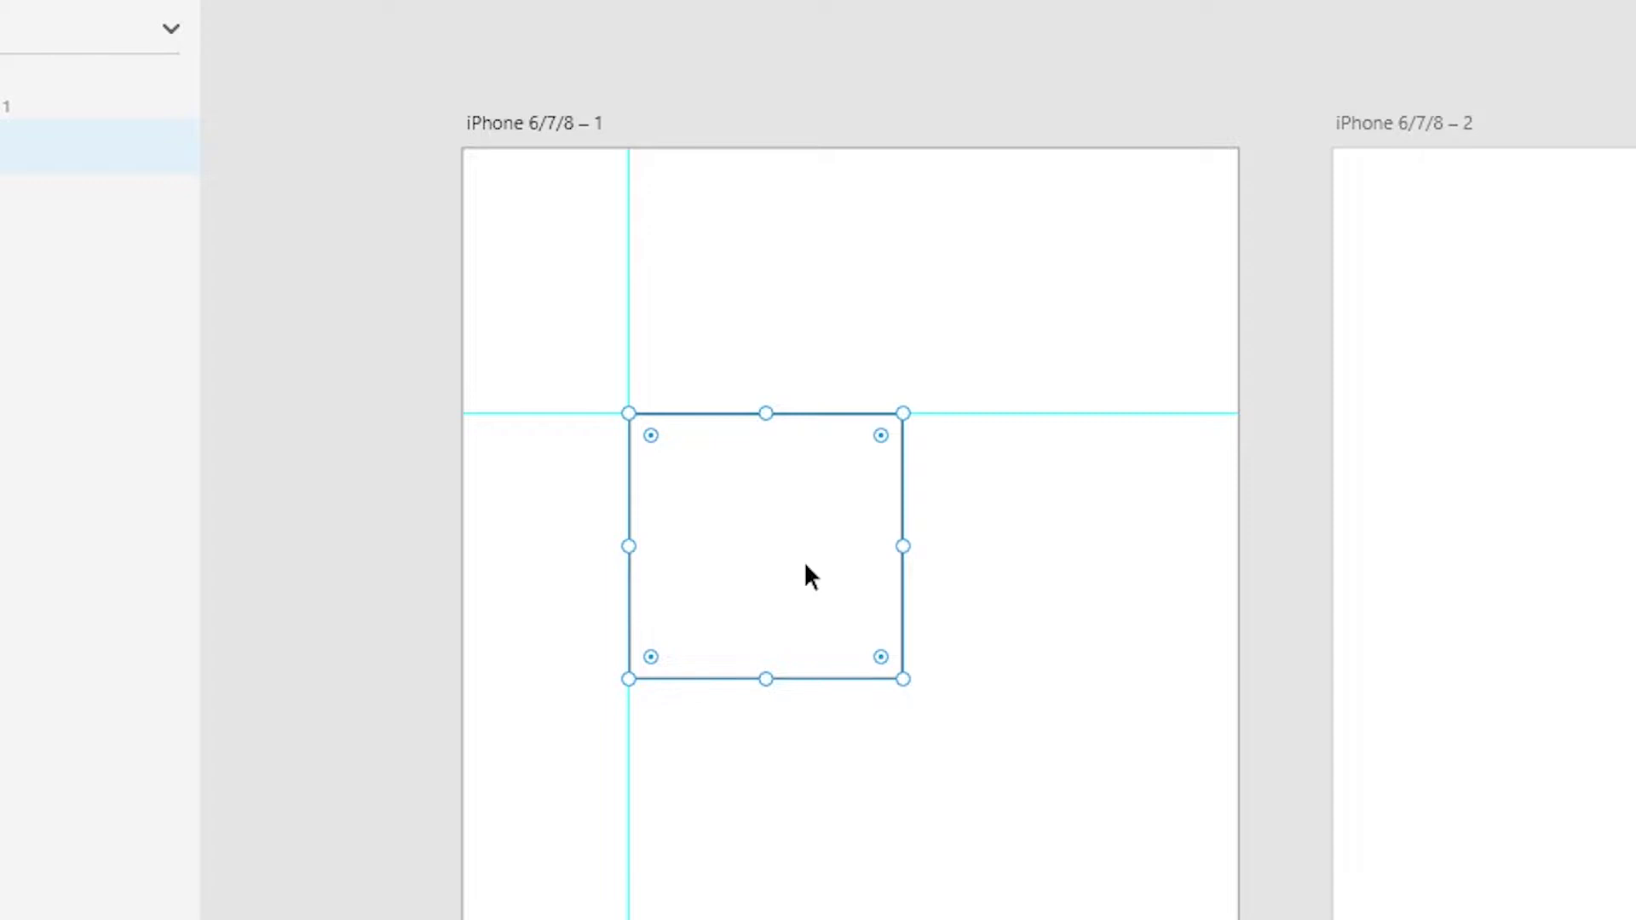
# - Delete the square from the first artboard and paste its guides onto iPhone 6/7/8 – 2
pyautogui.press('Delete')
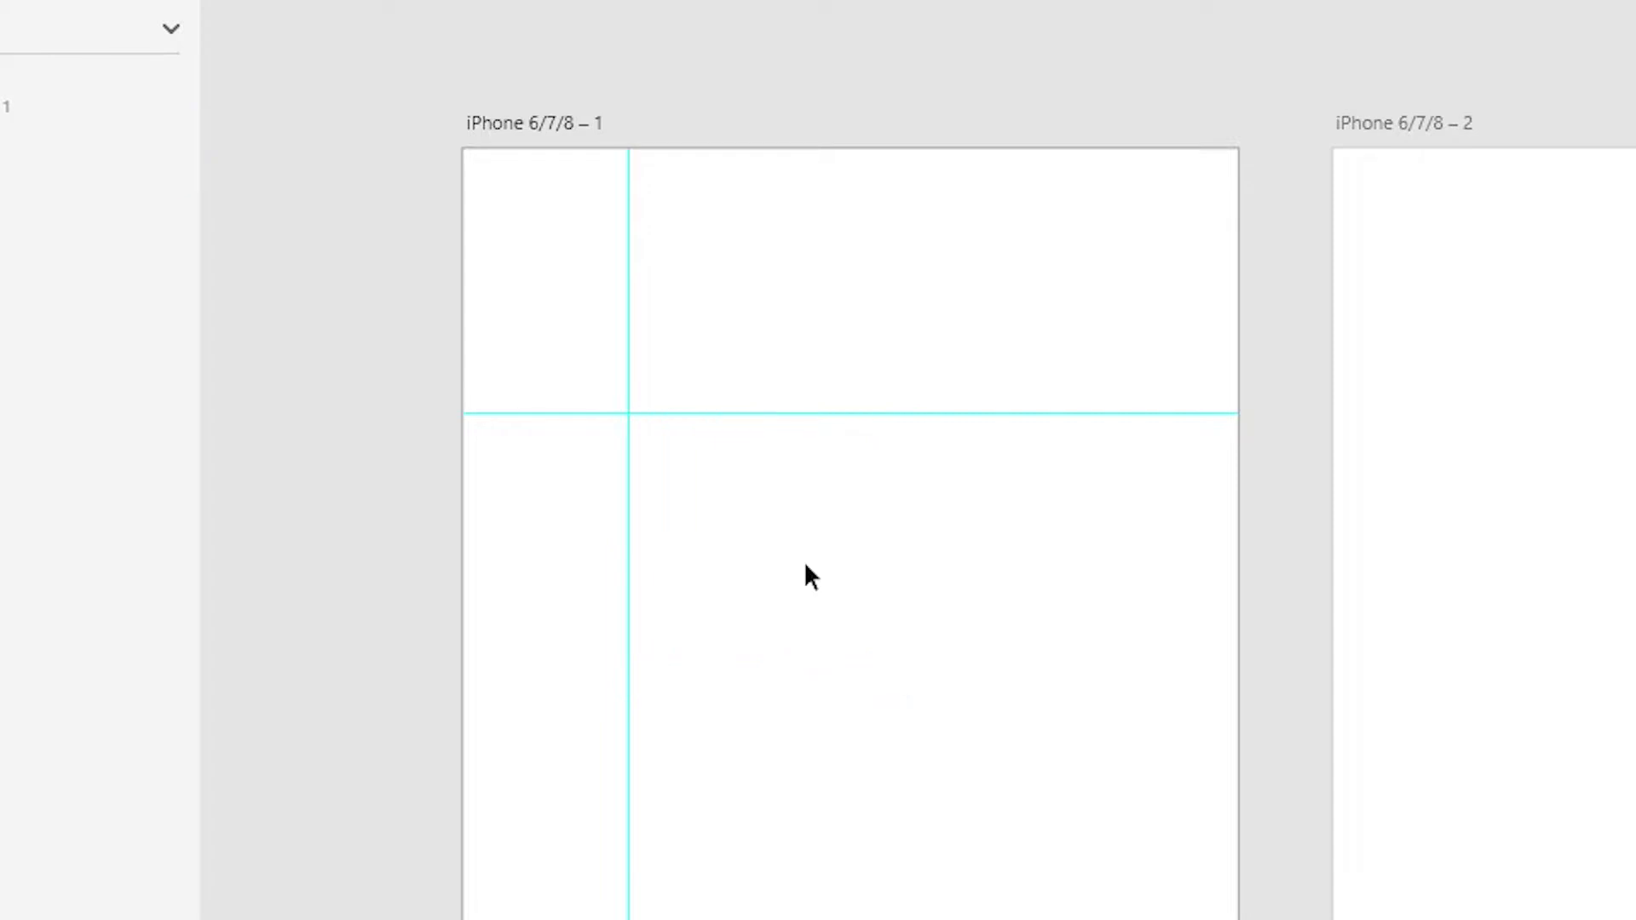
pyautogui.rightClick(625, 415)
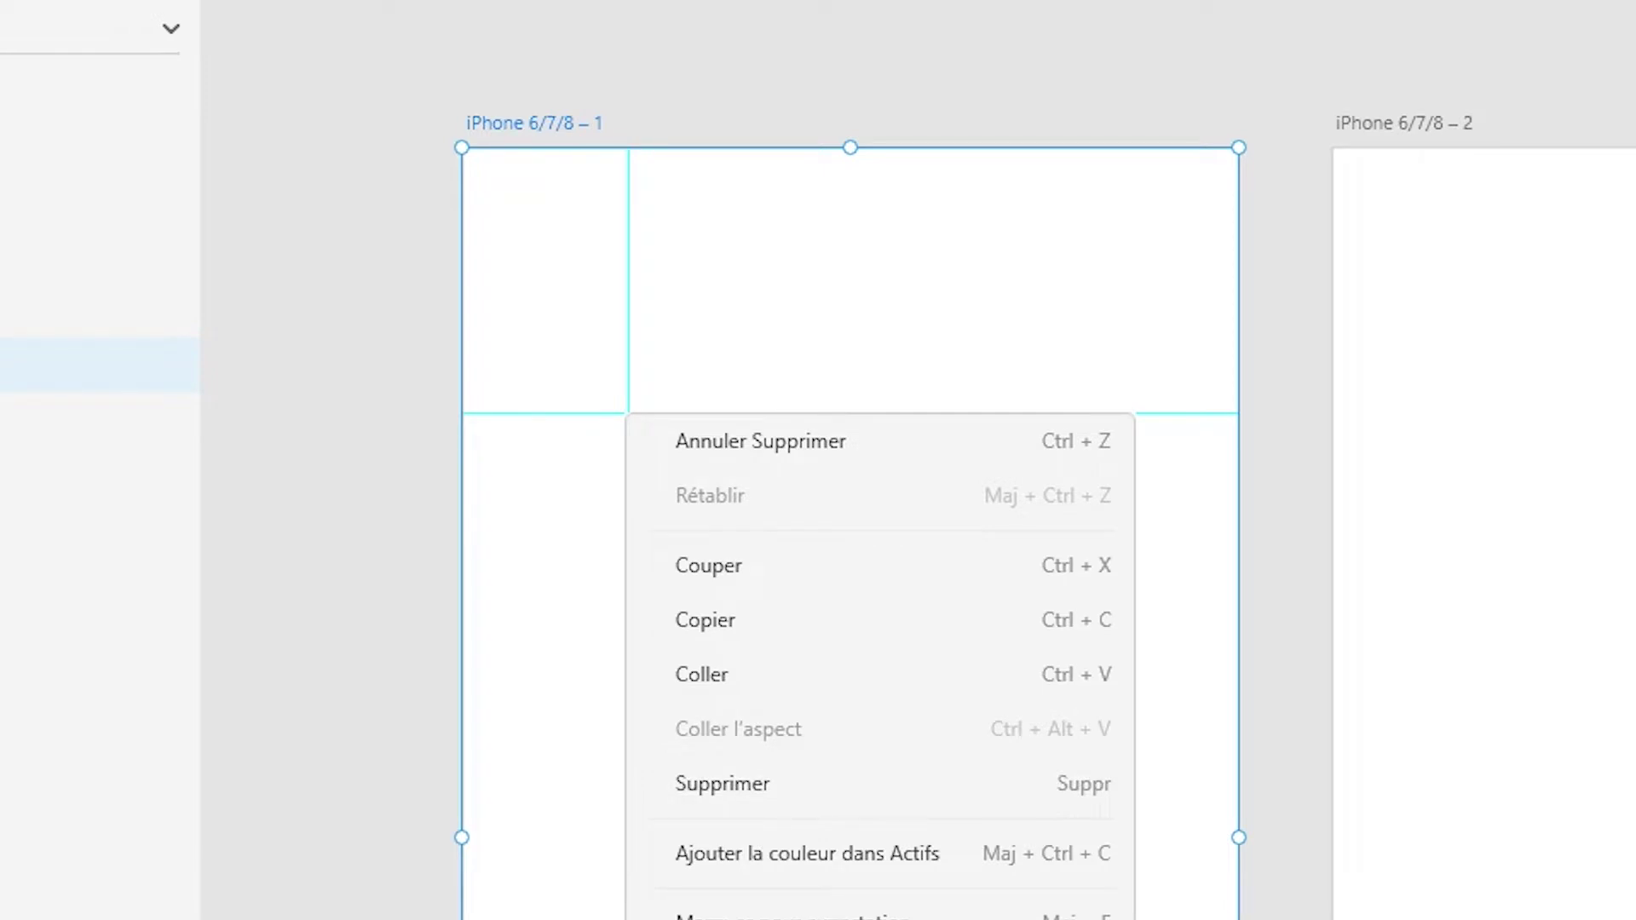
pyautogui.press('Escape')
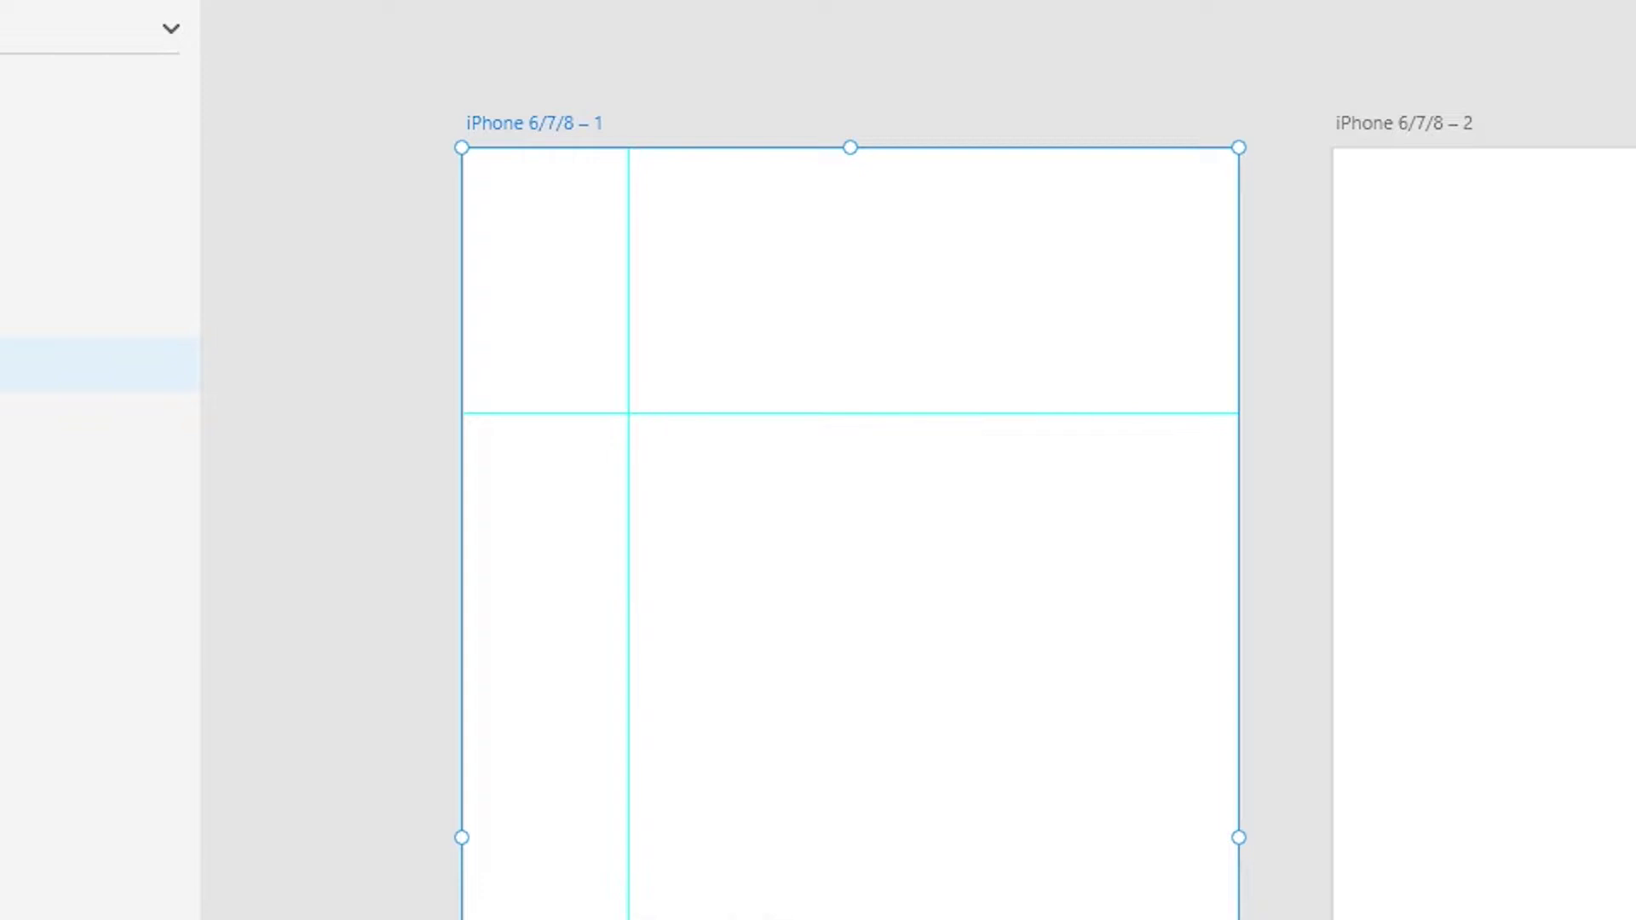
pyautogui.click(1425, 137)
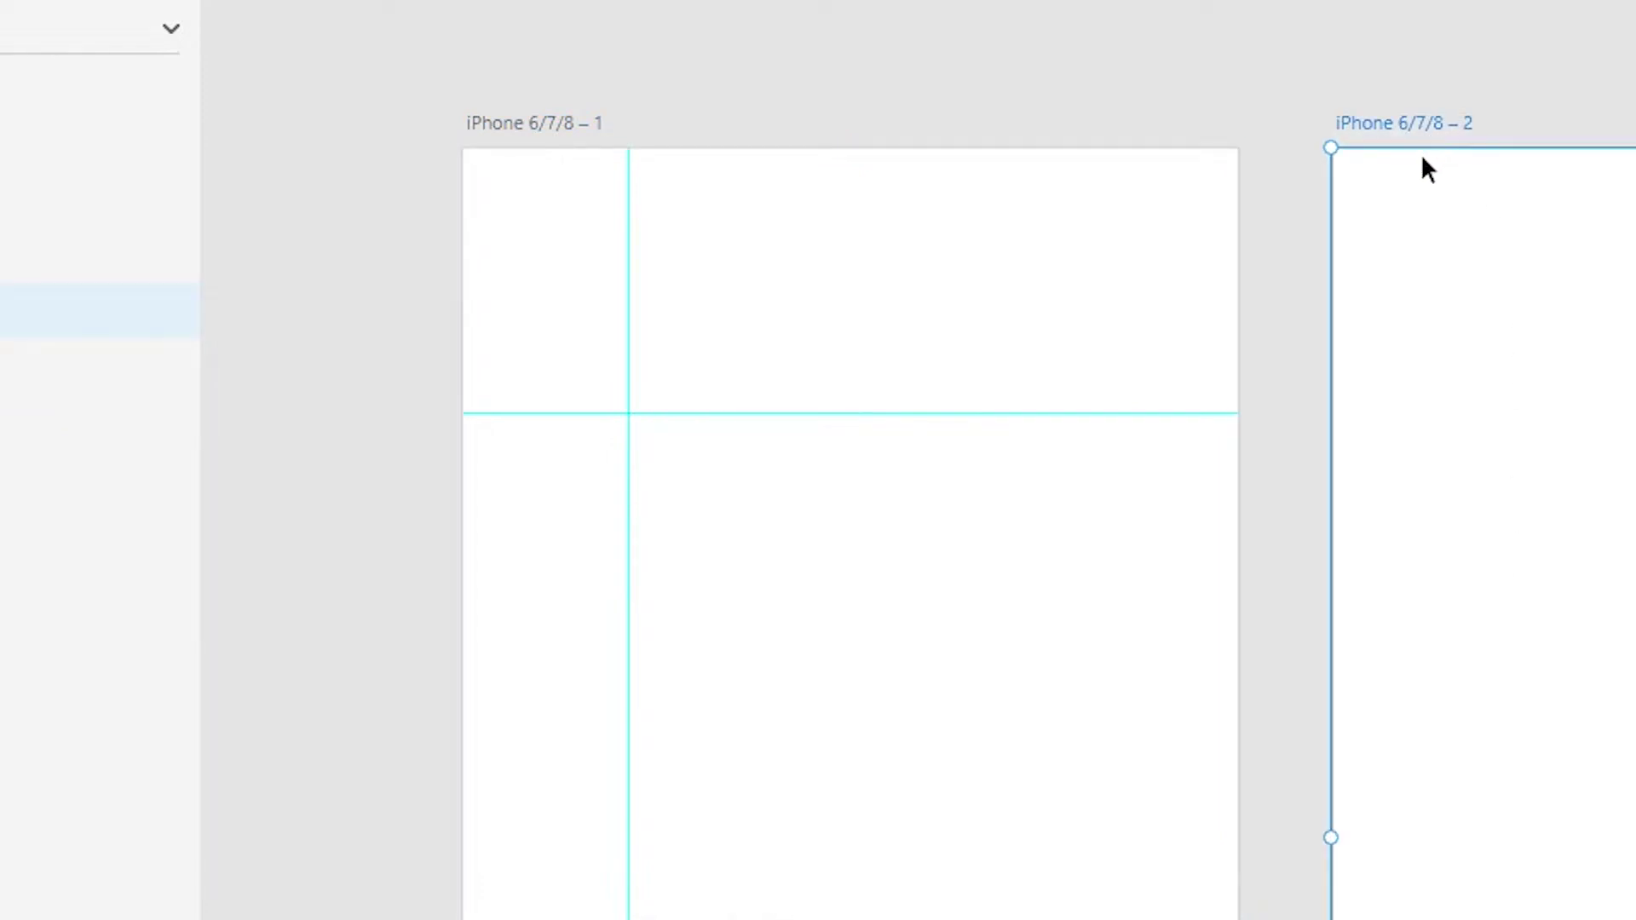
pyautogui.hotkey('ctrl', 'v')
pyautogui.hscroll(5, 1362, 691)
pyautogui.scroll(1, 1362, 691)
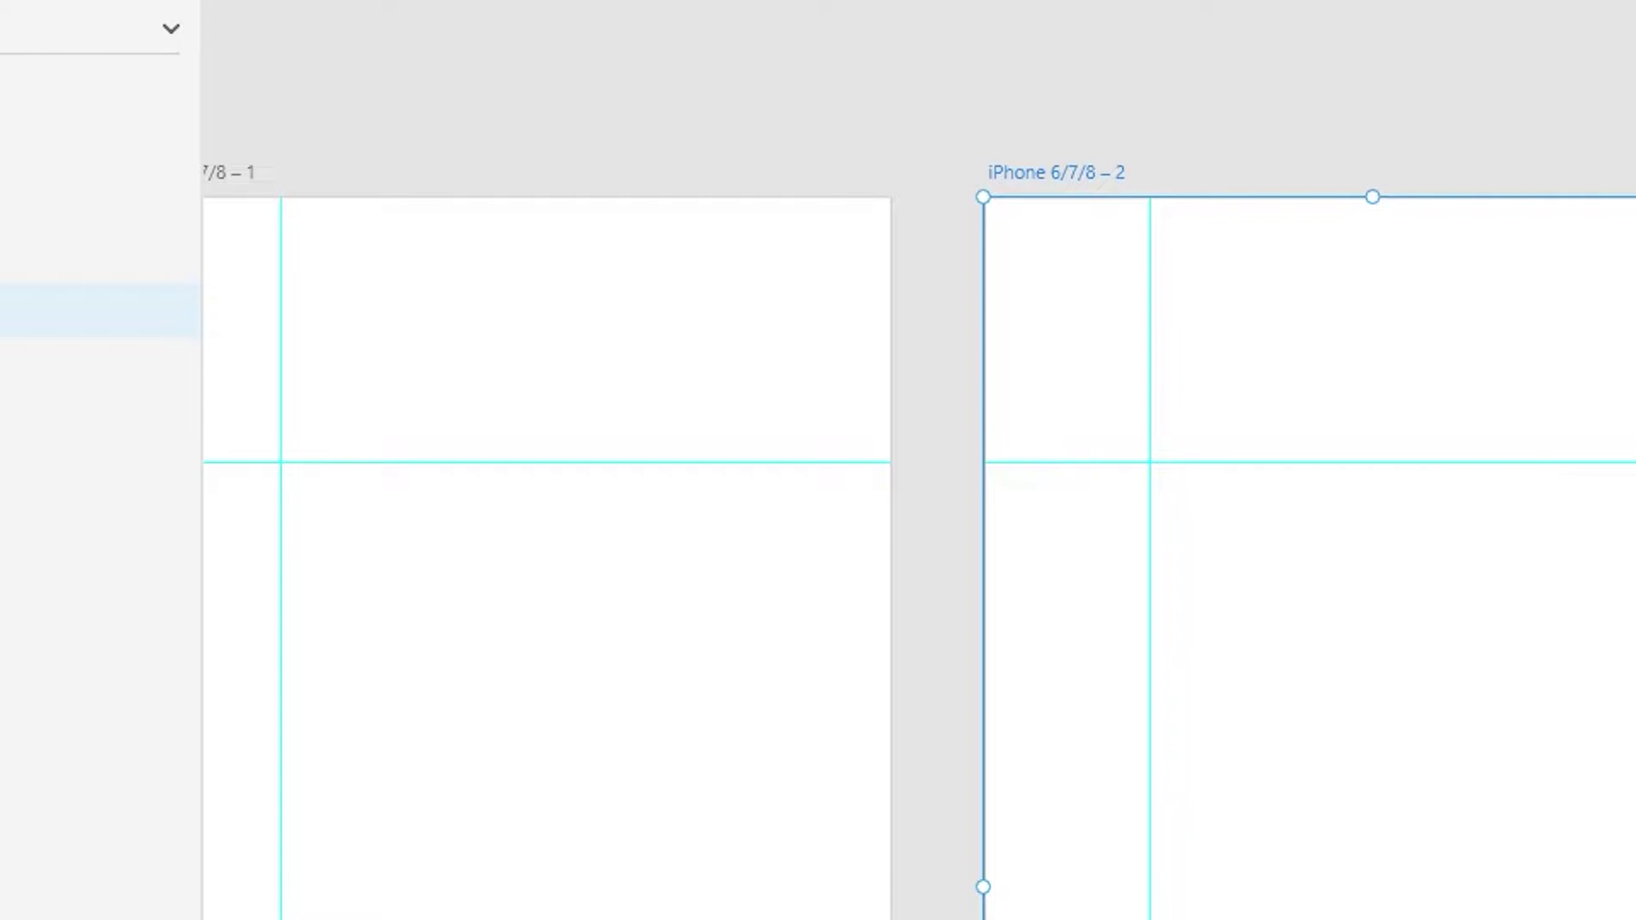
# - Duplicate into a third iPhone artboard with guides, then drag the first artboard's guides off
pyautogui.hotkey('ctrl', 'd')
pyautogui.hscroll(-3, 1449, 503)
pyautogui.scroll(1, 1449, 503)
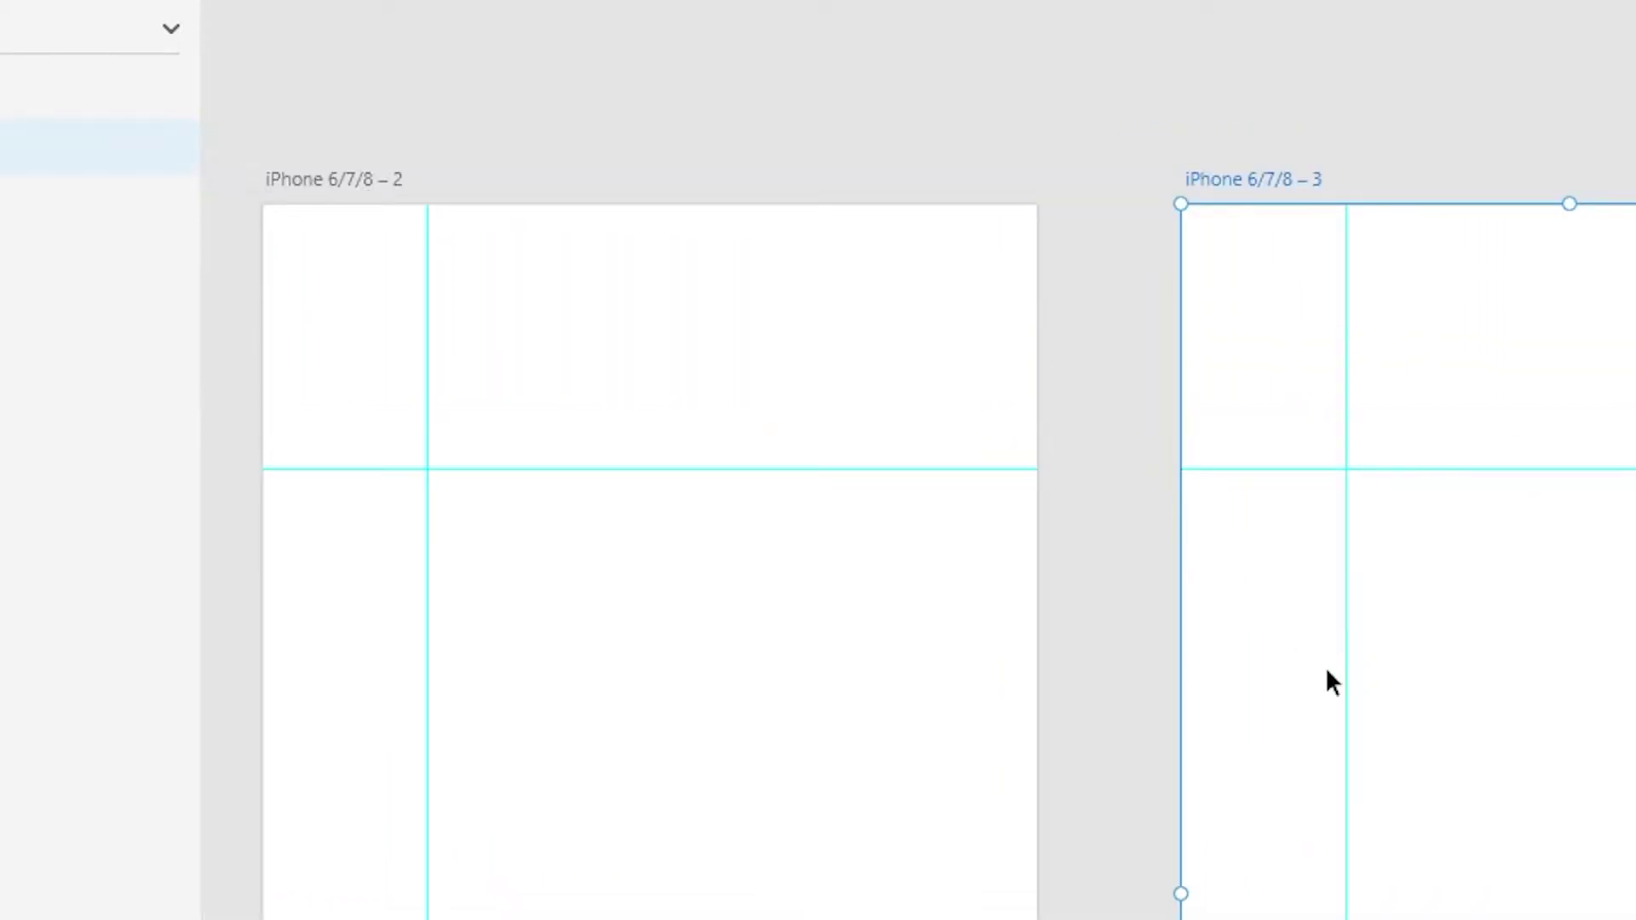
pyautogui.moveTo(1326, 679); pyautogui.dragTo(1497, 679)
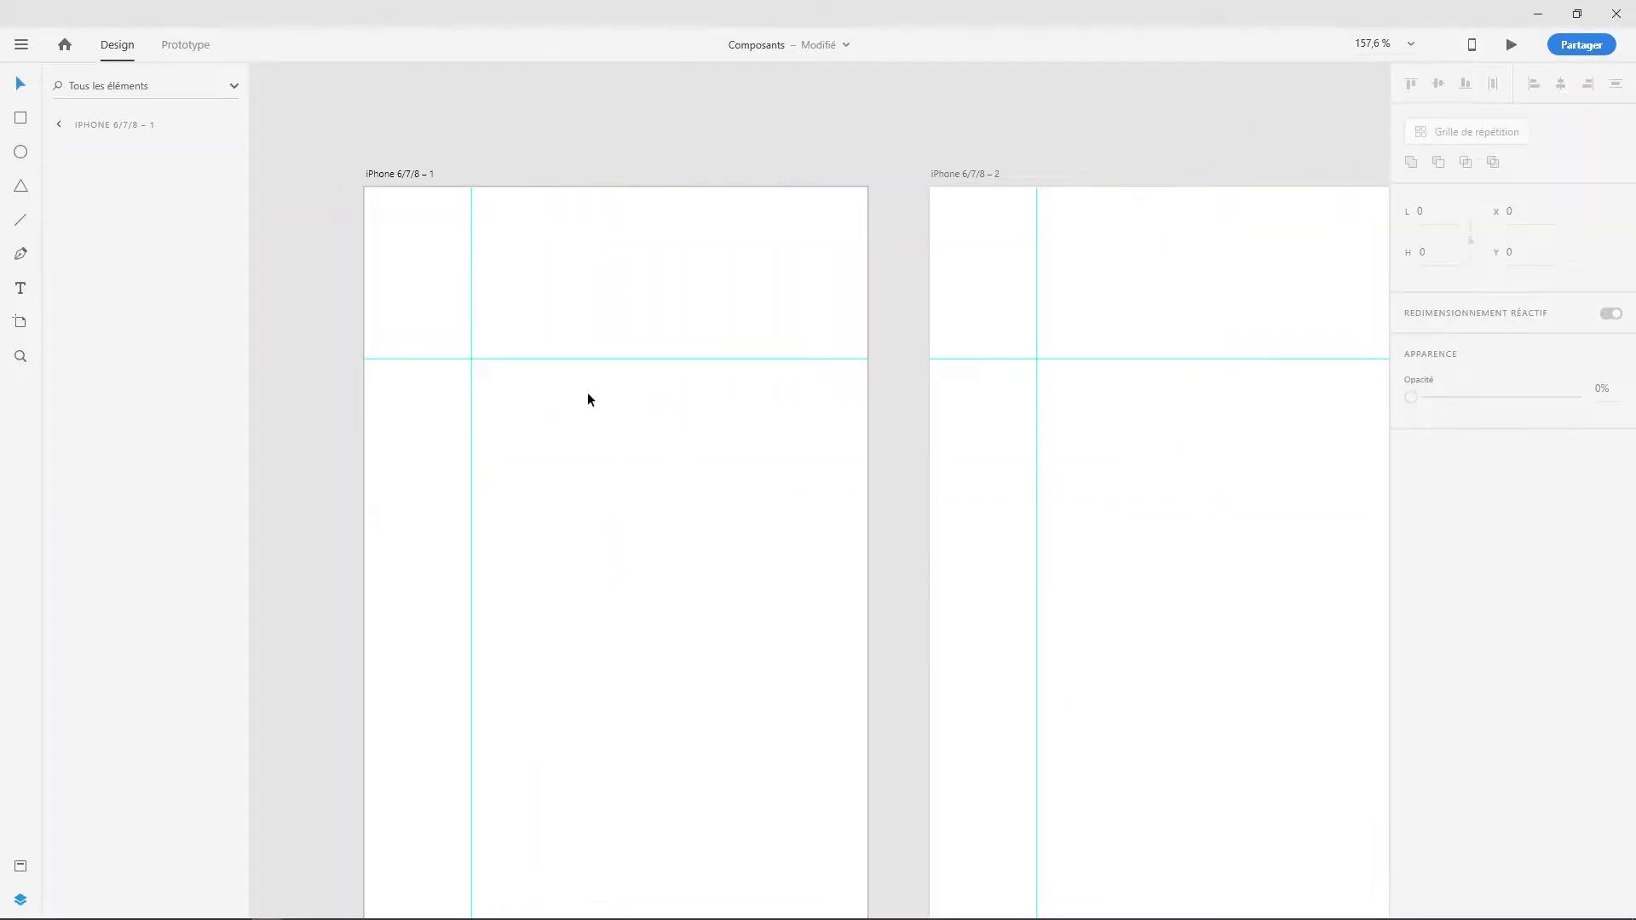
pyautogui.moveTo(599, 359); pyautogui.dragTo(633, 156)
pyautogui.moveTo(473, 313); pyautogui.dragTo(307, 354)
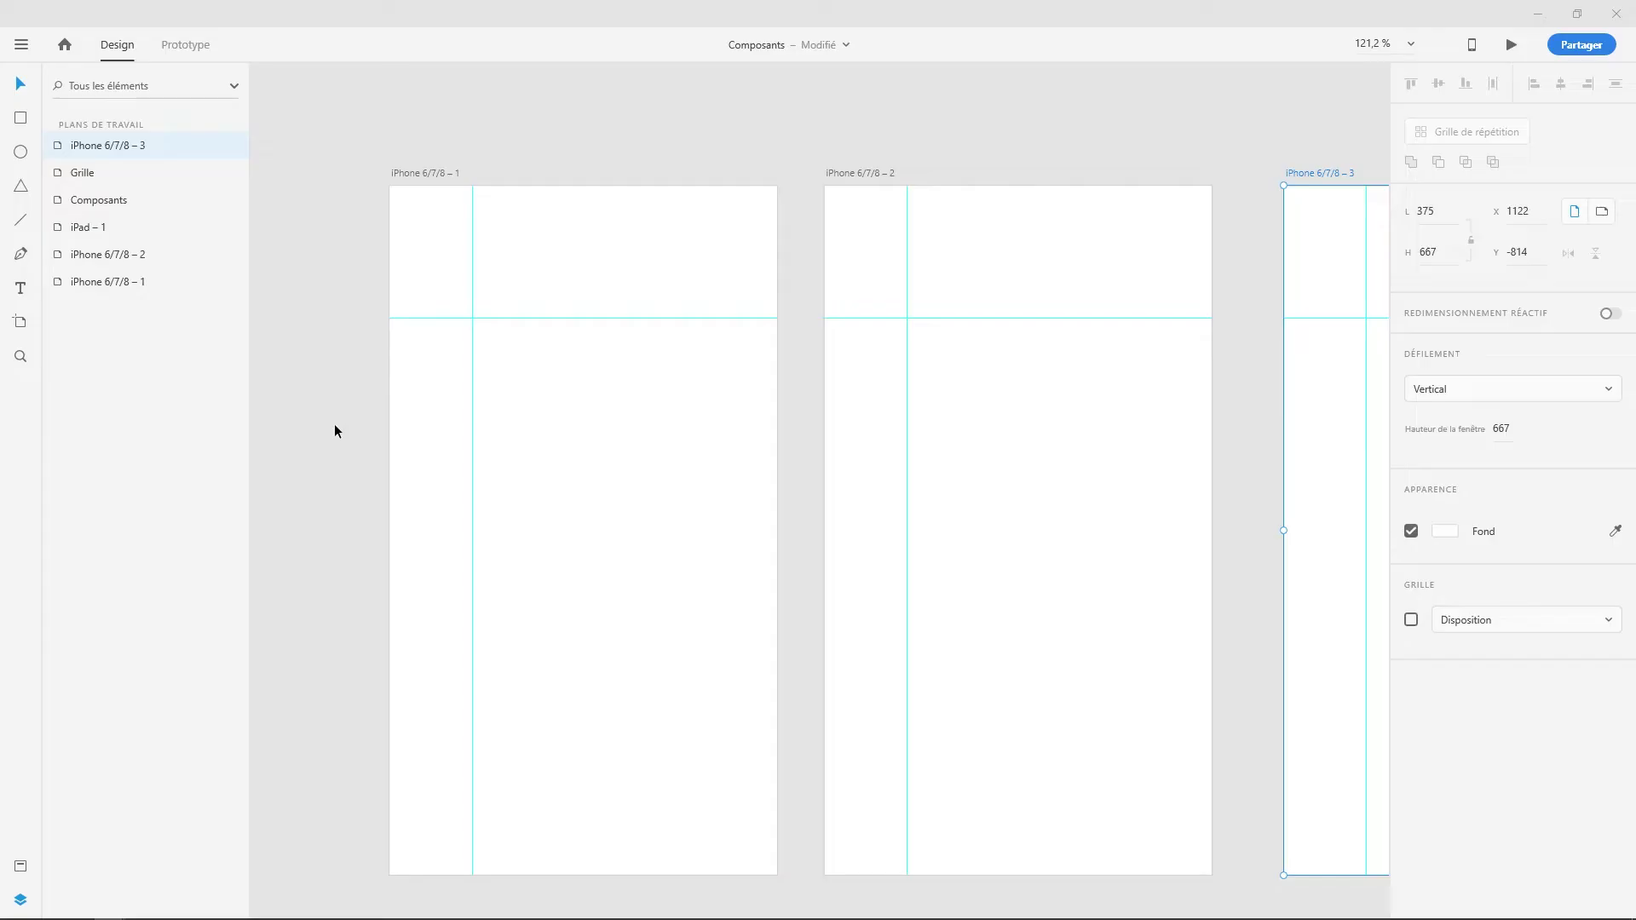
# - Draw two stacked triangles on iPhone 6/7/8 – 1, the lower one 146 × 116 with 3 sides
pyautogui.click(336, 426)
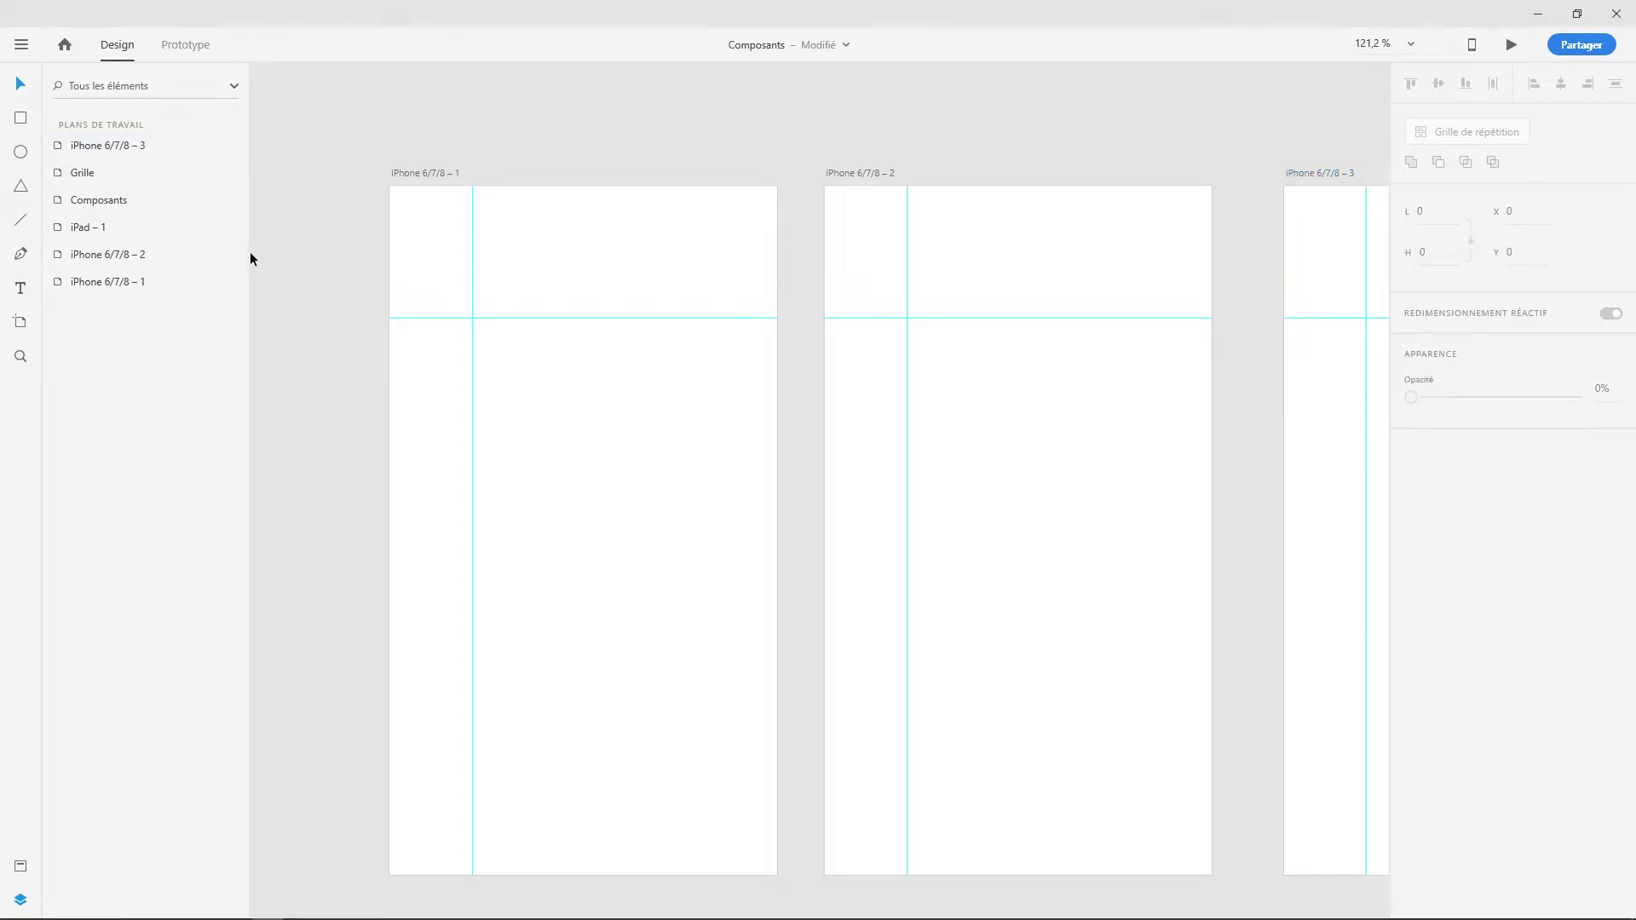
pyautogui.click(440, 176)
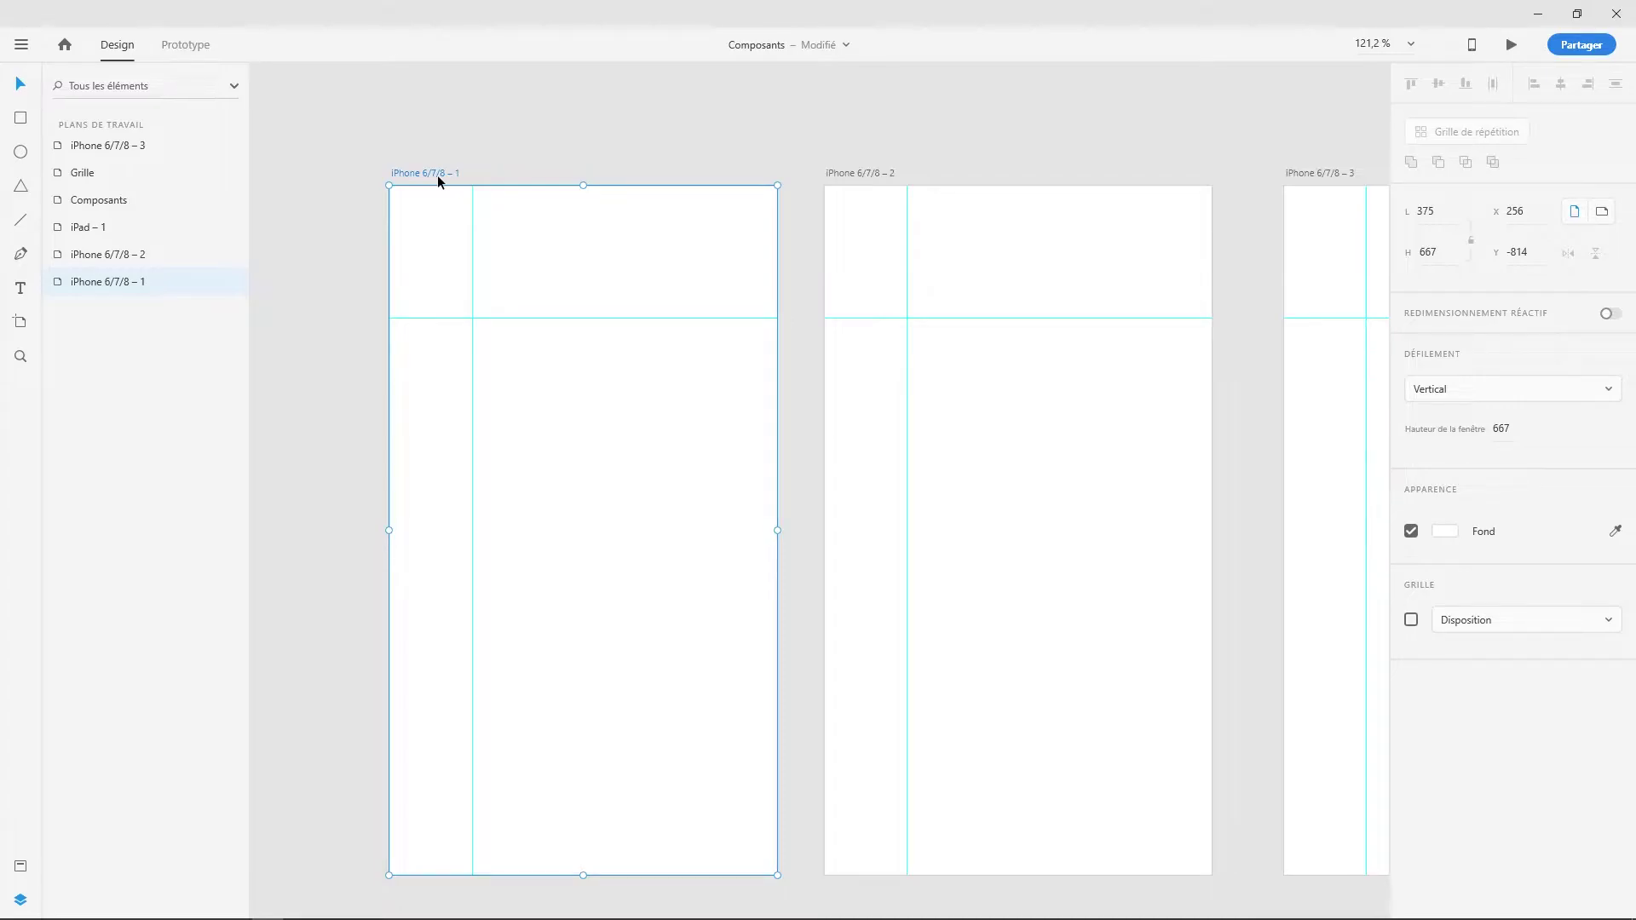
pyautogui.click(21, 189)
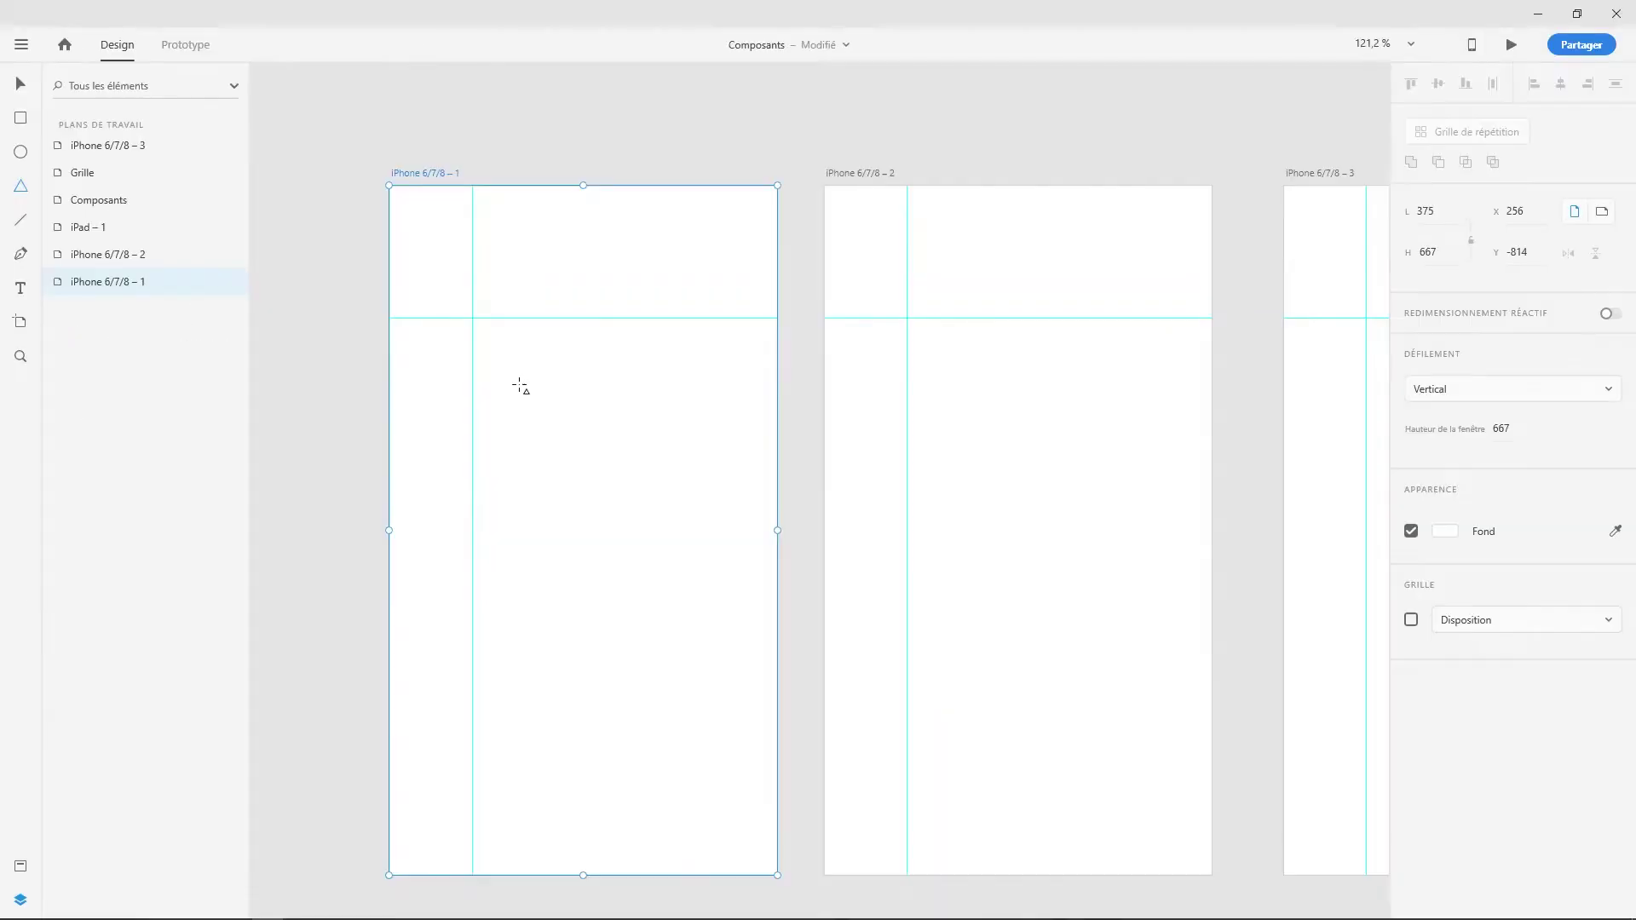
pyautogui.moveTo(519, 380); pyautogui.dragTo(673, 530)
pyautogui.moveTo(540, 577); pyautogui.dragTo(692, 698)
pyautogui.press('Up')
pyautogui.press('Up')
pyautogui.press('Up')
pyautogui.press('Up')
pyautogui.press('Up')
pyautogui.press('Up')
pyautogui.press('Down')
pyautogui.press('Down')
pyautogui.press('Down')
pyautogui.press('Down')
pyautogui.press('Down')
pyautogui.press('Down')
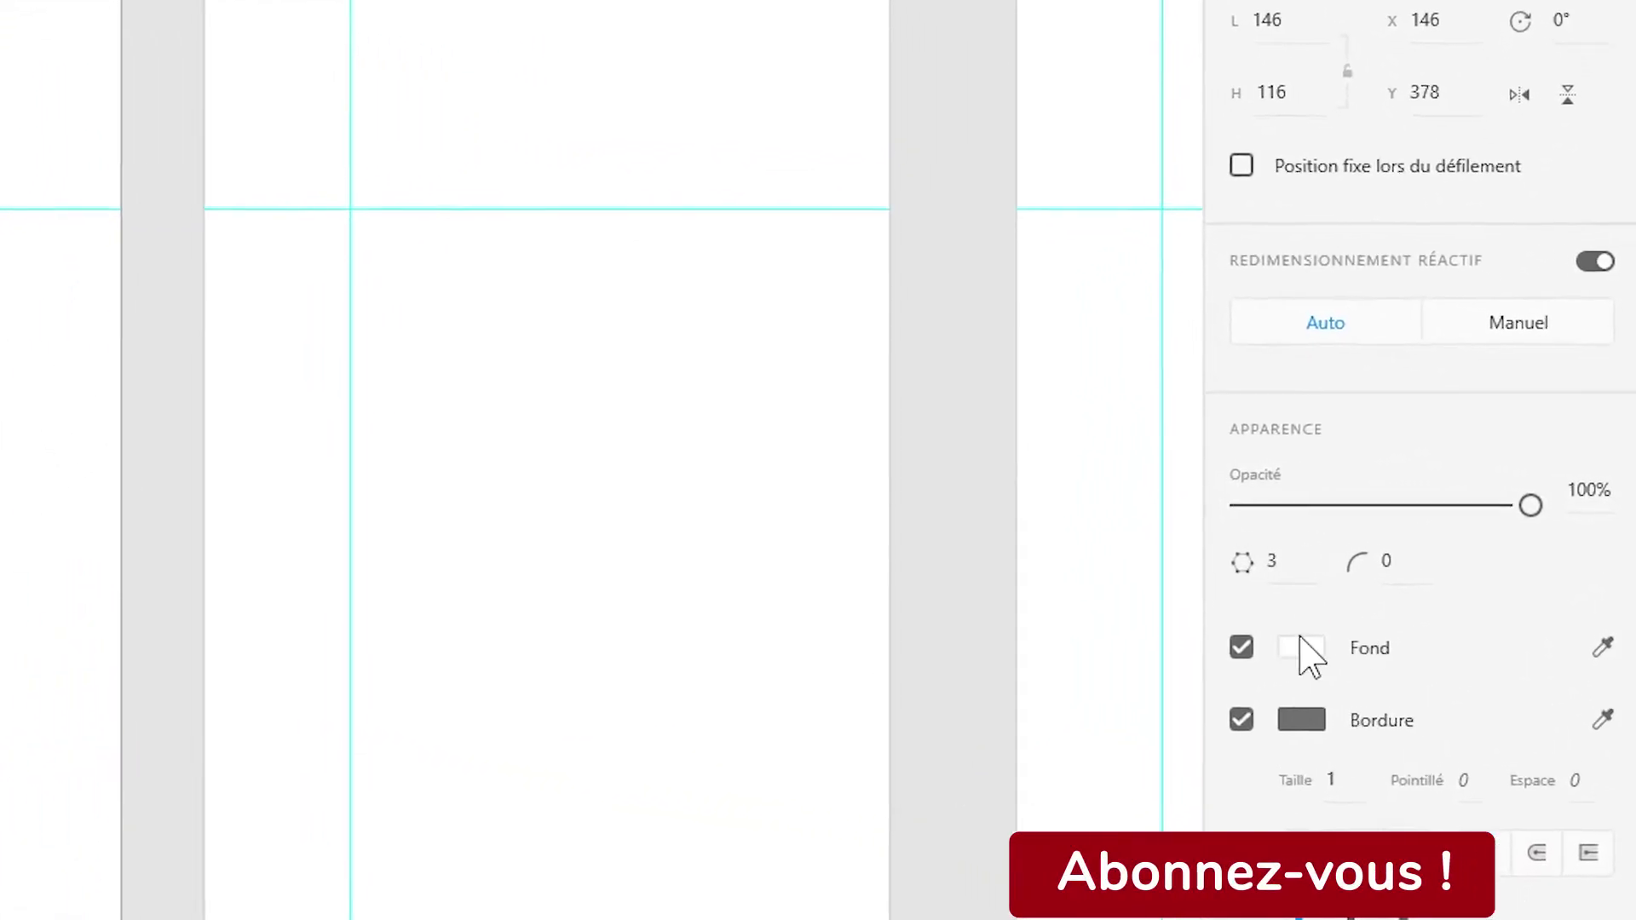
# - Raise the lower triangle's corner count to 7, making it a heptagon
pyautogui.click(1281, 570)
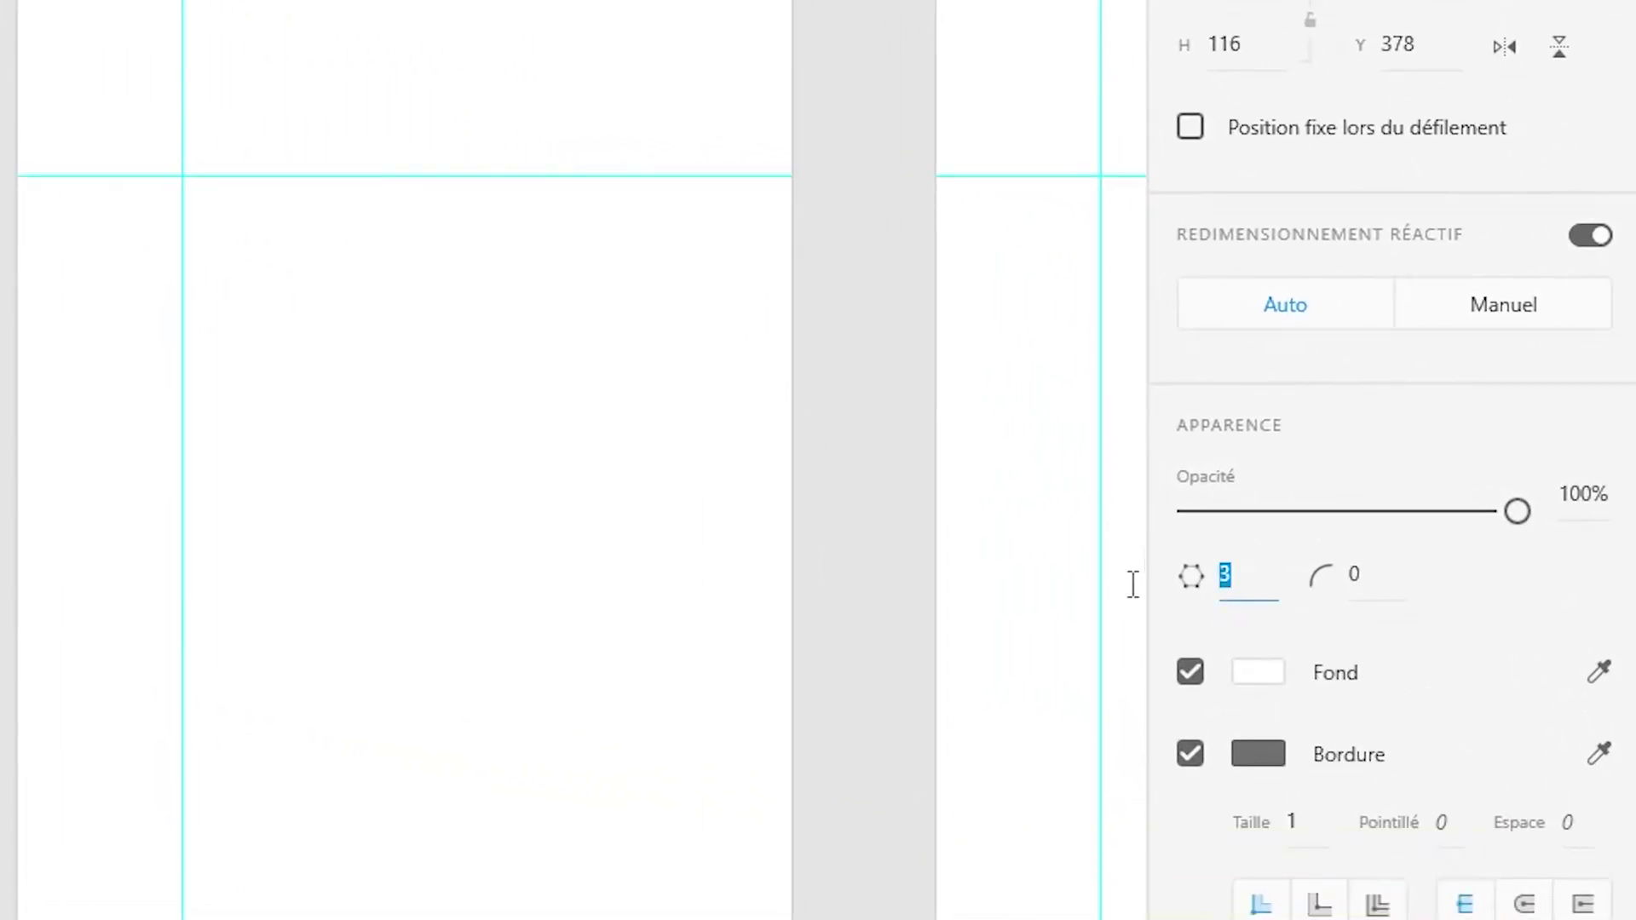
pyautogui.click(1283, 570)
pyautogui.press('BackSpace')
pyautogui.write('4')
pyautogui.press('Return')
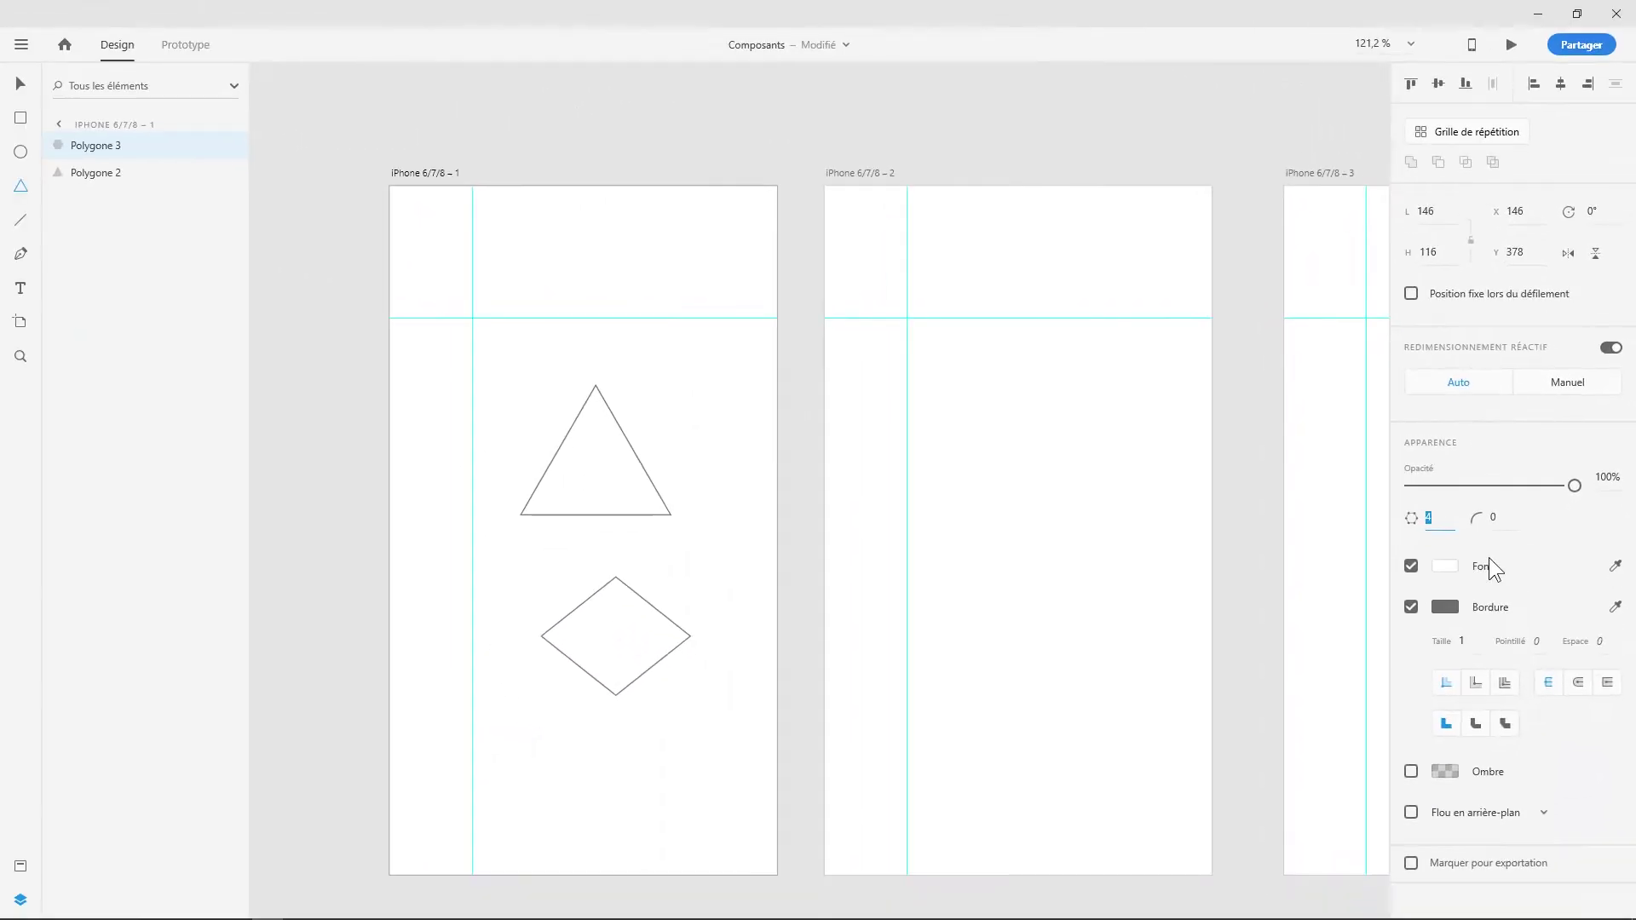
pyautogui.press('Up')
pyautogui.press('Up')
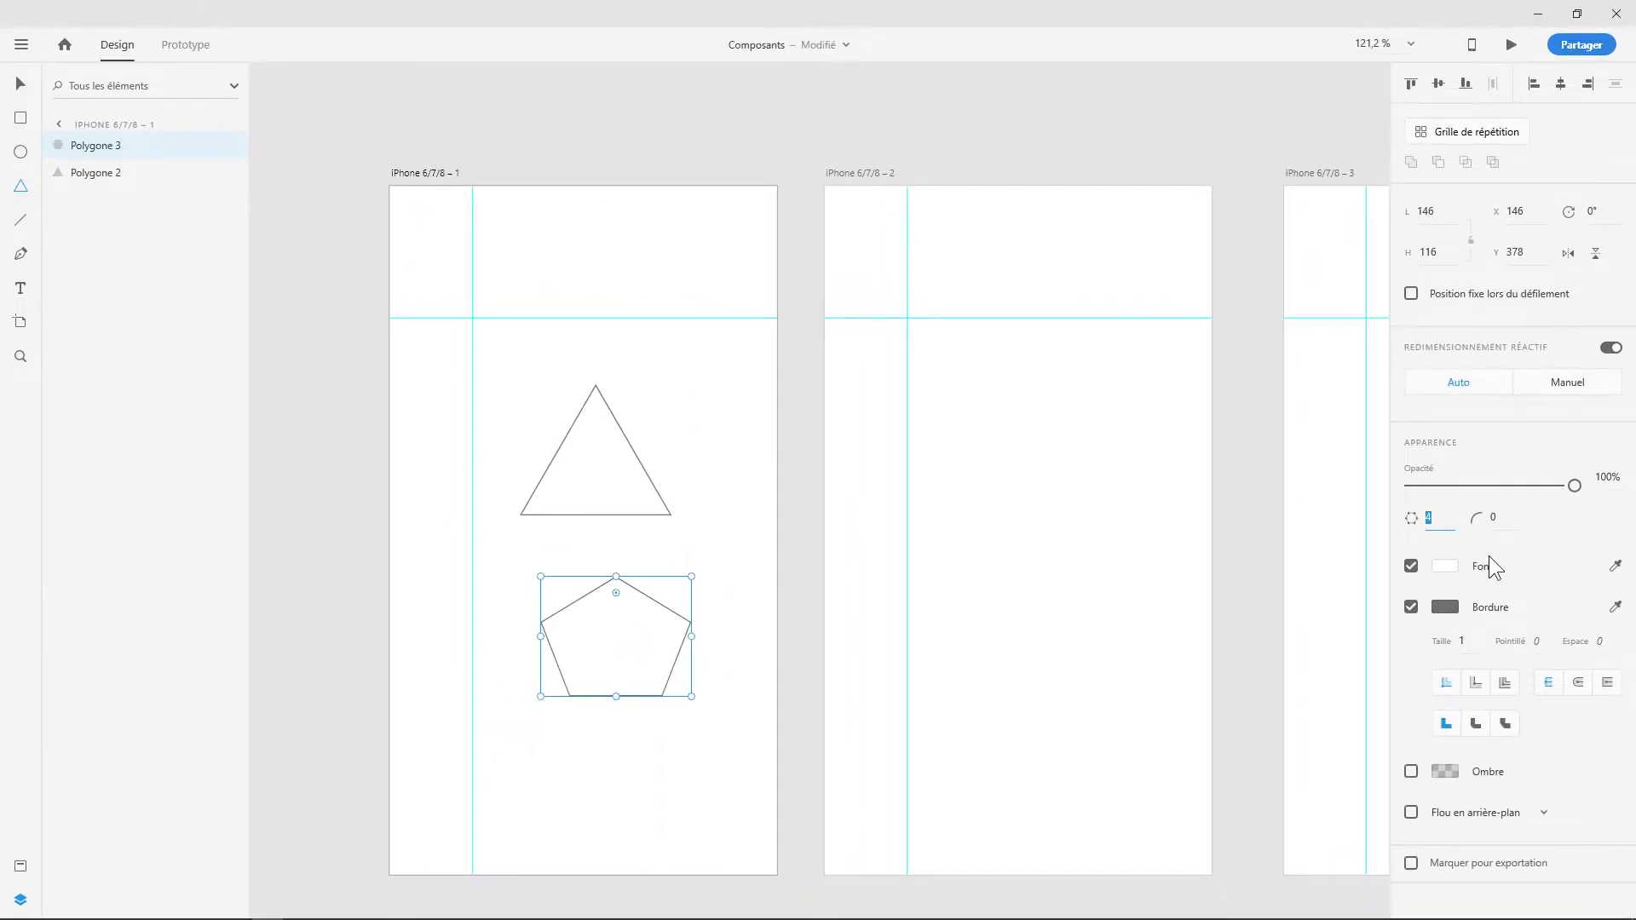
pyautogui.press('Up')
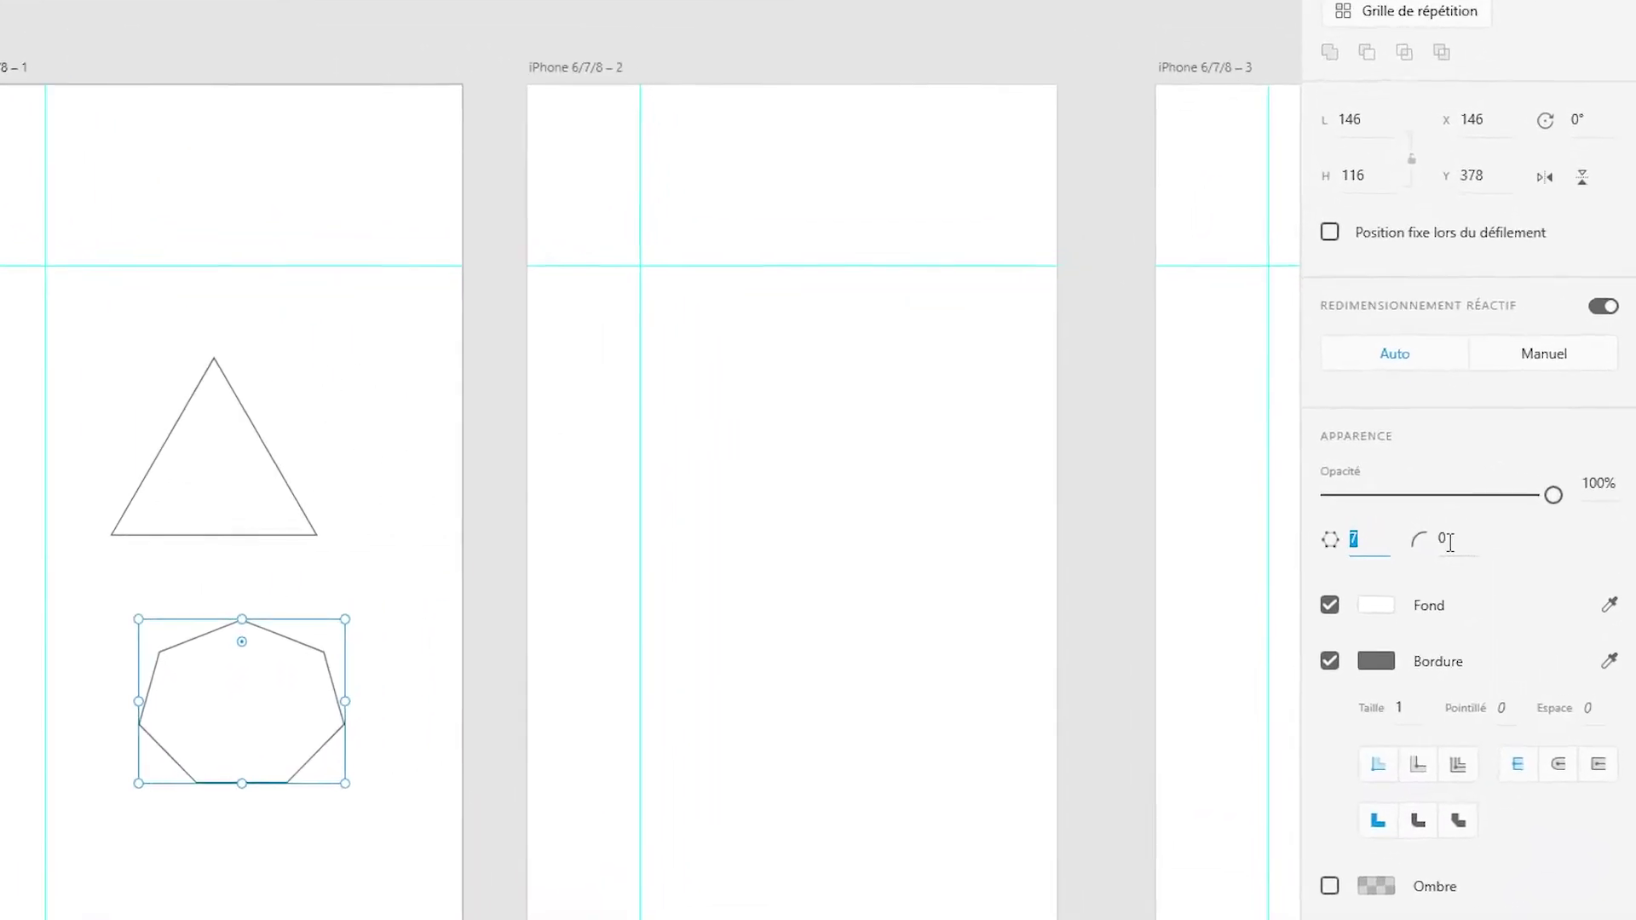
# - Give the heptagon a corner radius of 20, then round it further until nearly circular
pyautogui.click(1492, 520)
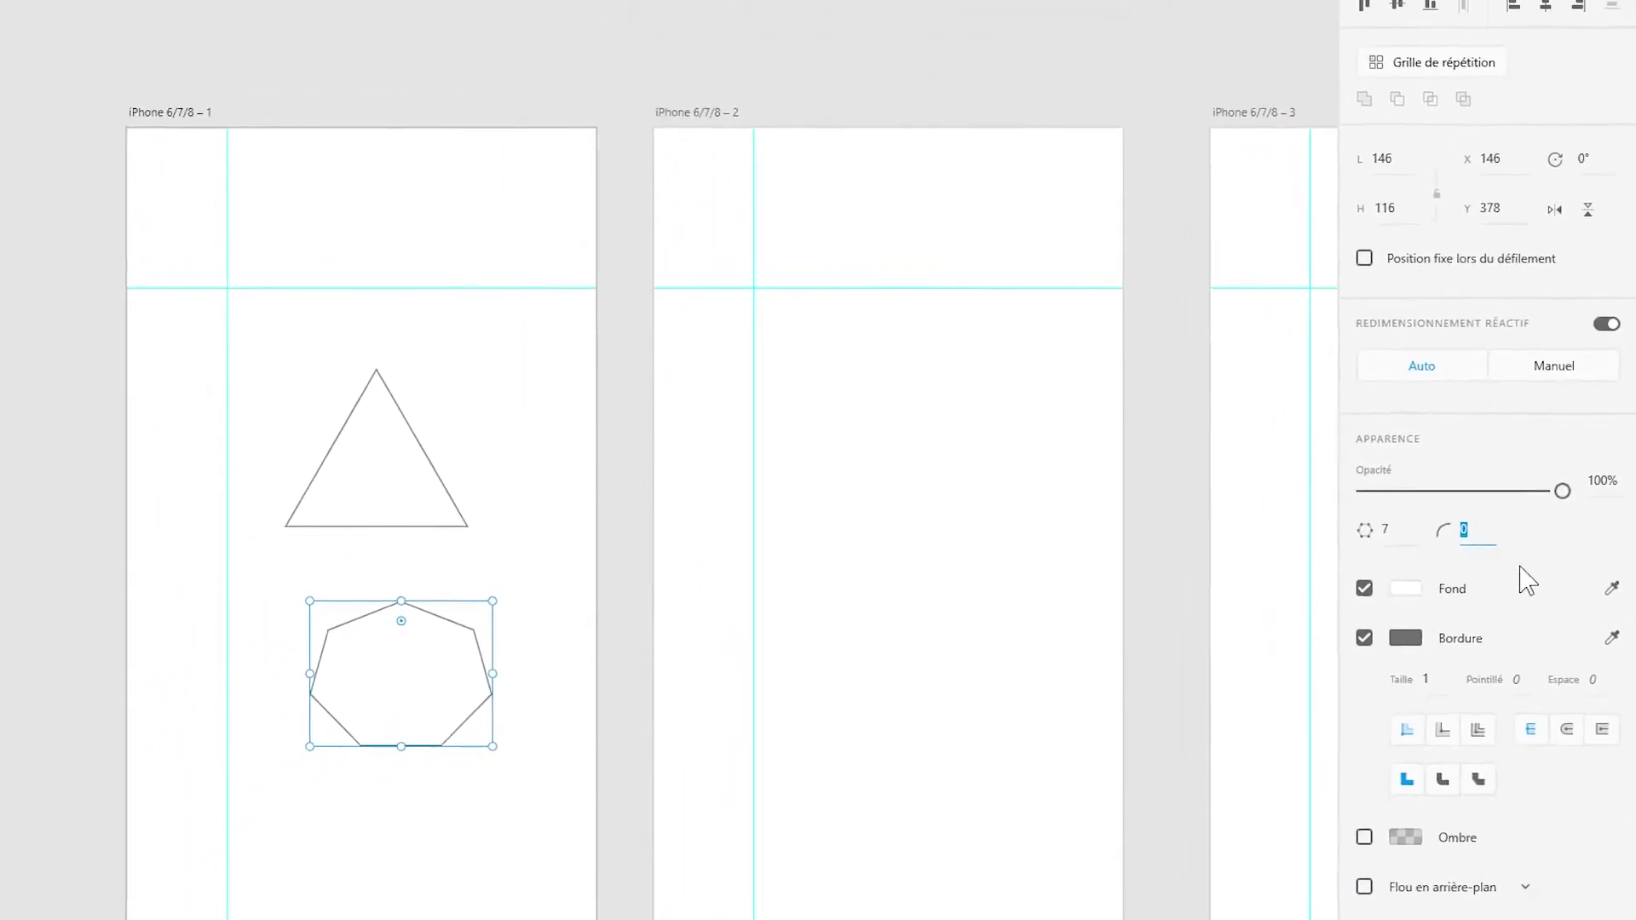
pyautogui.write('20')
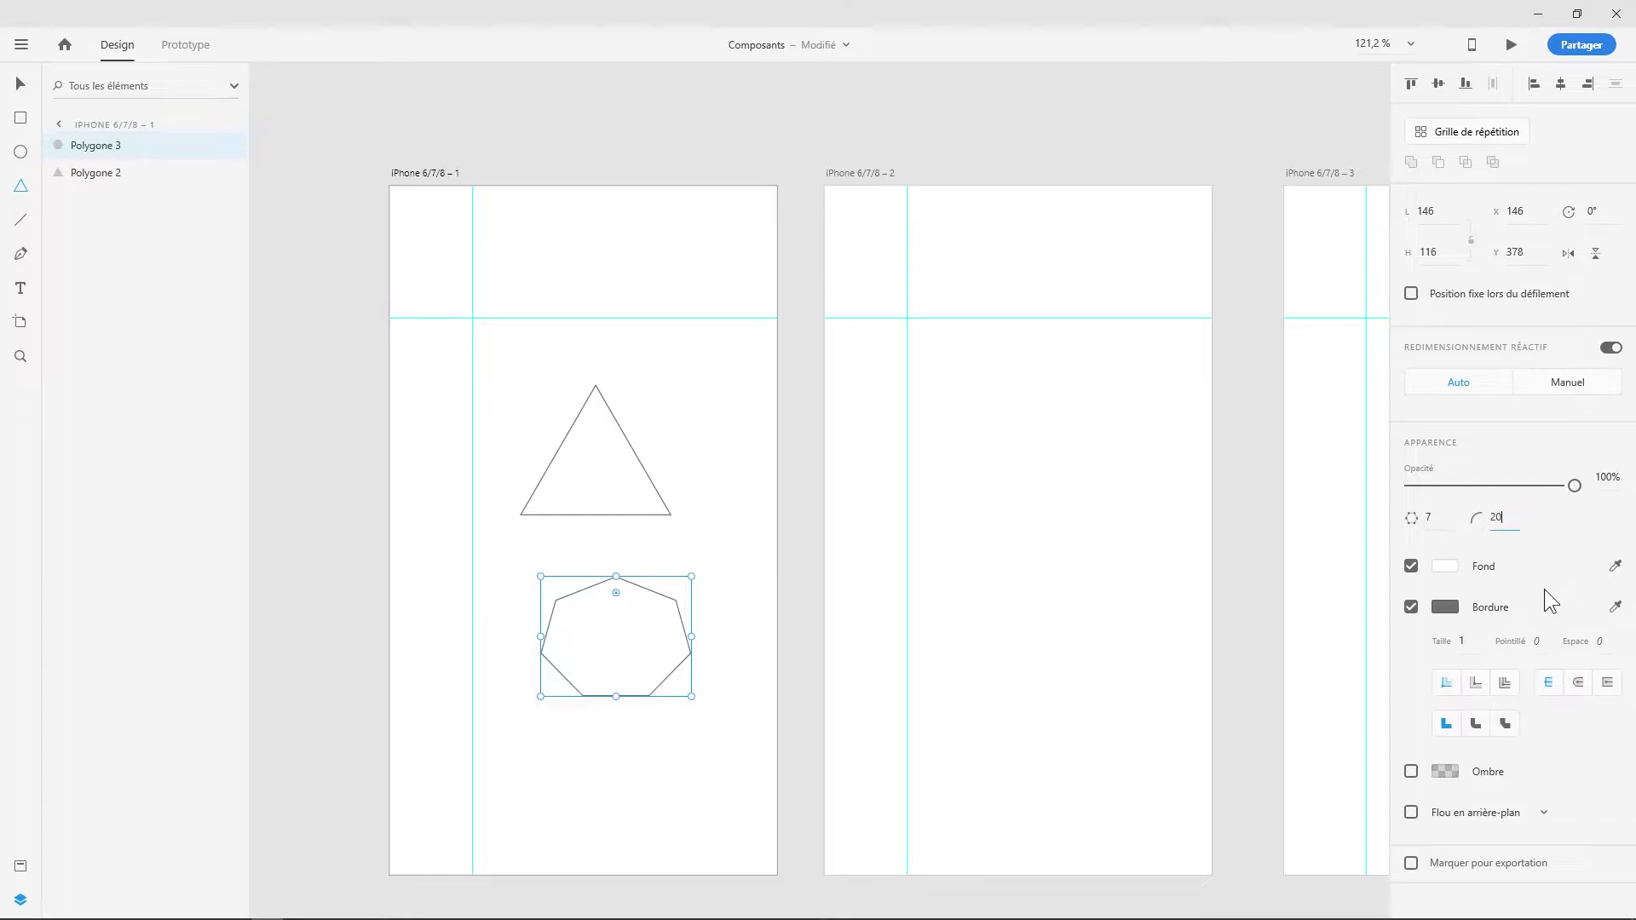
pyautogui.press('Return')
pyautogui.scroll(5, 650, 643)
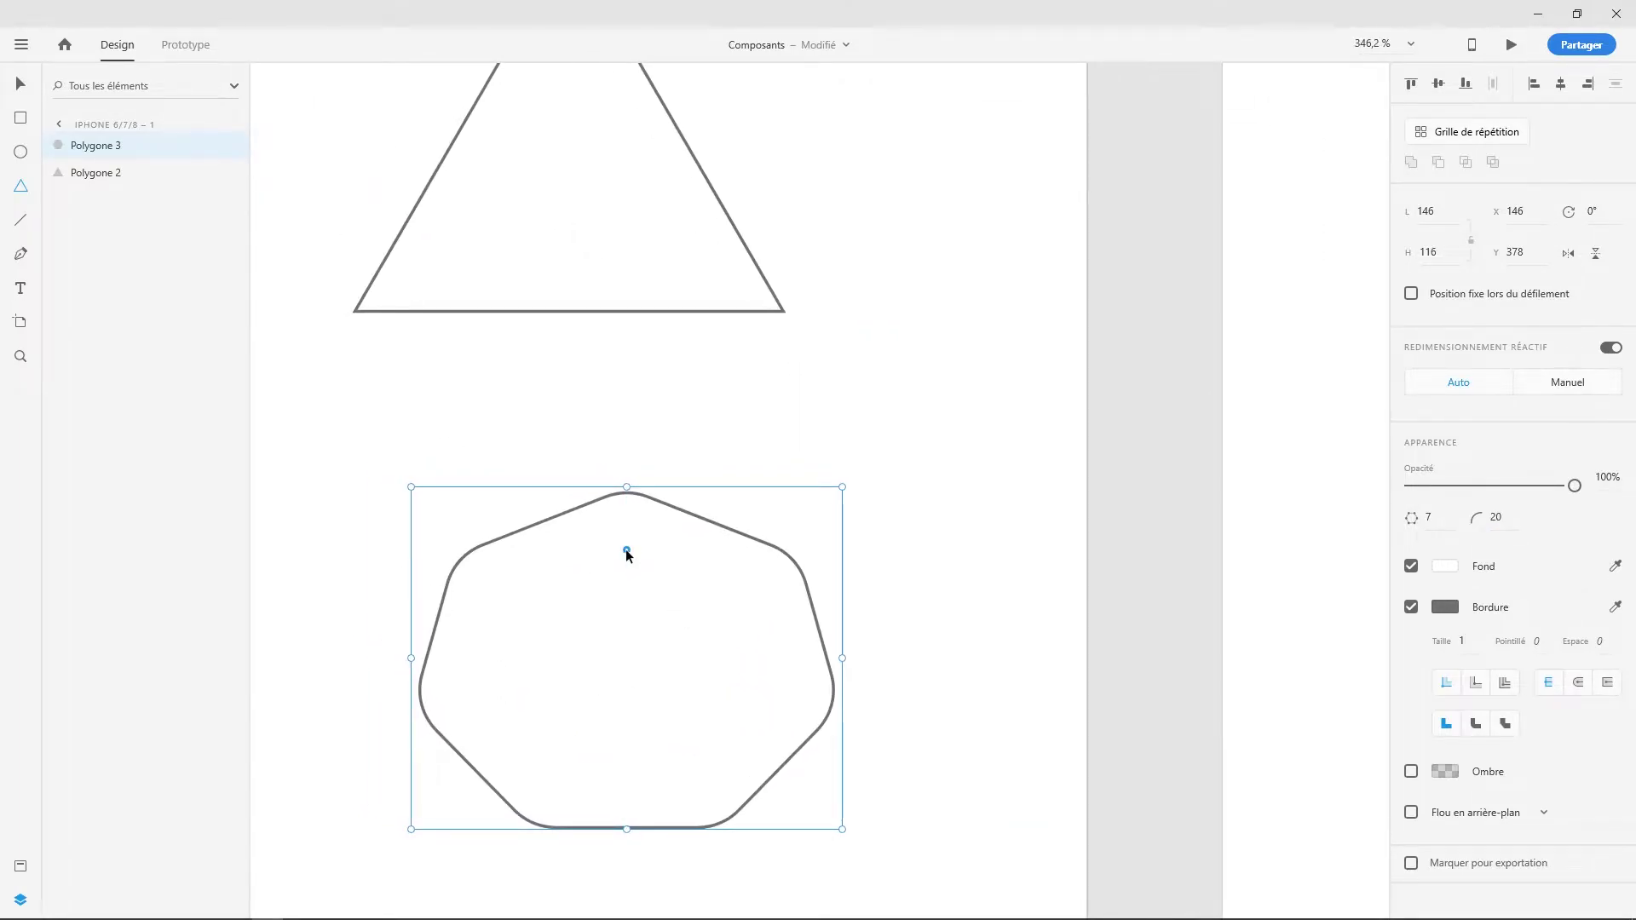
pyautogui.moveTo(627, 552); pyautogui.dragTo(642, 471)
pyautogui.scroll(5, 652, 503)
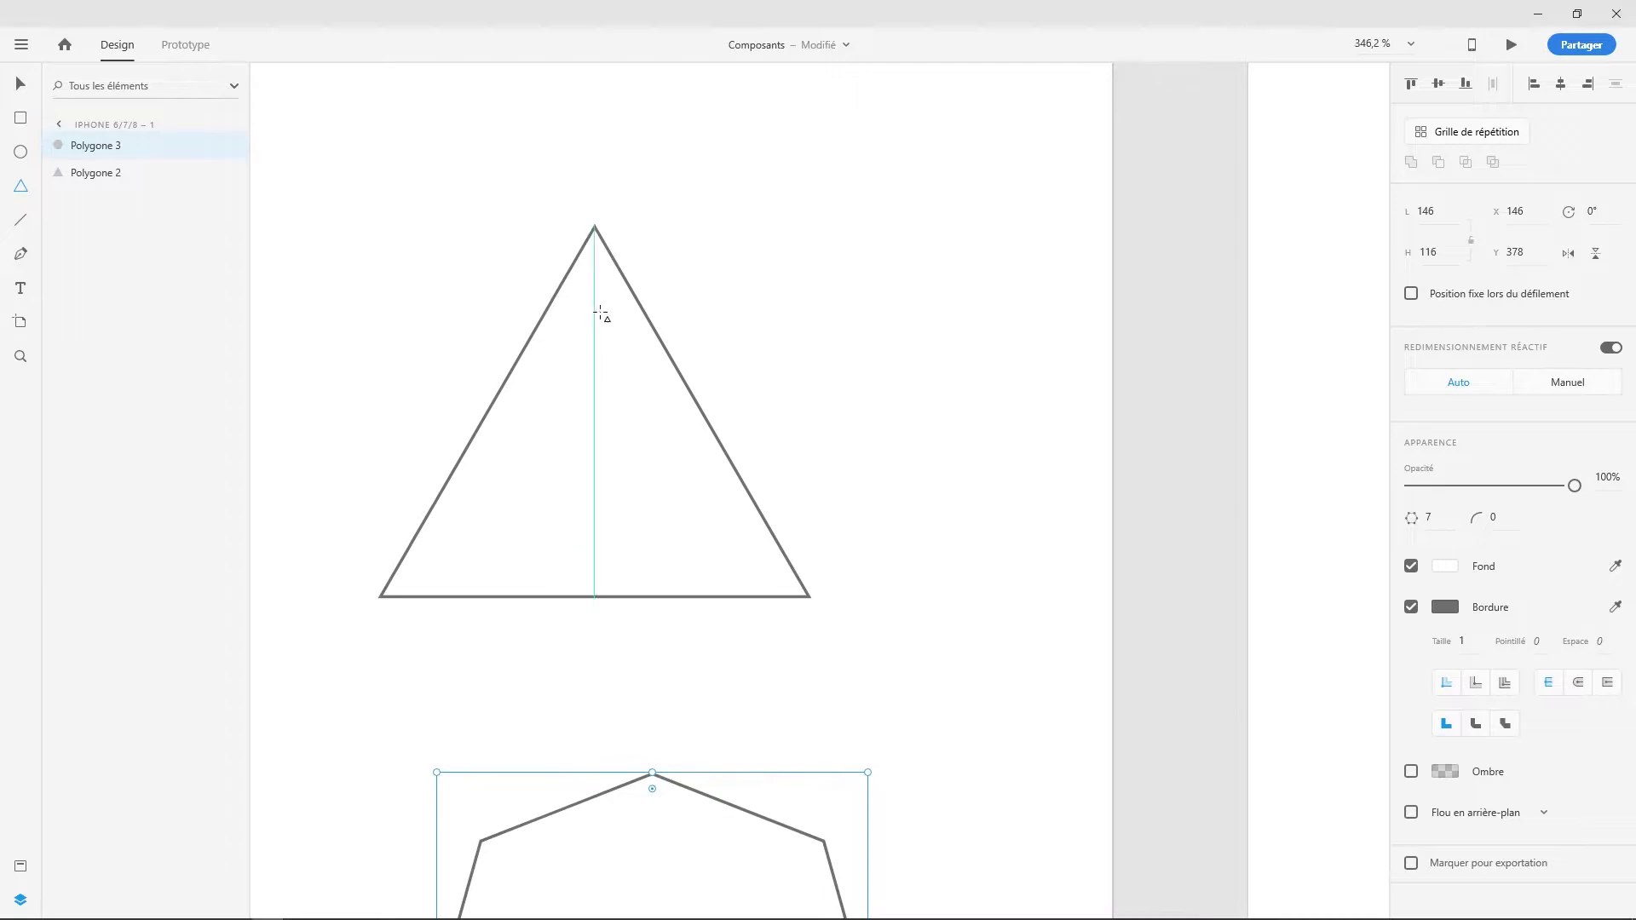
# - Round the upper triangle's corners to a radius of 4
pyautogui.press('v')
pyautogui.click(595, 242)
pyautogui.moveTo(594, 237); pyautogui.dragTo(595, 246)
pyautogui.scroll(-5, 665, 388)
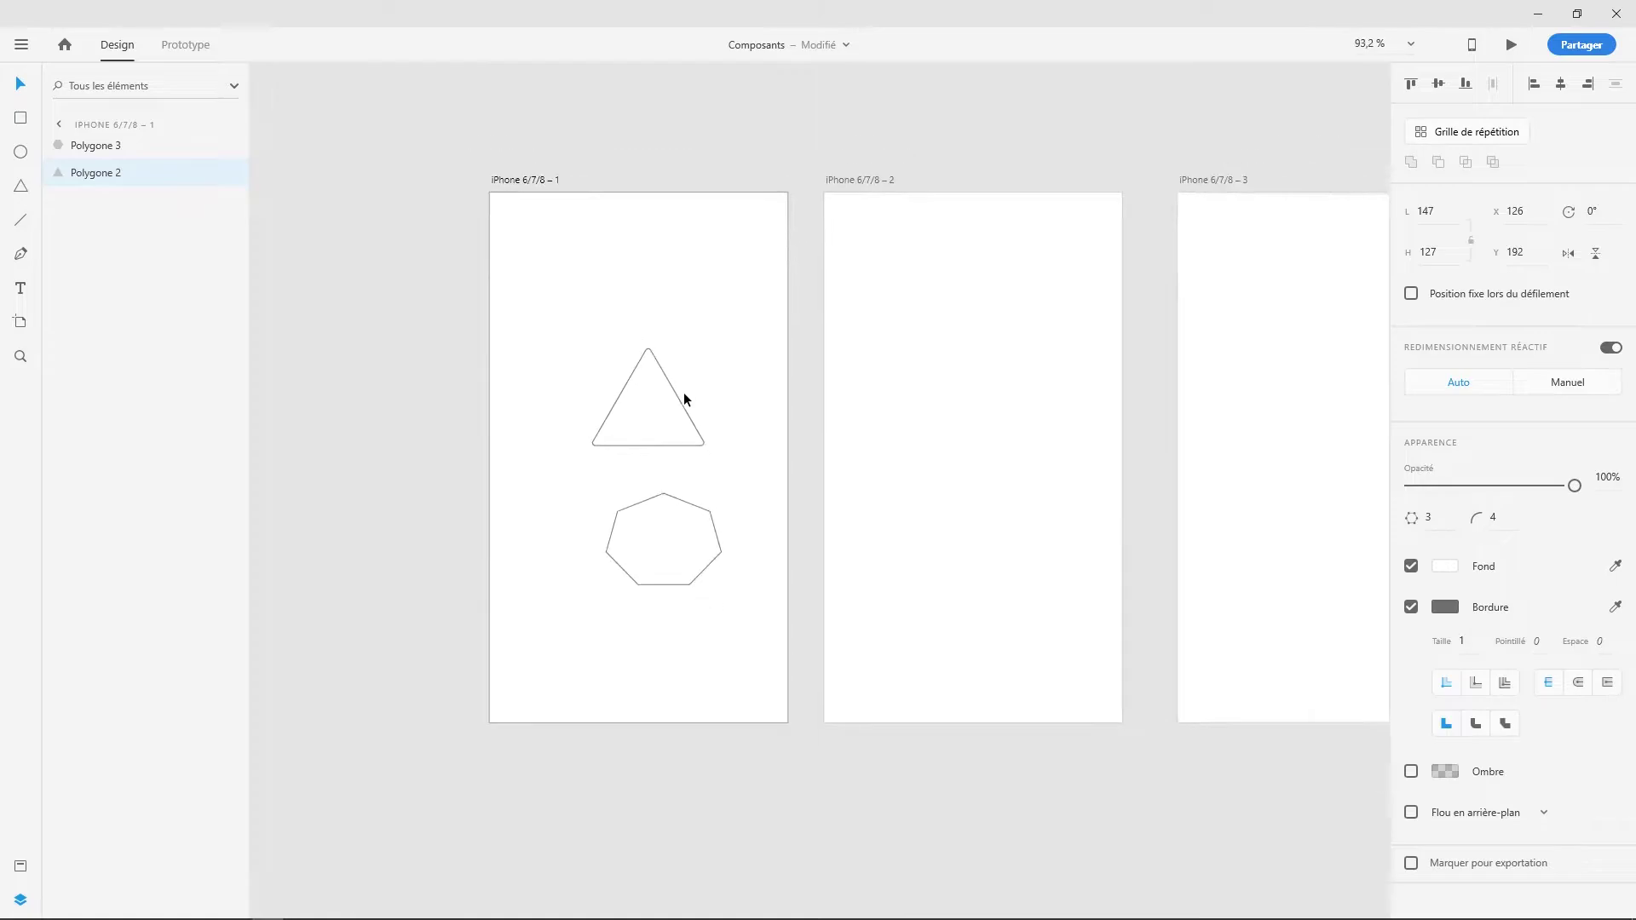
# - Duplicate the upper triangle and move the copy onto the second artboard
pyautogui.hotkey('ctrl', 'd')
pyautogui.scroll(1, 701, 420)
pyautogui.moveTo(626, 439); pyautogui.dragTo(1041, 435)
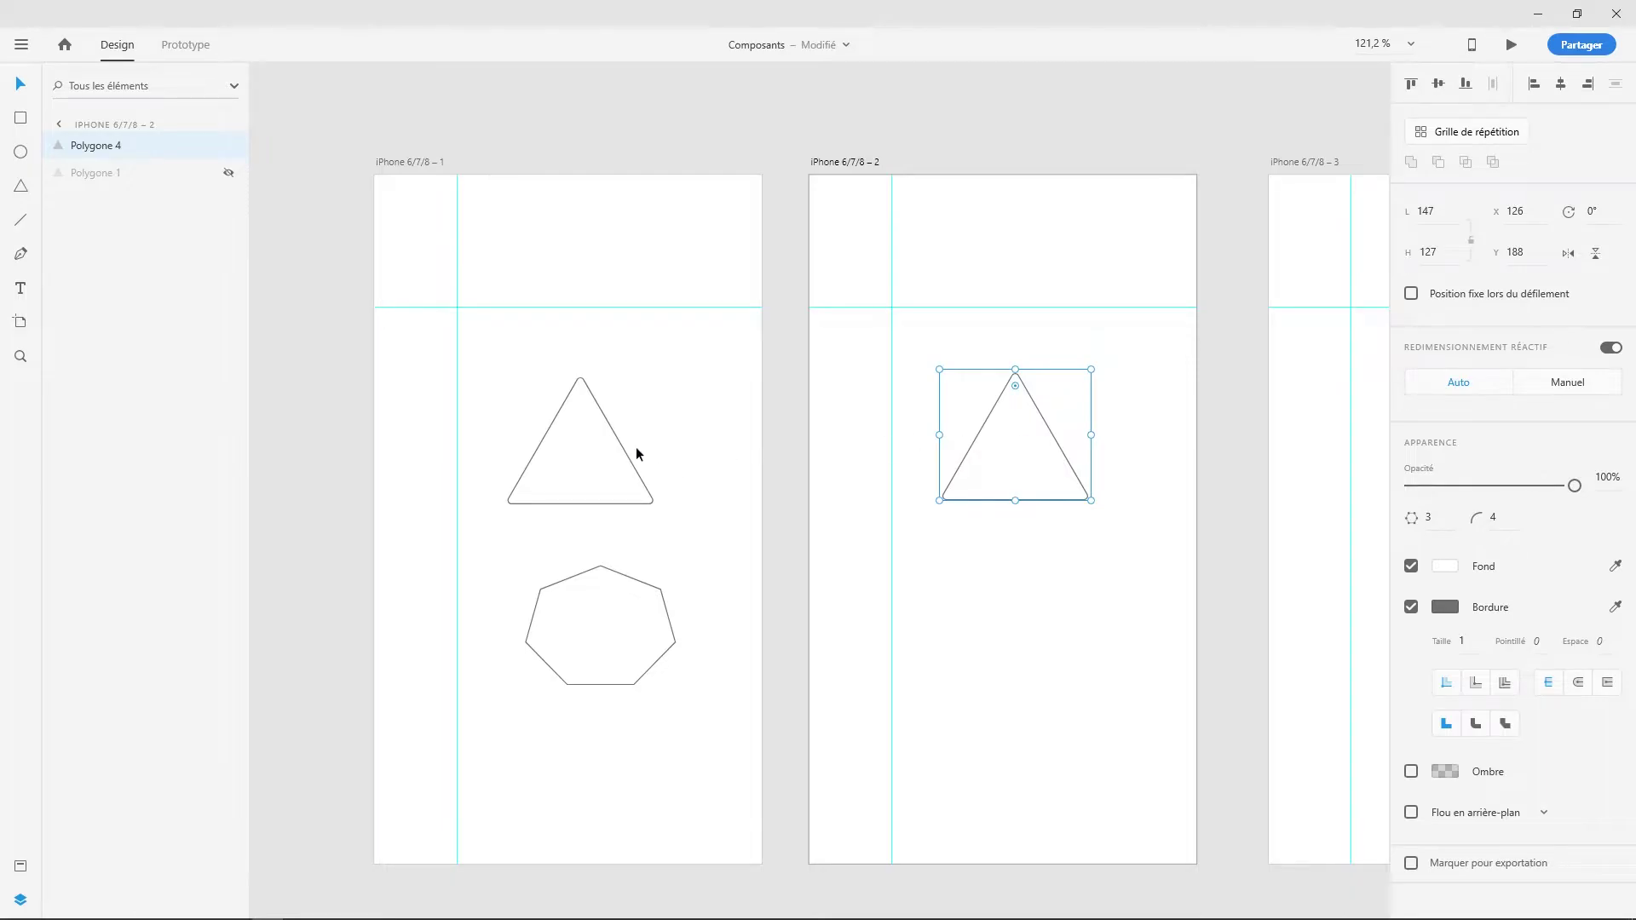
pyautogui.click(610, 450)
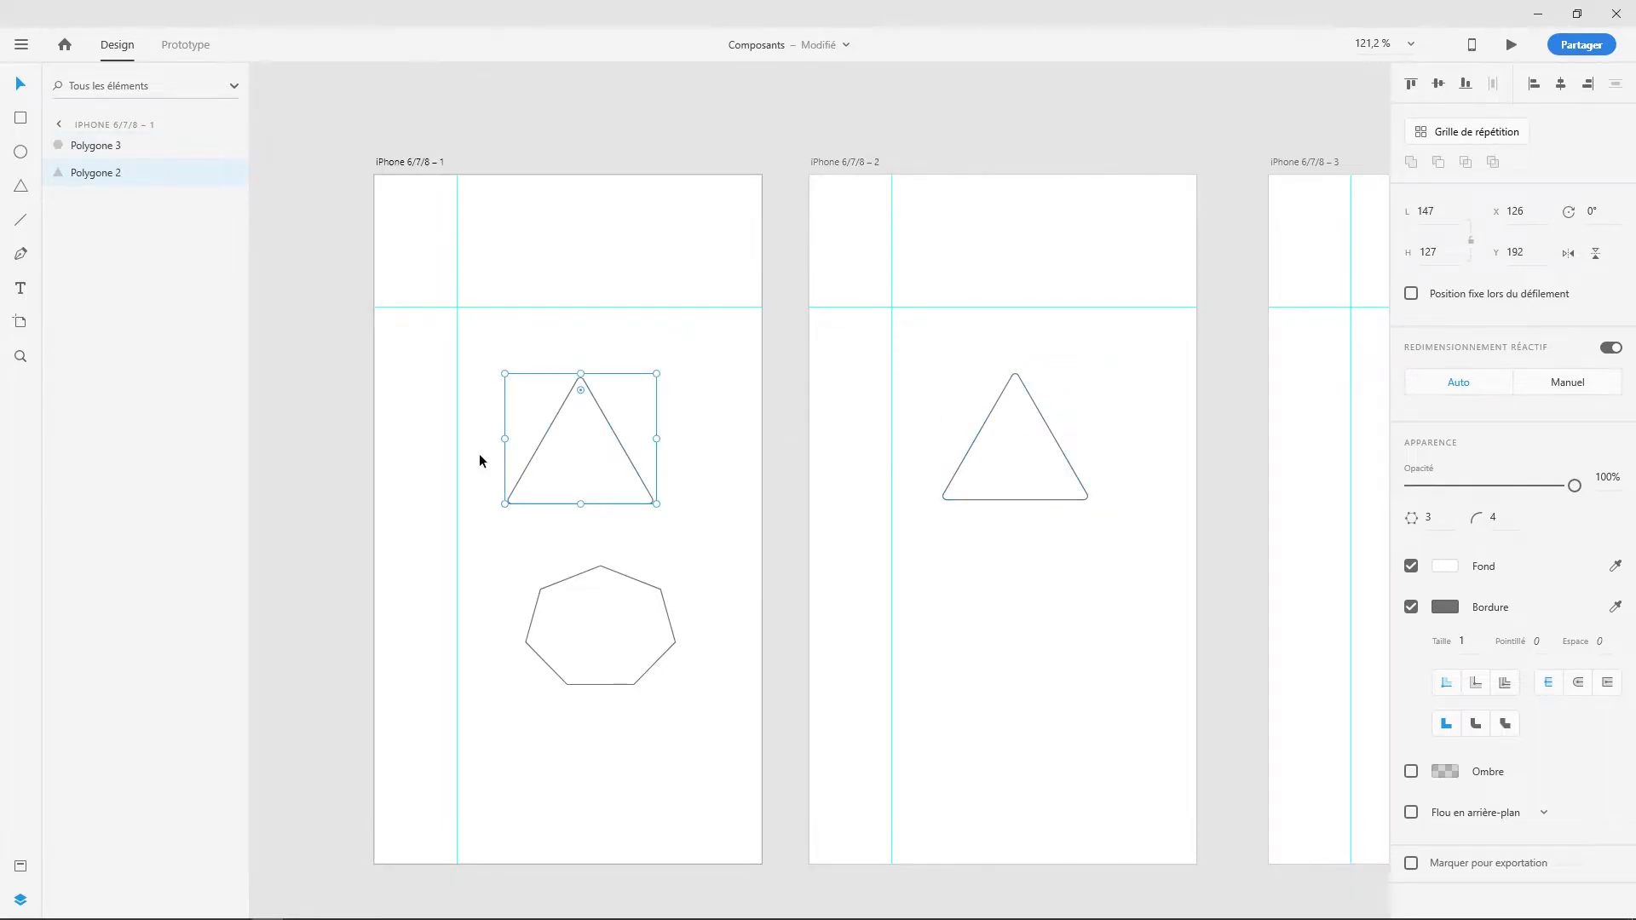
pyautogui.click(996, 408)
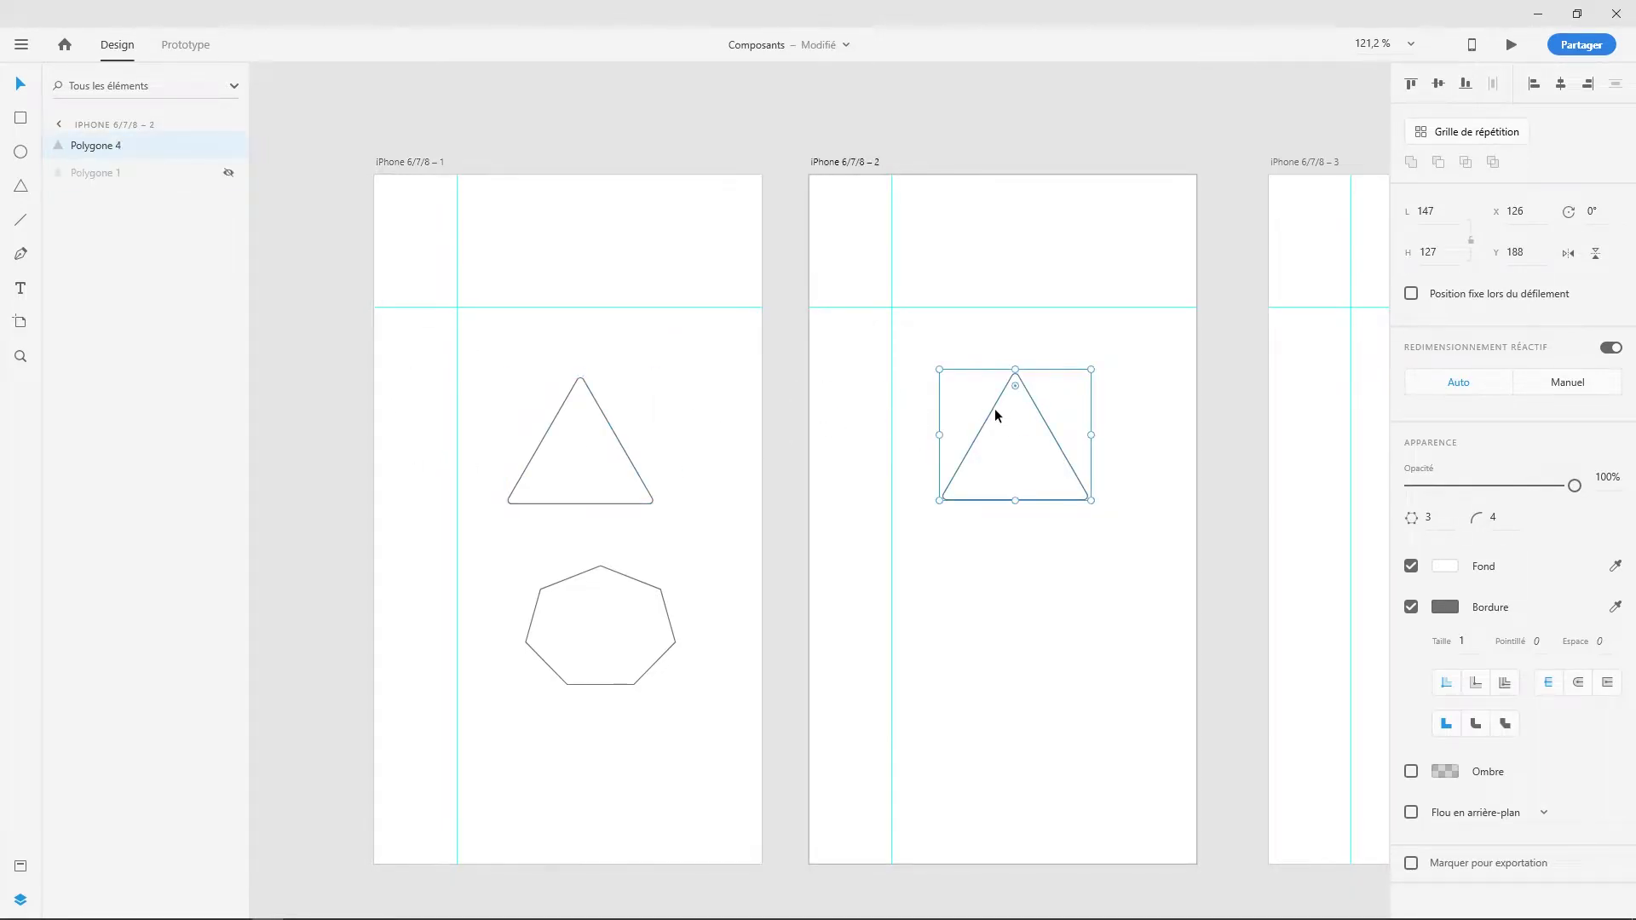
# - Rename the copied triangle's layer to 'Polygone 2'
pyautogui.doubleClick(116, 146)
pyautogui.click(117, 146)
pyautogui.doubleClick(118, 145)
pyautogui.write('2')
pyautogui.press('Return')
# - Fill the copied triangle red and round its corners into a circle
pyautogui.click(1450, 568)
pyautogui.moveTo(1333, 540); pyautogui.dragTo(1336, 506)
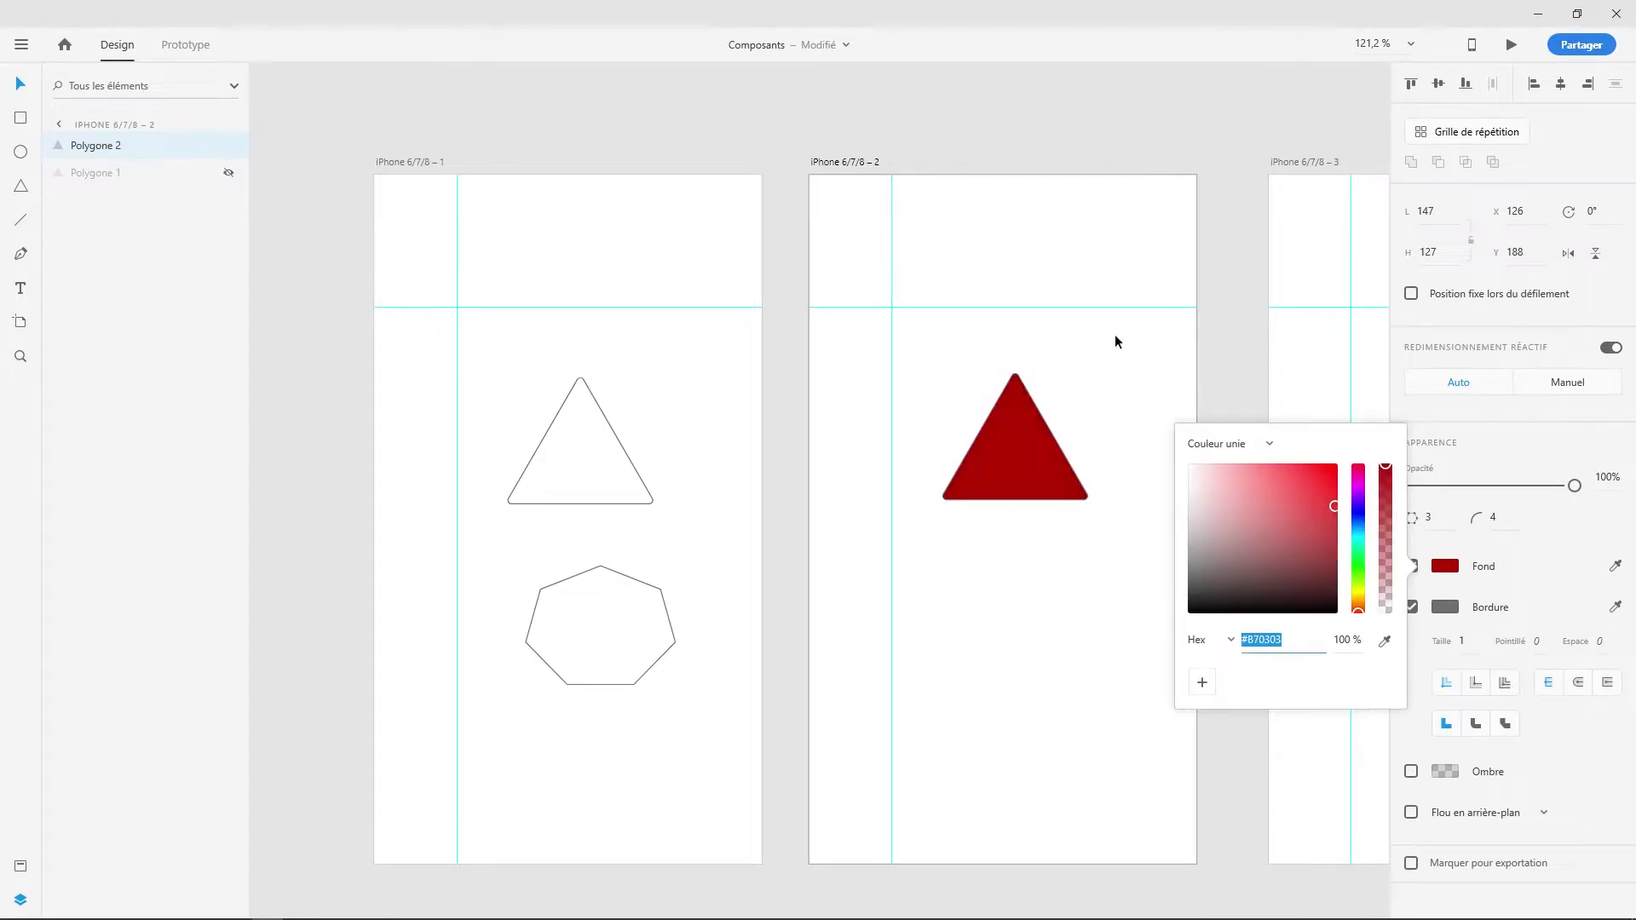
pyautogui.click(980, 431)
pyautogui.moveTo(1012, 389); pyautogui.dragTo(1012, 484)
# - Remove the original triangle's border and fill it with saturated blue
pyautogui.click(632, 466)
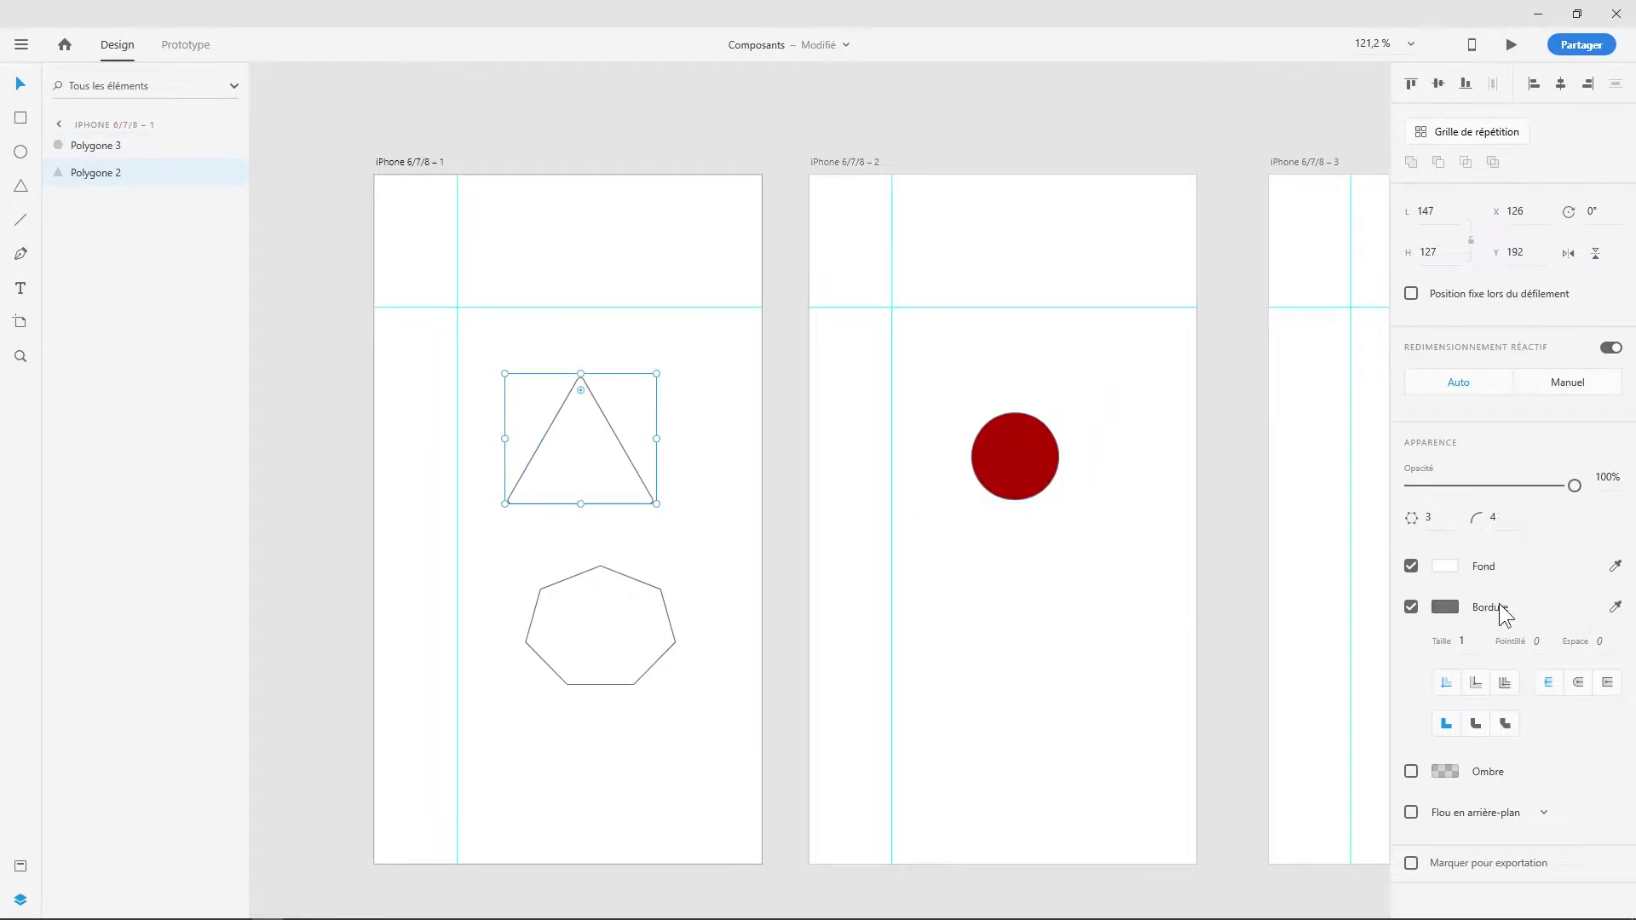
pyautogui.click(1411, 607)
pyautogui.click(1449, 566)
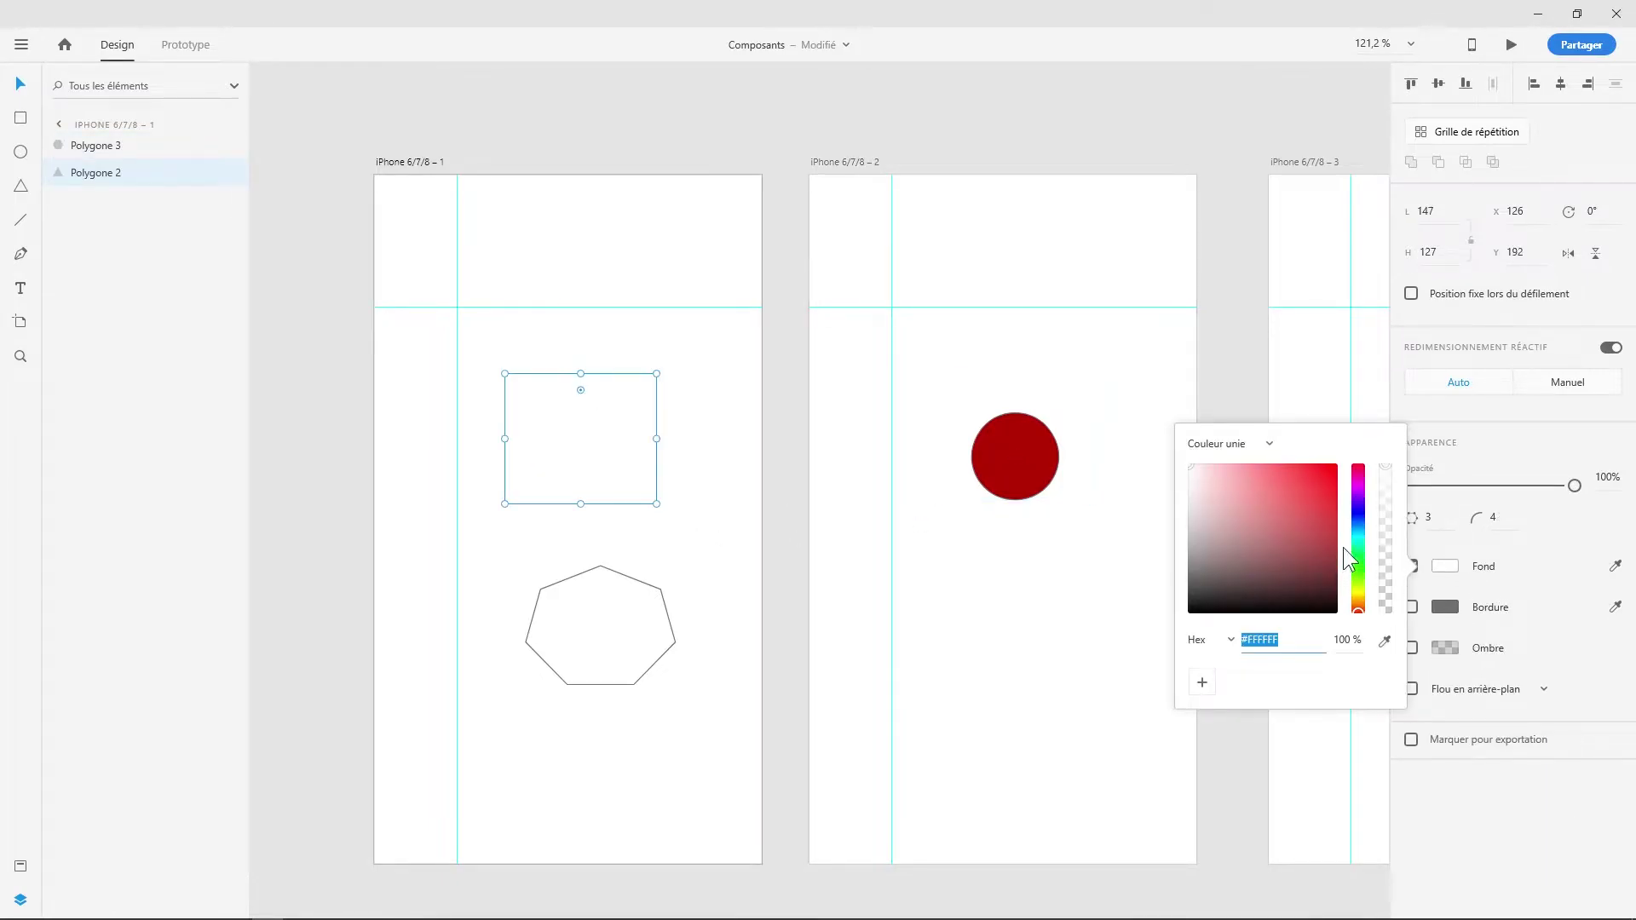
pyautogui.click(1358, 525)
pyautogui.click(1323, 493)
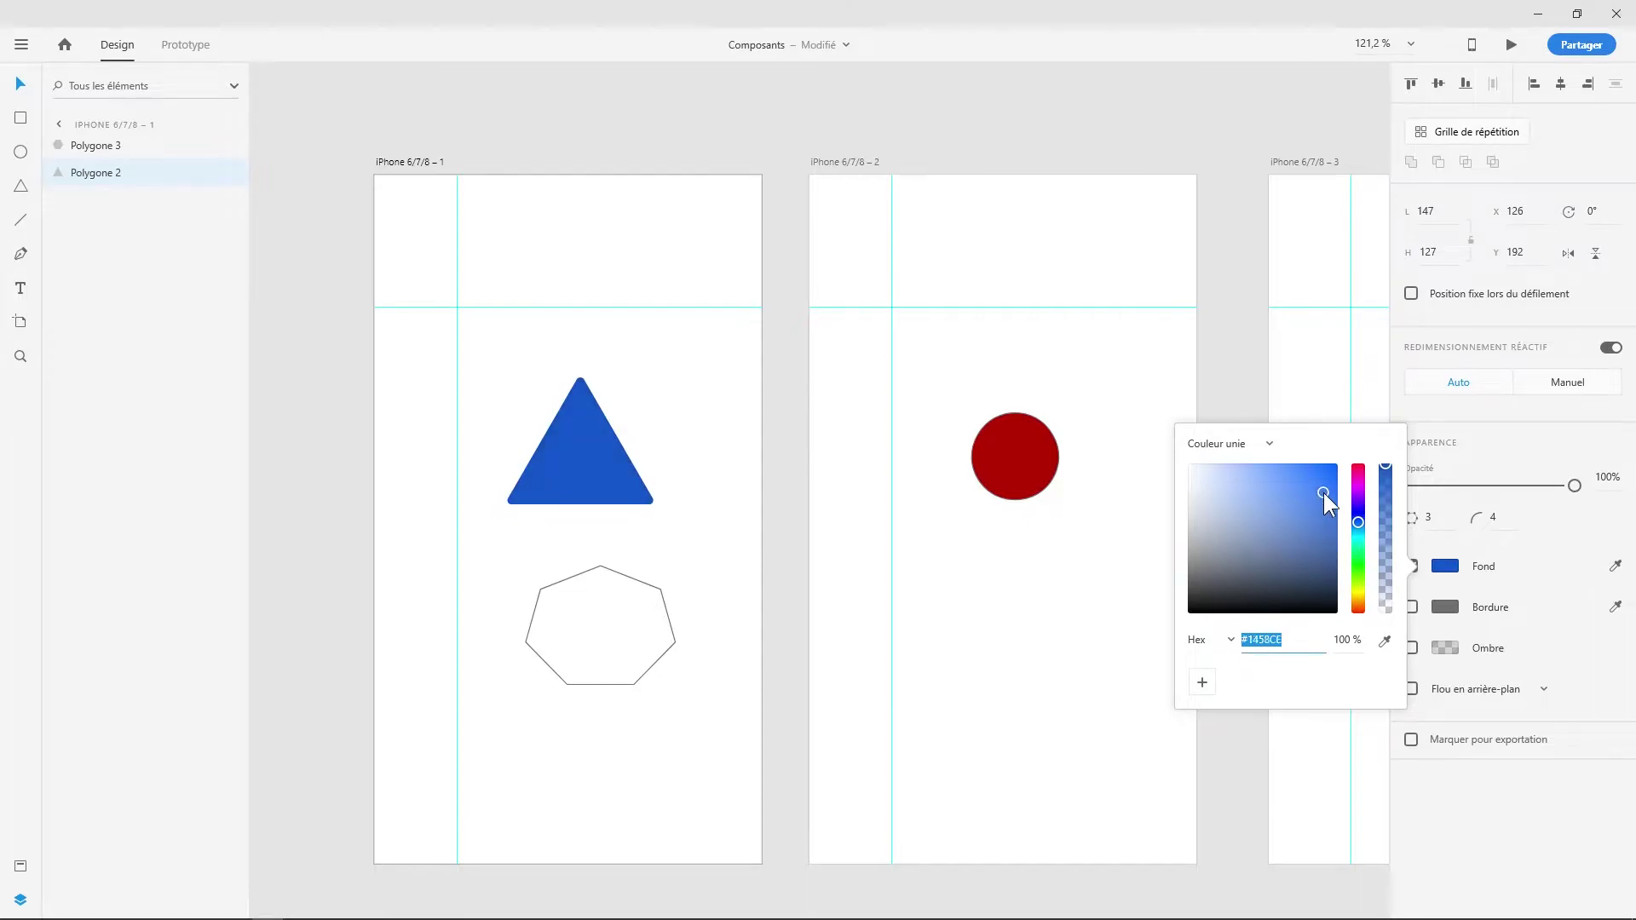
pyautogui.click(1086, 365)
# - Switch to Prototype mode with the blue triangle on iPhone 6/7/8 – 1 selected
pyautogui.click(431, 162)
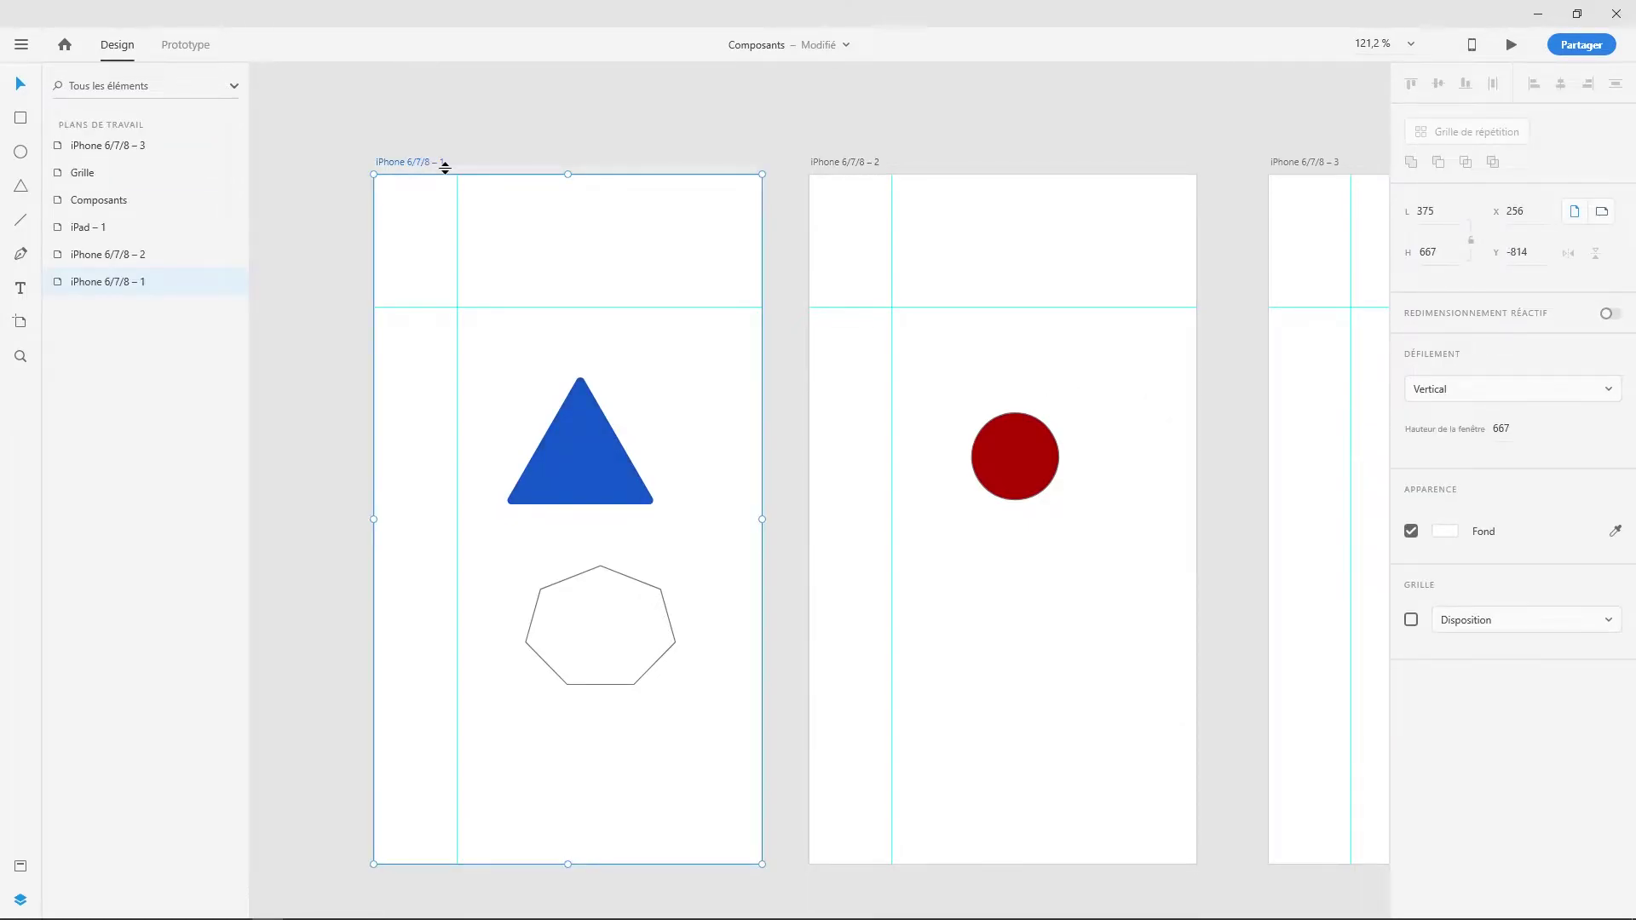
pyautogui.click(188, 46)
pyautogui.click(569, 449)
# - Link the blue triangle to iPhone 6/7/8 – 2 with Animation automatique
pyautogui.moveTo(662, 439); pyautogui.dragTo(880, 506)
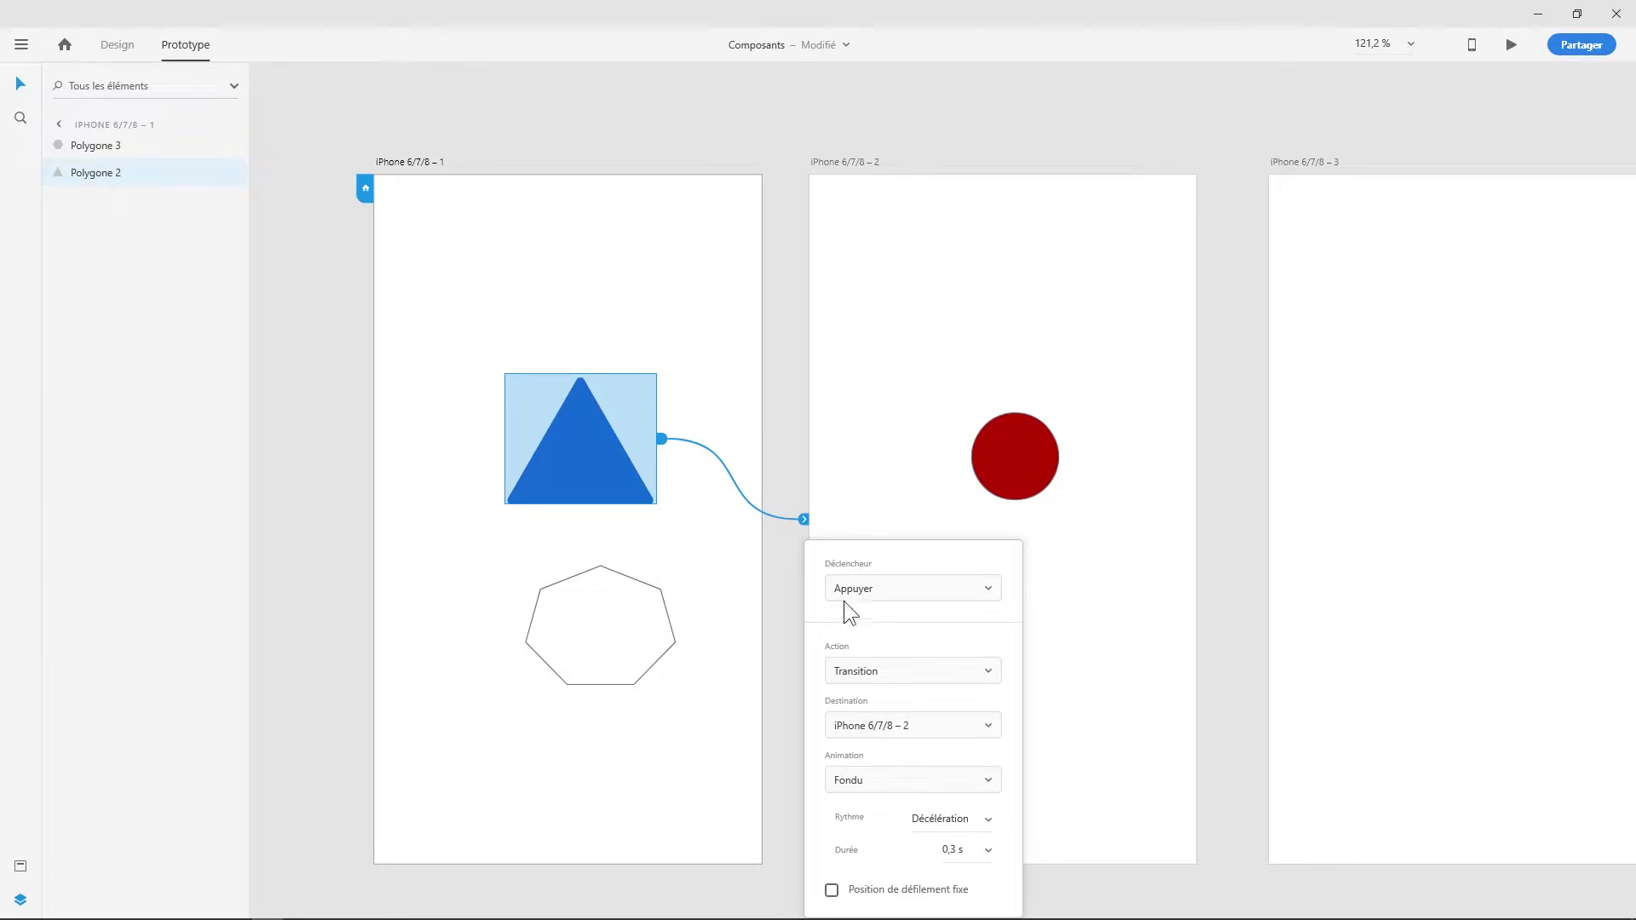
pyautogui.click(887, 671)
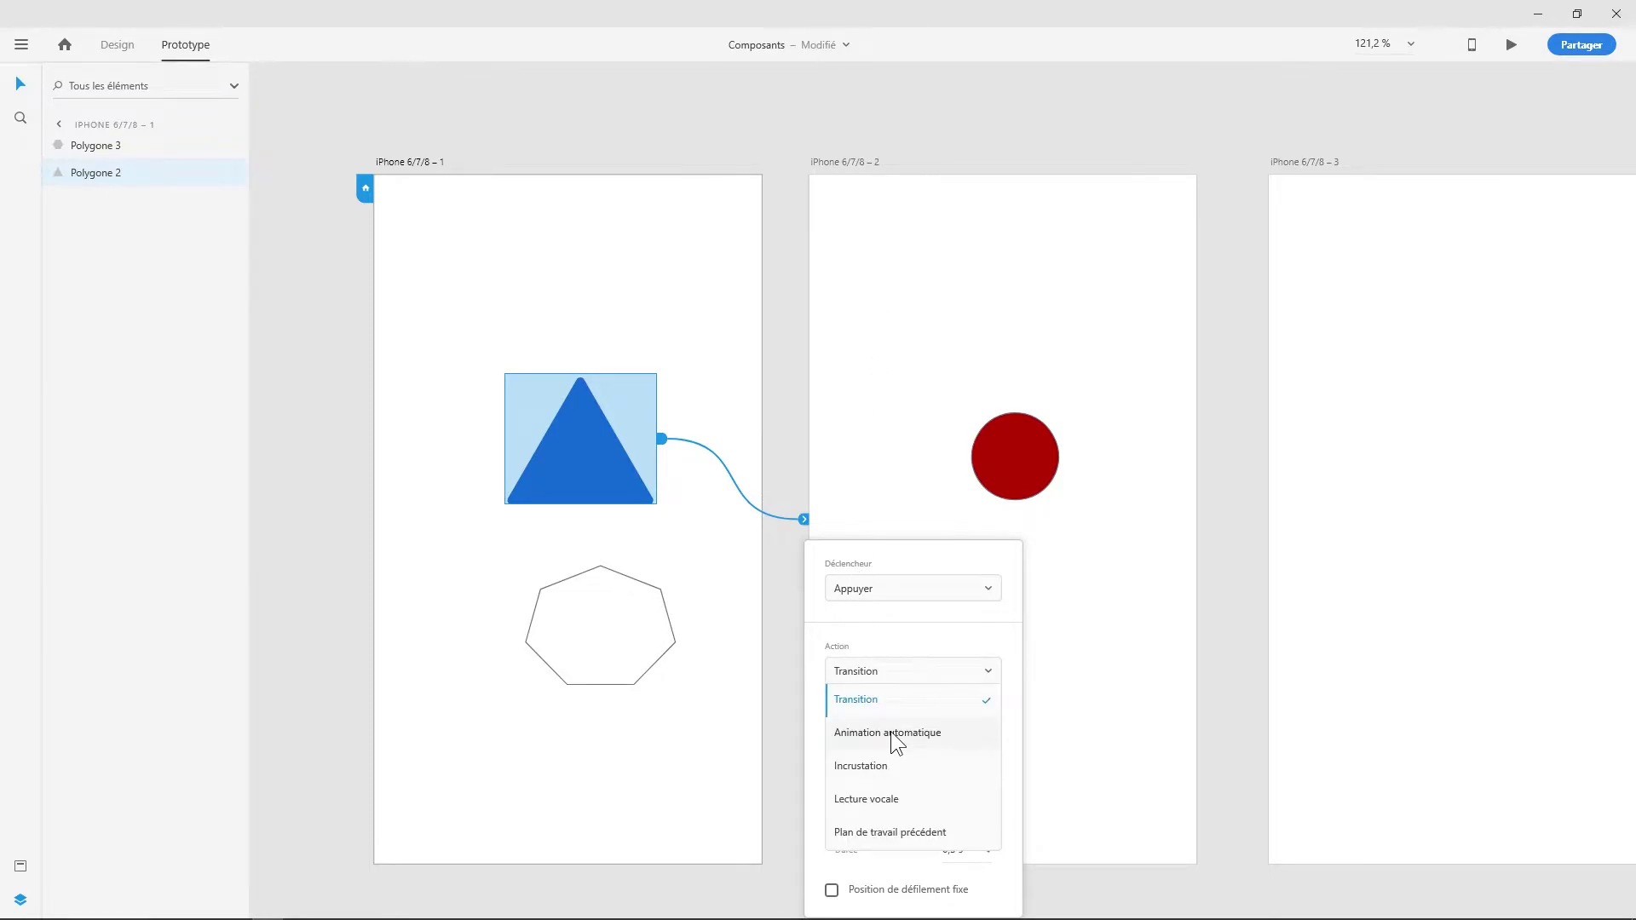
pyautogui.click(891, 733)
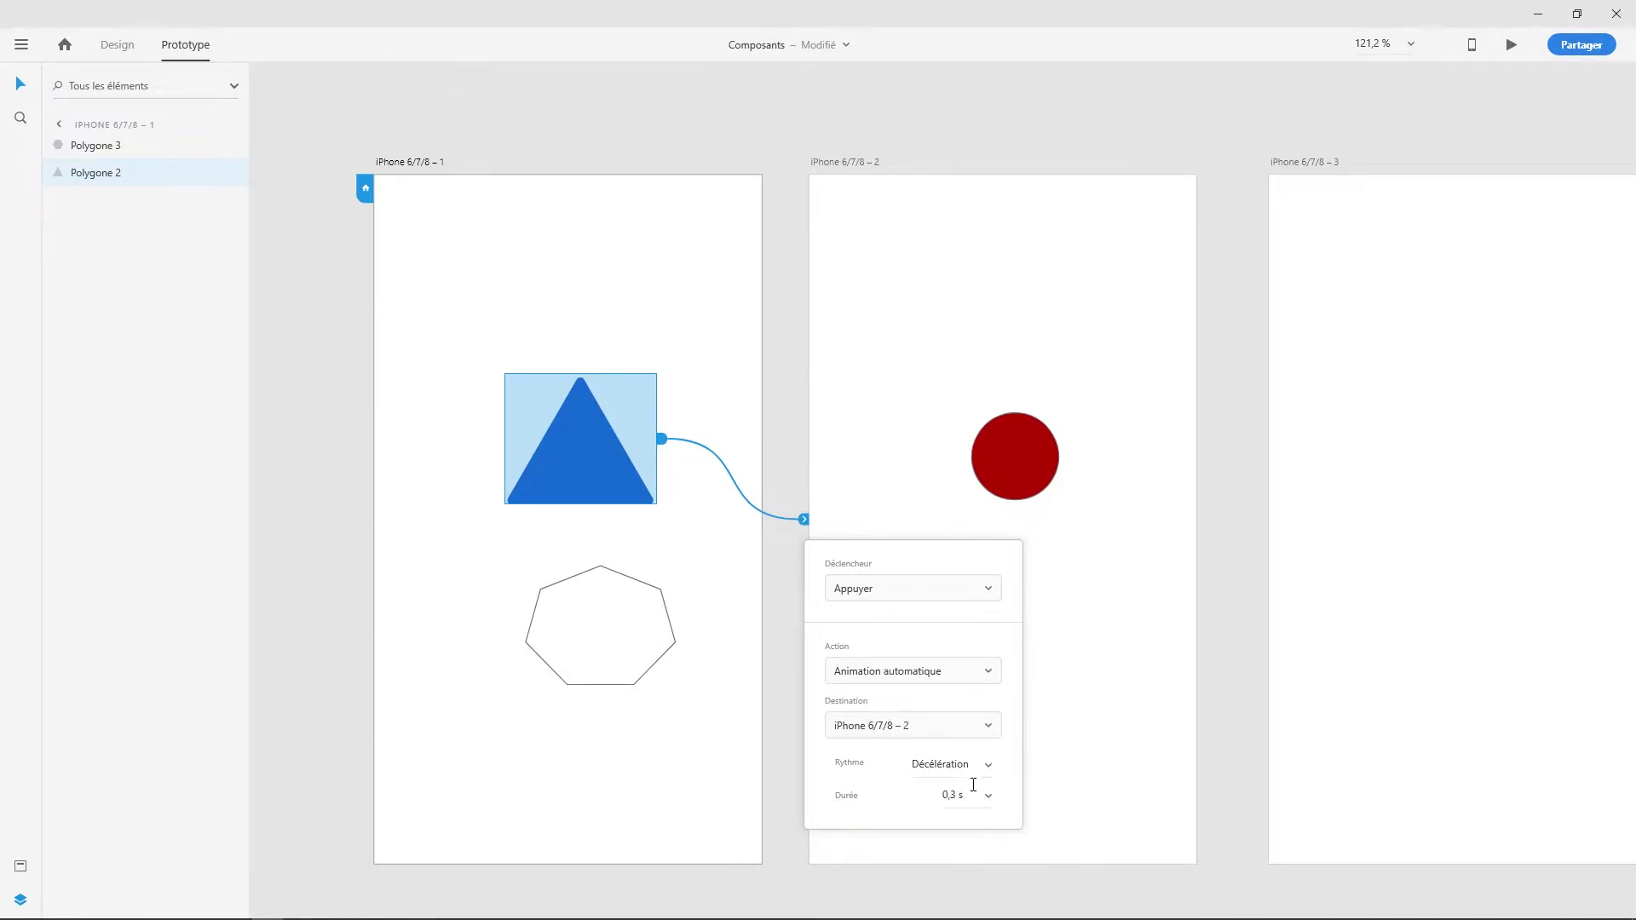
# - Link the red circle back to iPhone 6/7/8 – 1 on Tap with Auto-Animate
pyautogui.click(1118, 652)
pyautogui.click(1009, 437)
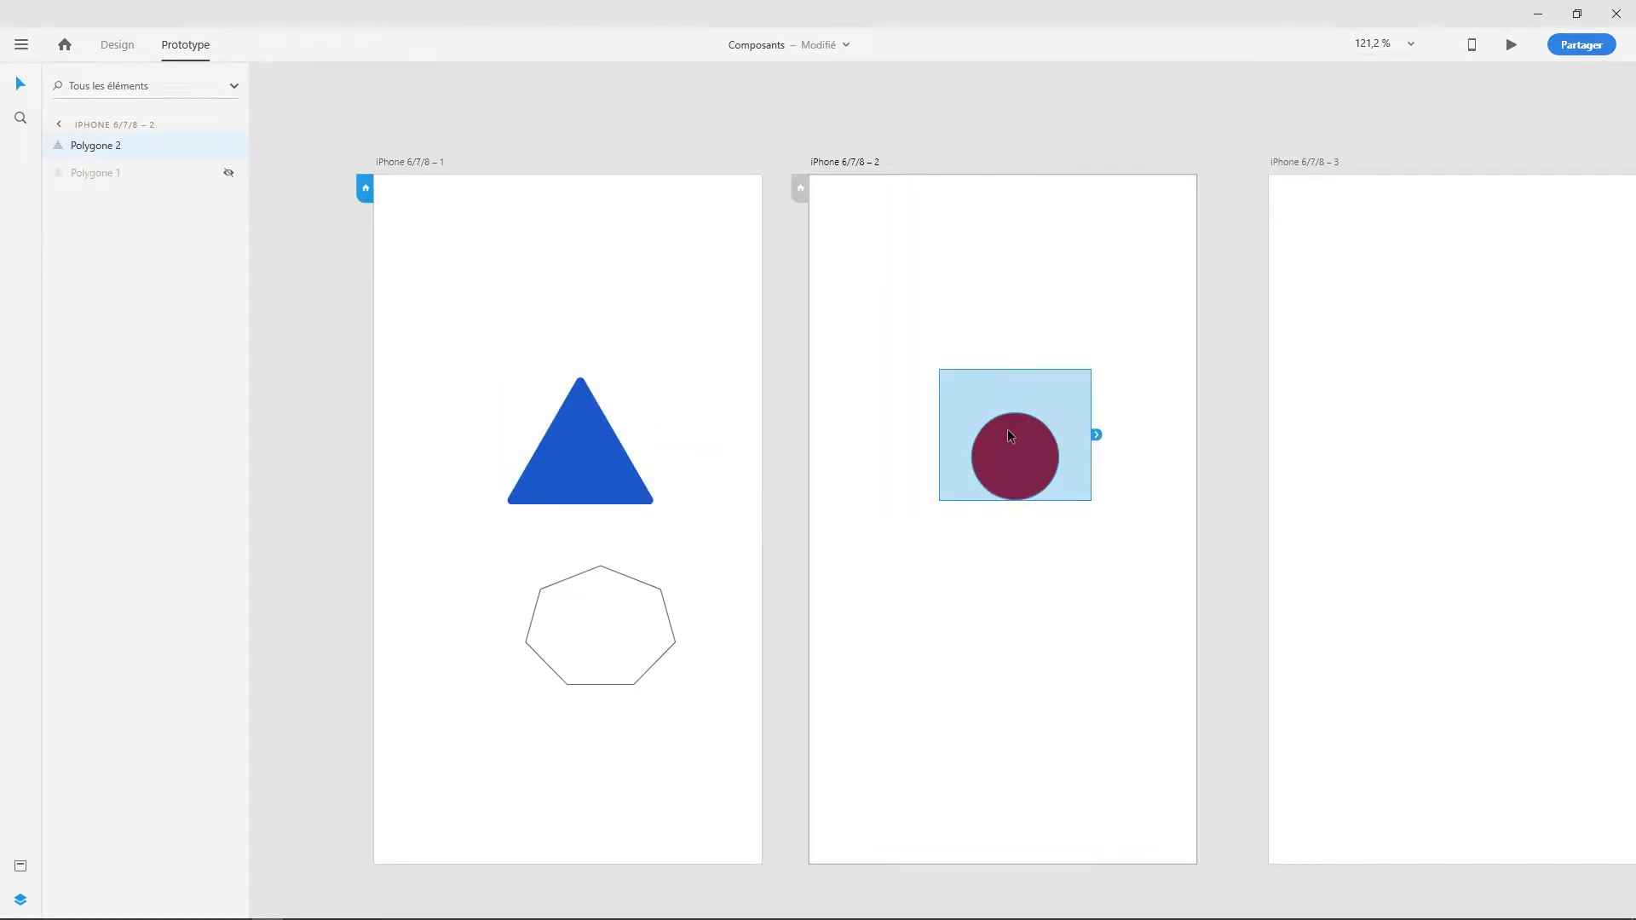
pyautogui.moveTo(1098, 434); pyautogui.dragTo(743, 492)
pyautogui.click(766, 520)
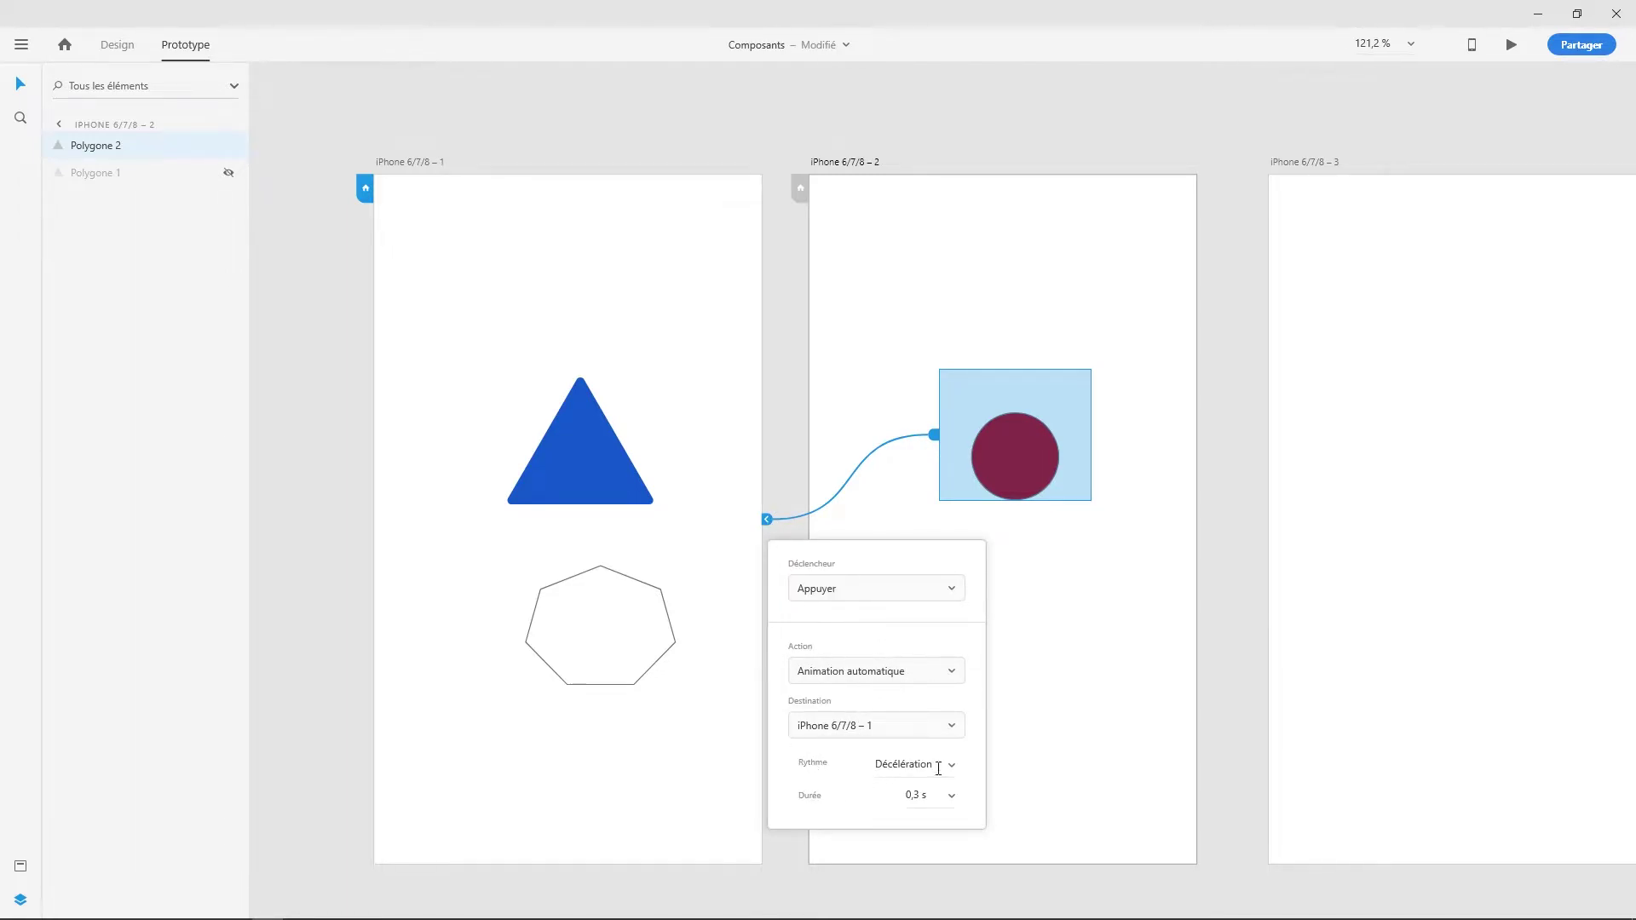
pyautogui.click(1128, 629)
pyautogui.click(1128, 629)
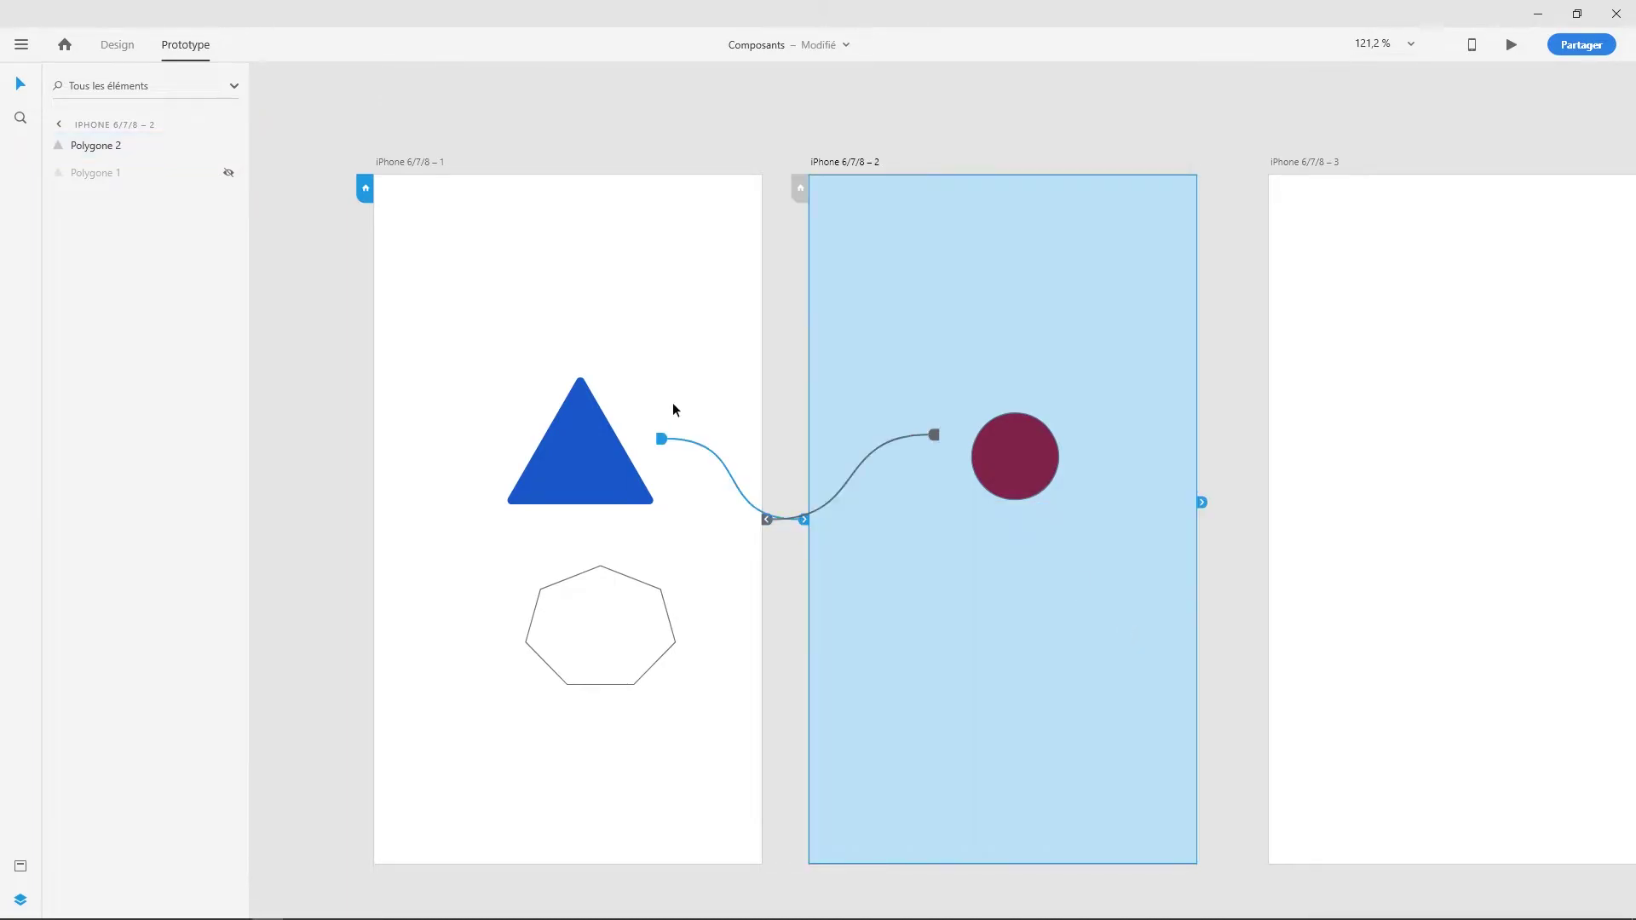
pyautogui.click(417, 162)
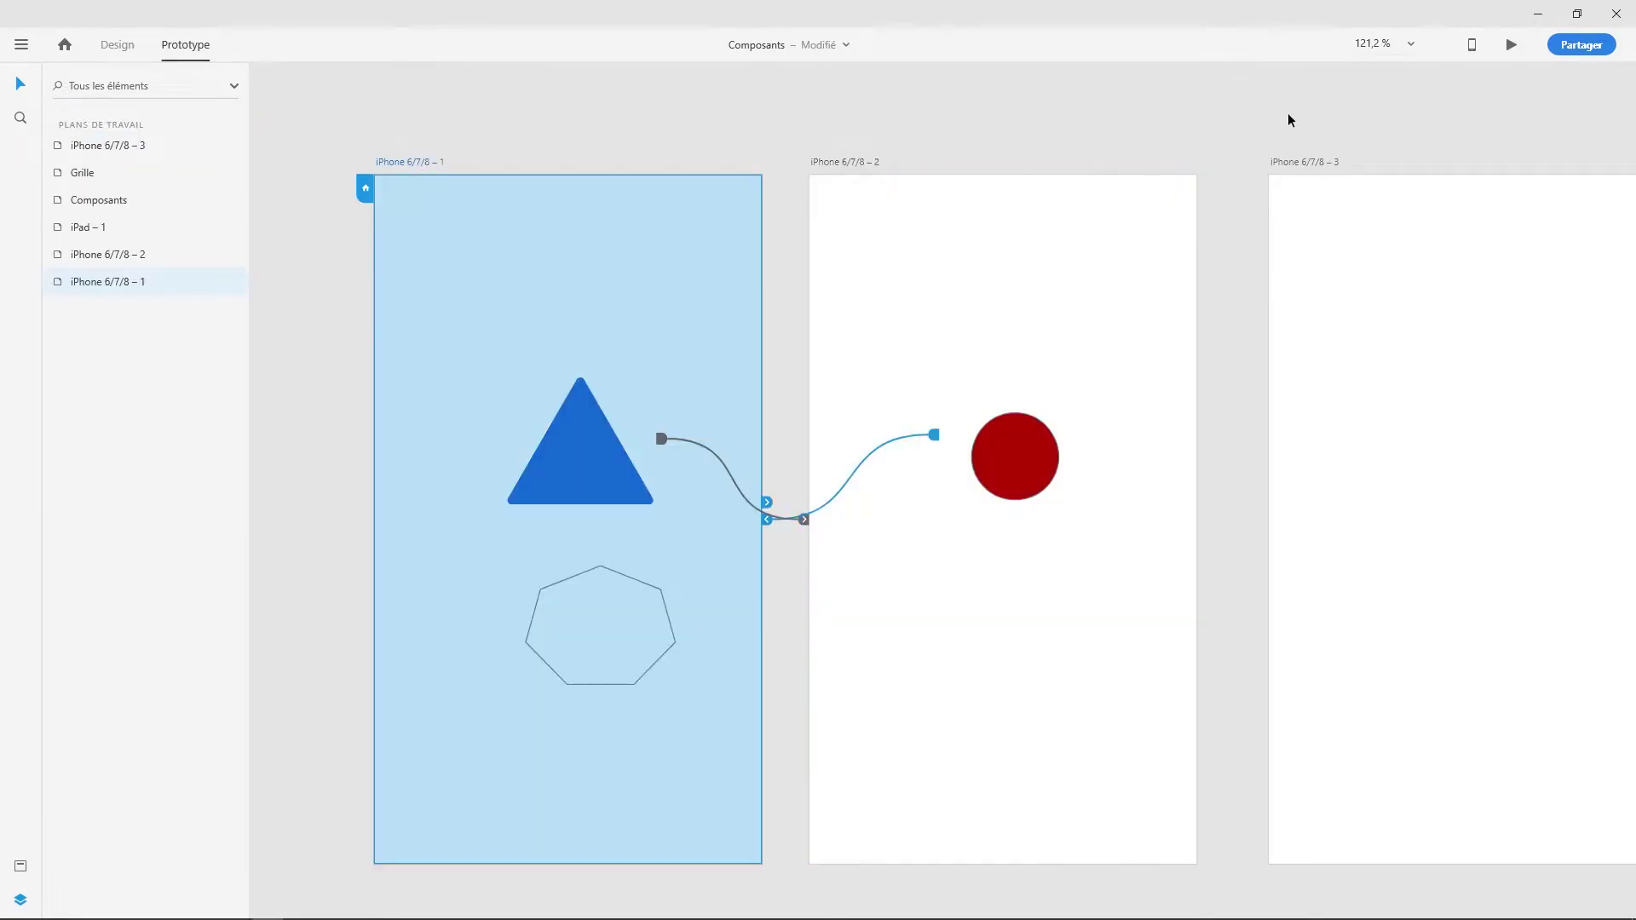
# - Preview the prototype and tap the shape repeatedly to toggle between triangle and circle
pyautogui.click(1512, 46)
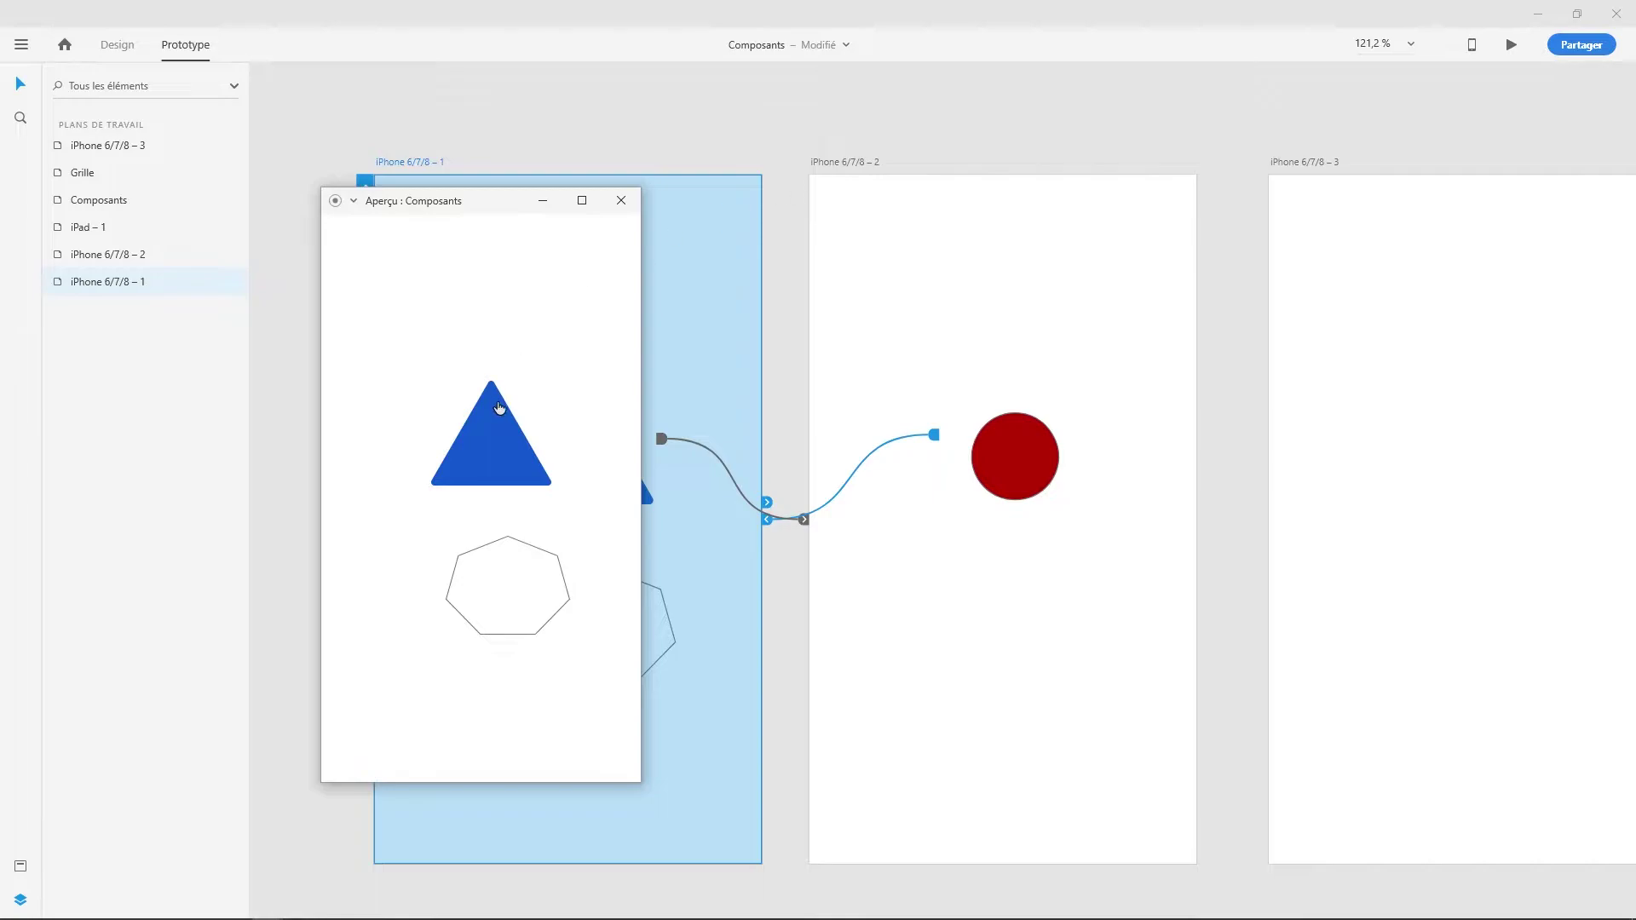
pyautogui.click(503, 461)
pyautogui.click(503, 465)
pyautogui.click(502, 464)
pyautogui.click(501, 464)
pyautogui.click(501, 465)
pyautogui.click(502, 465)
pyautogui.click(501, 465)
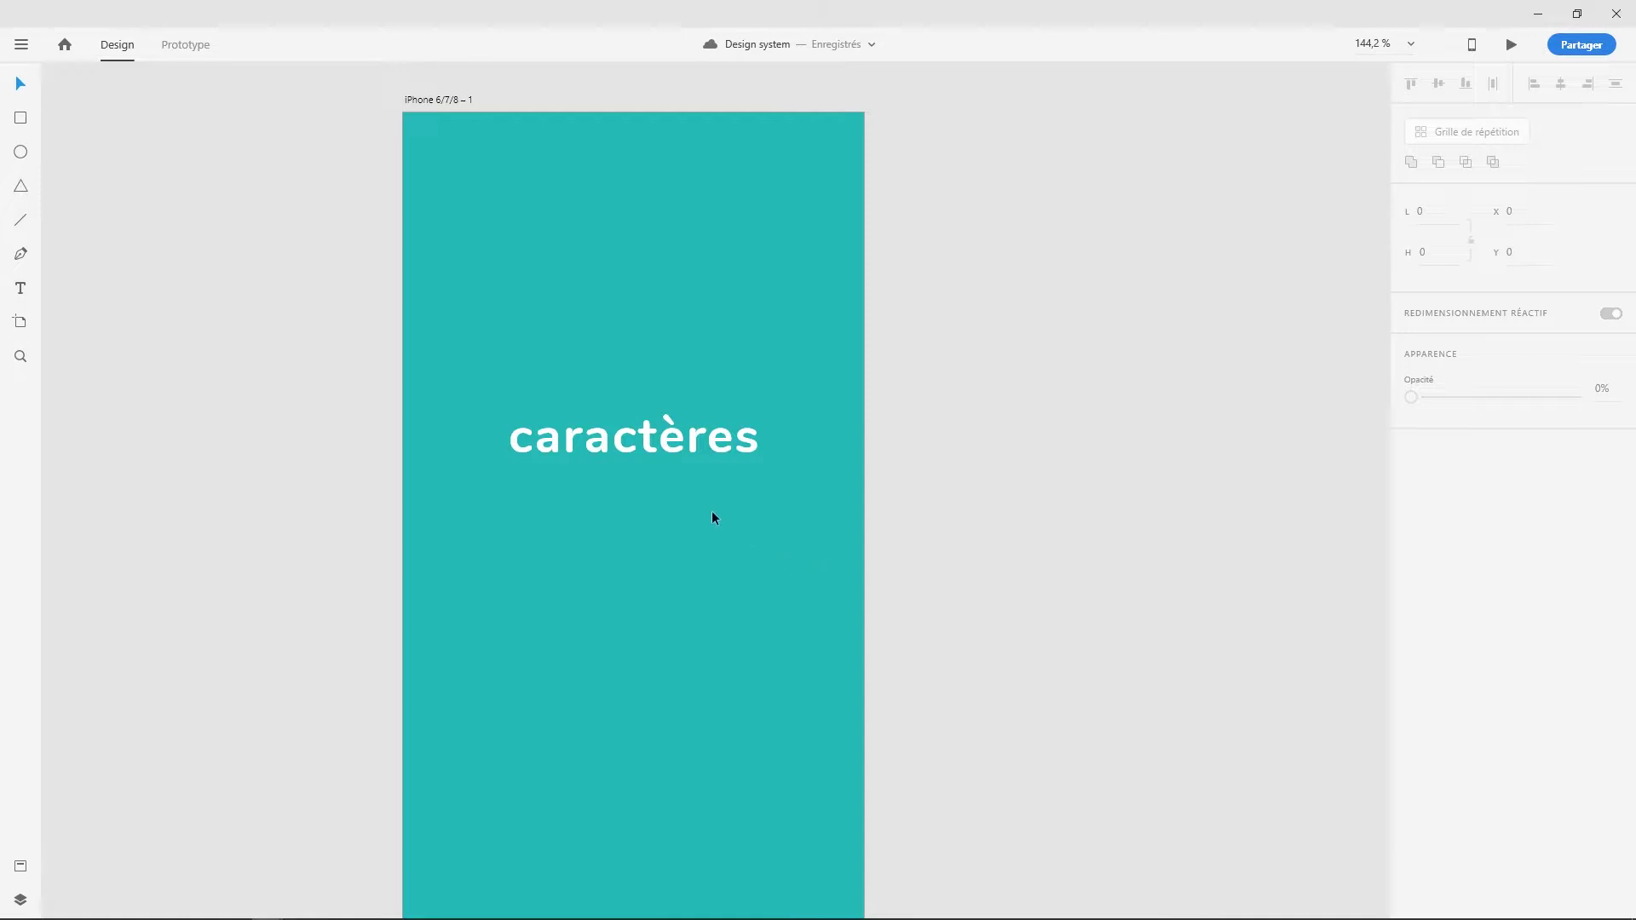
# - Select the caractères title and set it to uppercase, then lowercase
pyautogui.click(609, 448)
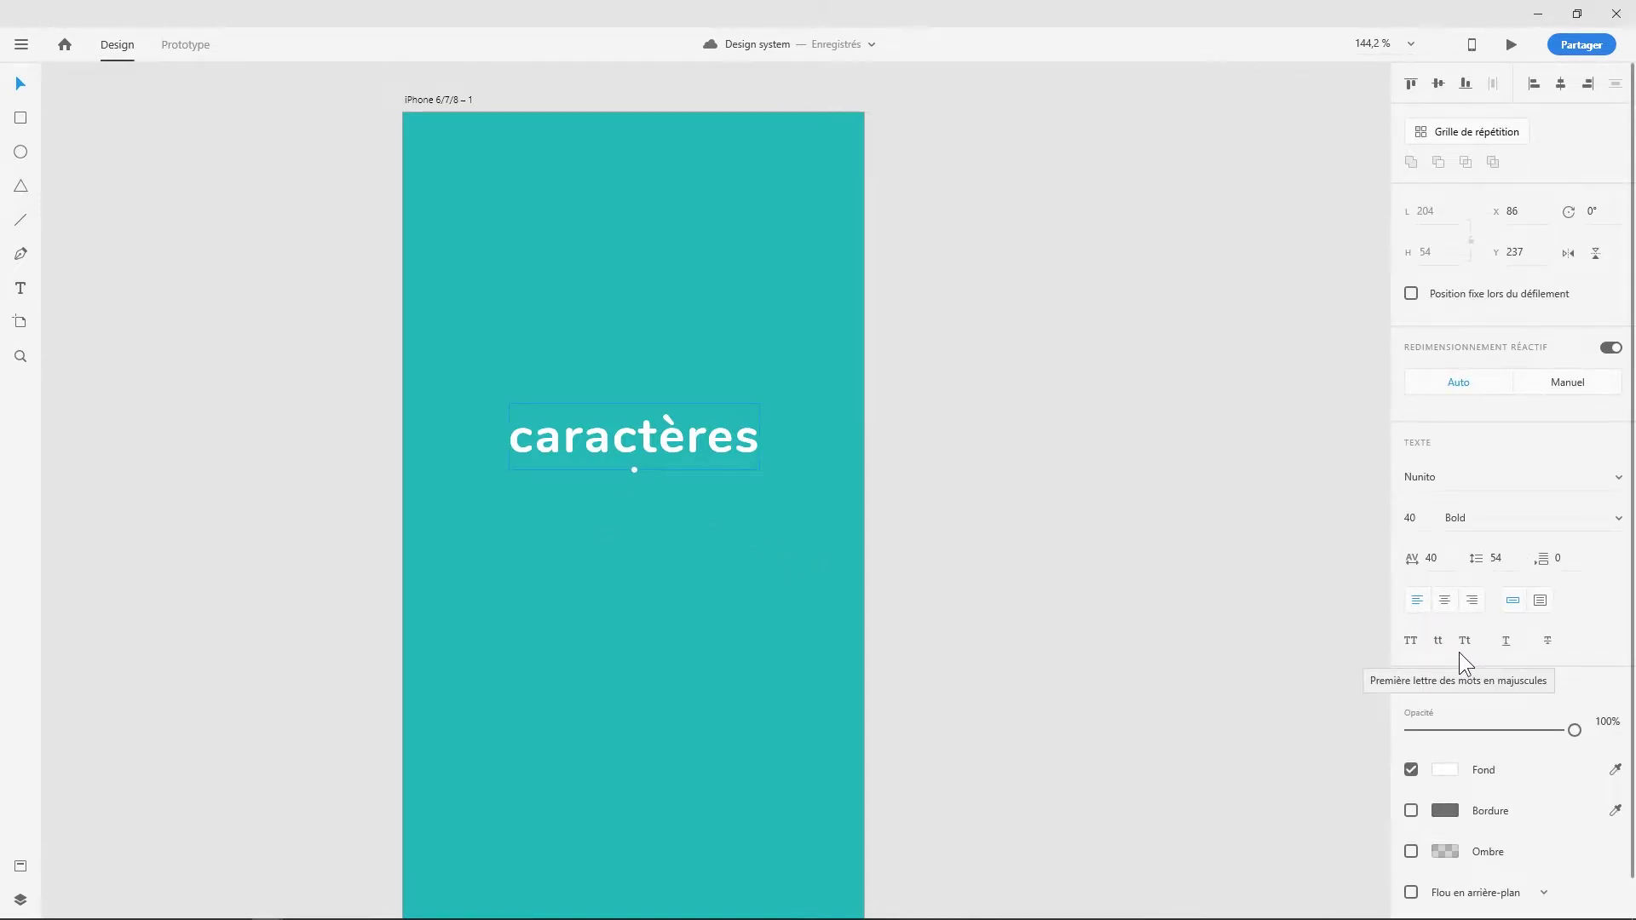
pyautogui.click(1409, 642)
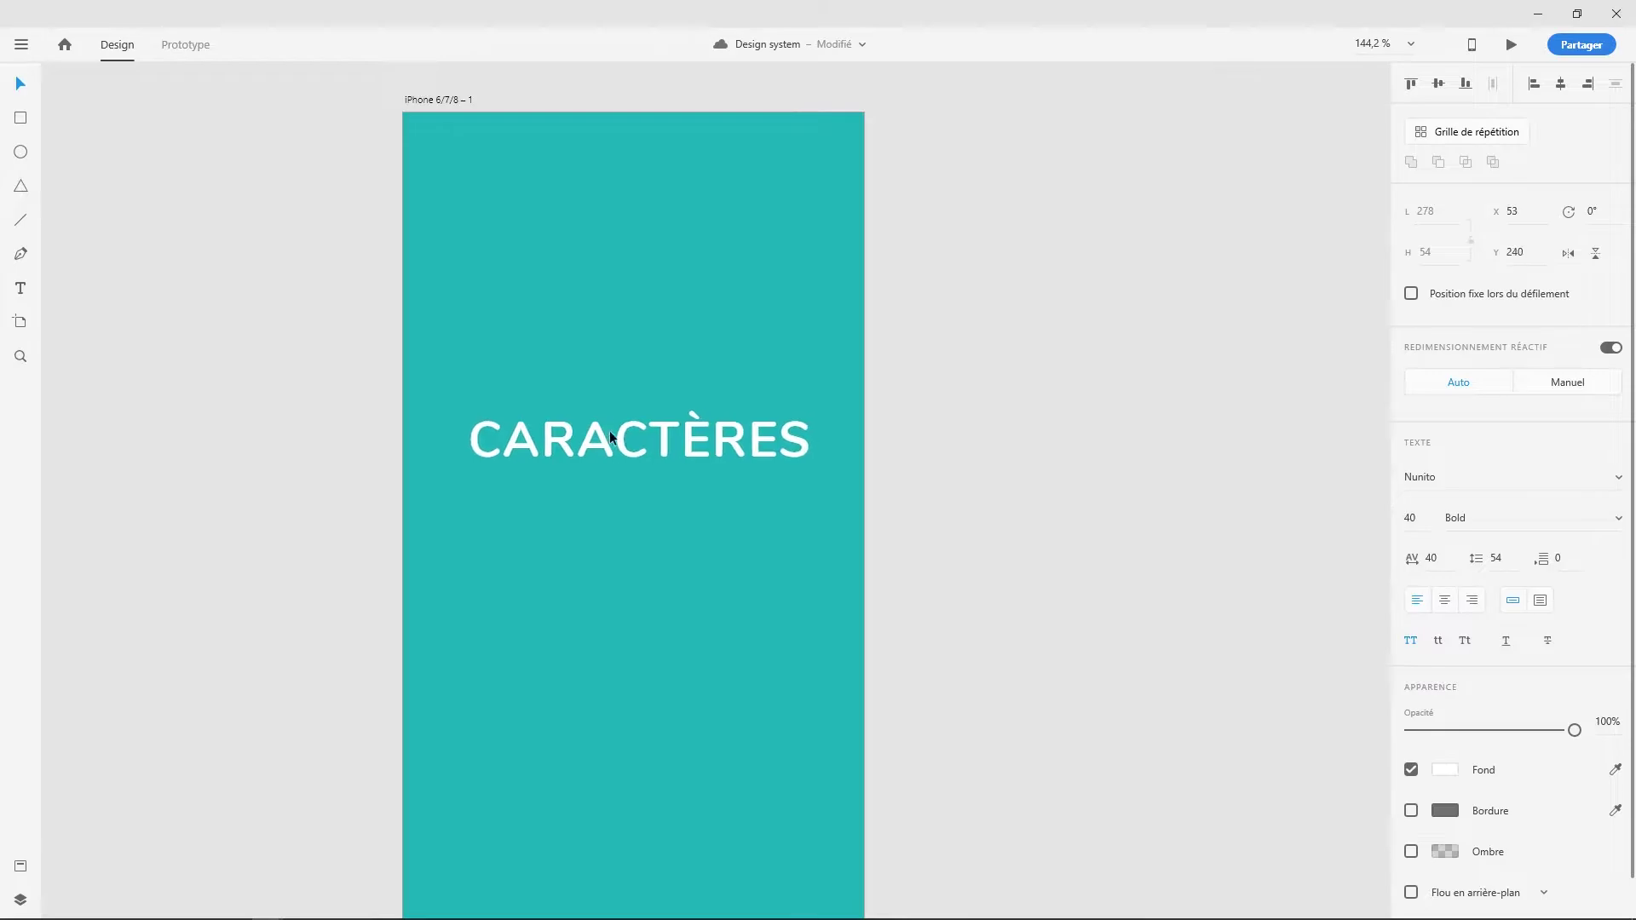
pyautogui.hotkey('ctrl', 'z')
pyautogui.hotkey('ctrl', 'shift', 'z')
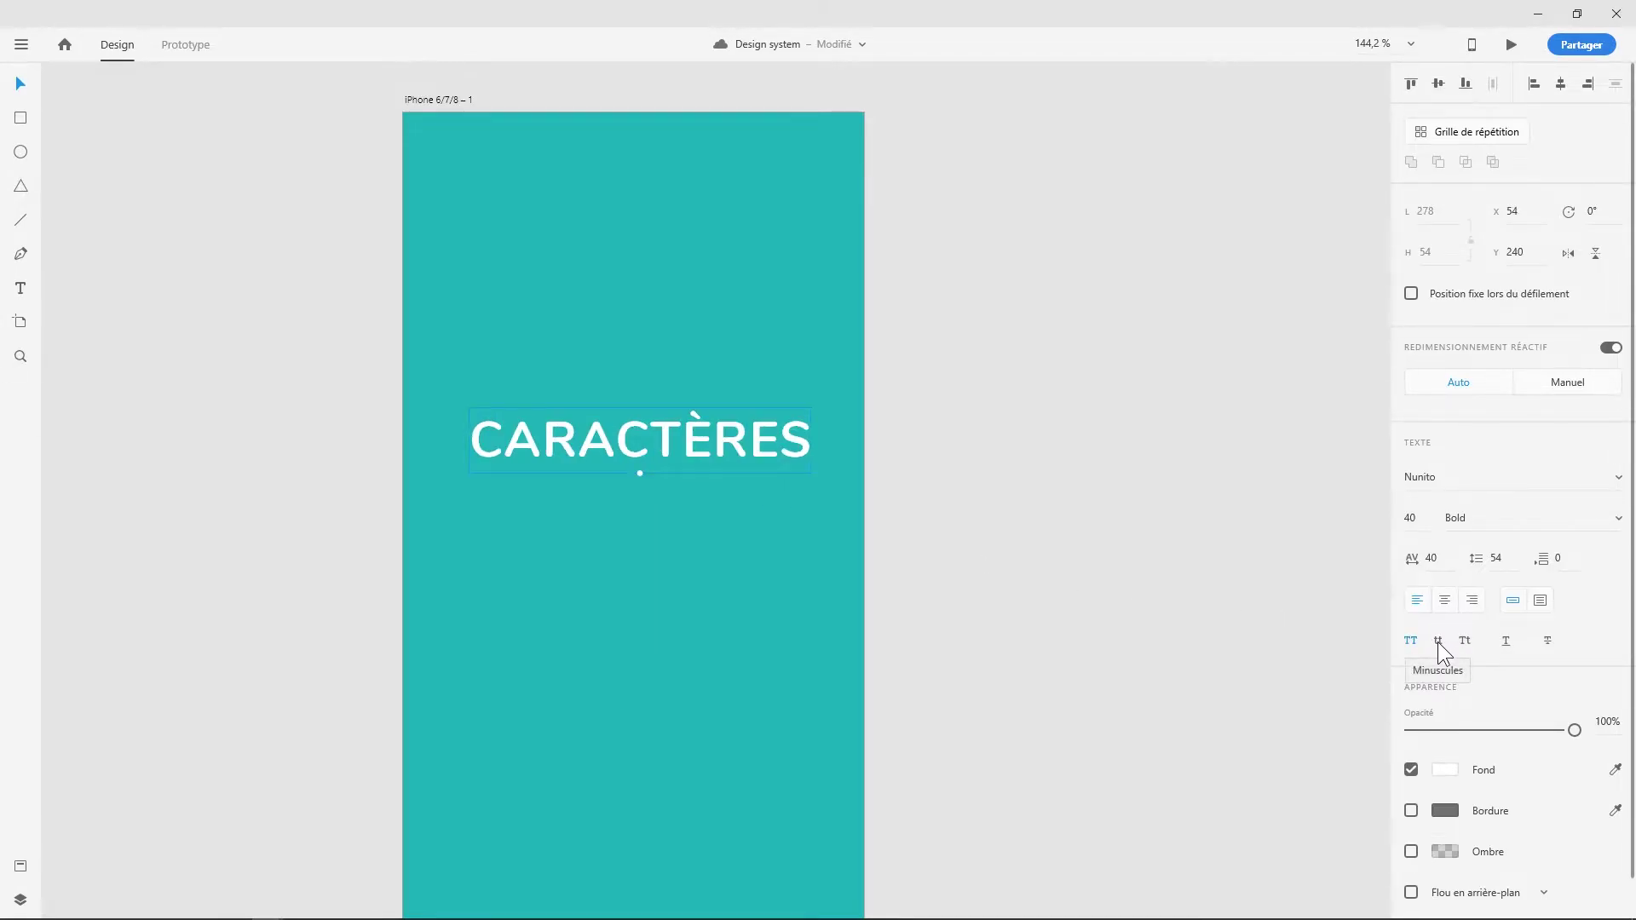
pyautogui.click(1439, 642)
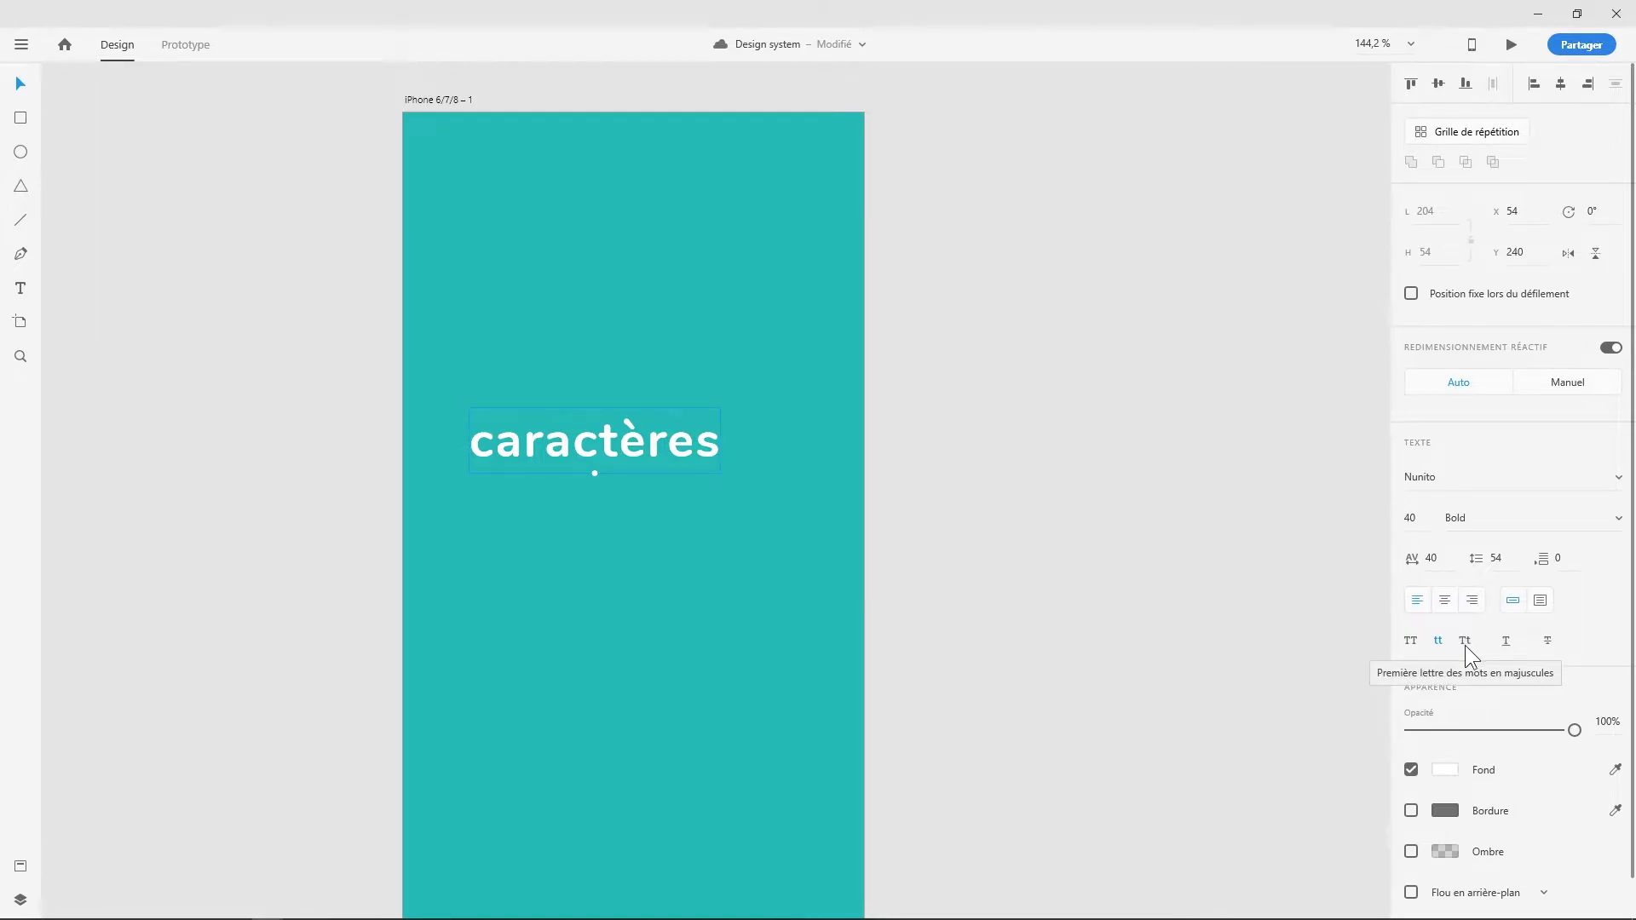
# - Try title case, underline and strikethrough on the title, leaving it struck through
pyautogui.click(1465, 642)
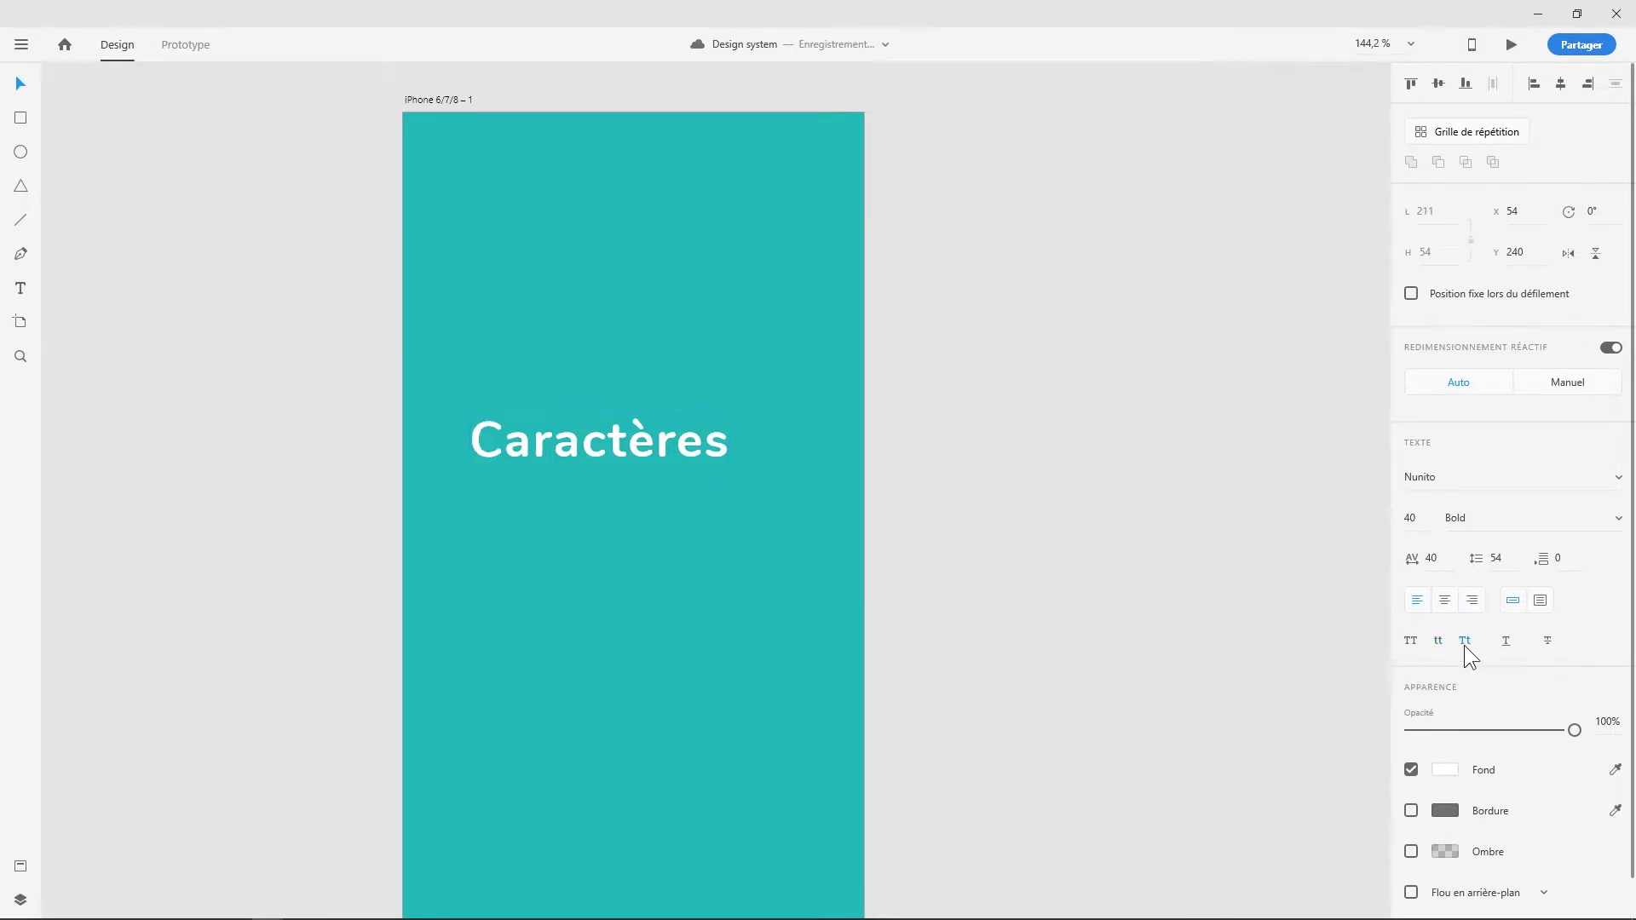
pyautogui.click(1465, 644)
pyautogui.click(1506, 642)
pyautogui.click(1503, 646)
pyautogui.click(1549, 642)
pyautogui.click(1548, 642)
pyautogui.click(1547, 643)
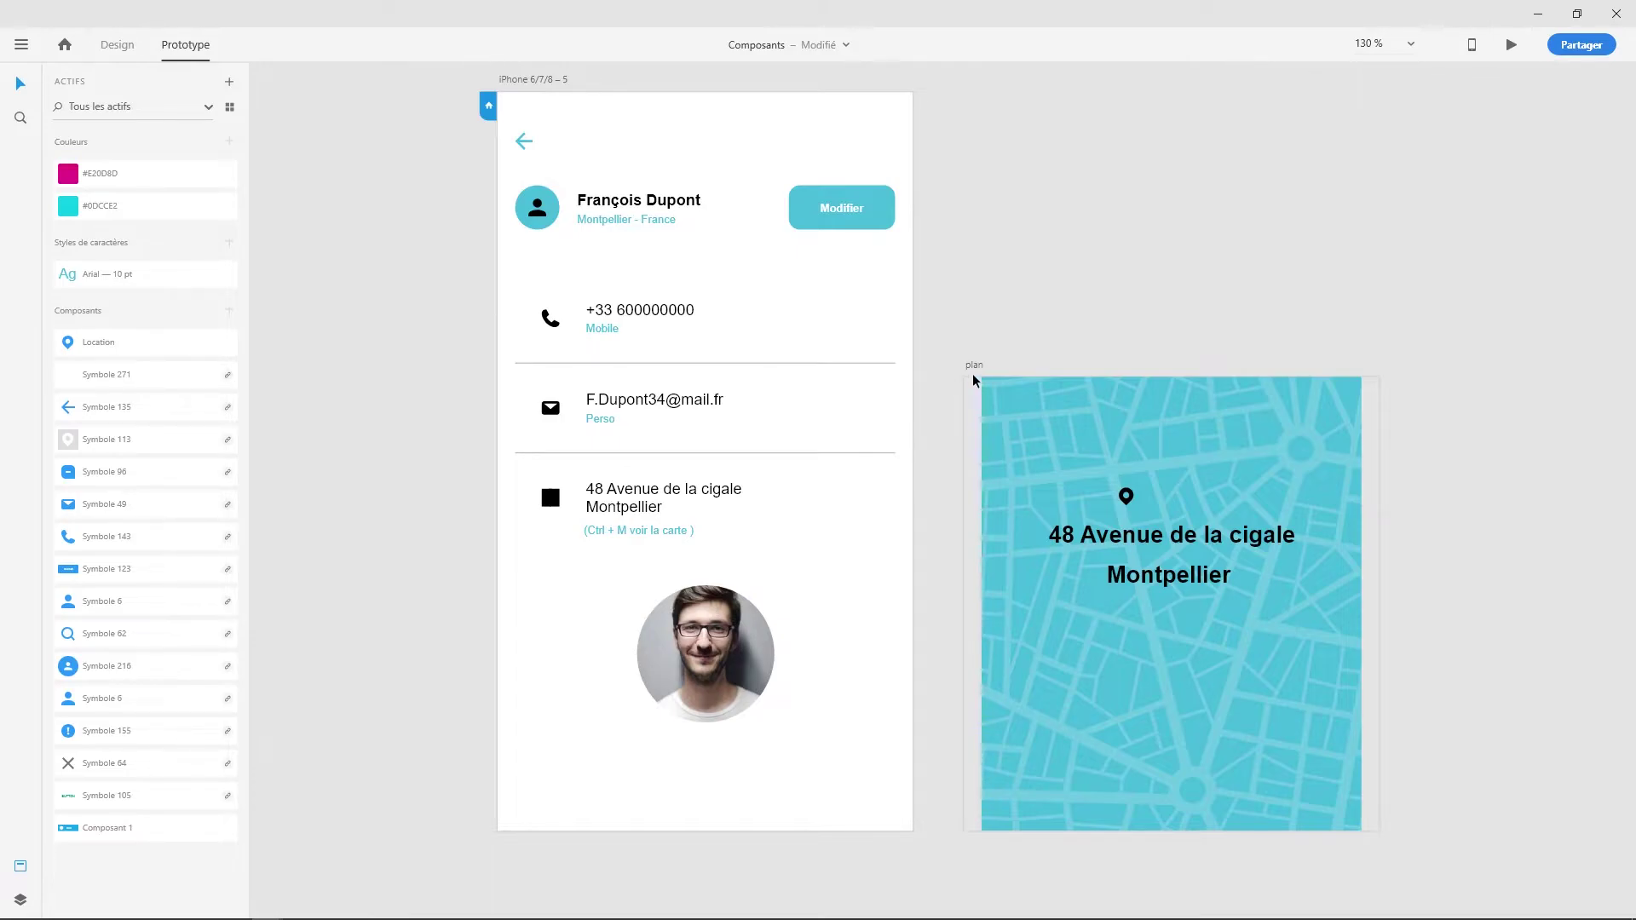
pyautogui.click(540, 78)
pyautogui.scroll(5, 636, 563)
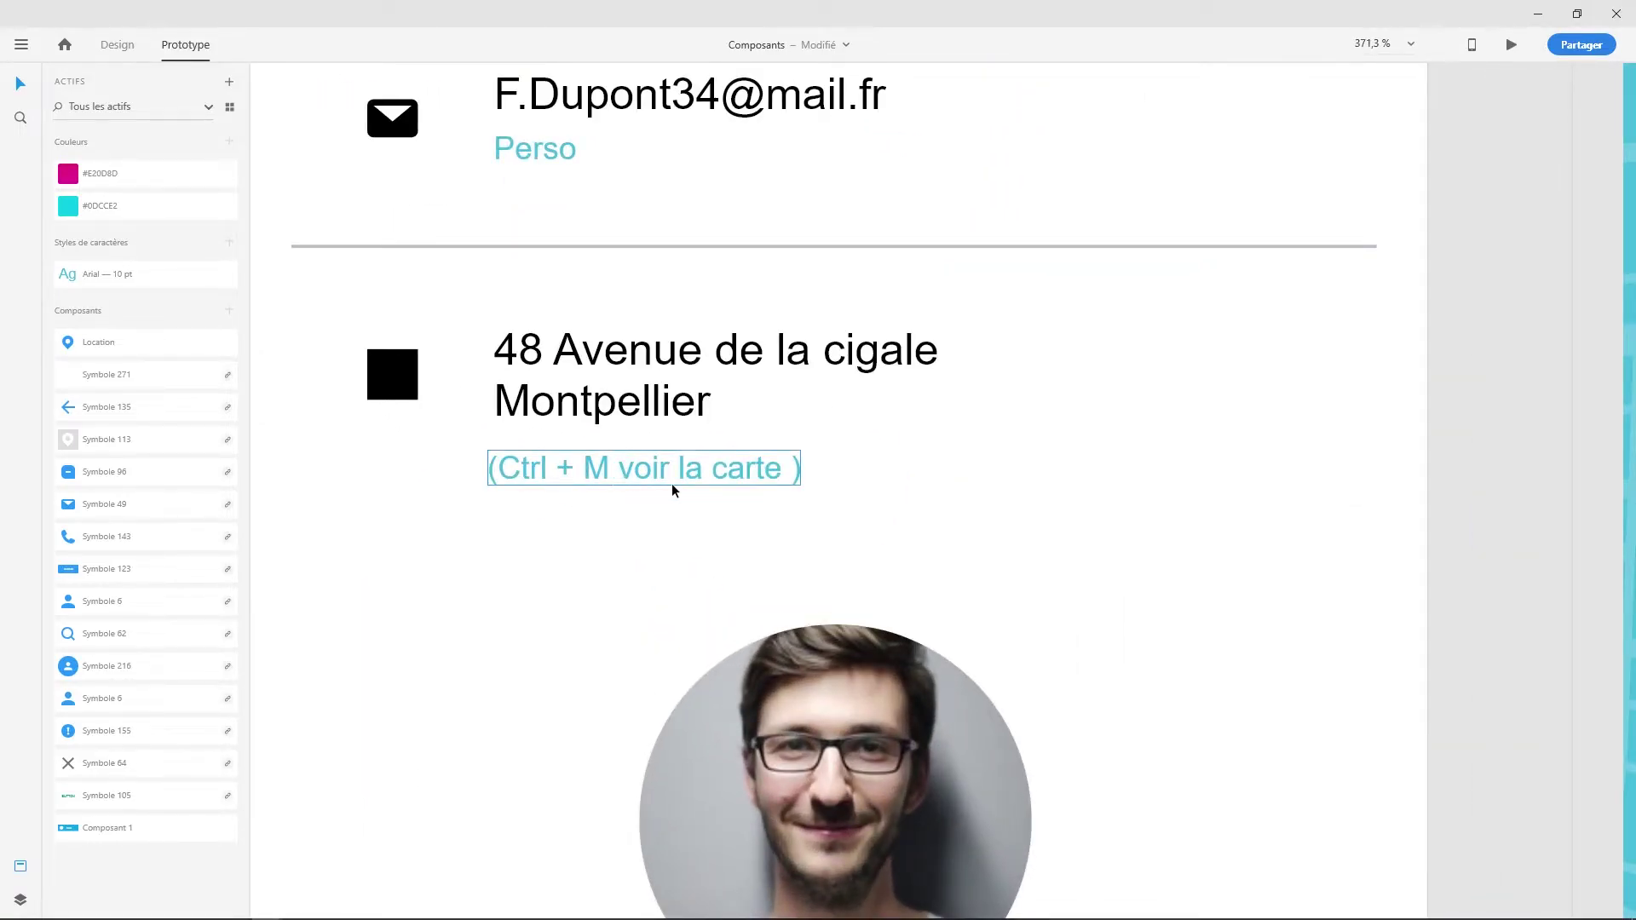
pyautogui.hotkey('ctrl', '0')
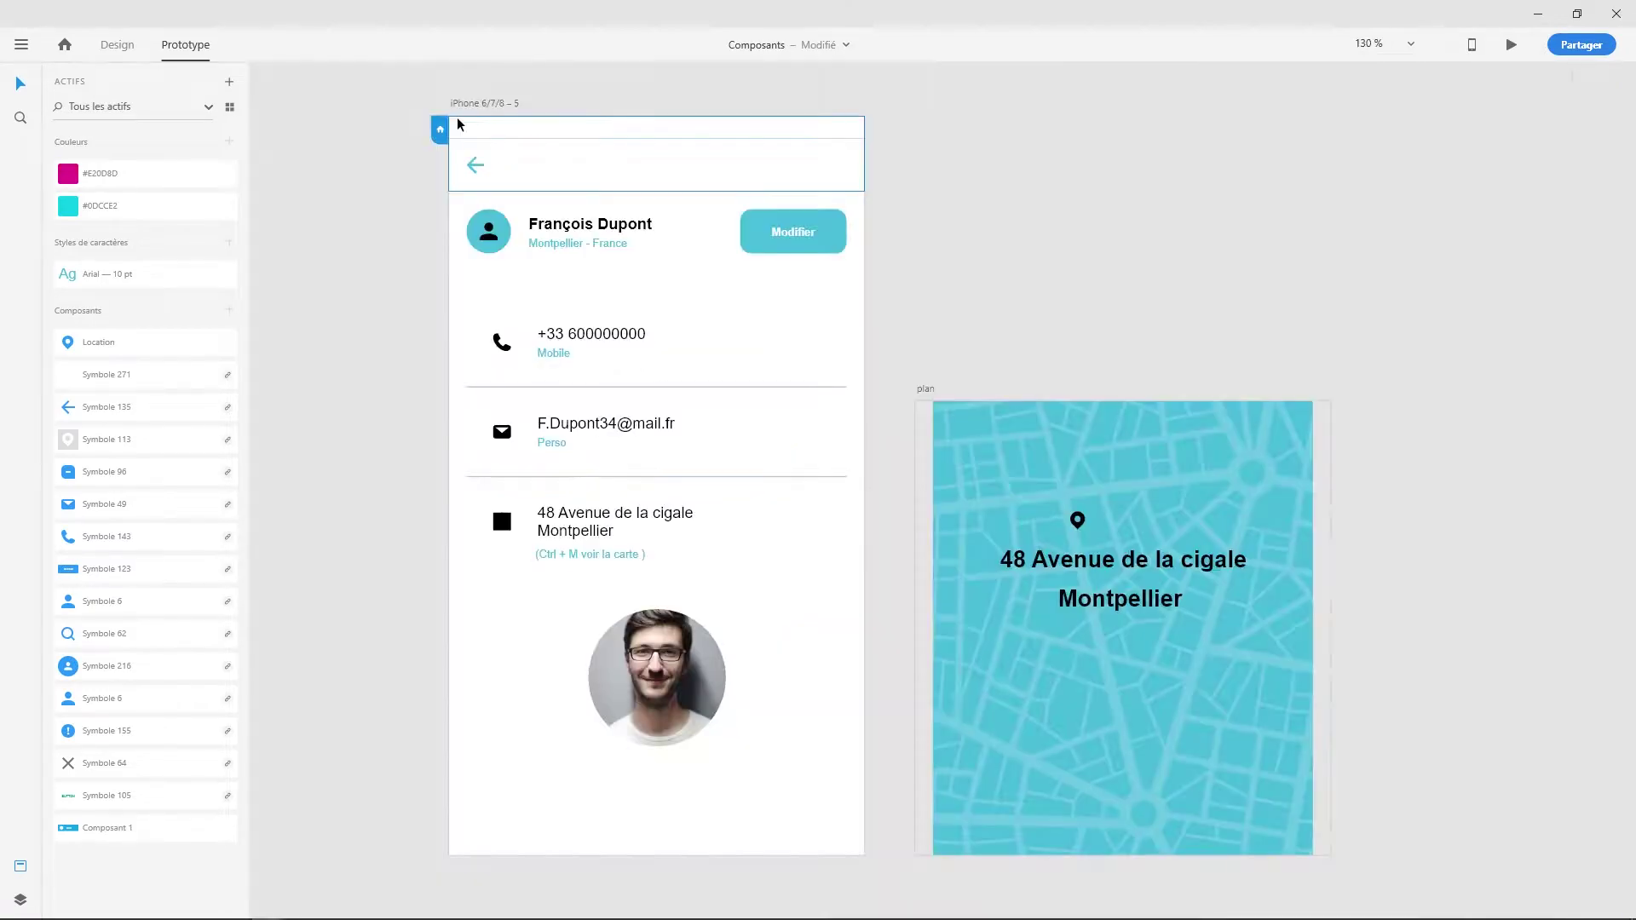
pyautogui.click(118, 43)
pyautogui.click(189, 45)
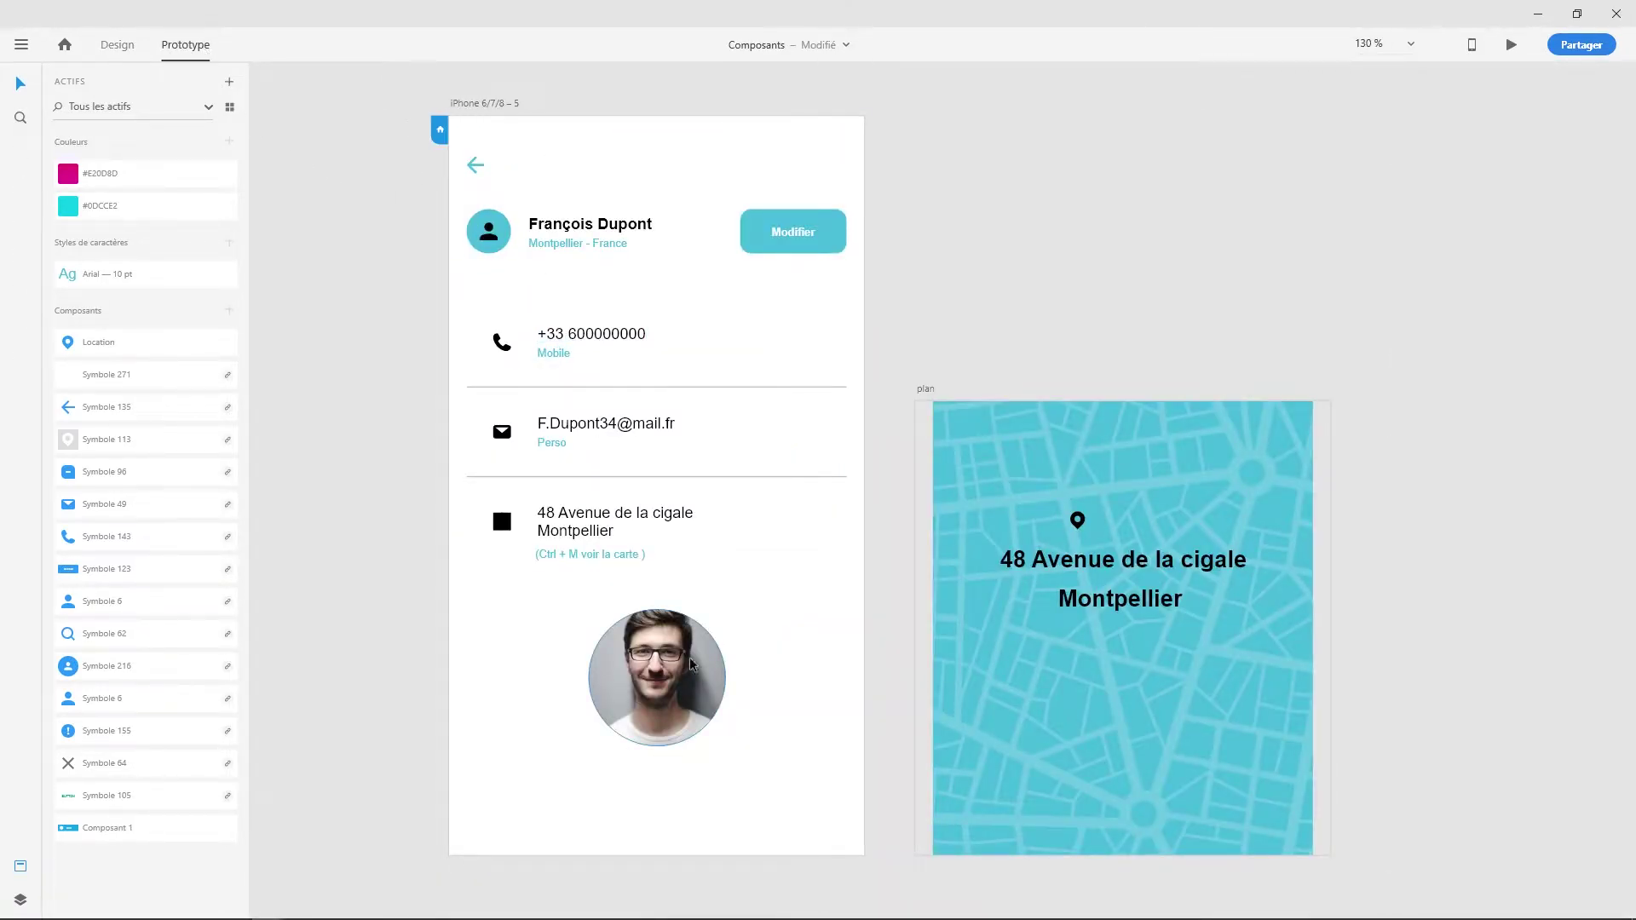
pyautogui.click(842, 645)
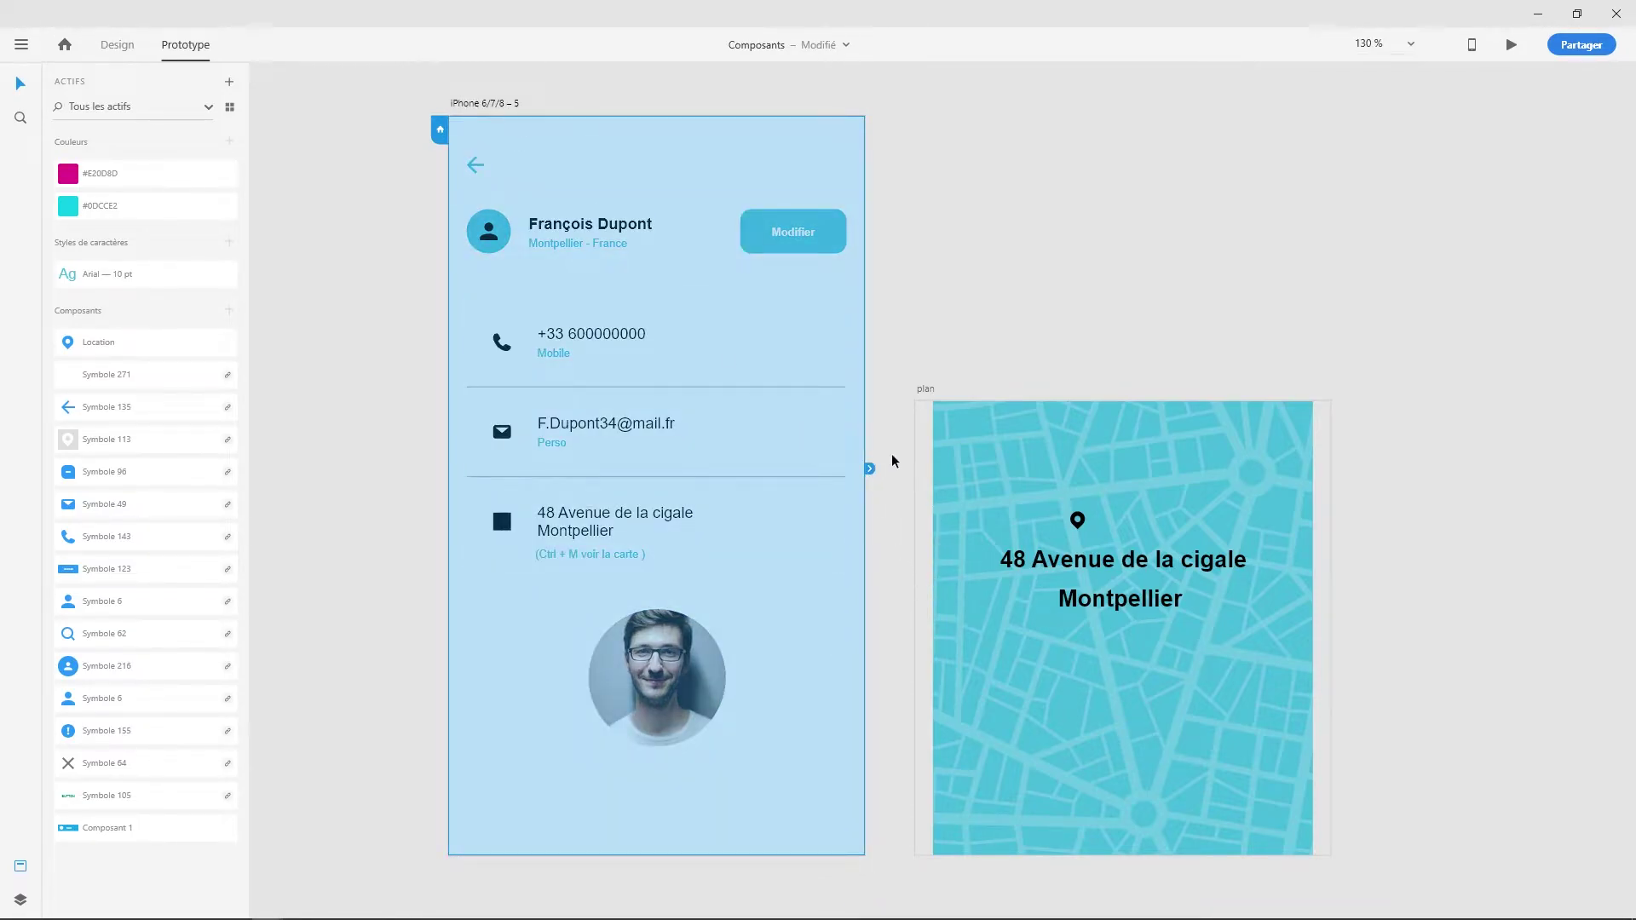
# - Link the profile screen to plan with a Ctrl+M trigger and Incrustation (Overlay) action
pyautogui.moveTo(871, 469); pyautogui.dragTo(965, 599)
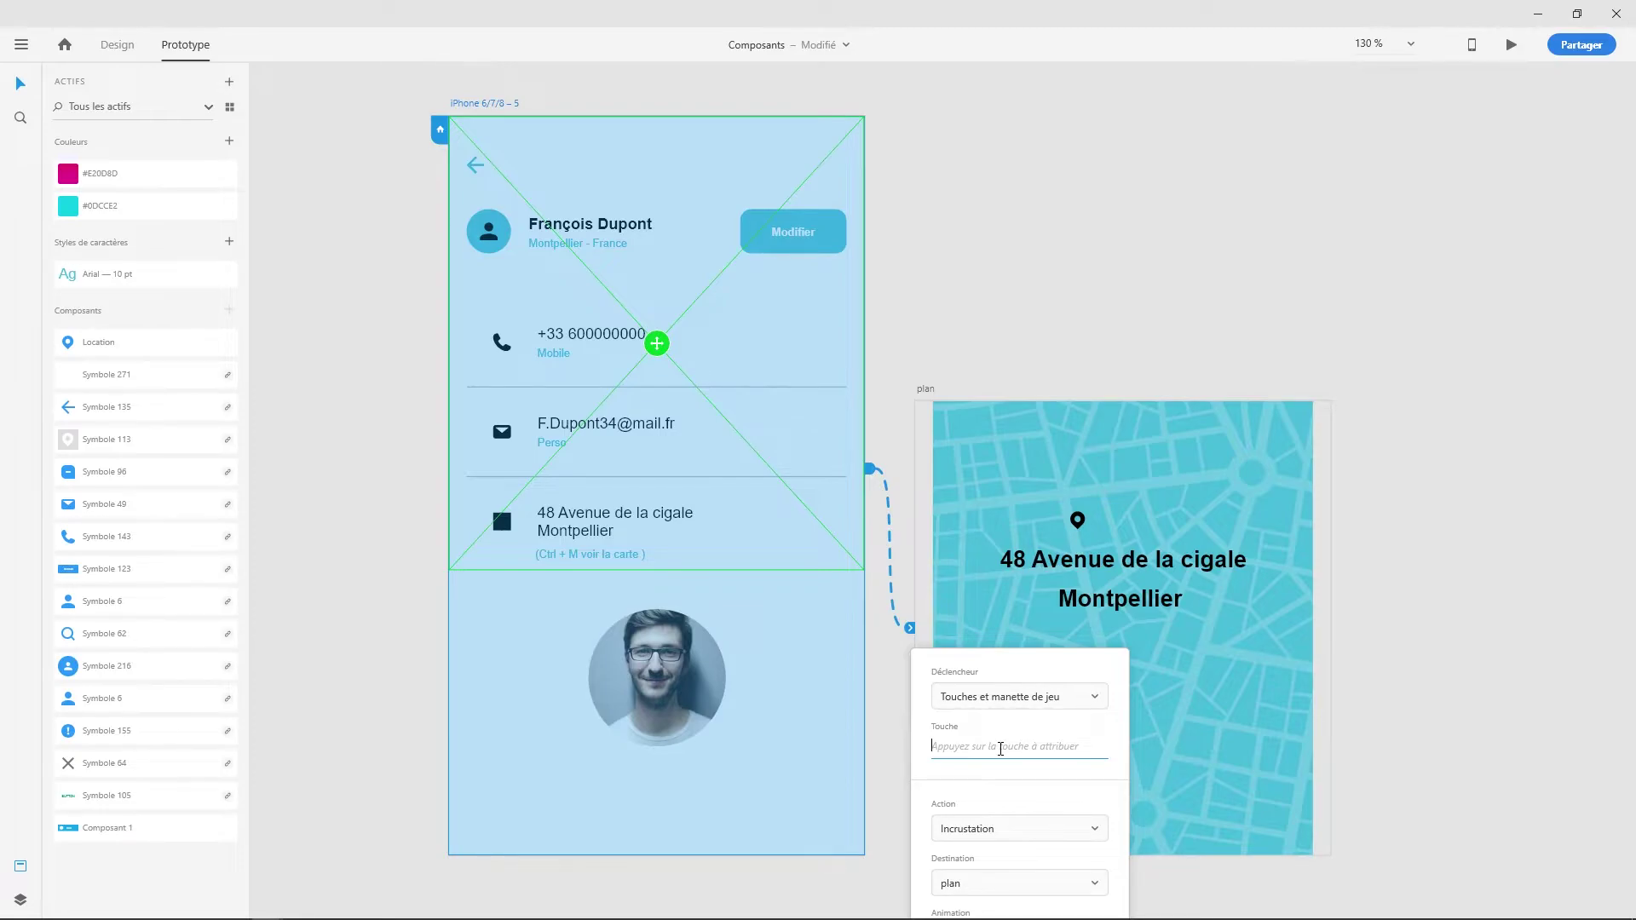
pyautogui.hotkey('ctrl', 'm')
pyautogui.click(1021, 826)
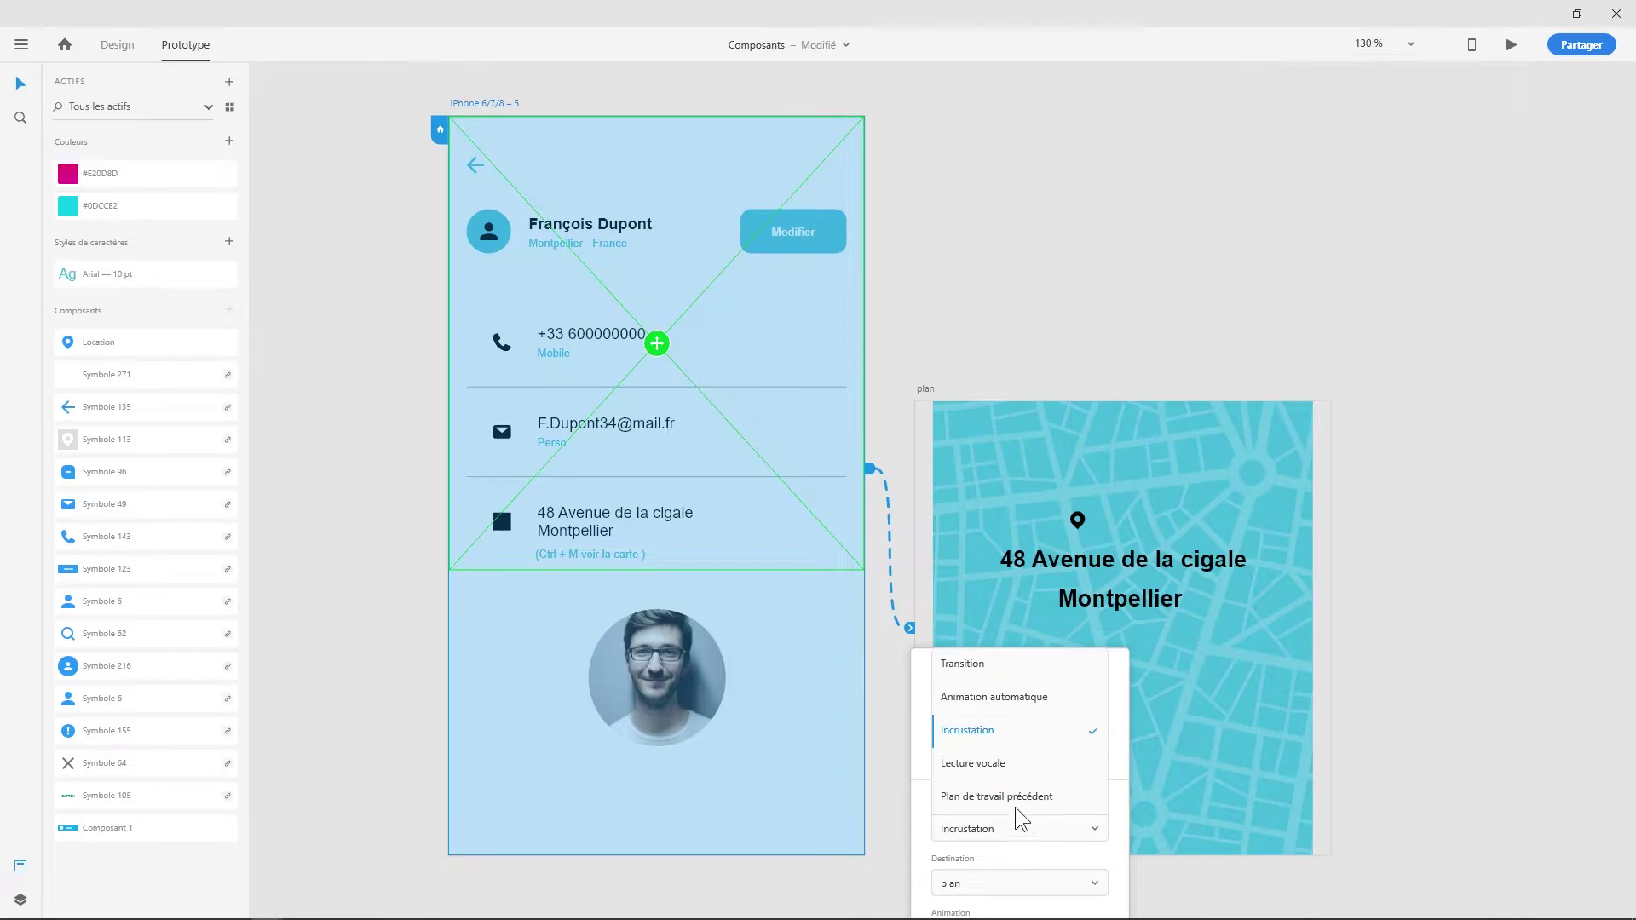
pyautogui.click(1004, 731)
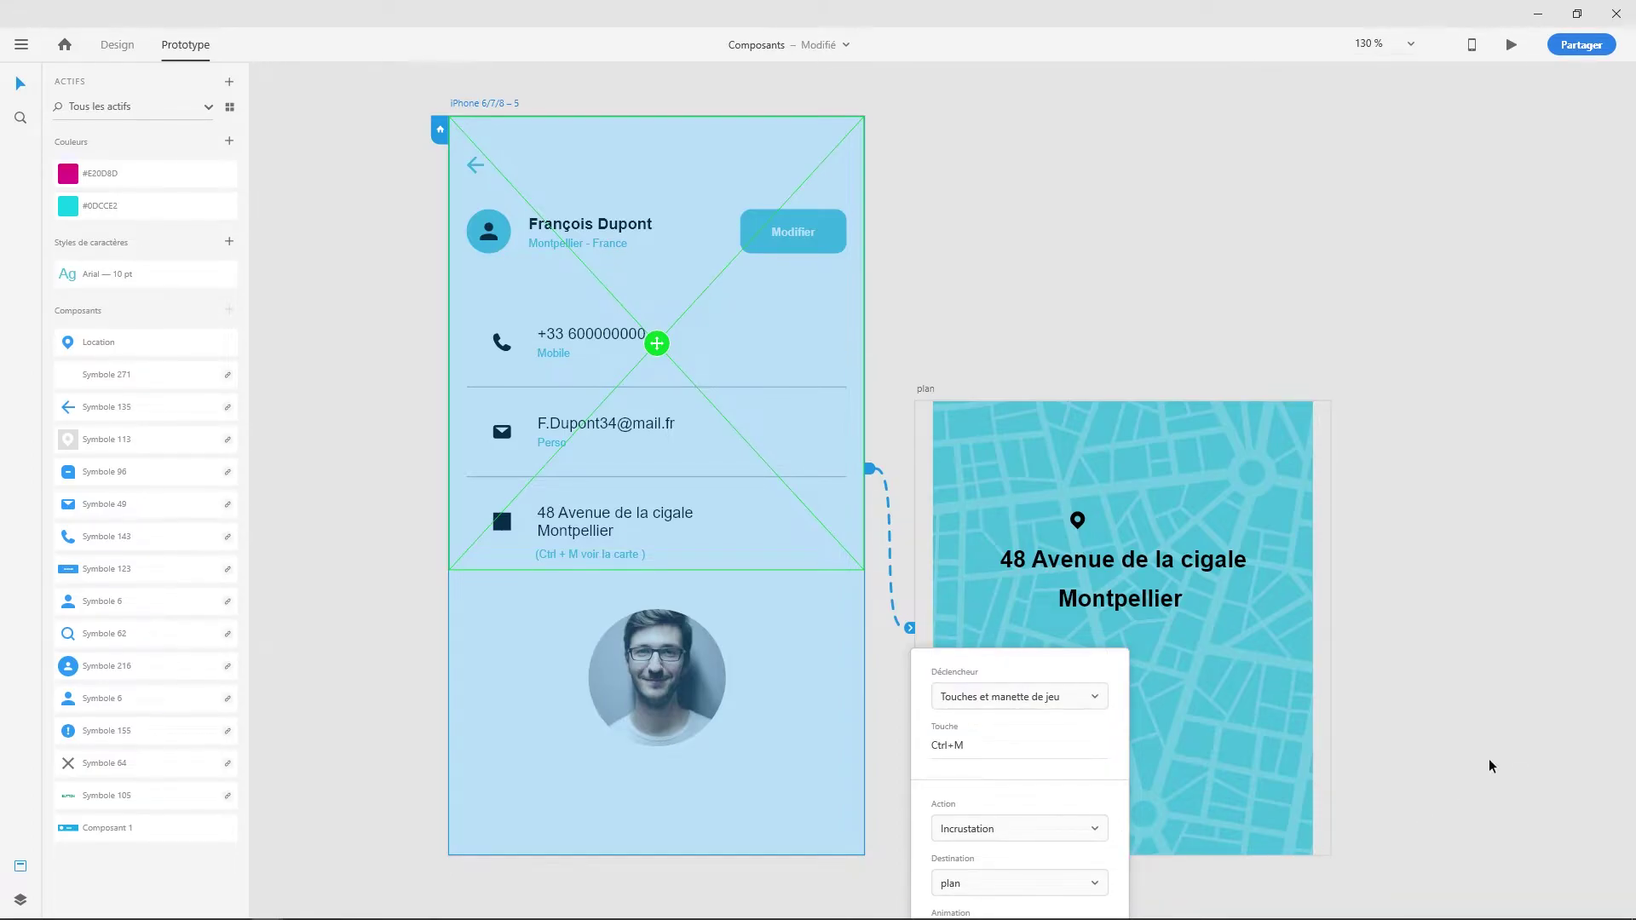
pyautogui.click(1430, 629)
pyautogui.moveTo(1428, 629); pyautogui.dragTo(1446, 405)
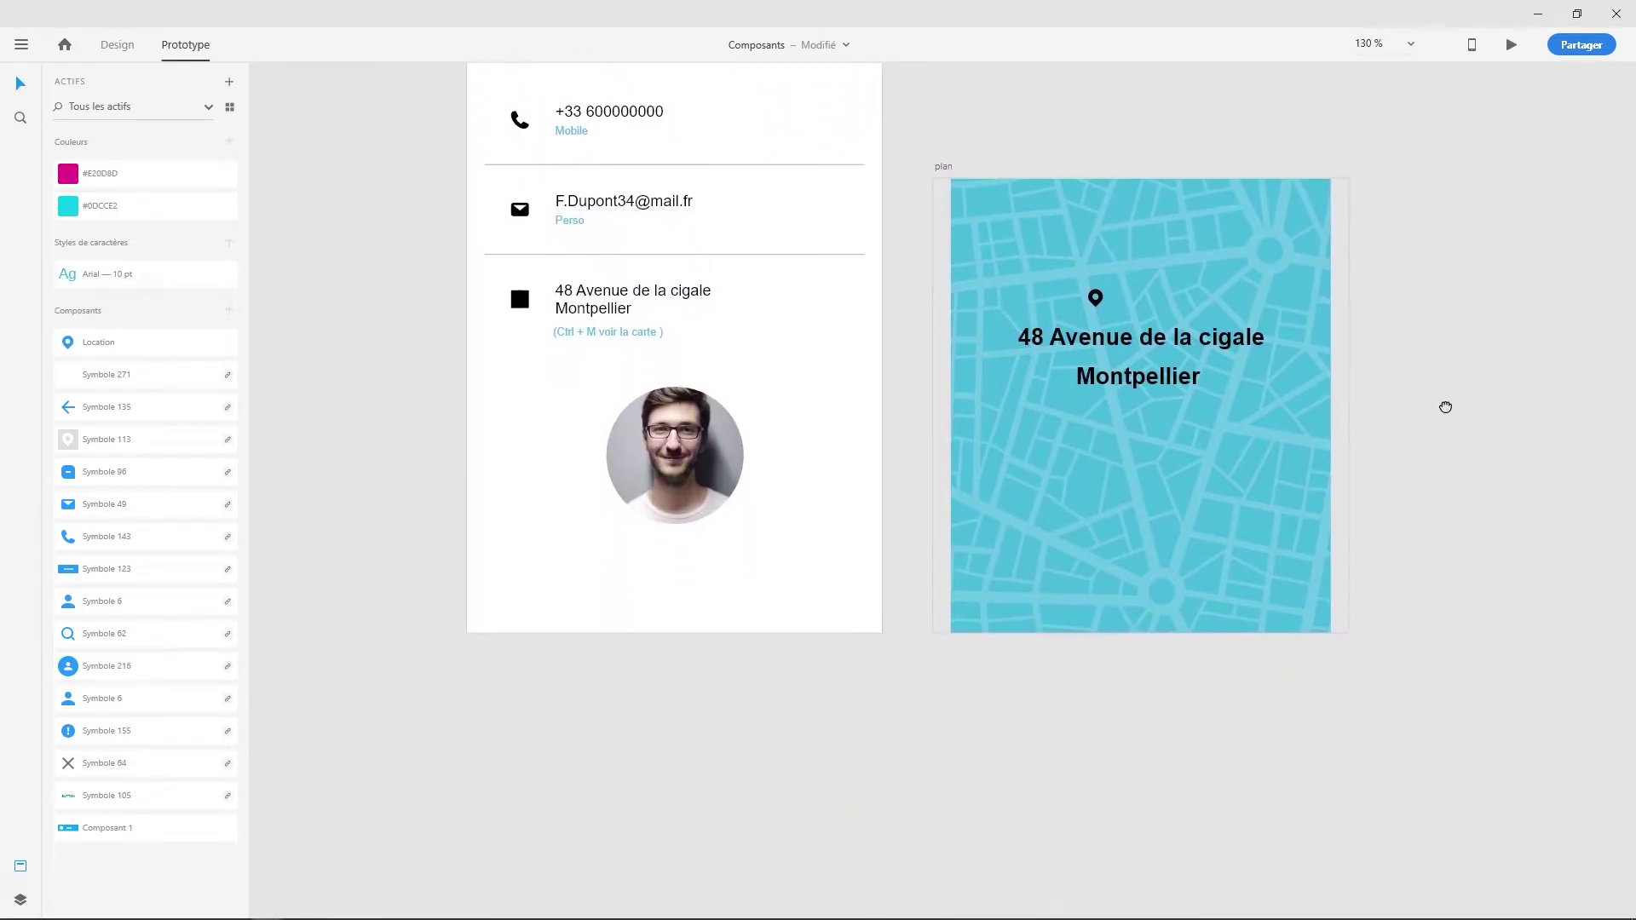
# - Set the overlay's easing to Accélération-décélération and position the map over the phone screen
pyautogui.click(873, 511)
pyautogui.click(984, 694)
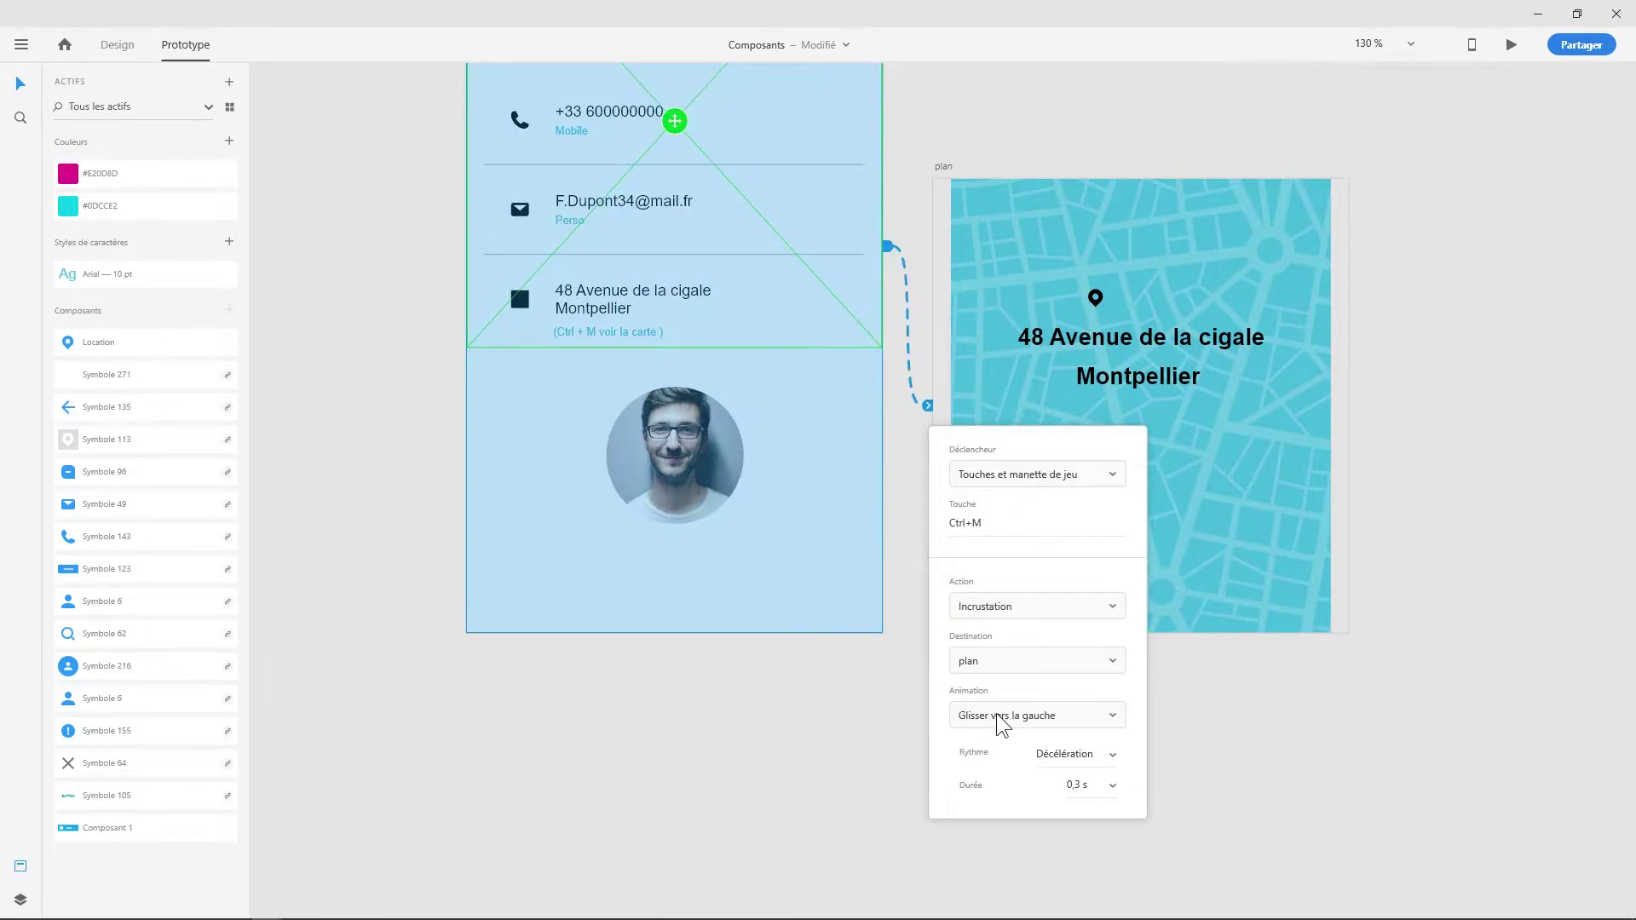
pyautogui.click(1115, 755)
pyautogui.click(1093, 647)
pyautogui.moveTo(675, 121); pyautogui.dragTo(674, 397)
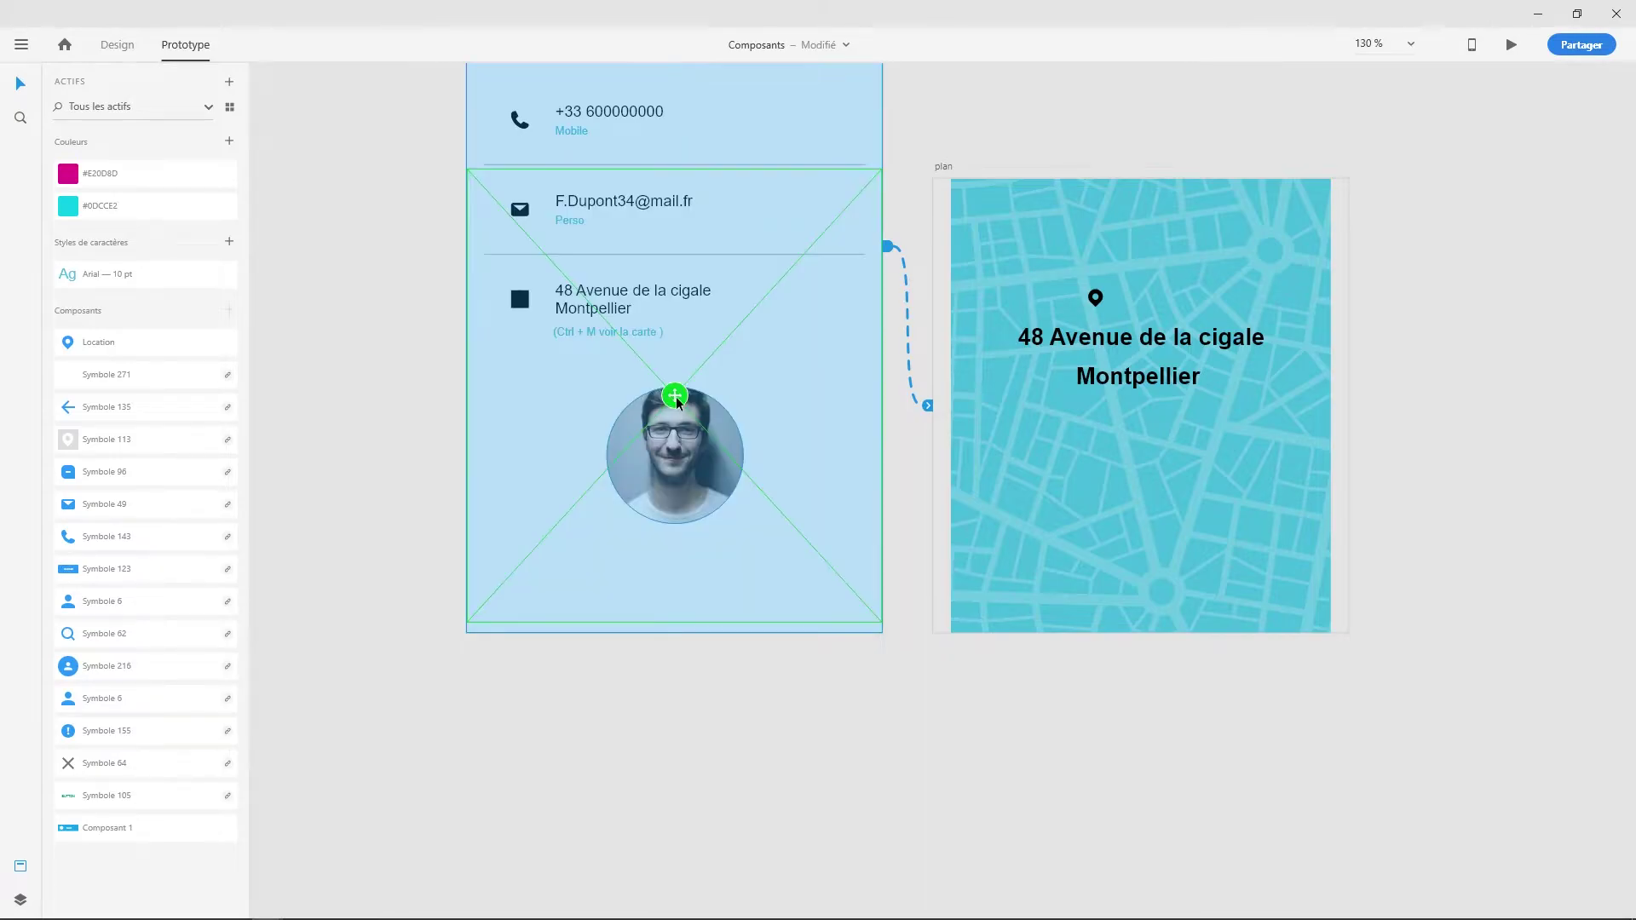
# - Open a preview of the prototype and move its window to the right
pyautogui.click(1541, 128)
pyautogui.moveTo(1361, 193); pyautogui.dragTo(1341, 403)
pyautogui.click(1511, 44)
pyautogui.moveTo(500, 204); pyautogui.dragTo(938, 145)
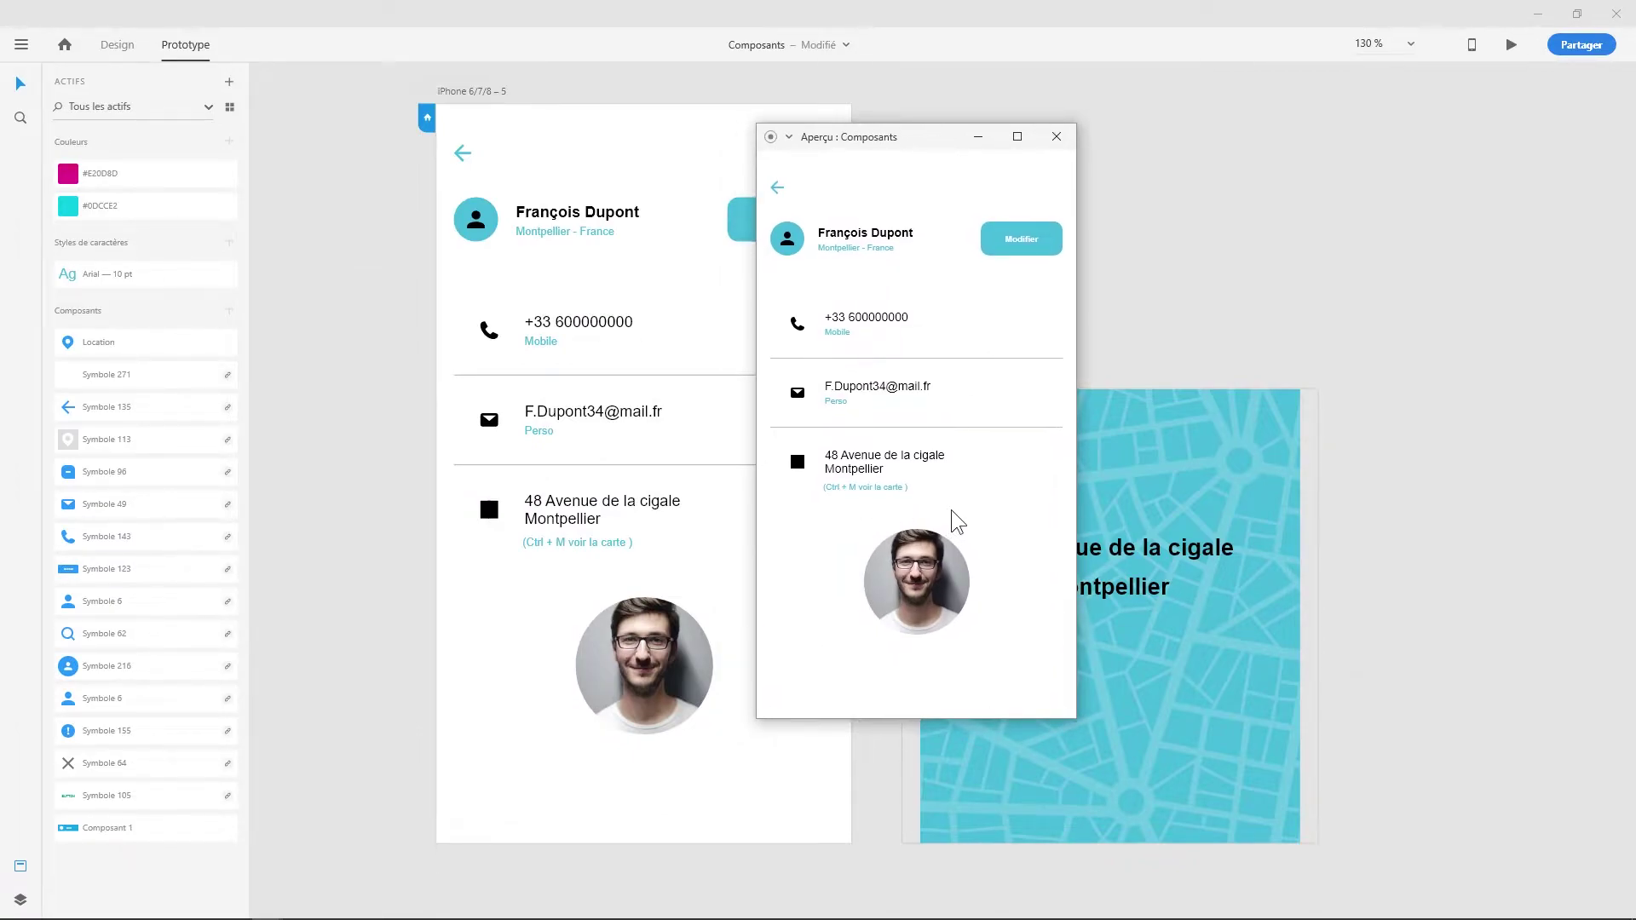
# - Press Ctrl+M in the preview to slide in the plan map overlay
pyautogui.hotkey('ctrl', 'm')
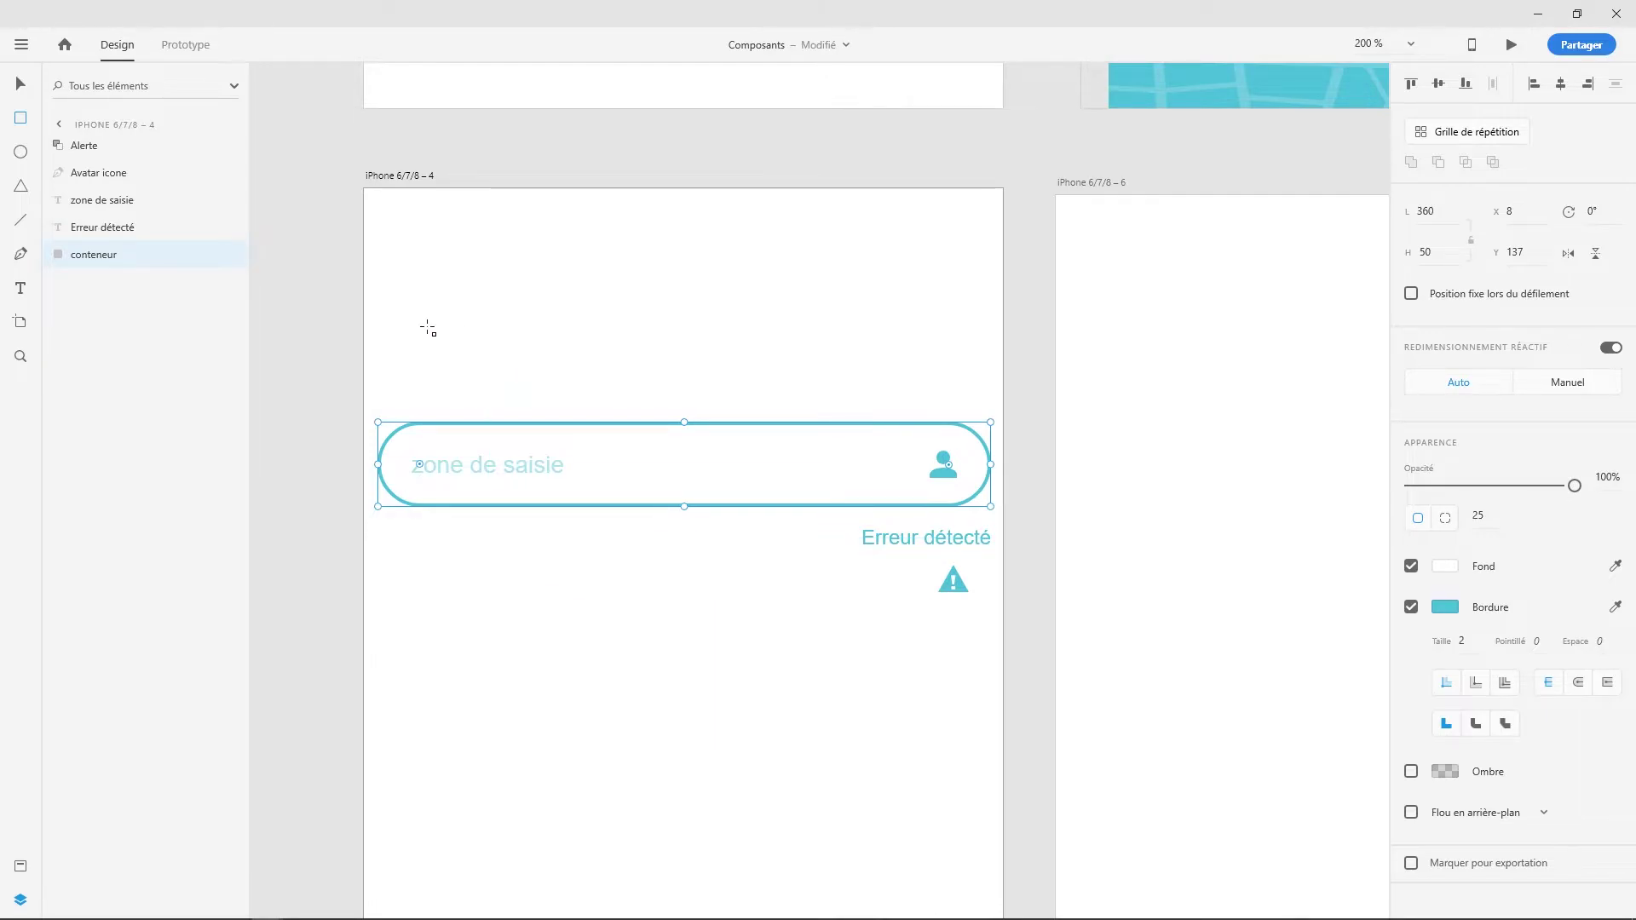
# - Select the avatar icon inside the 'zone de saisie' field and show the Assets panel
pyautogui.press('v')
pyautogui.click(550, 321)
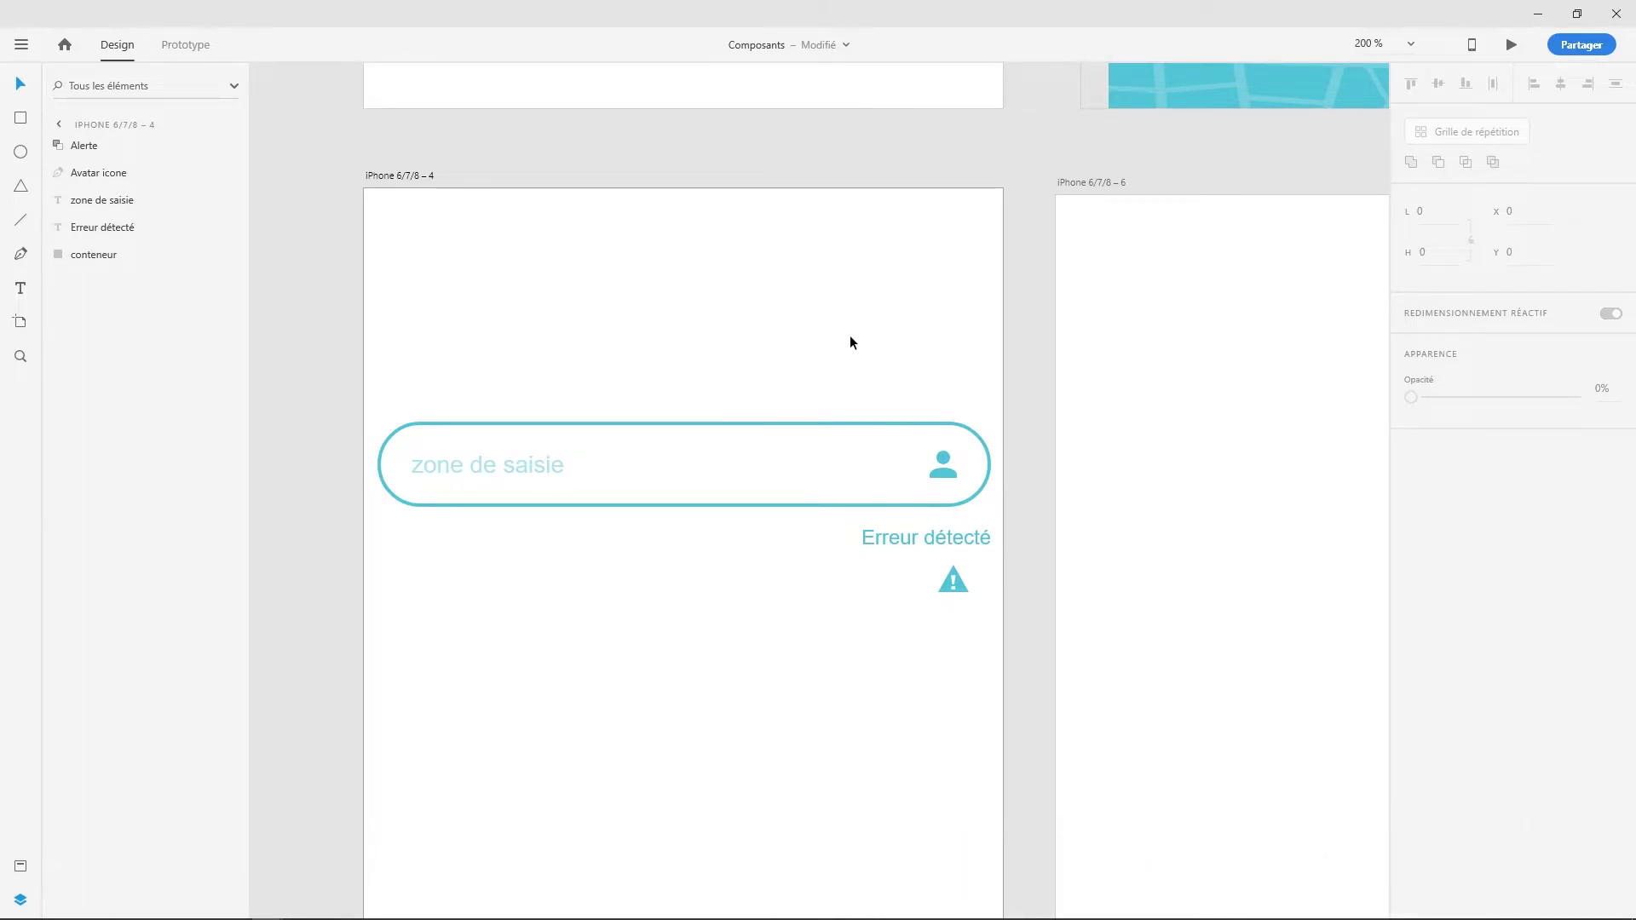
pyautogui.click(944, 468)
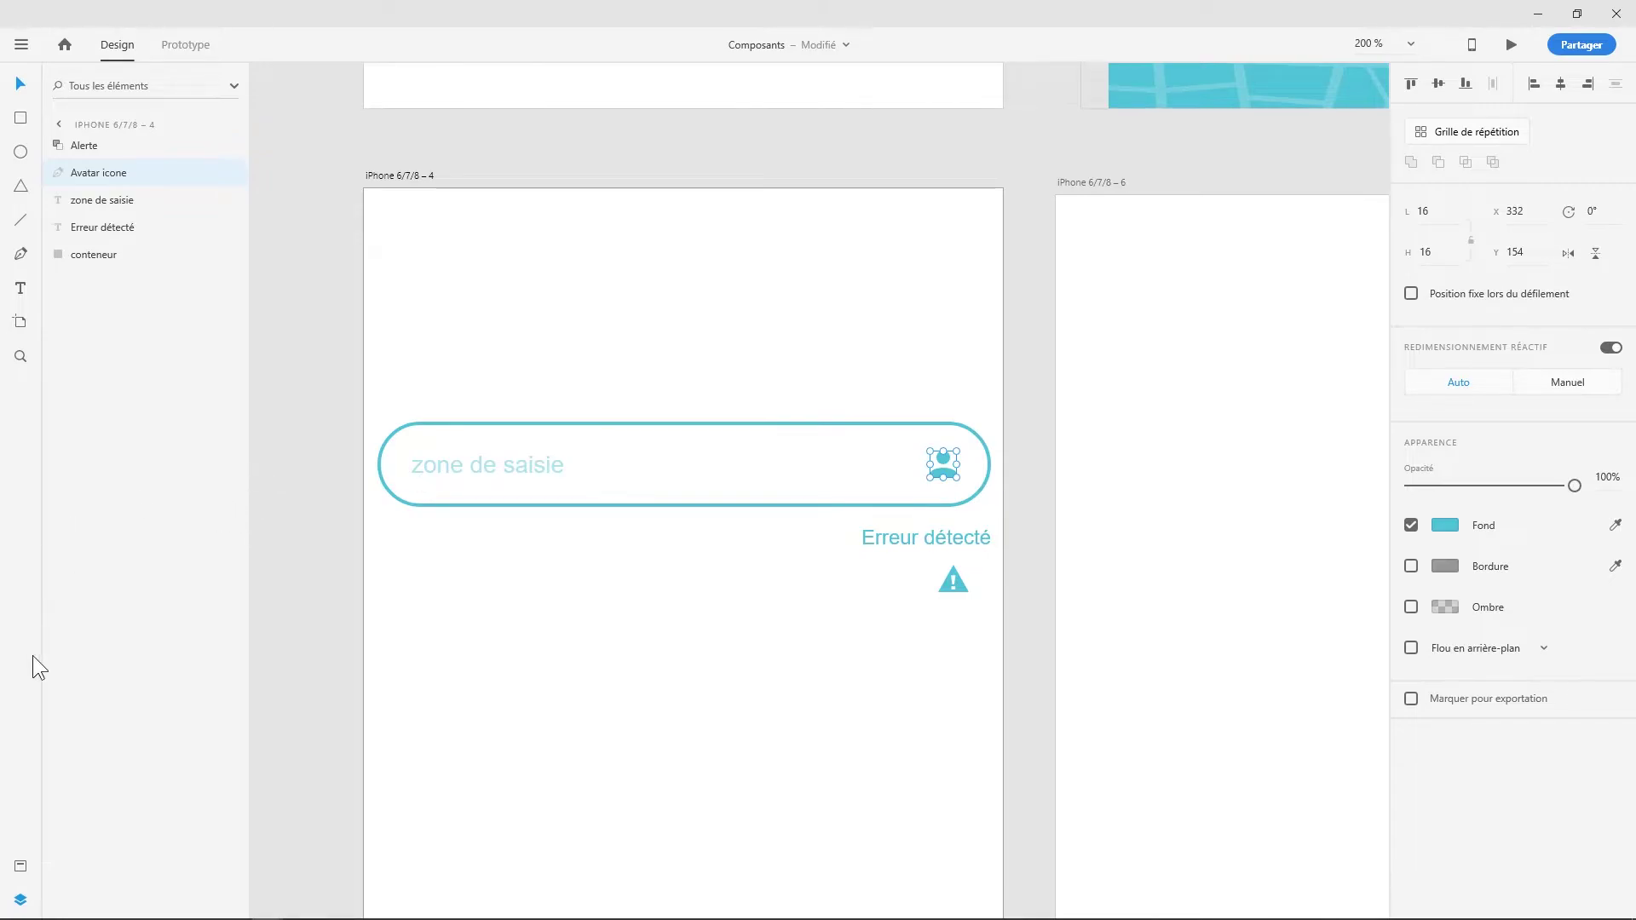
pyautogui.click(19, 866)
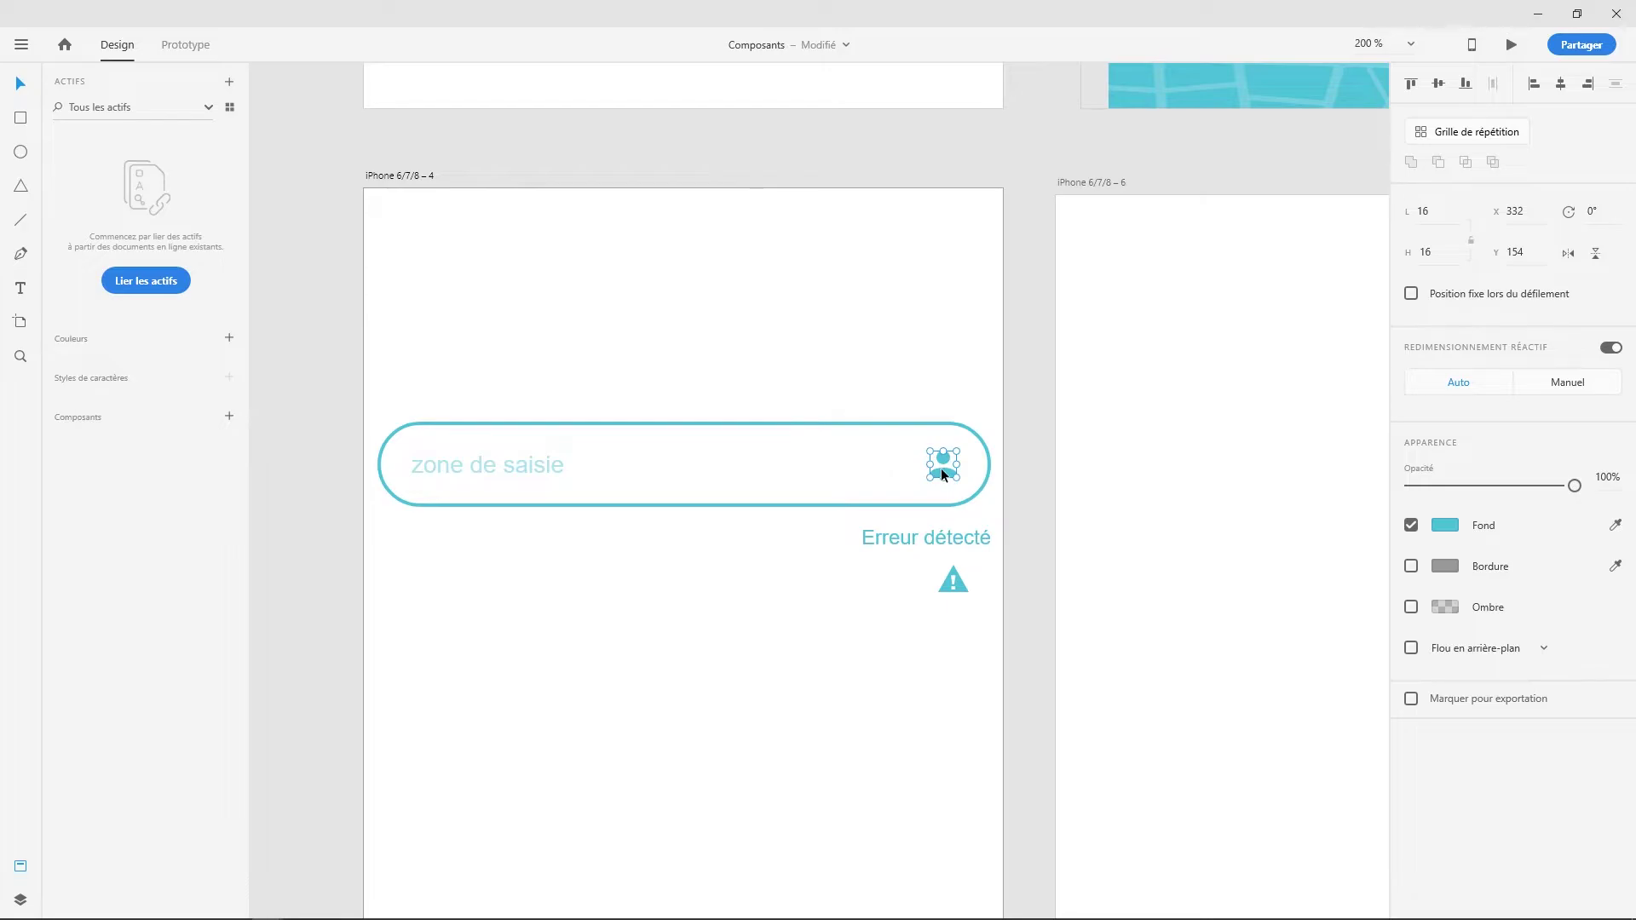
# - Turn the avatar icon into a component named 'Avatar icon'
pyautogui.click(228, 418)
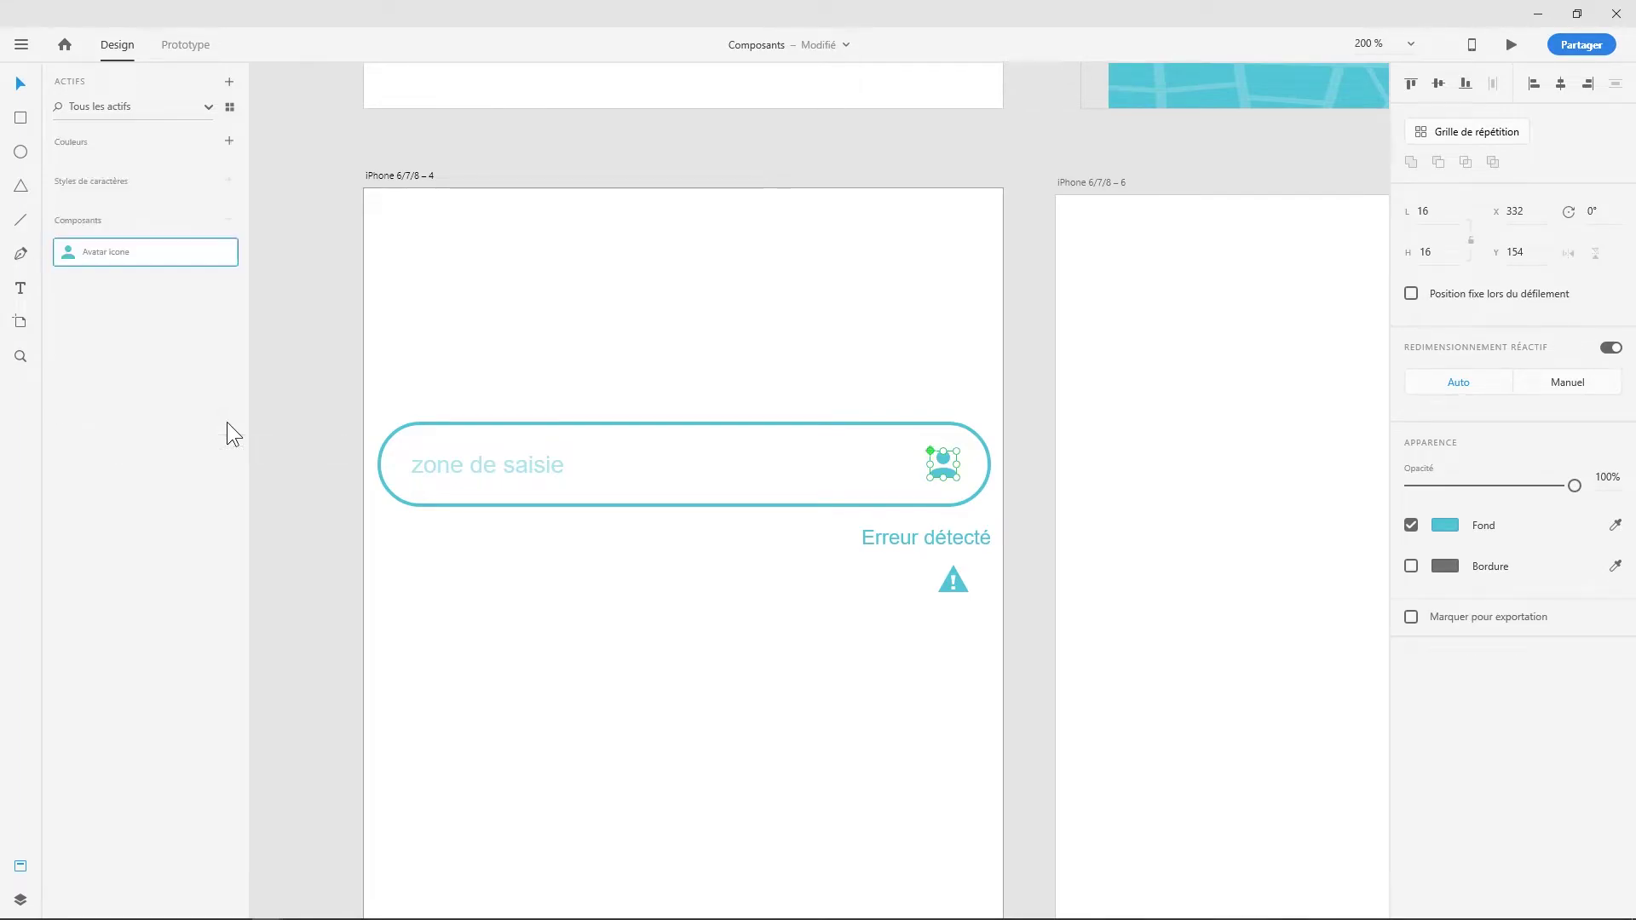
pyautogui.press('BackSpace')
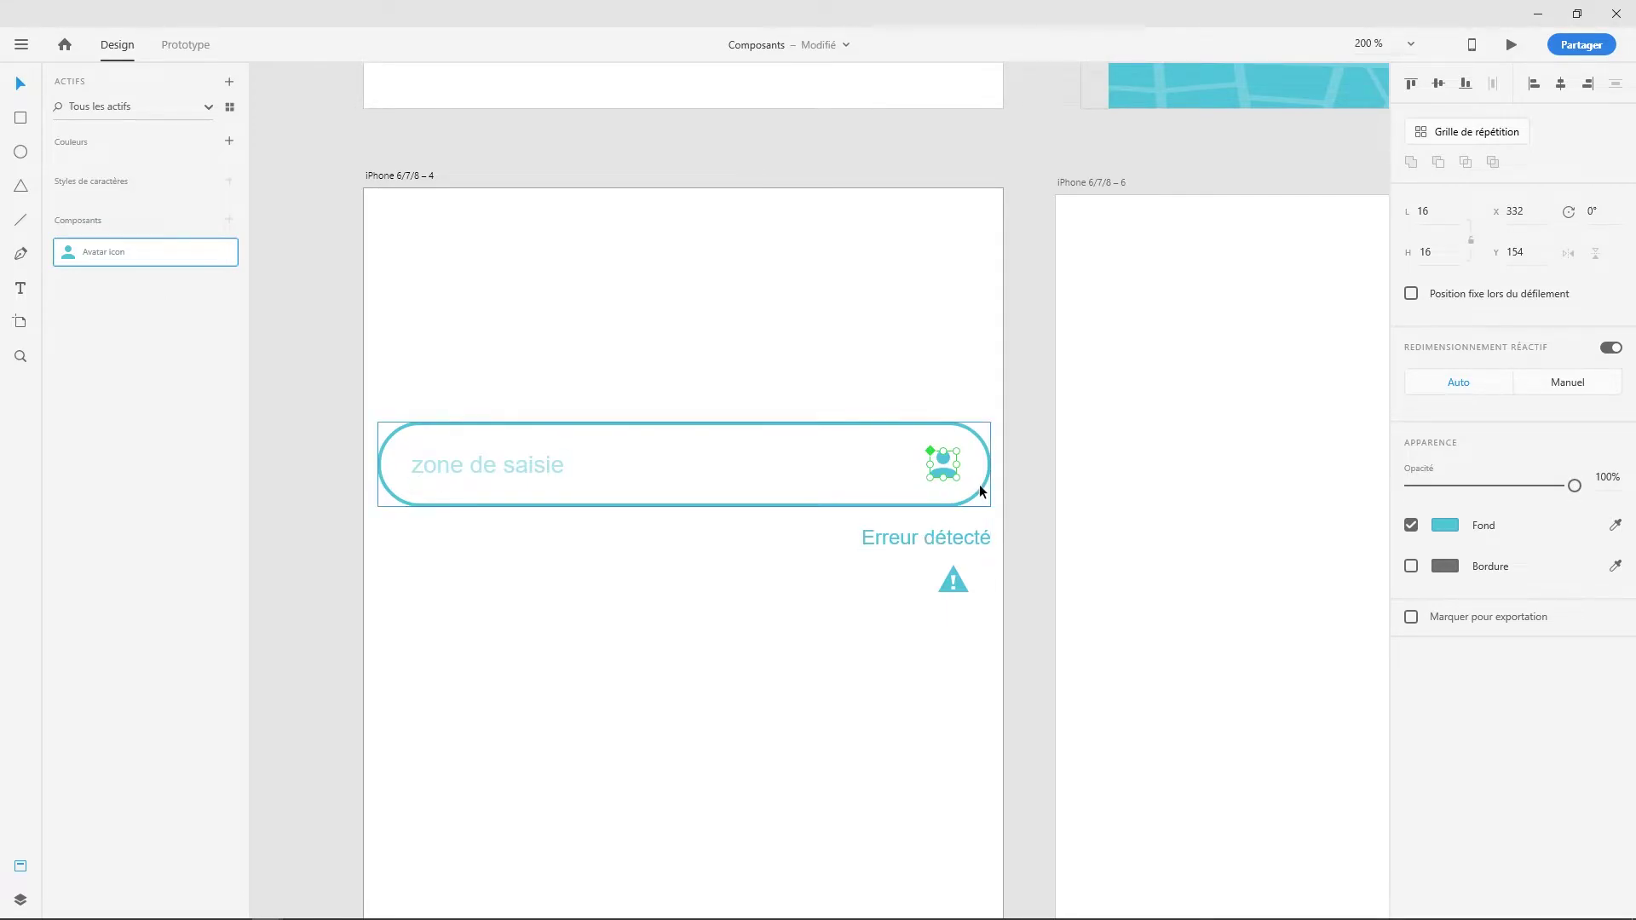
pyautogui.scroll(5, 955, 475)
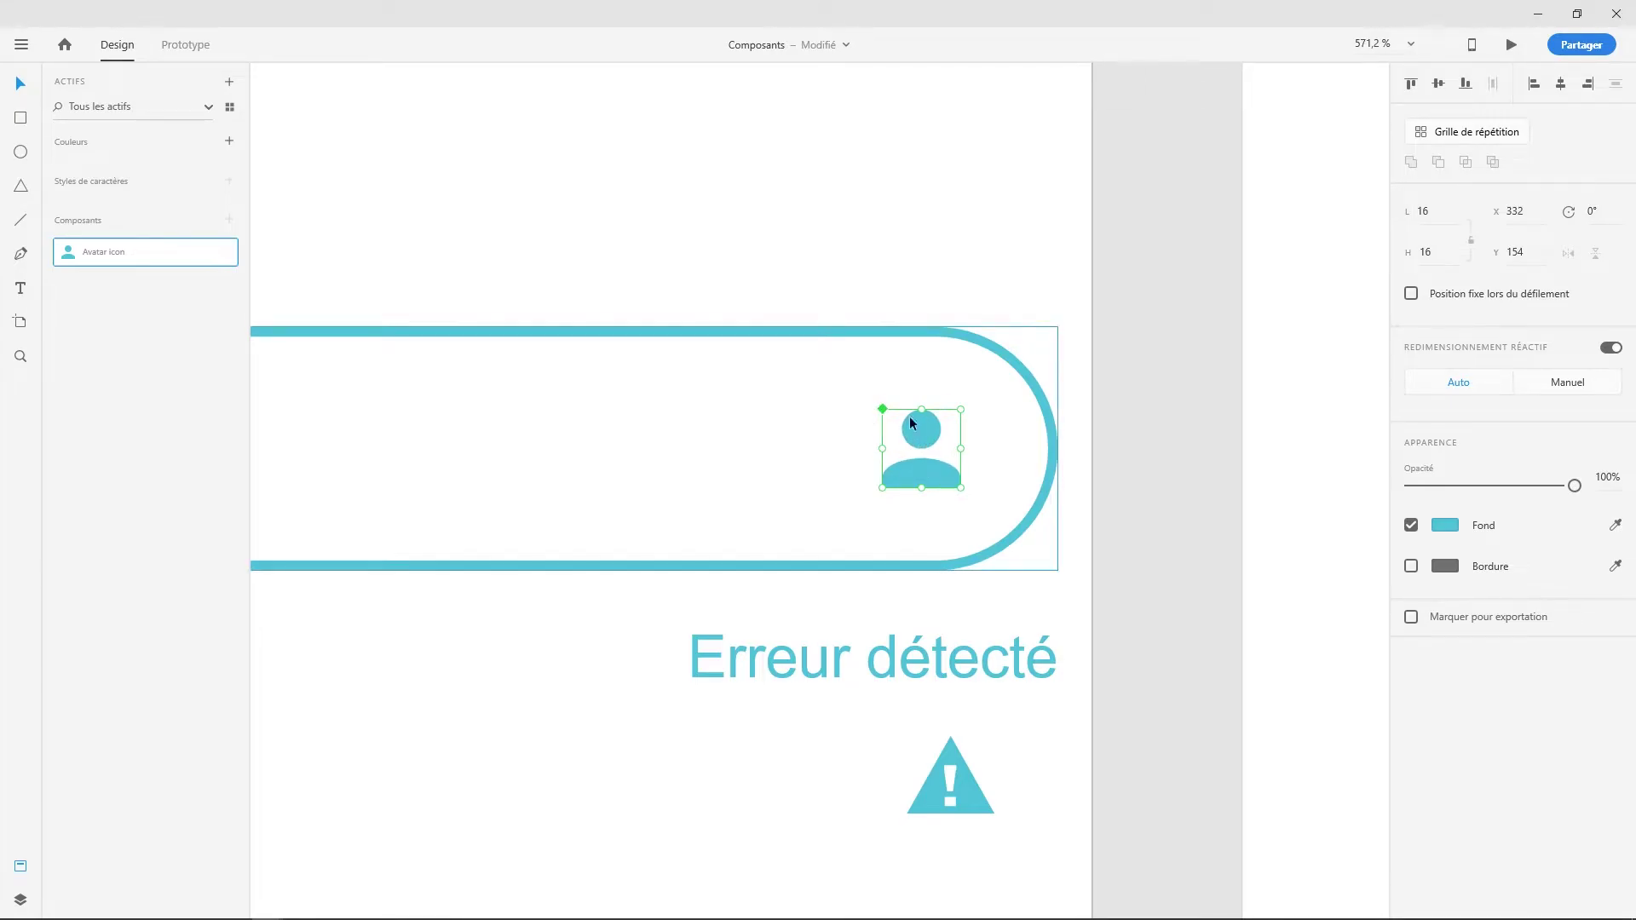
# - Place the avatar icon at X 329, Y 154 near the field's right end
pyautogui.moveTo(908, 471); pyautogui.dragTo(770, 441)
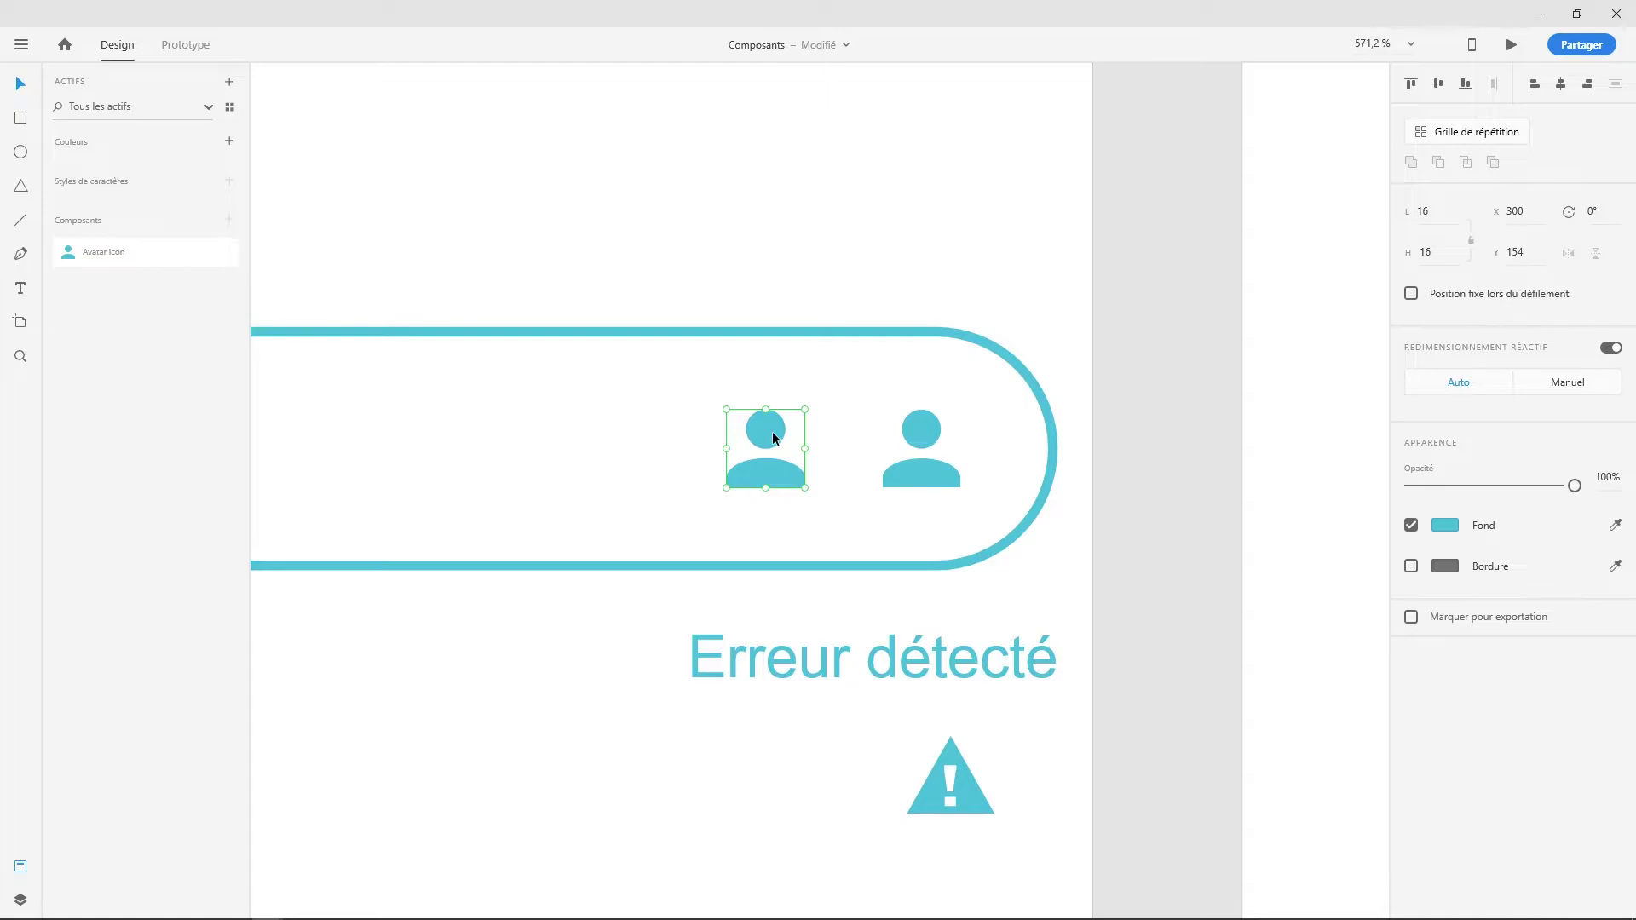
pyautogui.click(921, 437)
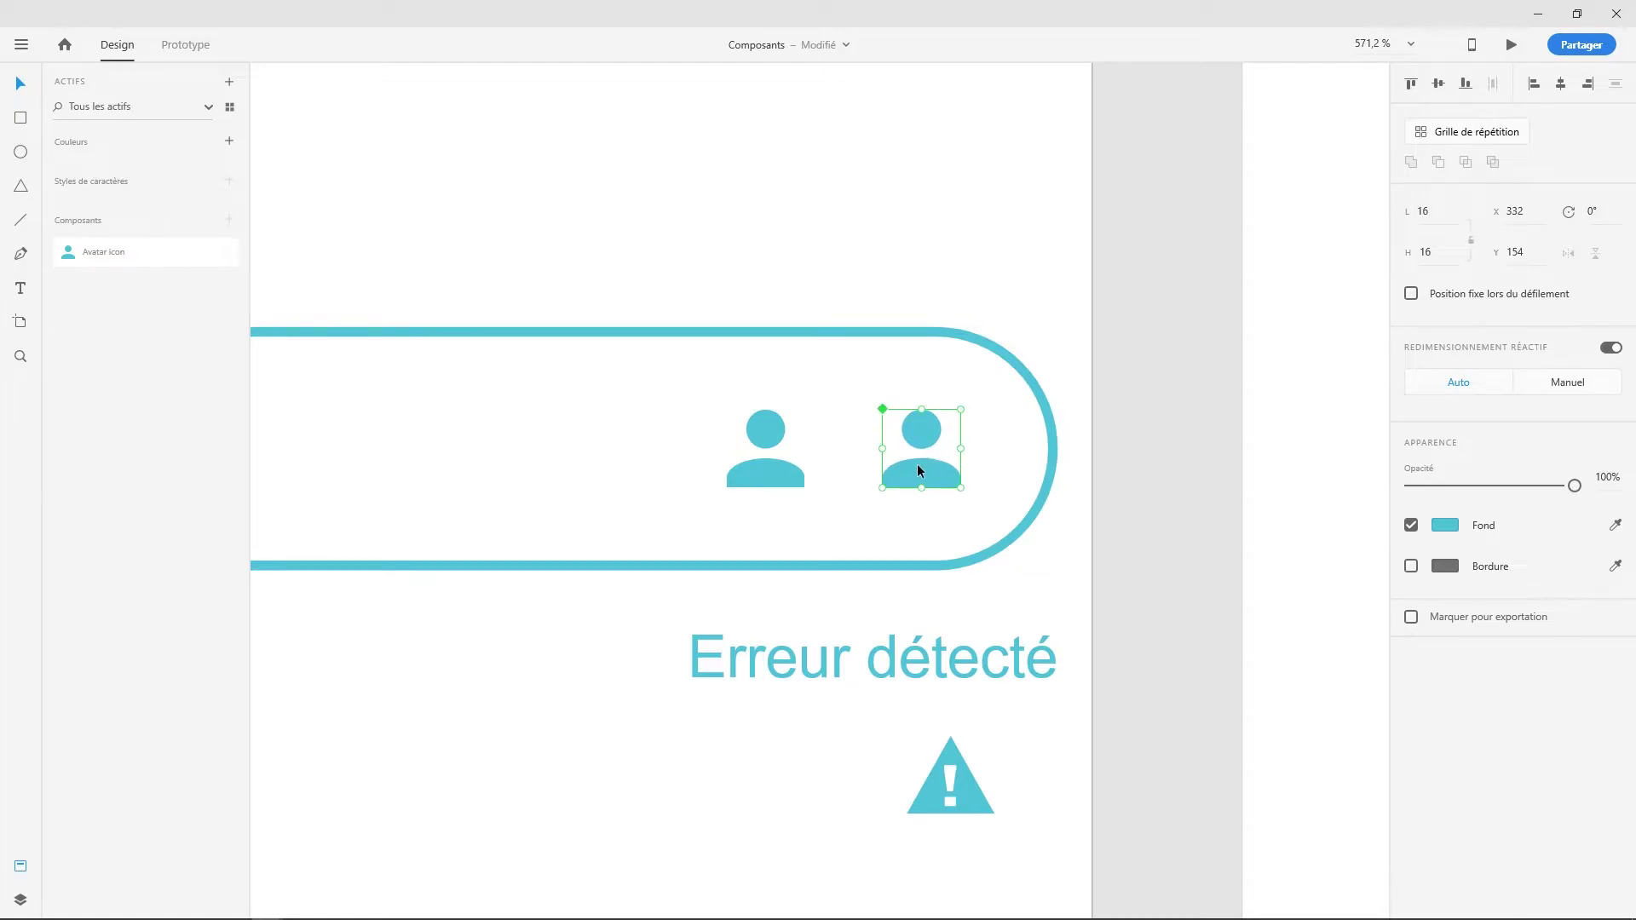
pyautogui.moveTo(921, 470); pyautogui.dragTo(909, 440)
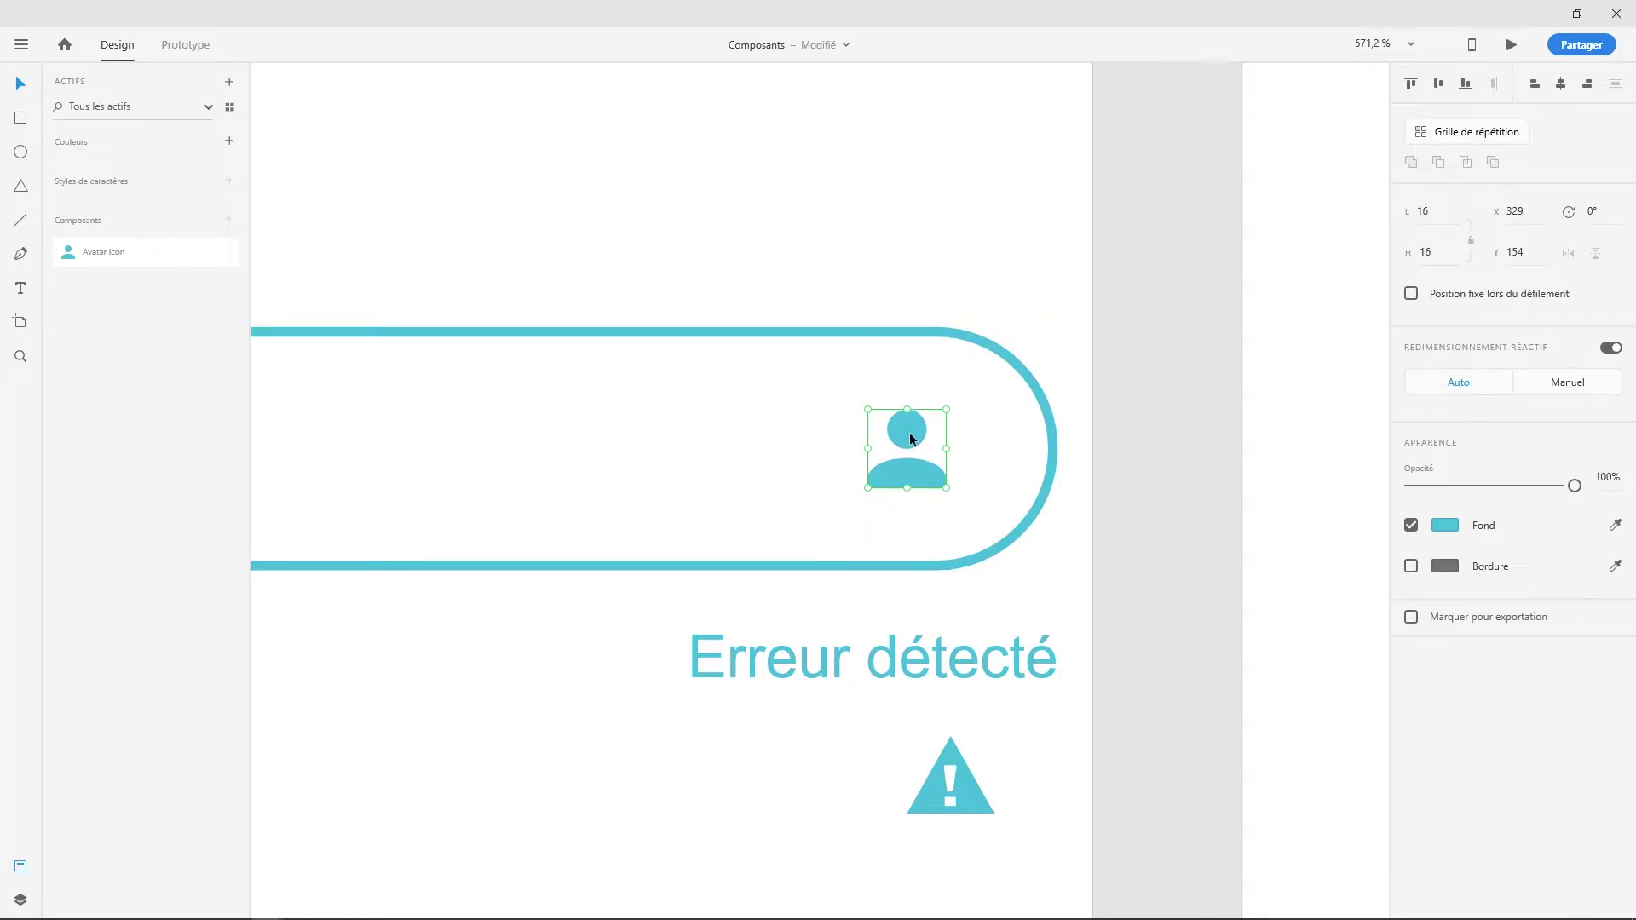
# - Delete the main Avatar icon component from the canvas, then bring the input field back into view
pyautogui.rightClick(908, 440)
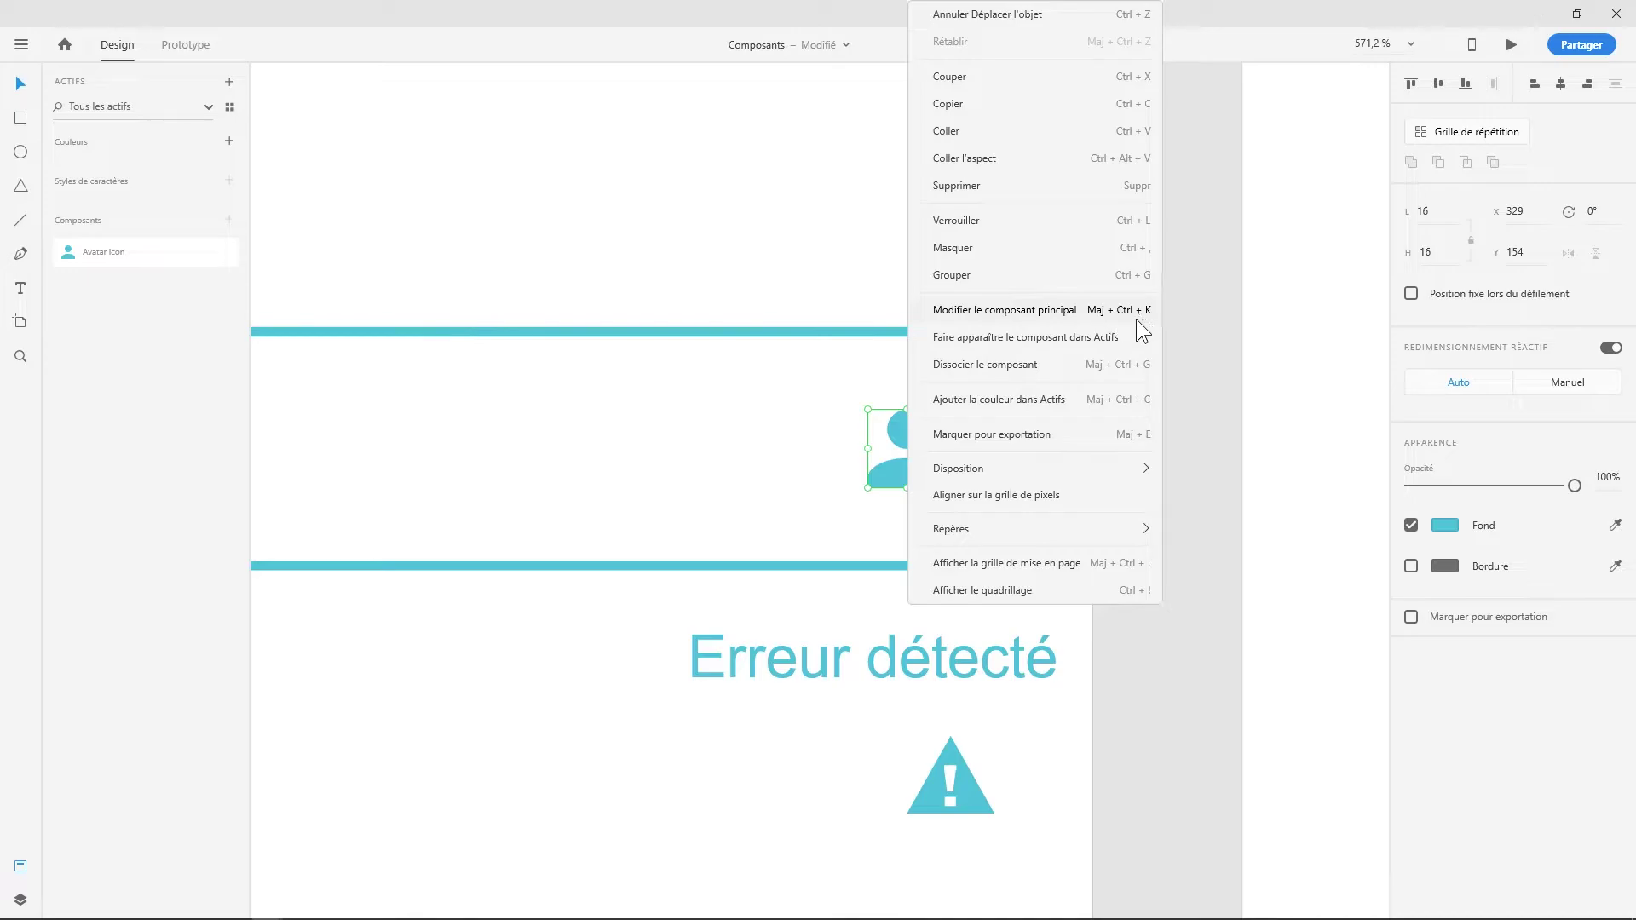
pyautogui.click(1070, 309)
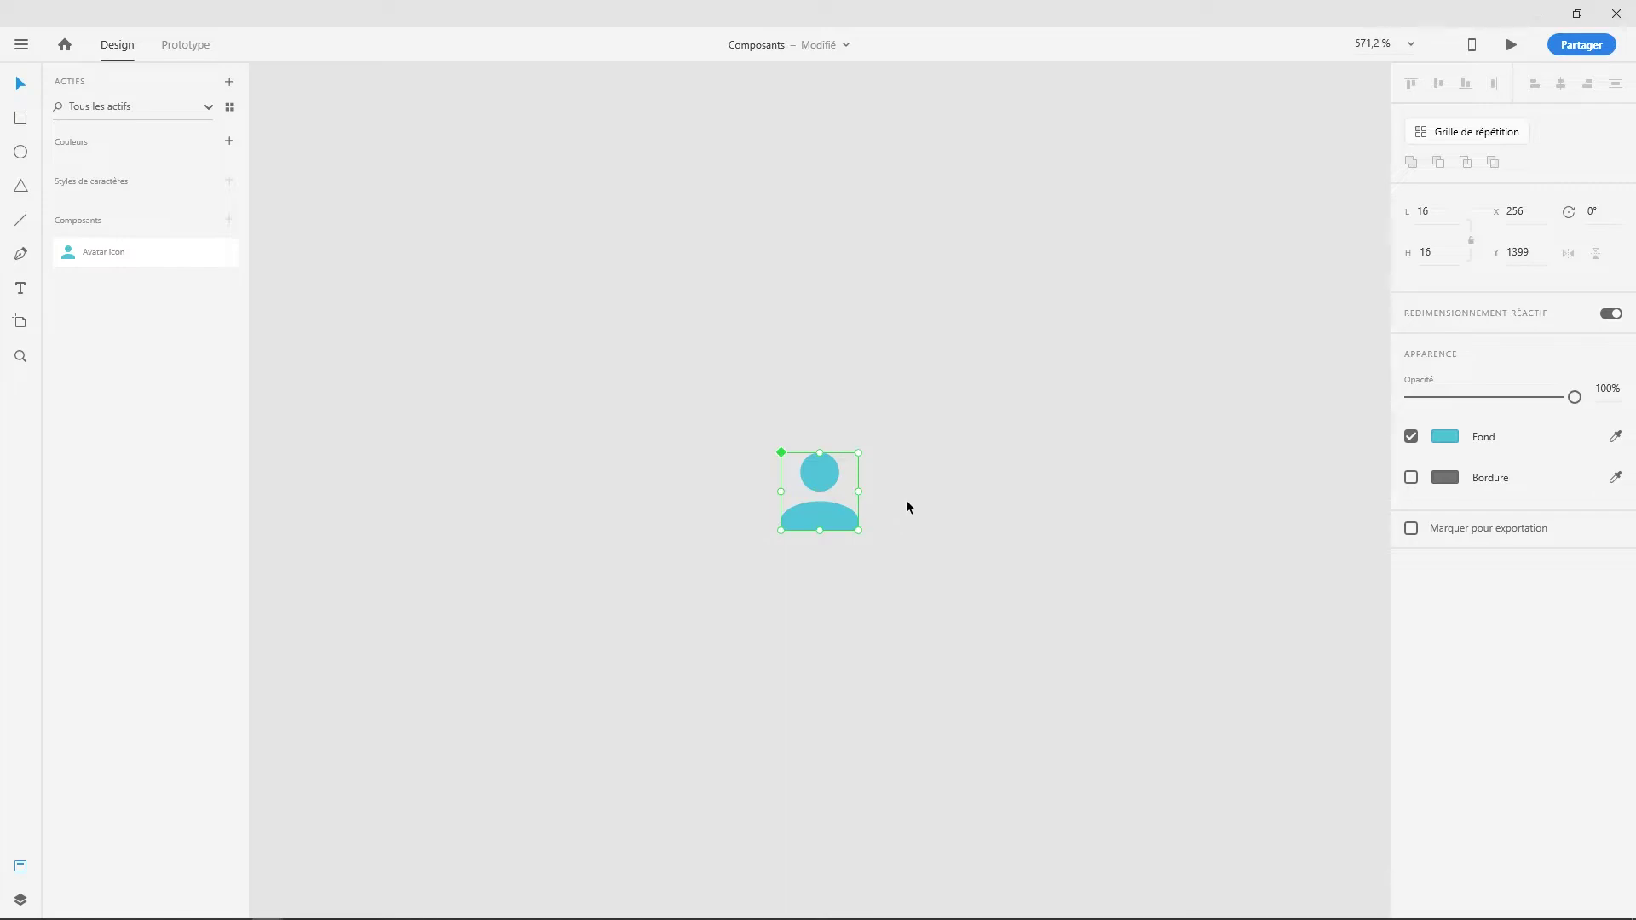
pyautogui.press('Delete')
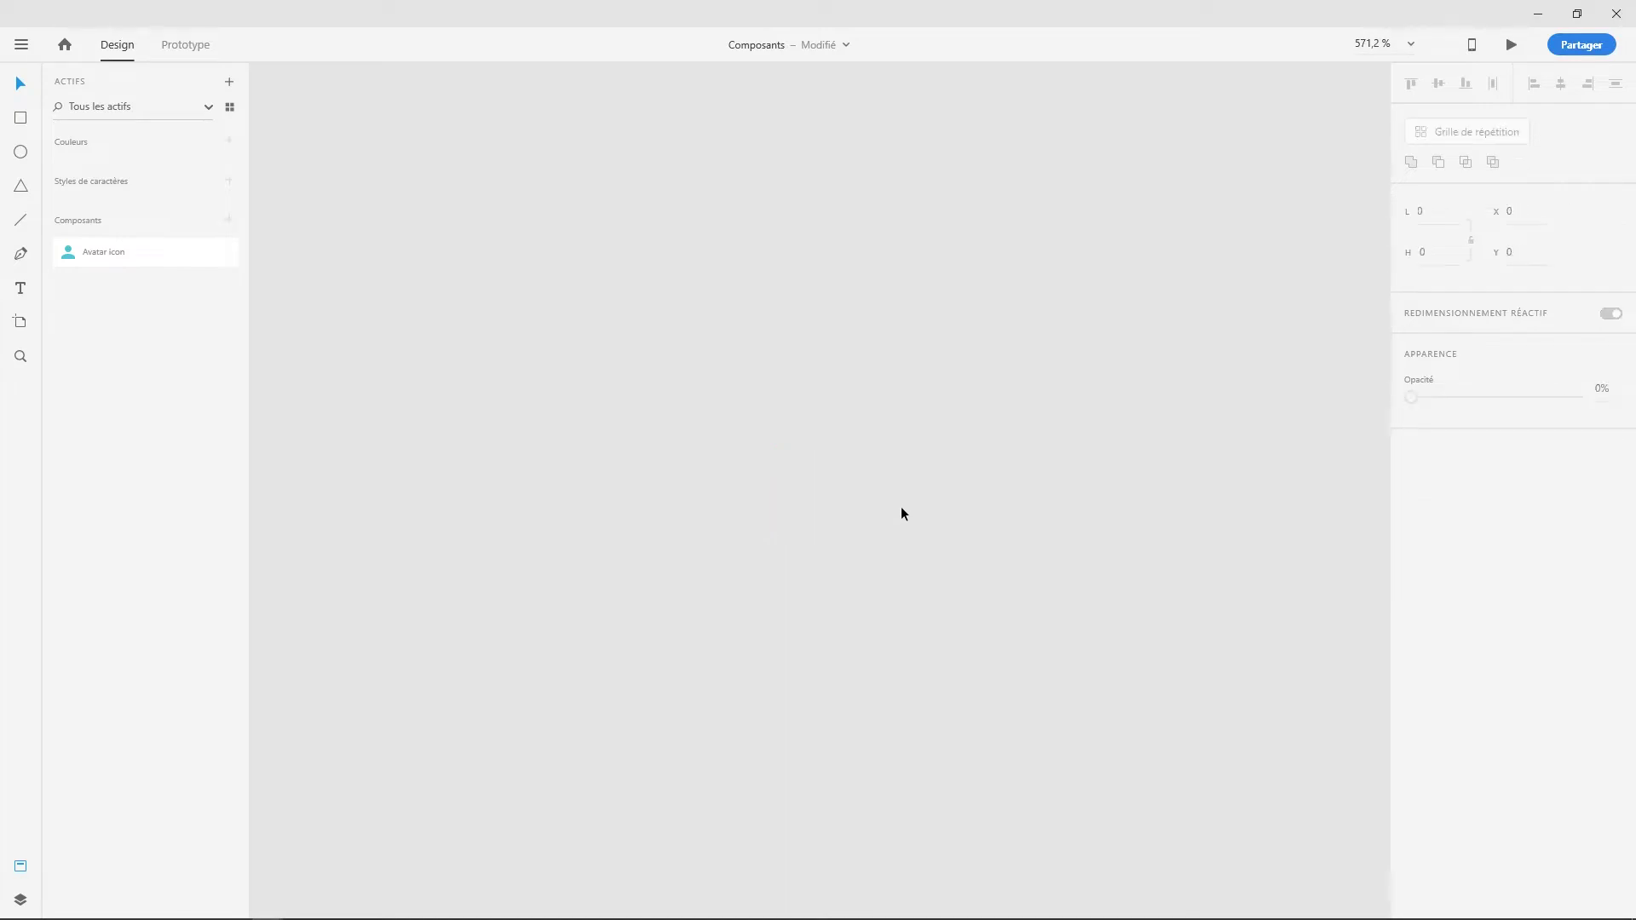
pyautogui.scroll(-5, 893, 498)
pyautogui.scroll(3, 957, 274)
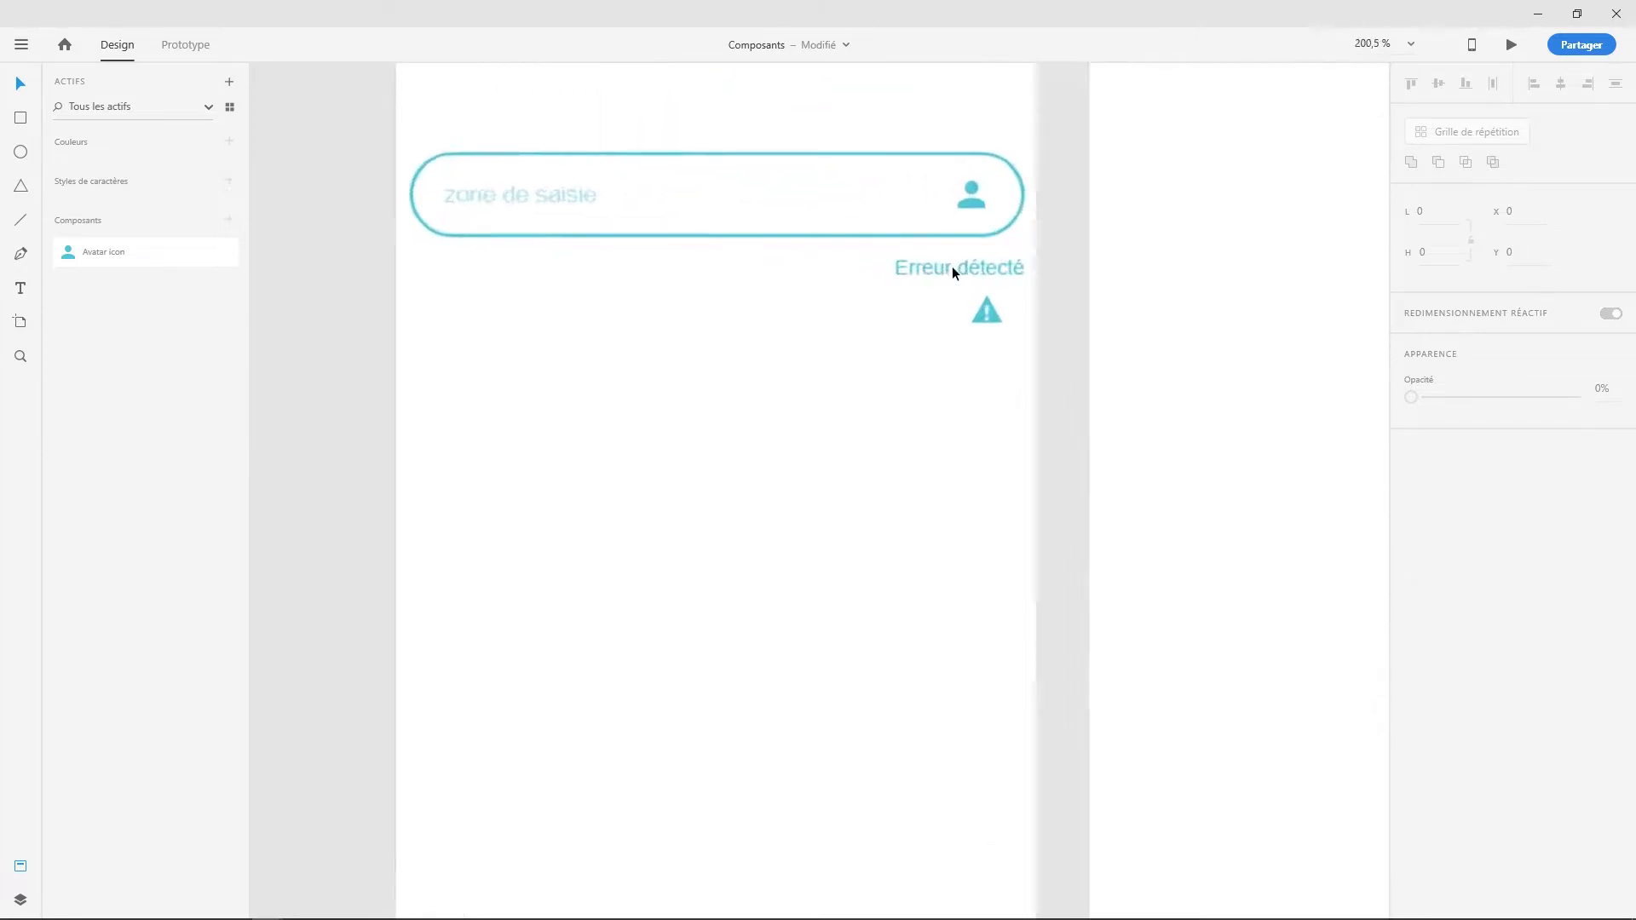
pyautogui.moveTo(964, 408); pyautogui.dragTo(968, 408)
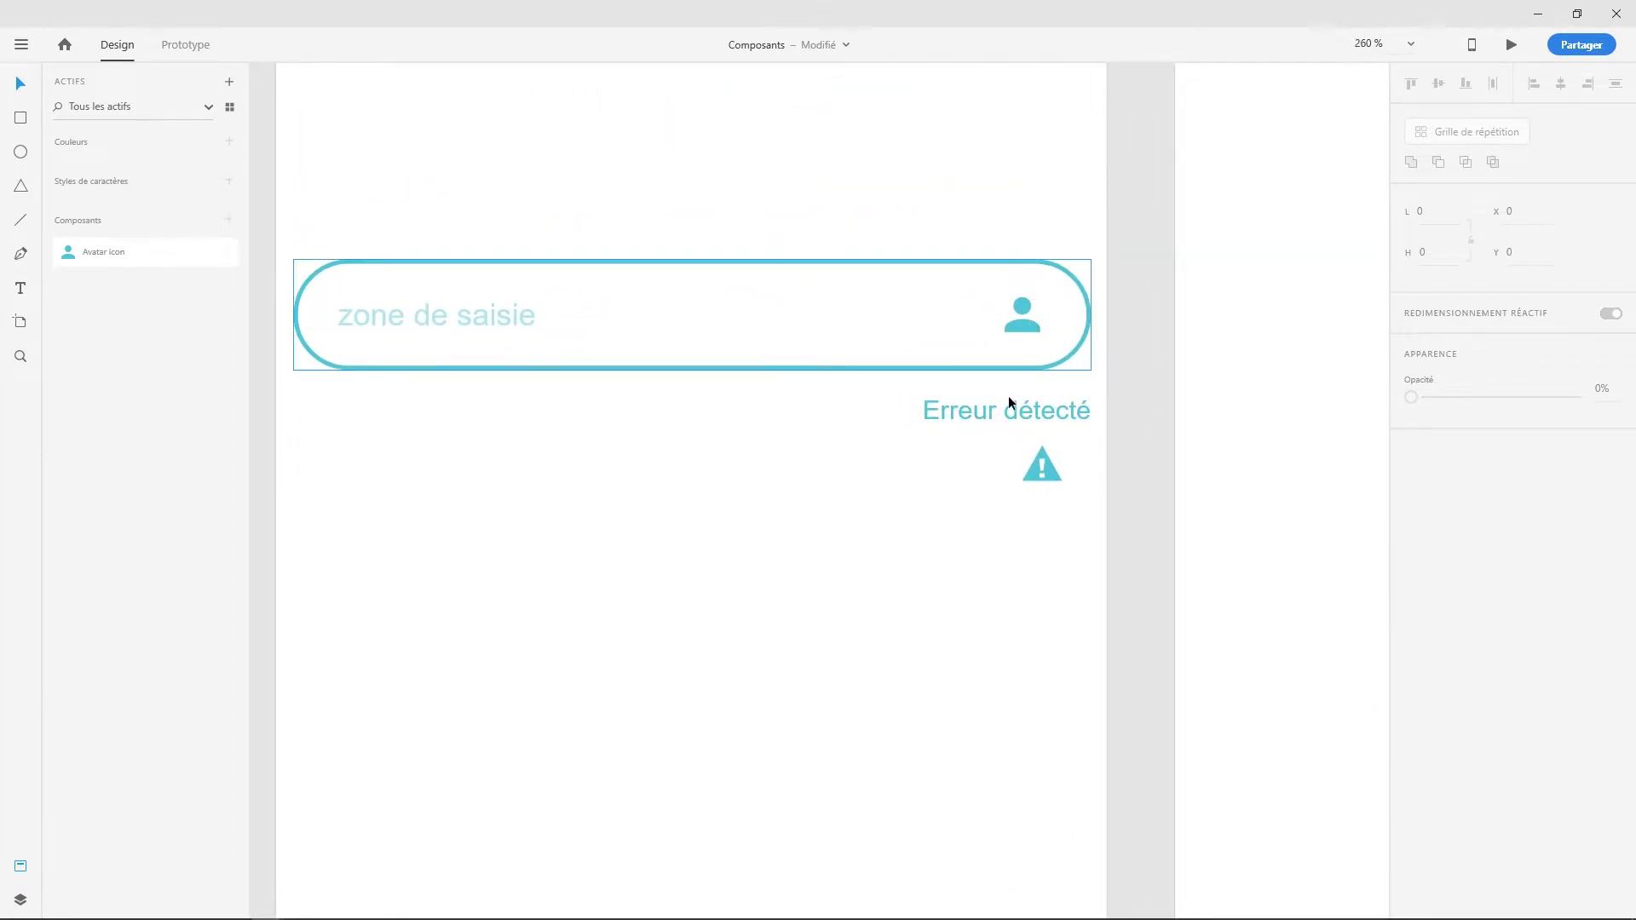
# - Turn the warning triangle into a component with Ctrl+K, then delete it from the screen
pyautogui.click(1053, 478)
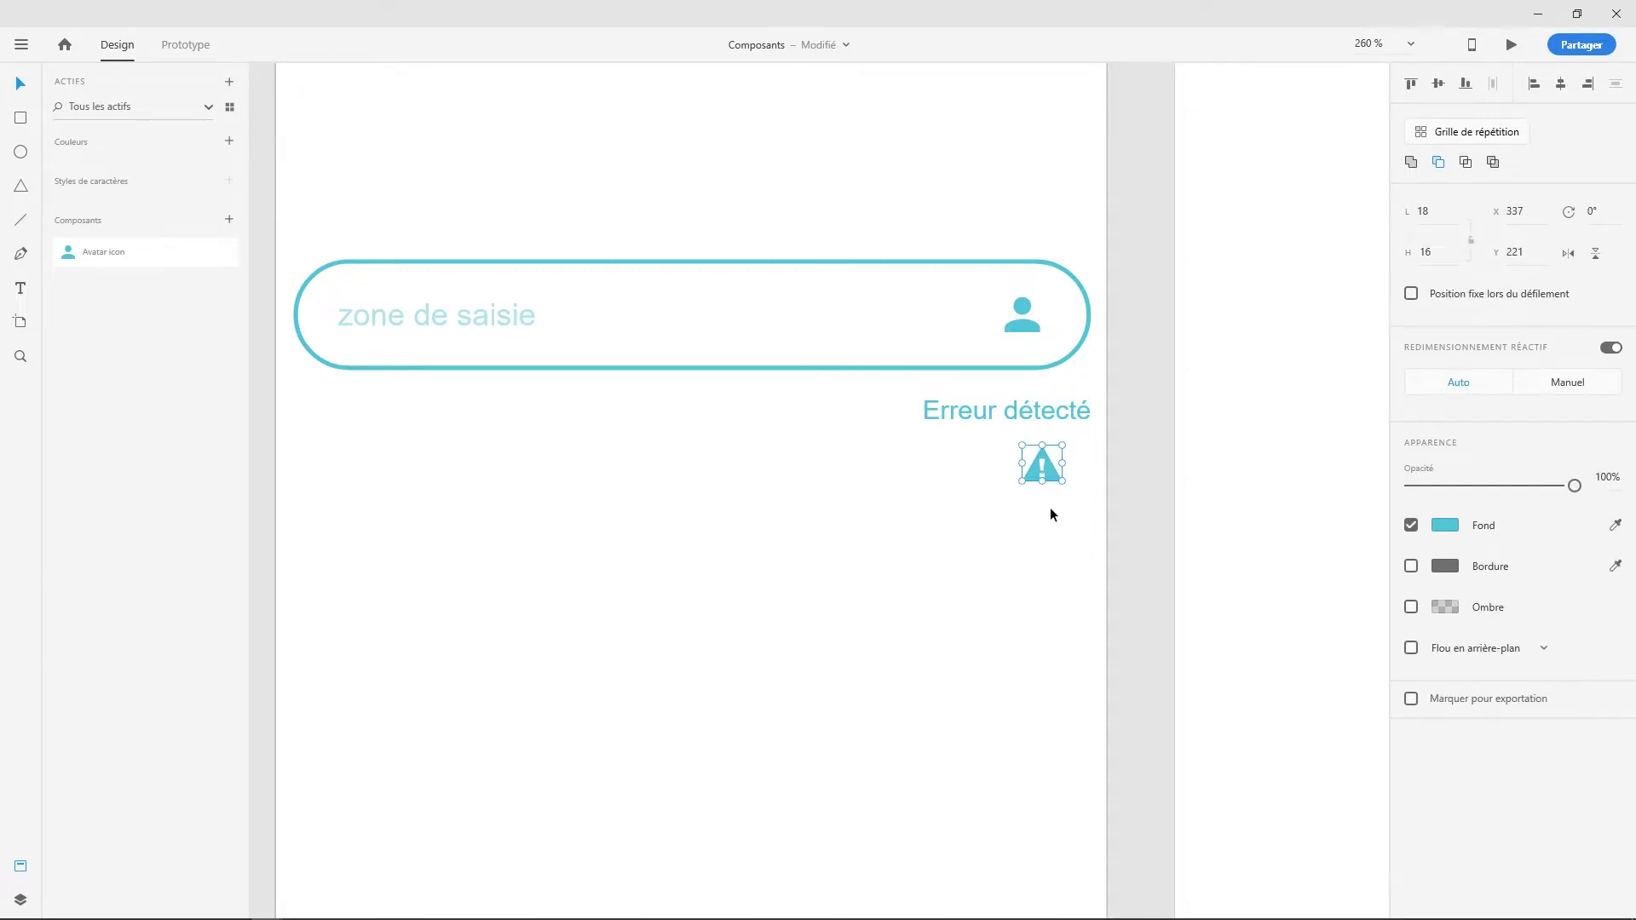
pyautogui.click(1001, 535)
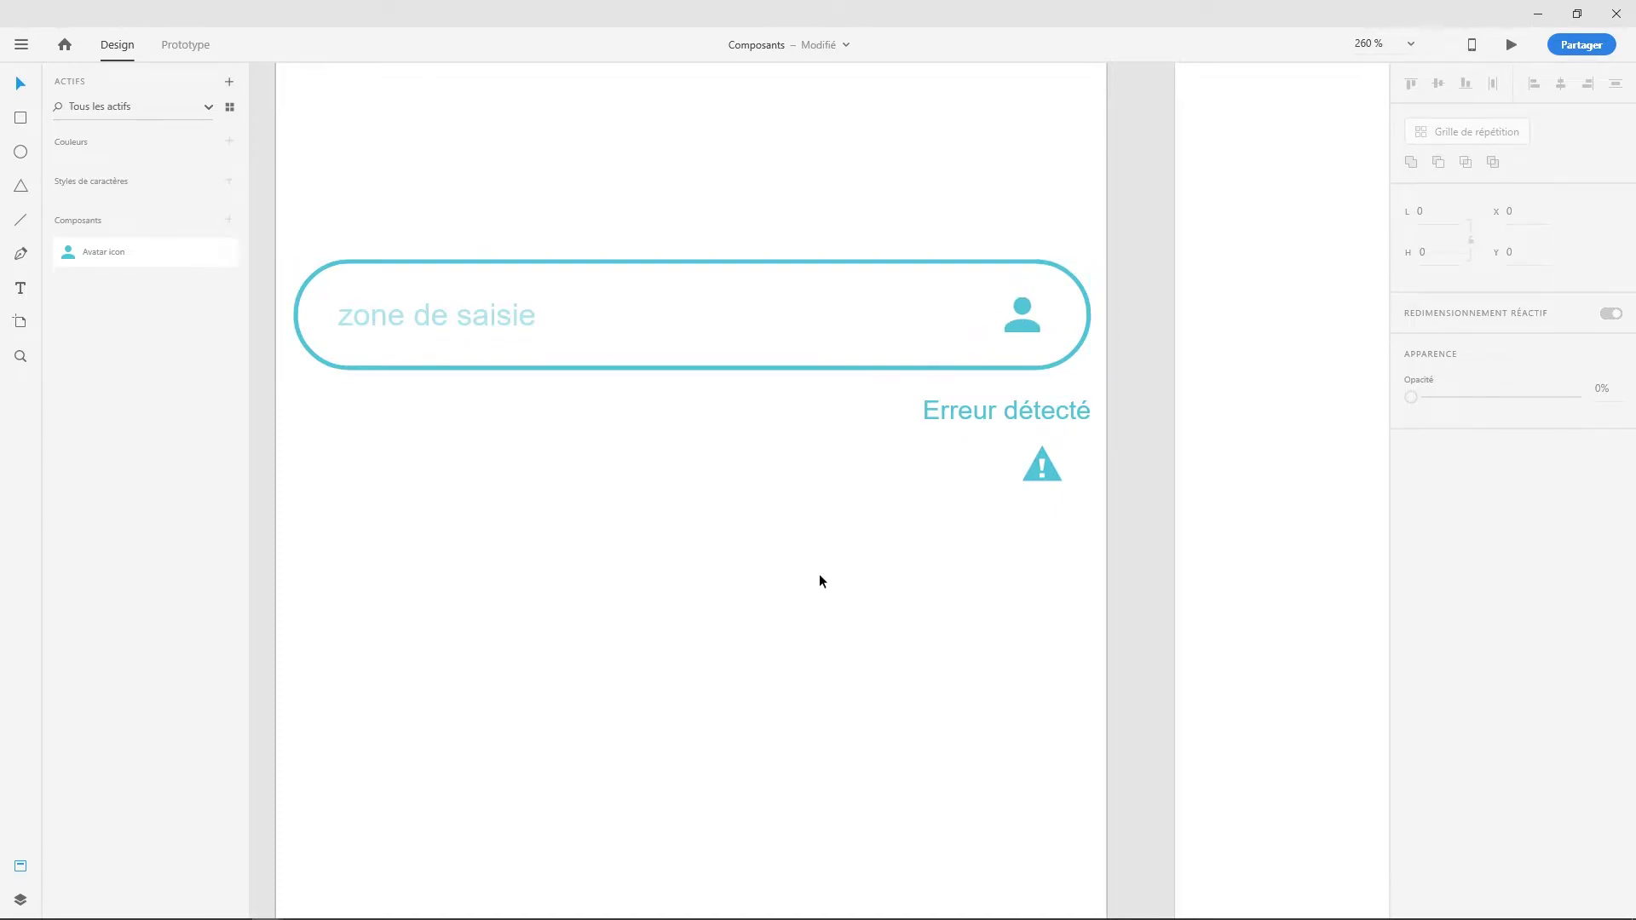
pyautogui.click(1055, 479)
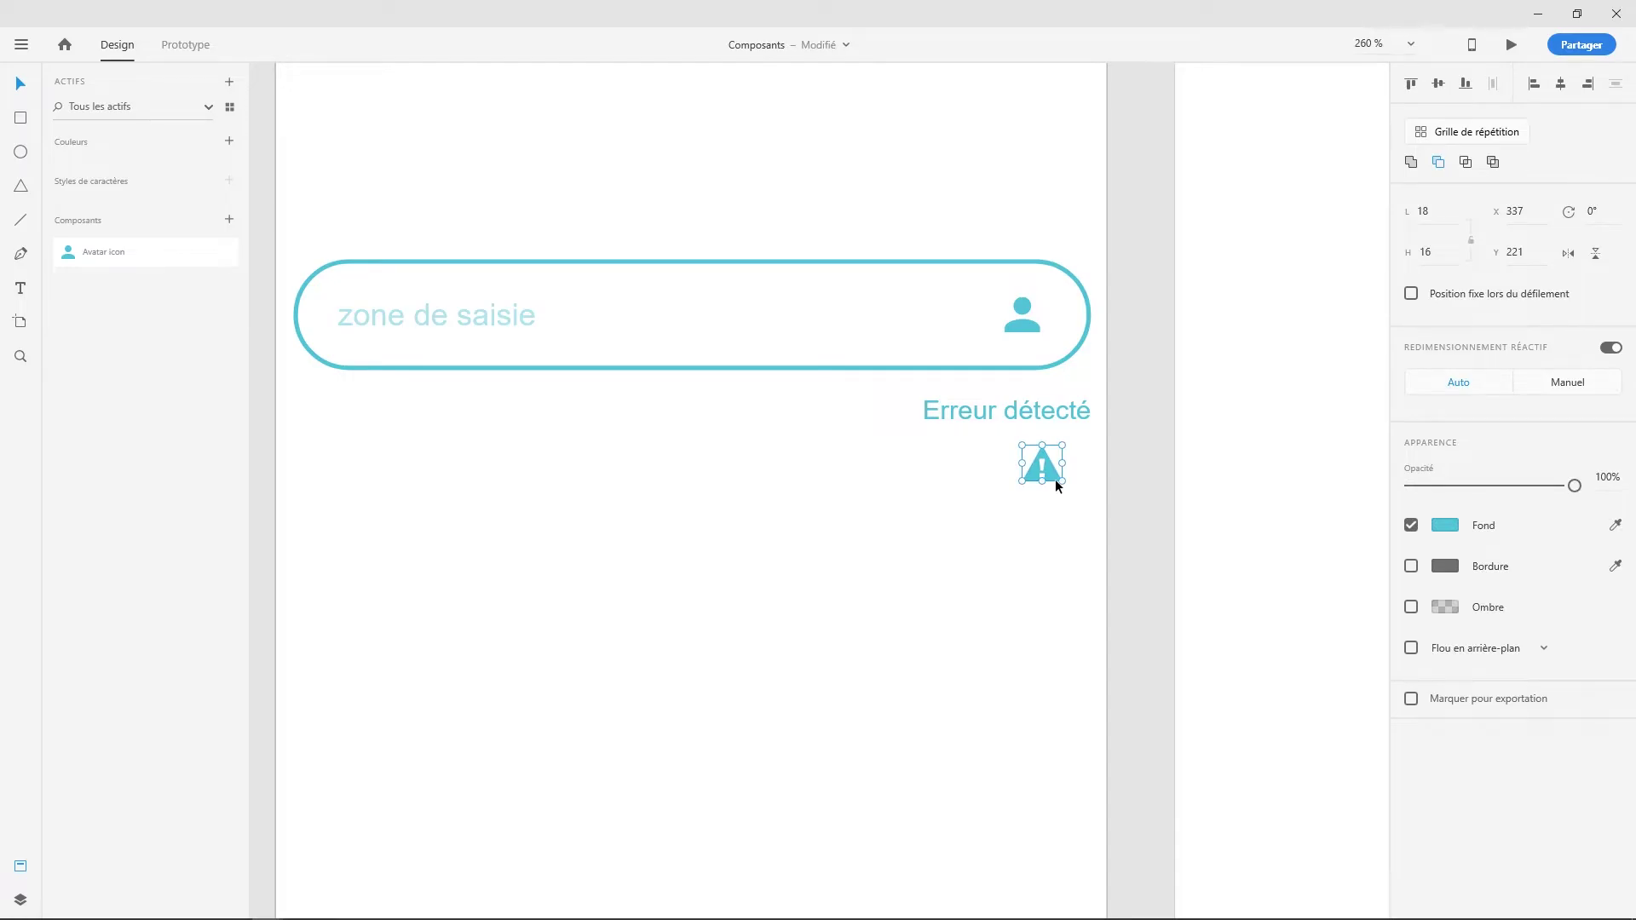
pyautogui.hotkey('ctrl', 'k')
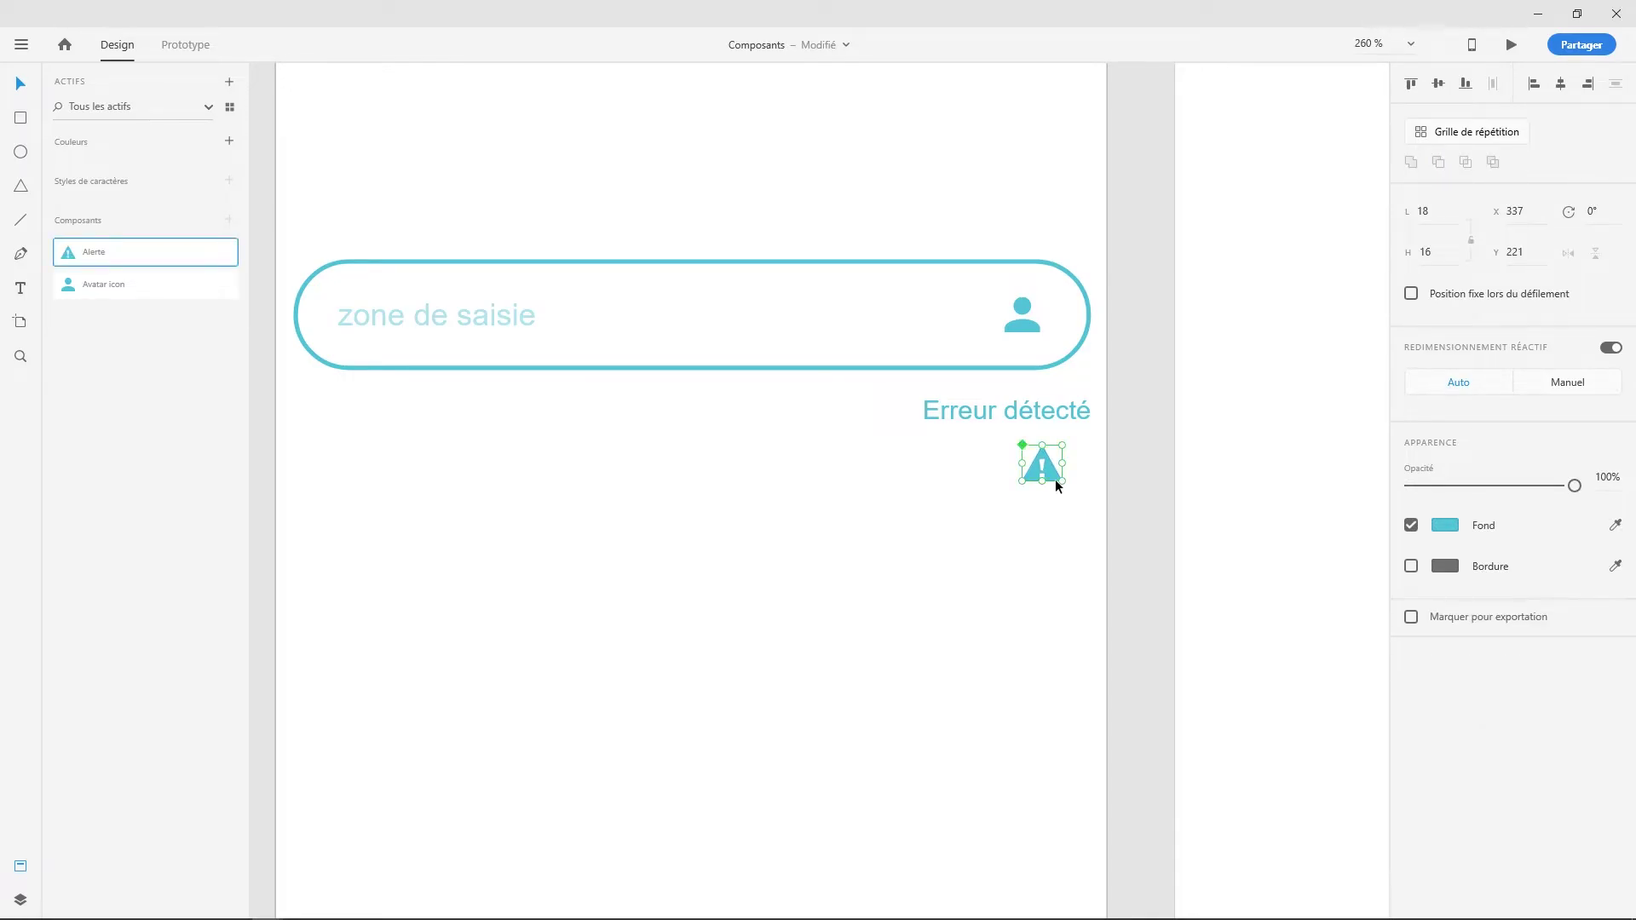
pyautogui.press('Delete')
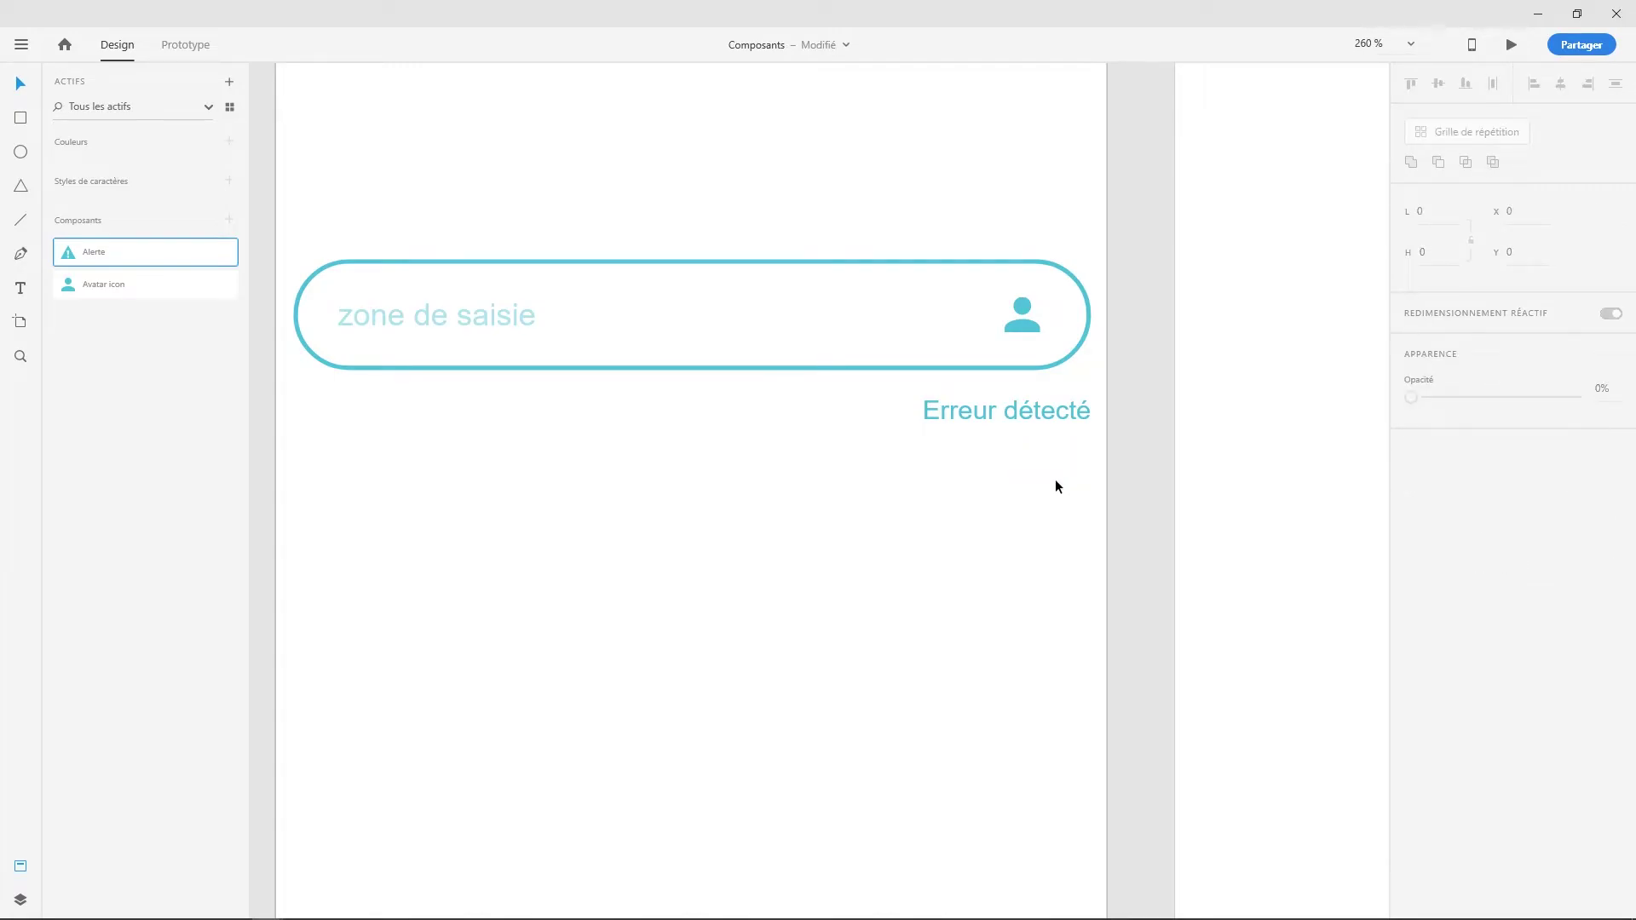
# - Make the whole input field group into a component, Composant 4
pyautogui.moveTo(289, 220); pyautogui.dragTo(1105, 468)
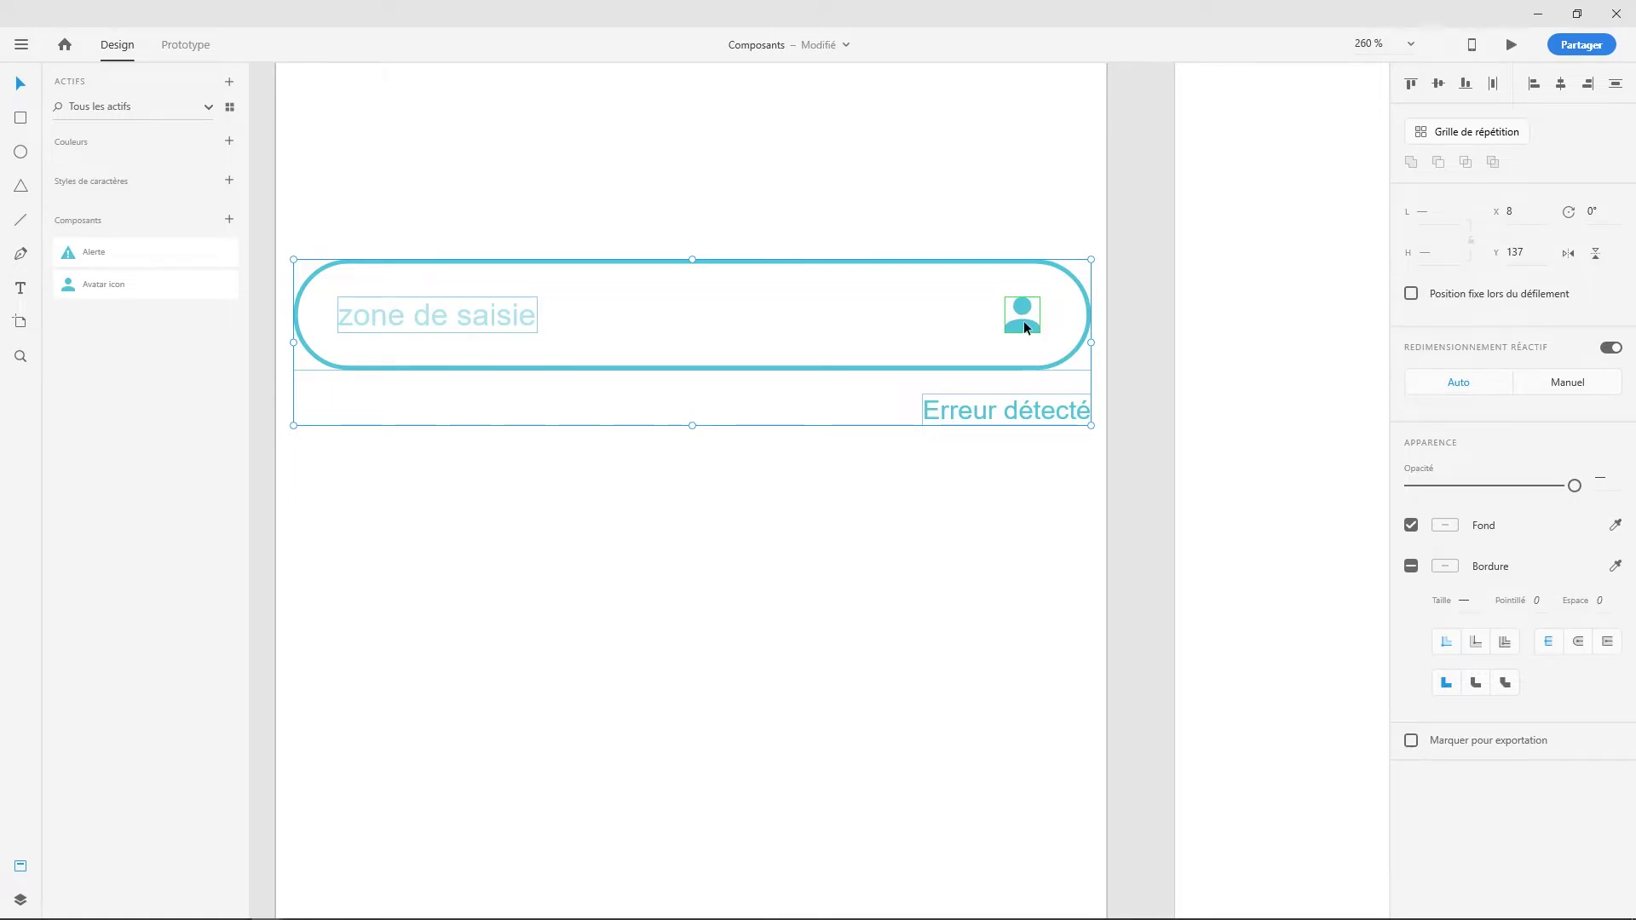
pyautogui.hotkey('ctrl', 'k')
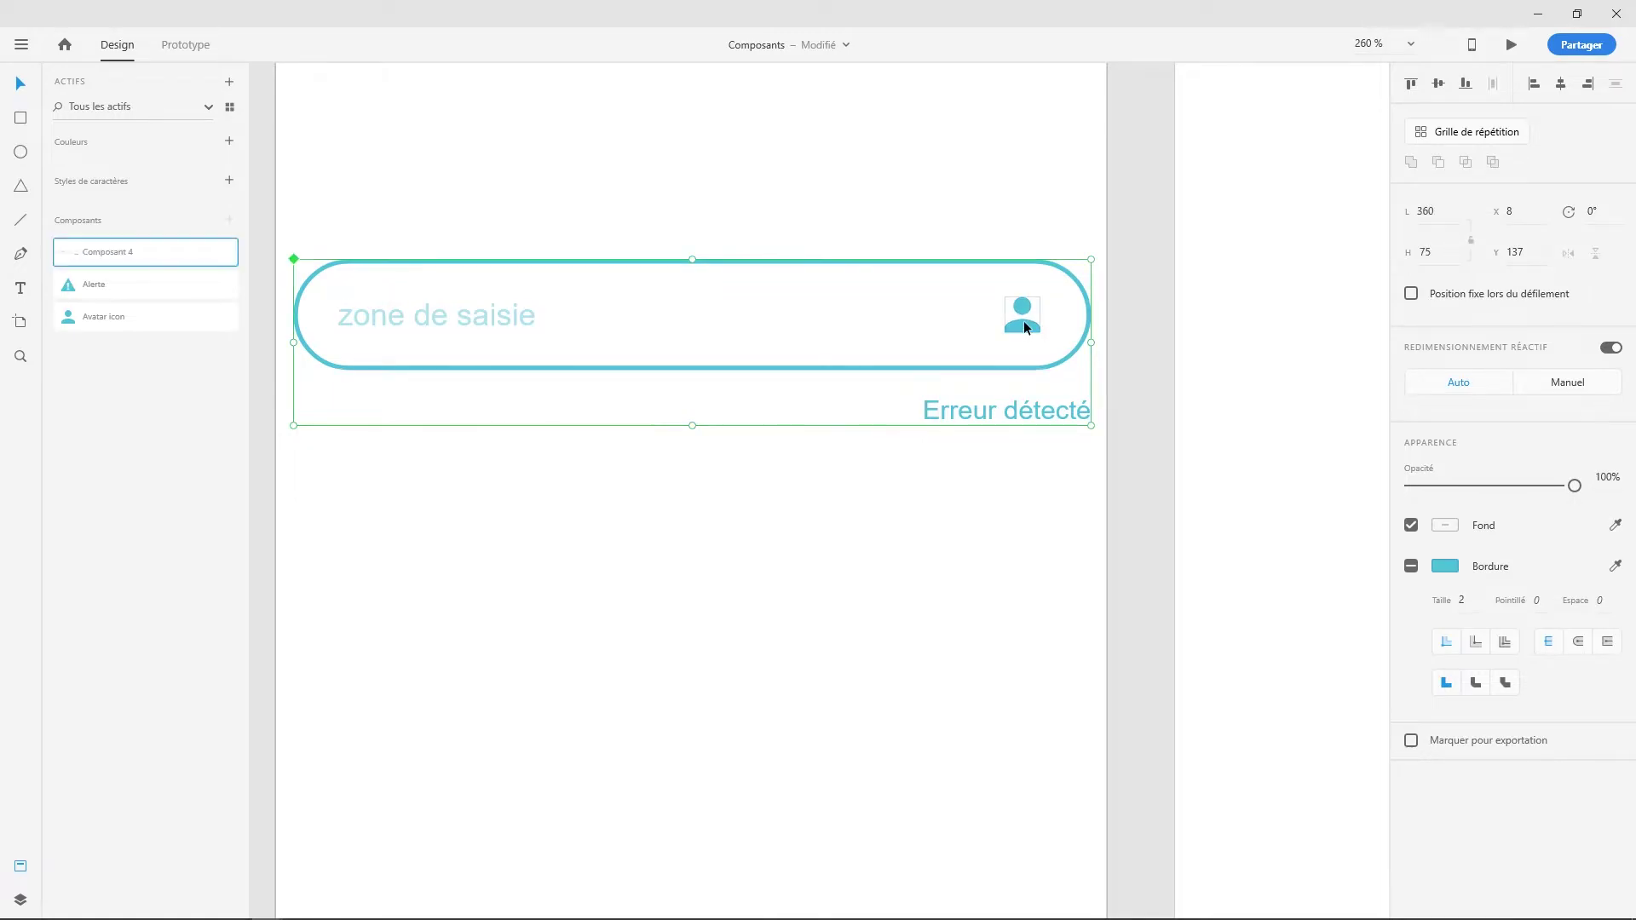
pyautogui.click(898, 430)
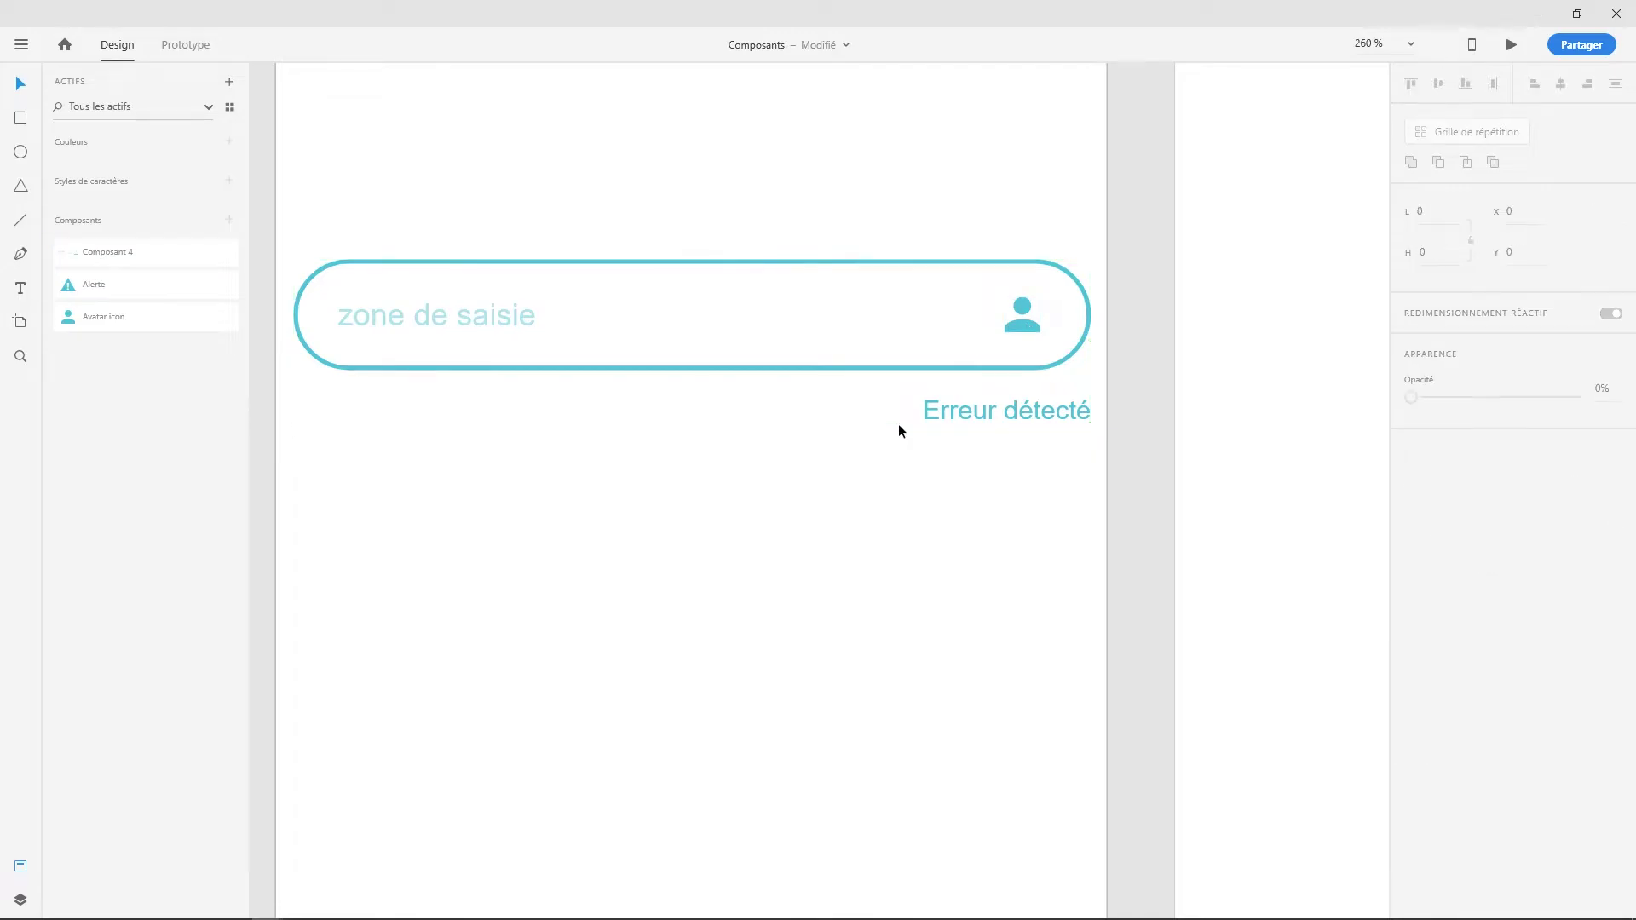
# - Delete the canvas input field and place a fresh Composant 4 instance from Assets on the artboard
pyautogui.click(900, 369)
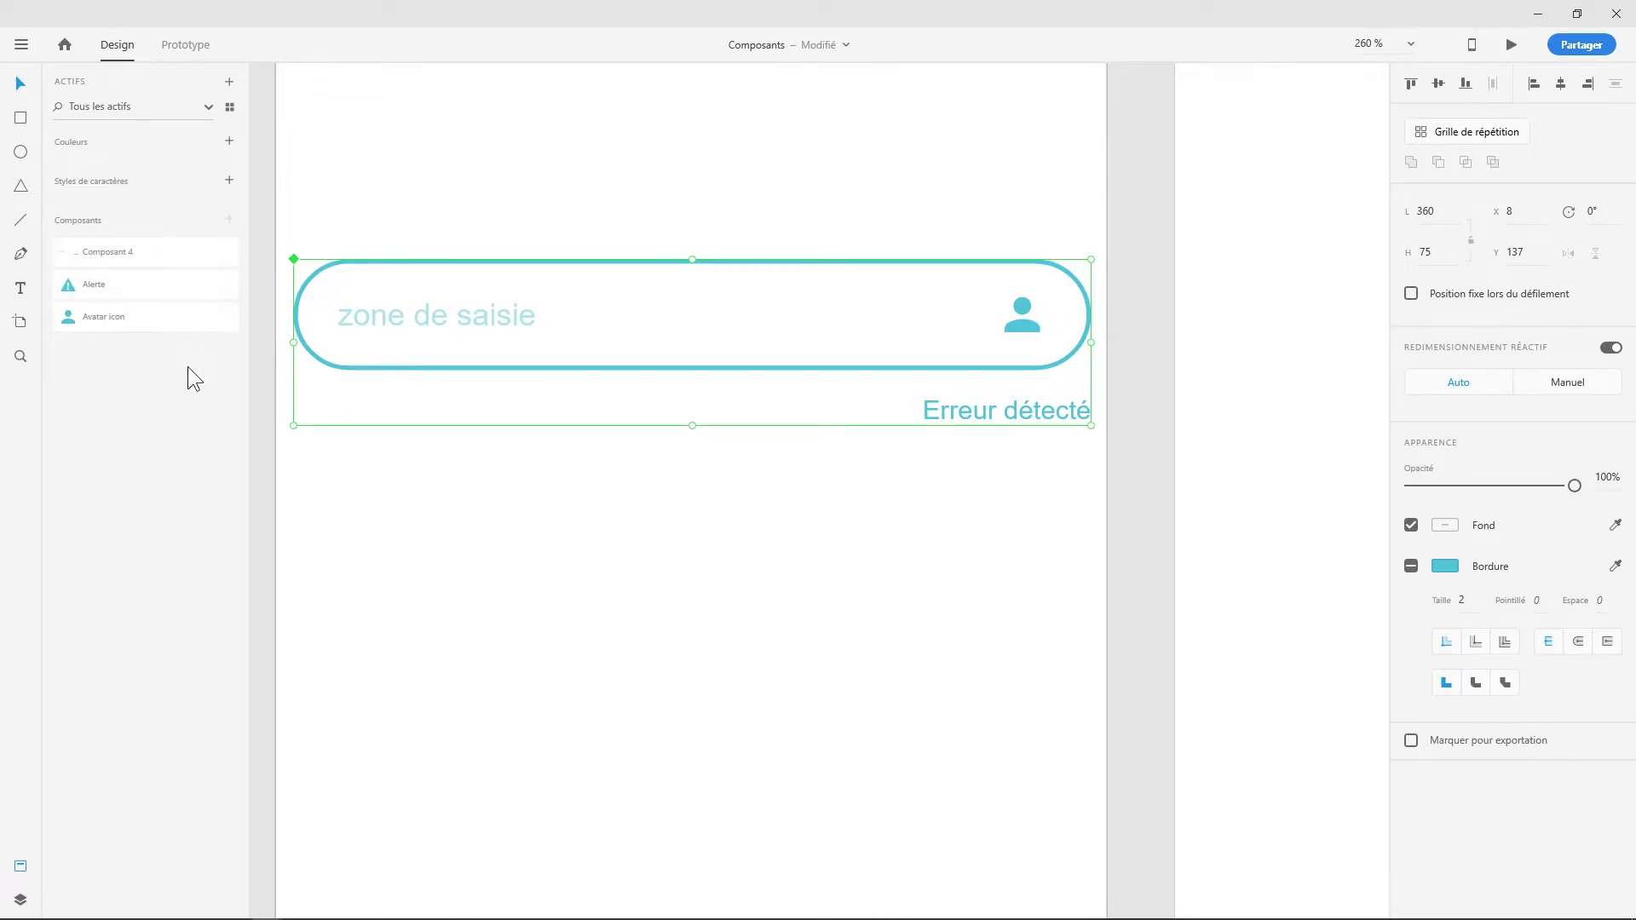
pyautogui.press('Delete')
pyautogui.moveTo(120, 253); pyautogui.dragTo(502, 304)
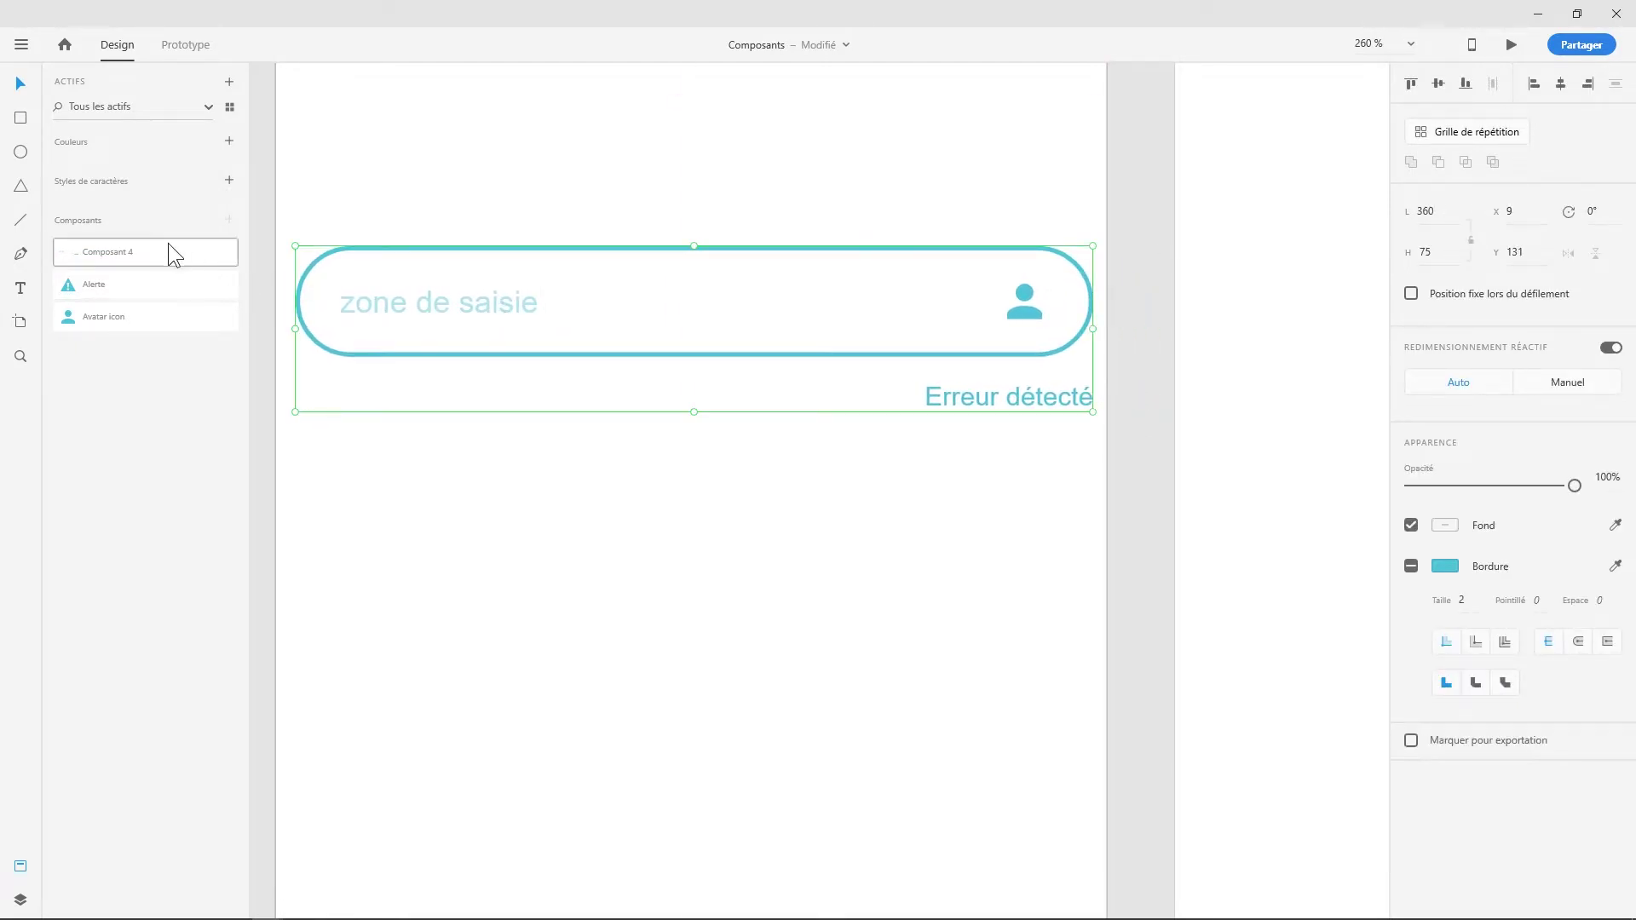
# - Rename the Composant 4 asset to 'Zone de saisie'
pyautogui.doubleClick(115, 252)
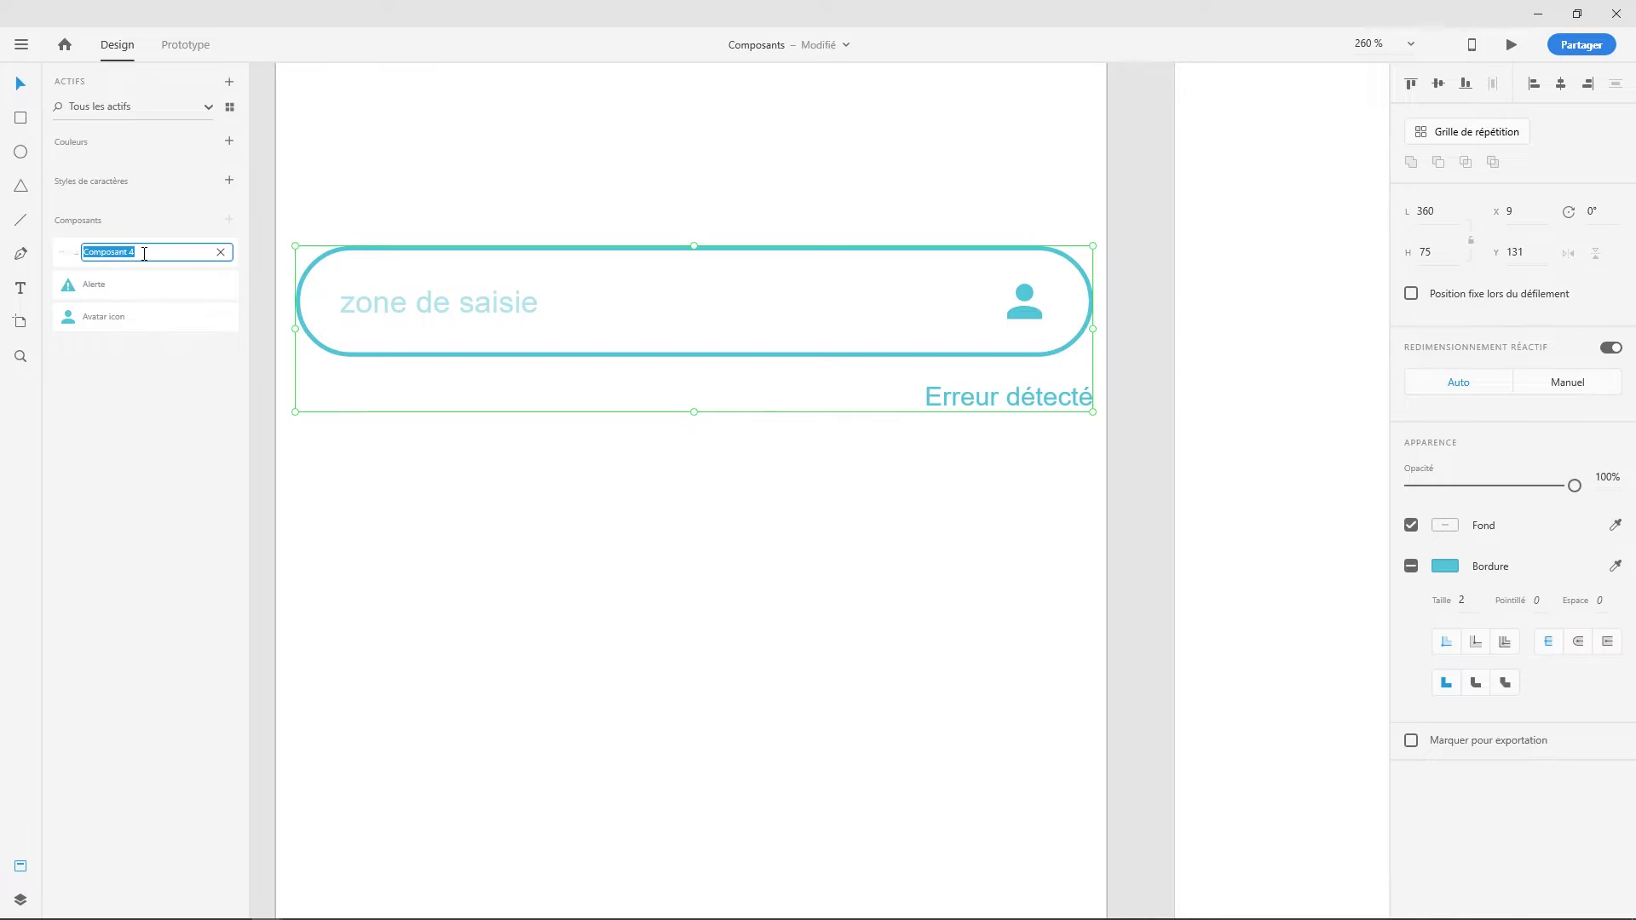
pyautogui.write('Zone de saisie')
pyautogui.press('Return')
pyautogui.click(527, 552)
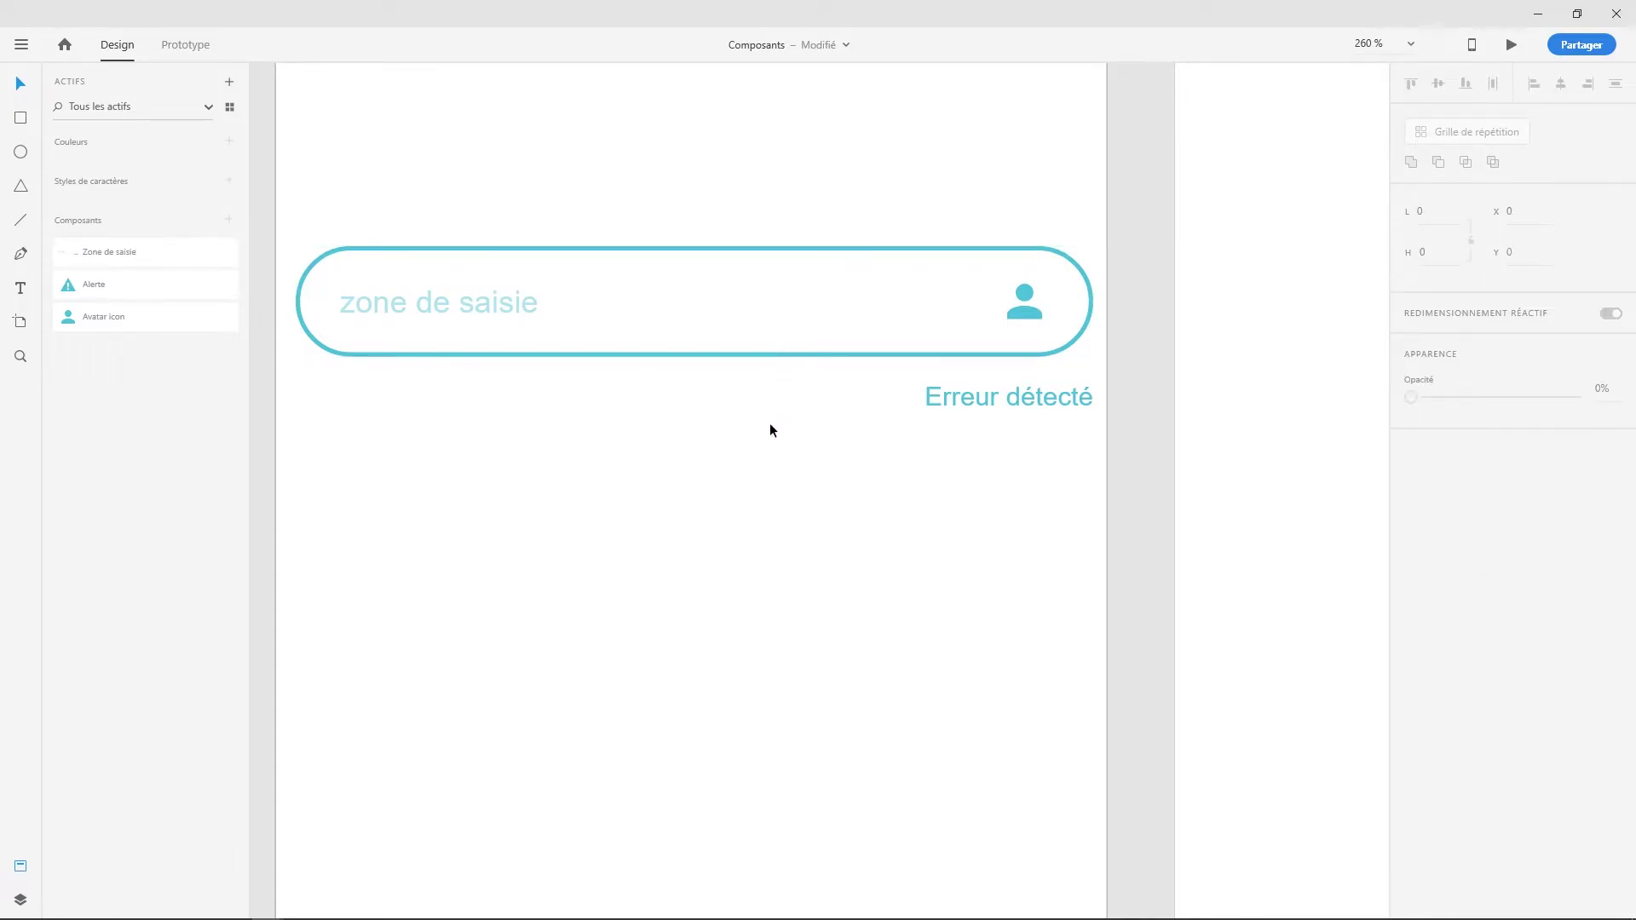
pyautogui.scroll(-5, 771, 426)
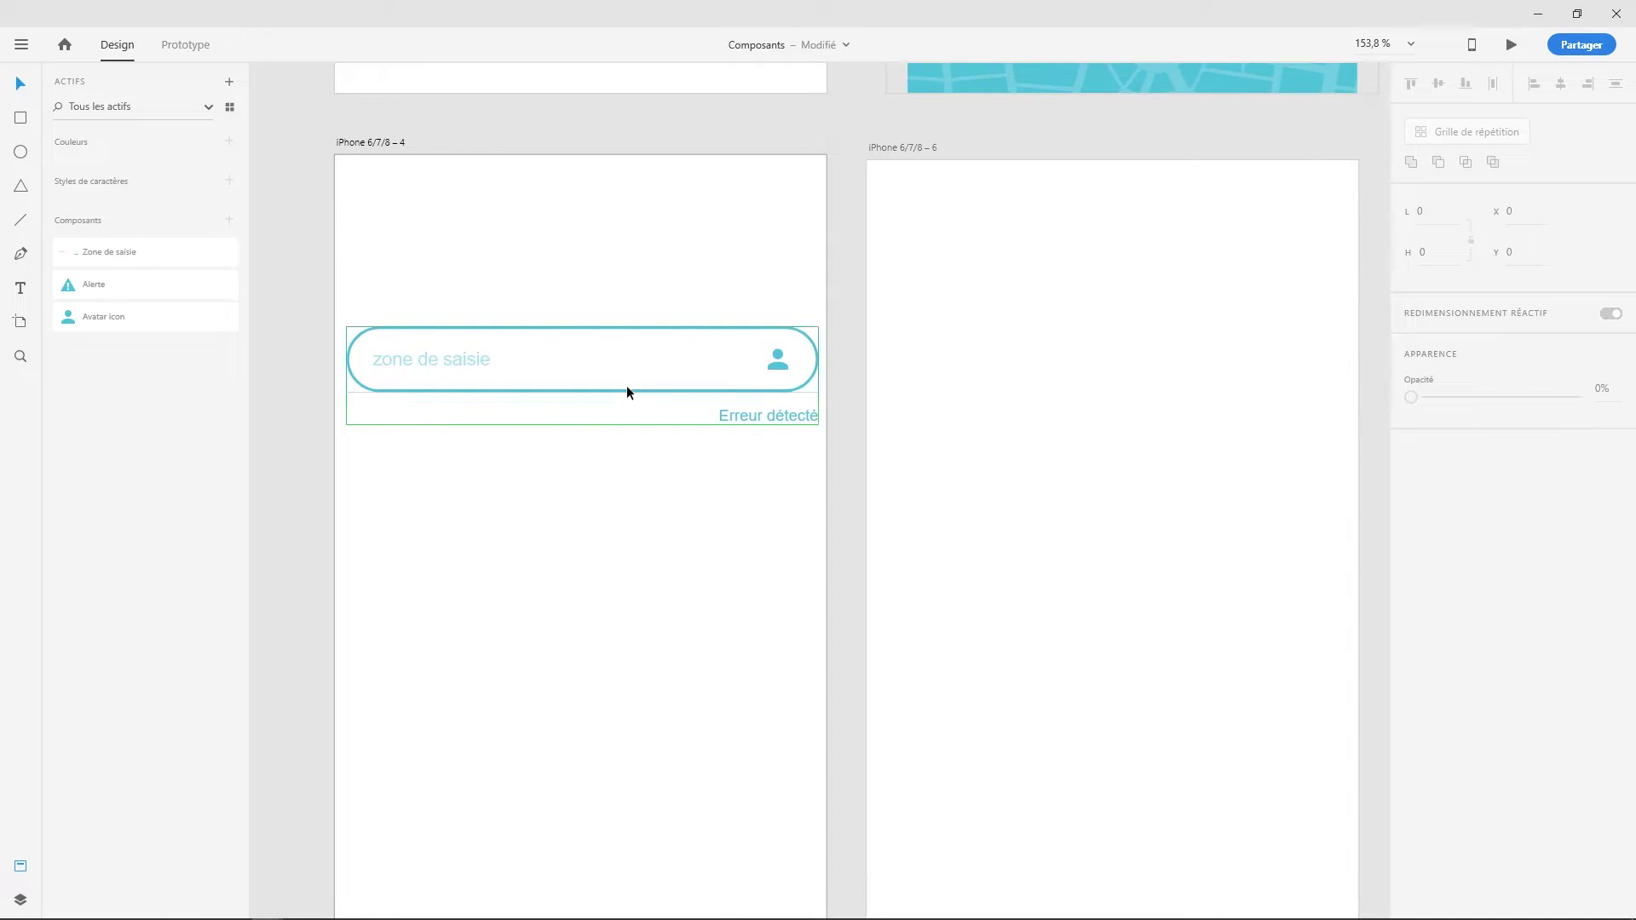
# - Duplicate Zone de saisie onto iPhone 6/7/8 – 6 and hide the copy's 'Erreur détecté' layer
pyautogui.moveTo(610, 387); pyautogui.dragTo(1125, 391)
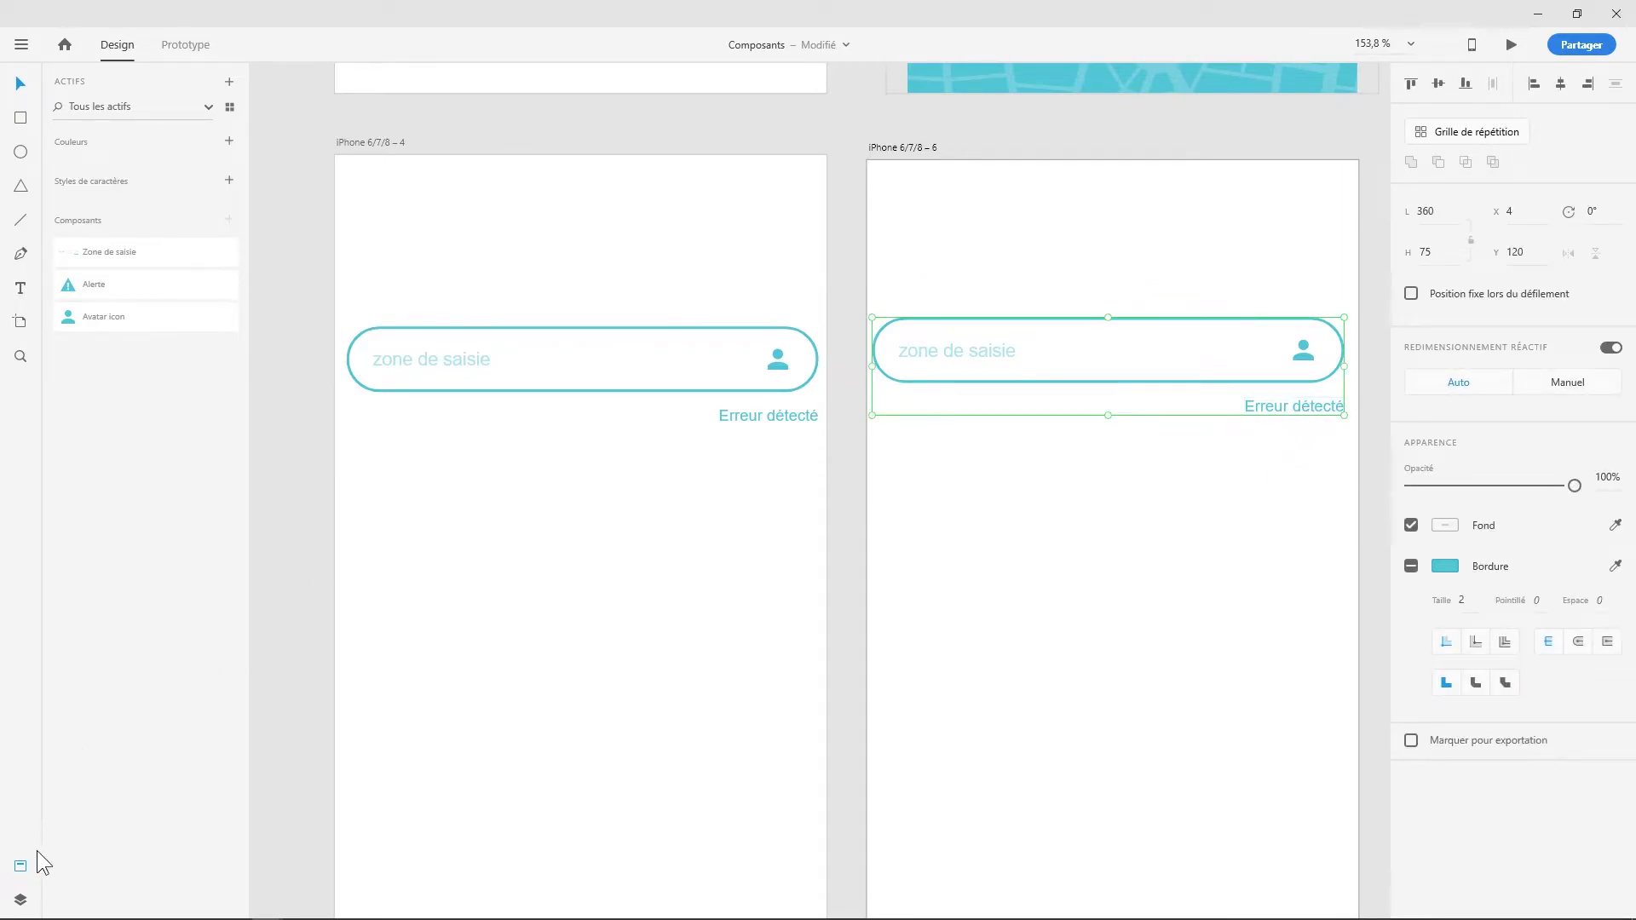
pyautogui.click(26, 900)
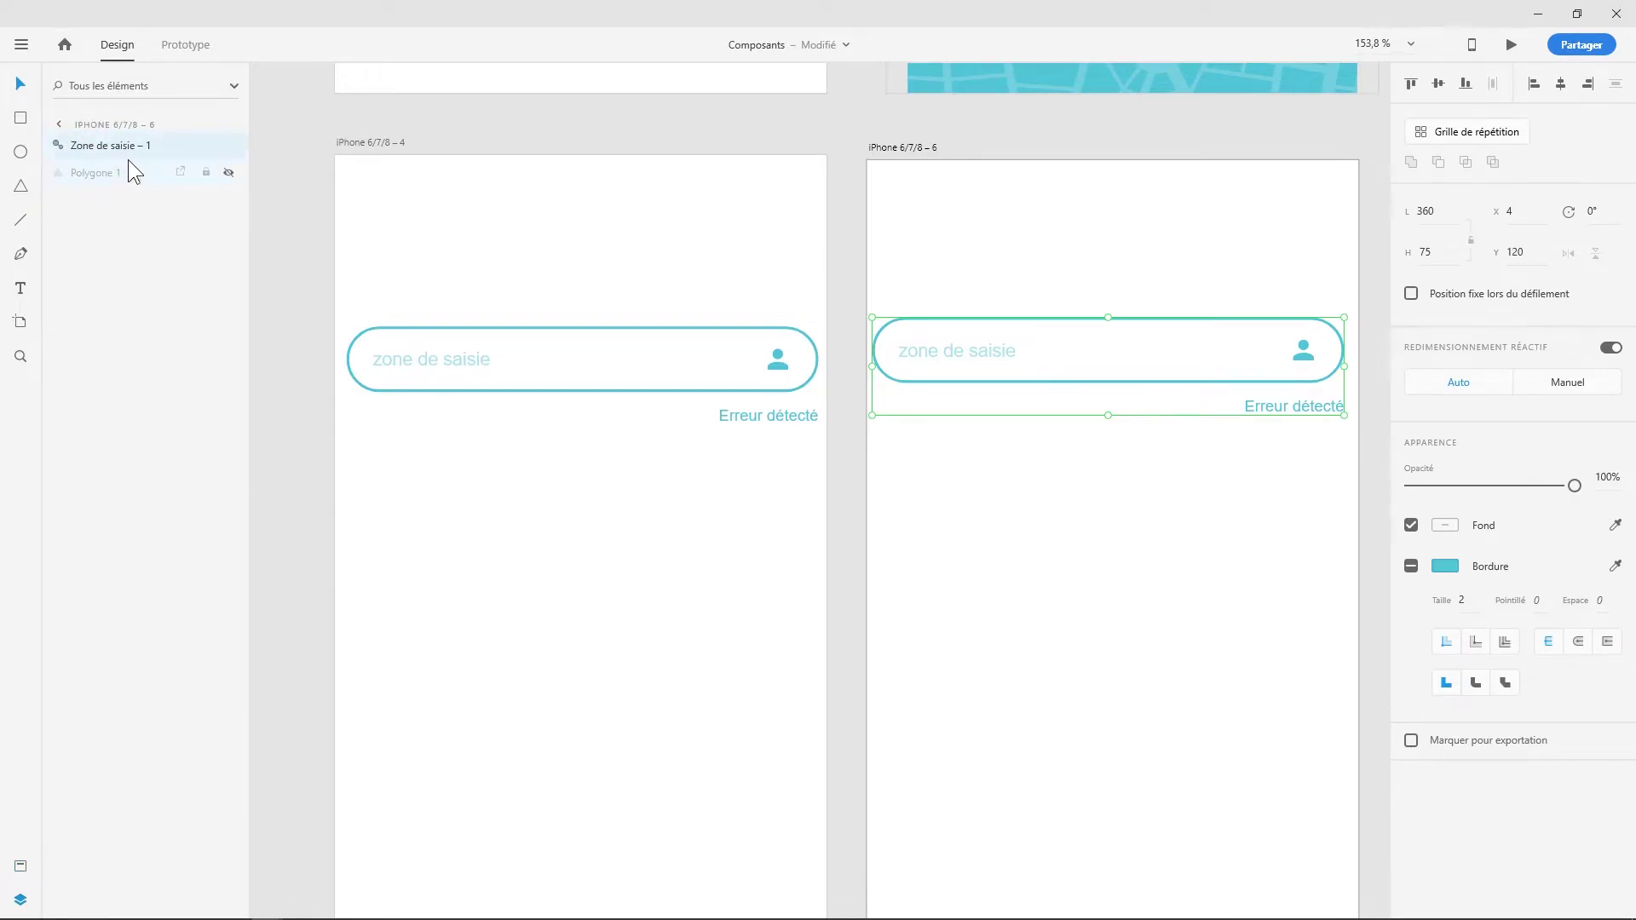
pyautogui.click(62, 147)
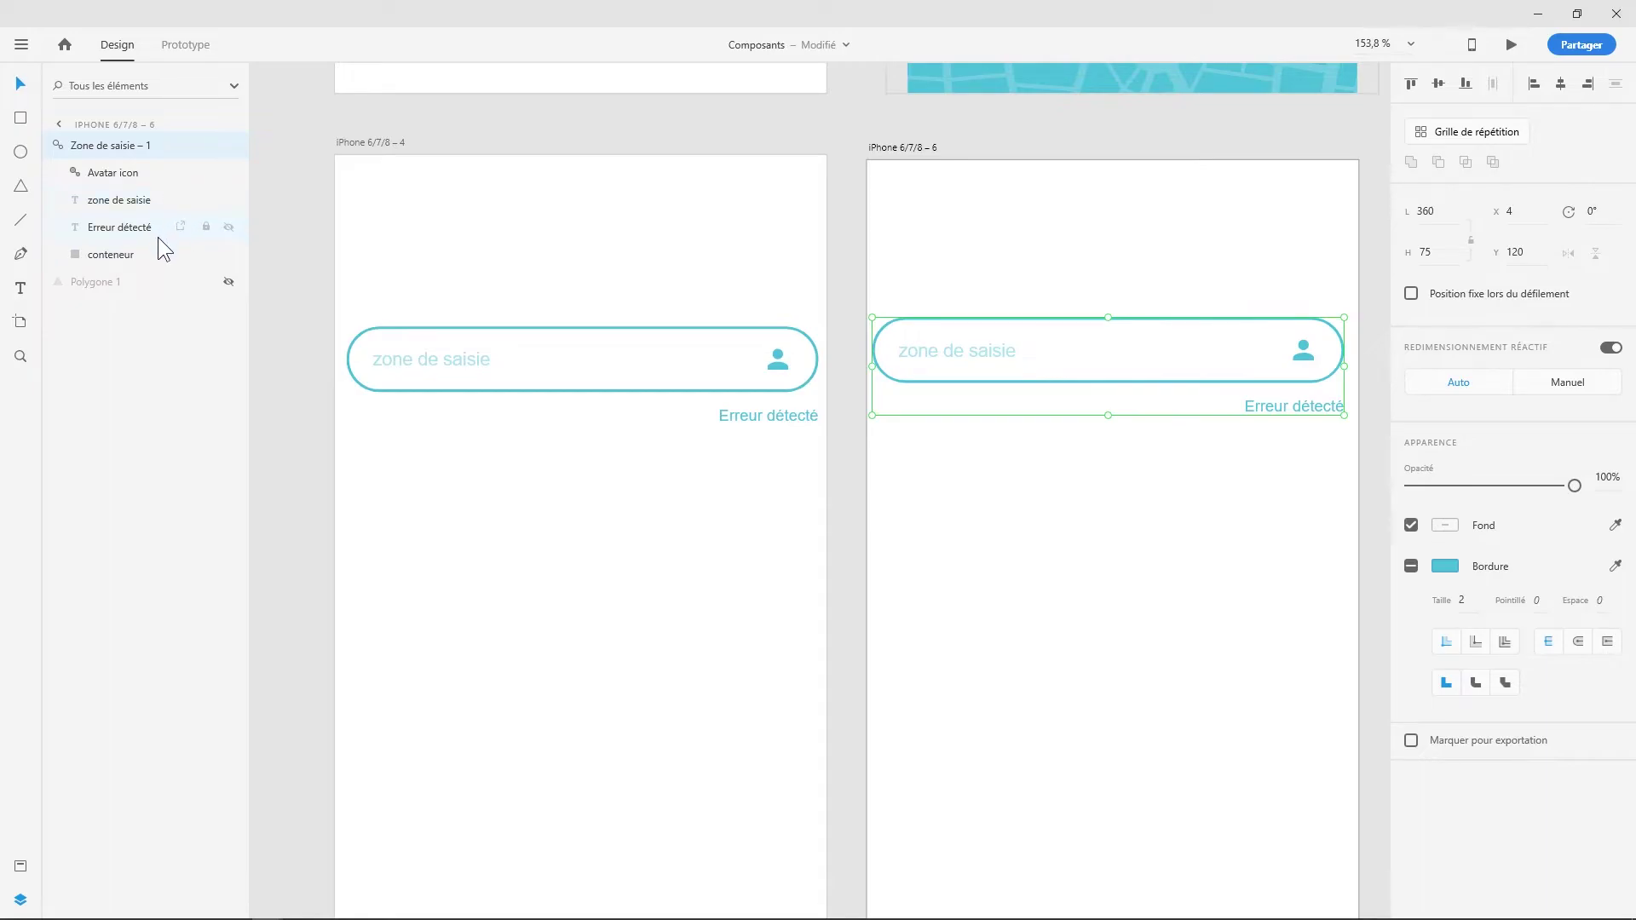
pyautogui.click(229, 228)
pyautogui.click(1106, 518)
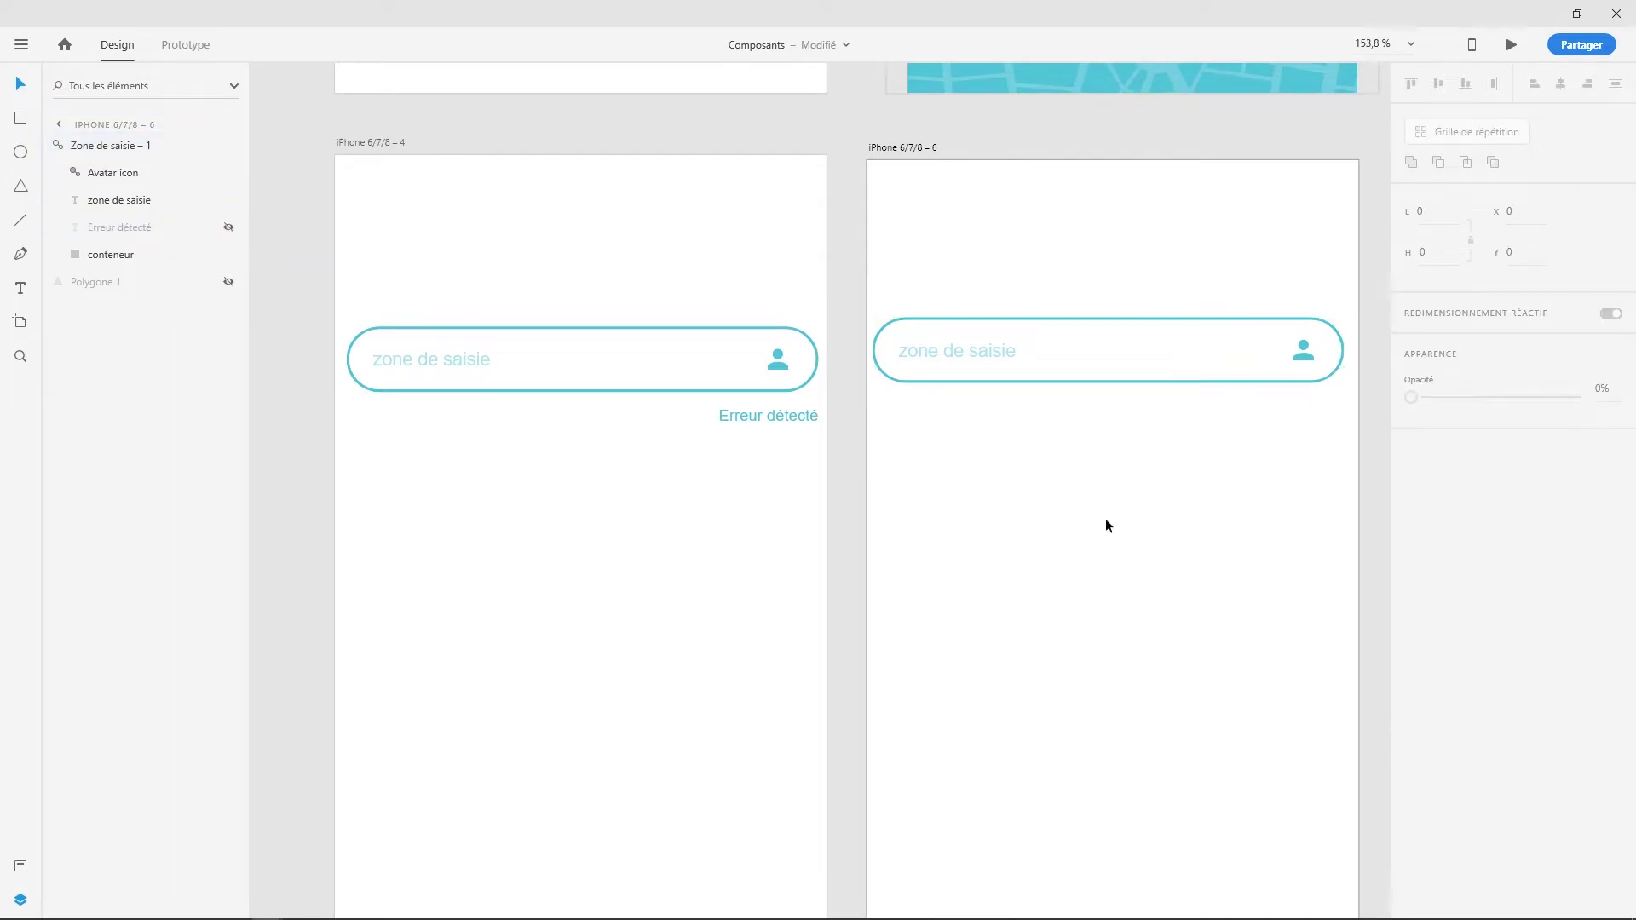
# - Remove the copy's conteneur border and fill it solid teal
pyautogui.click(1012, 373)
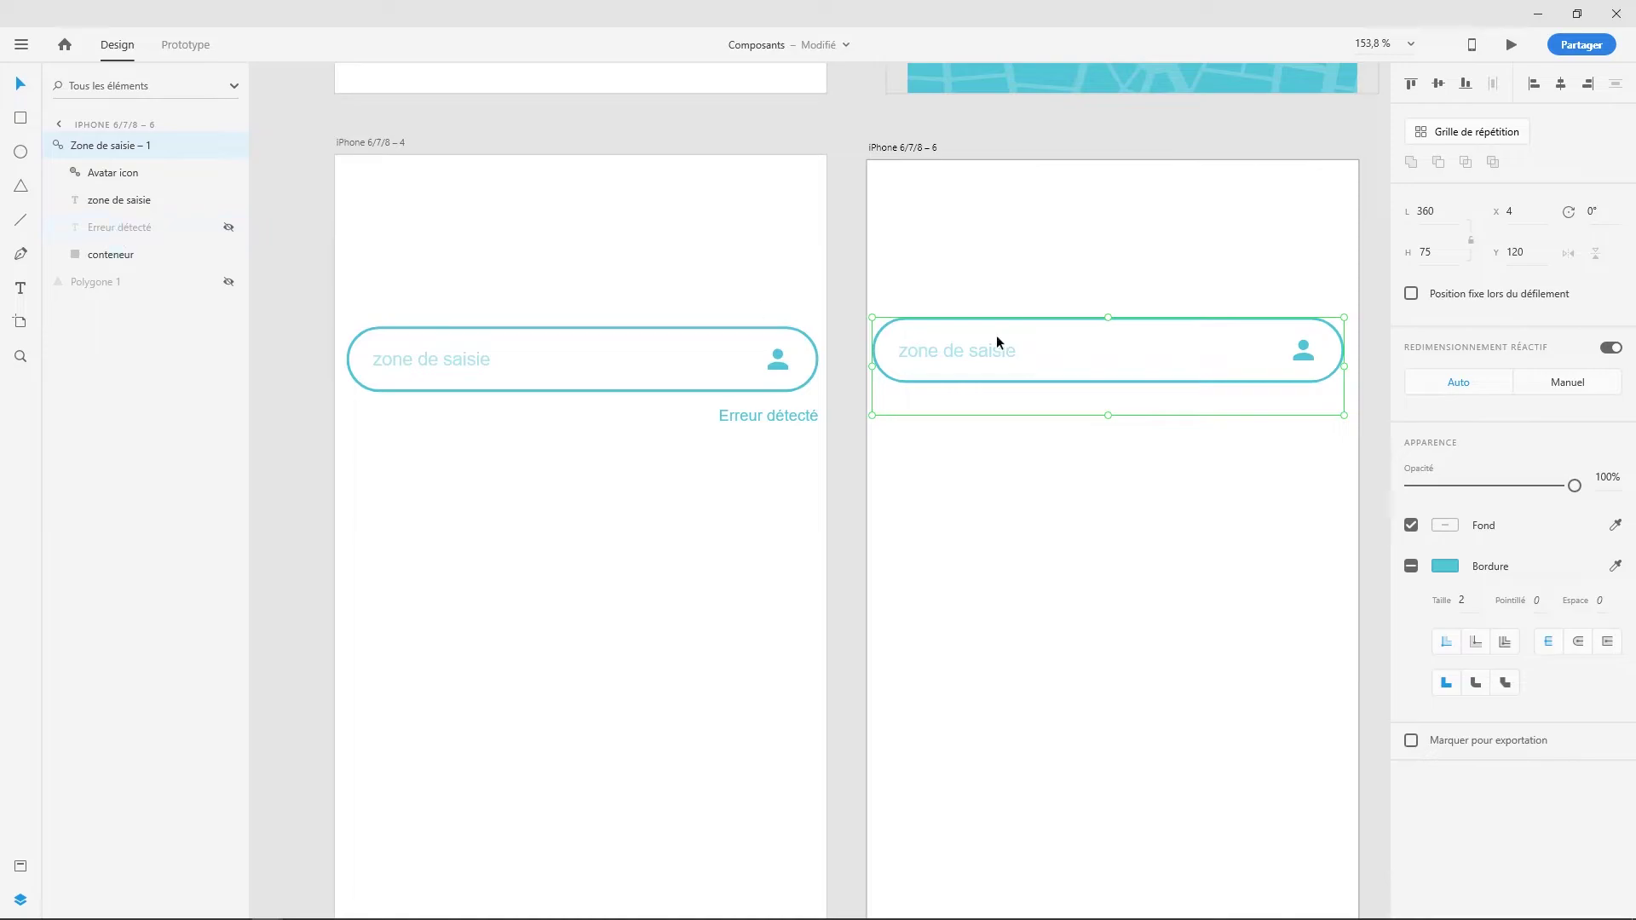
pyautogui.click(109, 256)
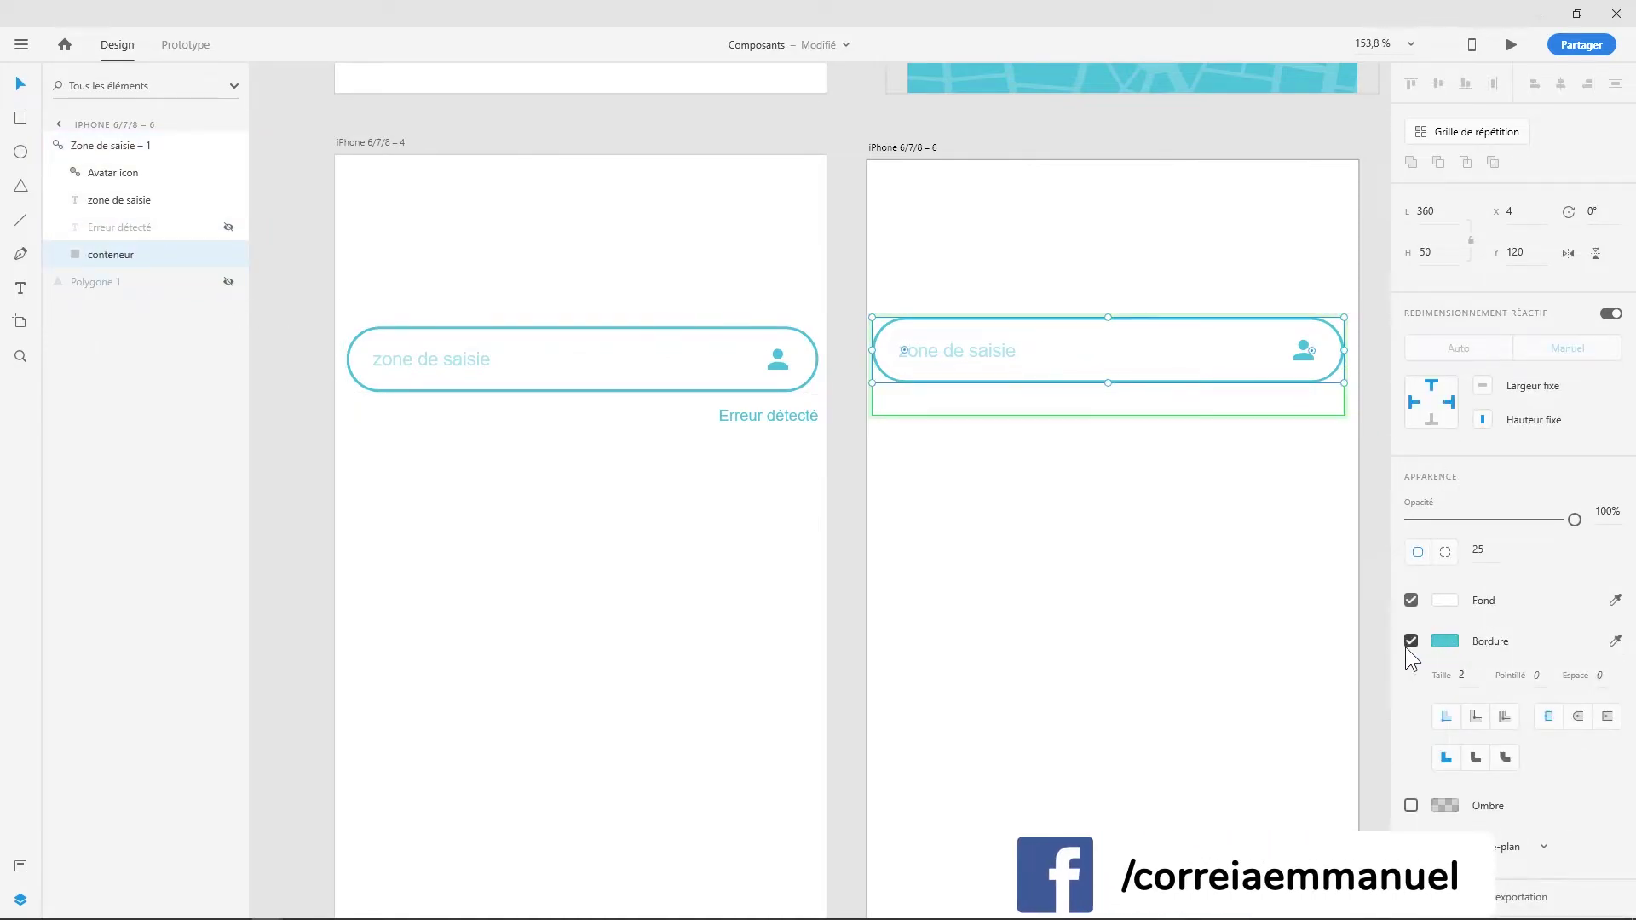
pyautogui.click(1410, 641)
pyautogui.click(1451, 596)
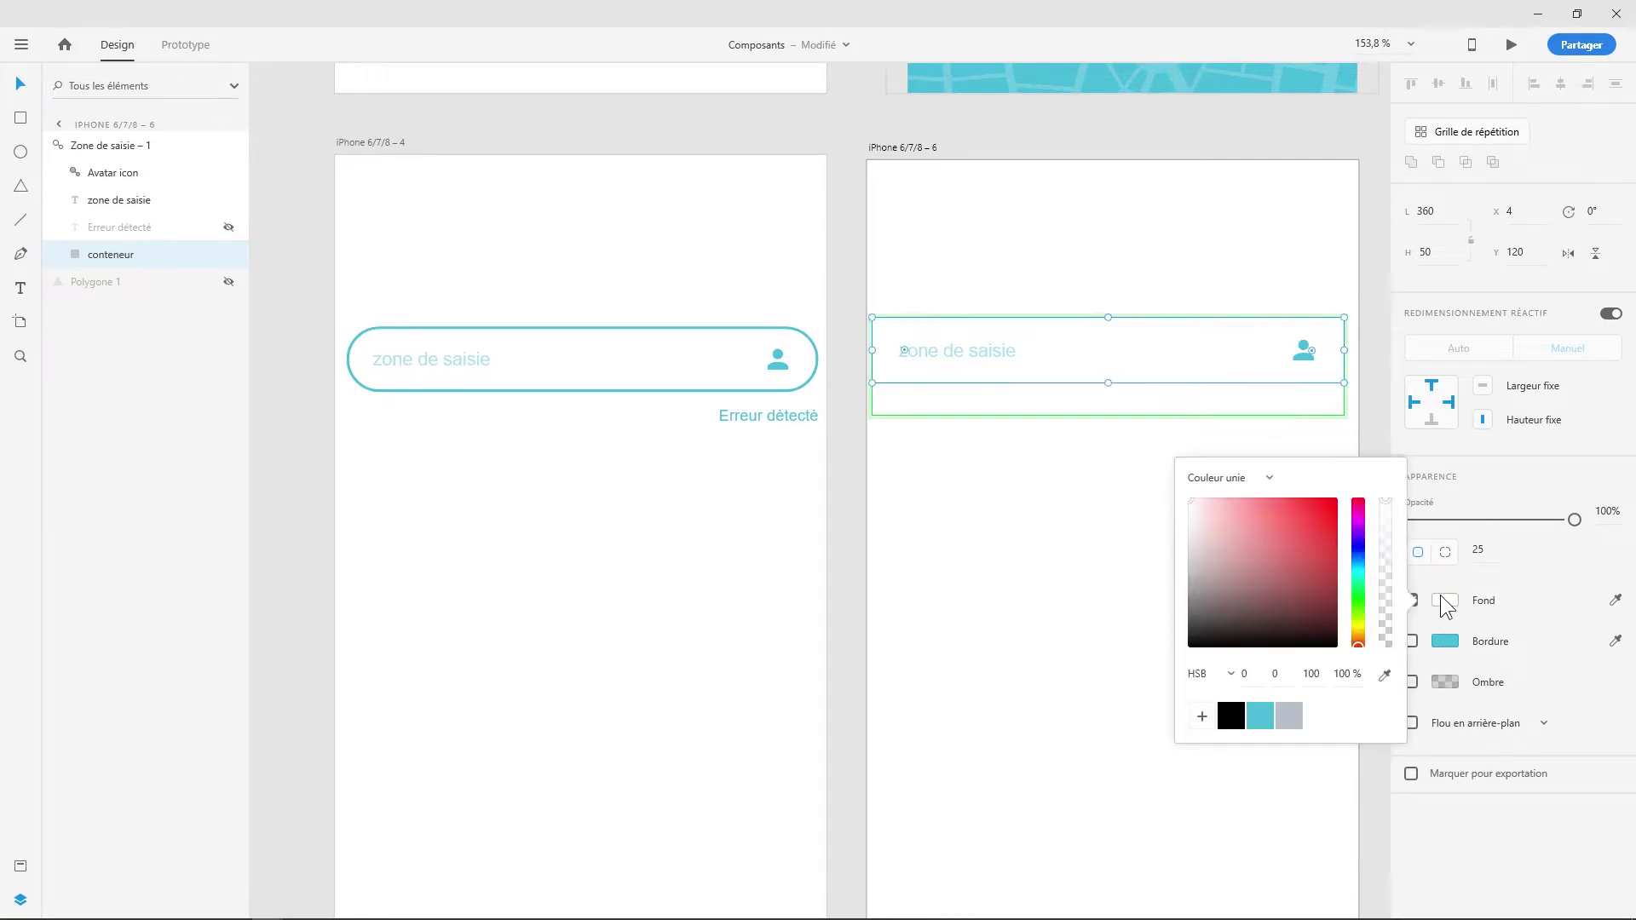
pyautogui.click(1261, 716)
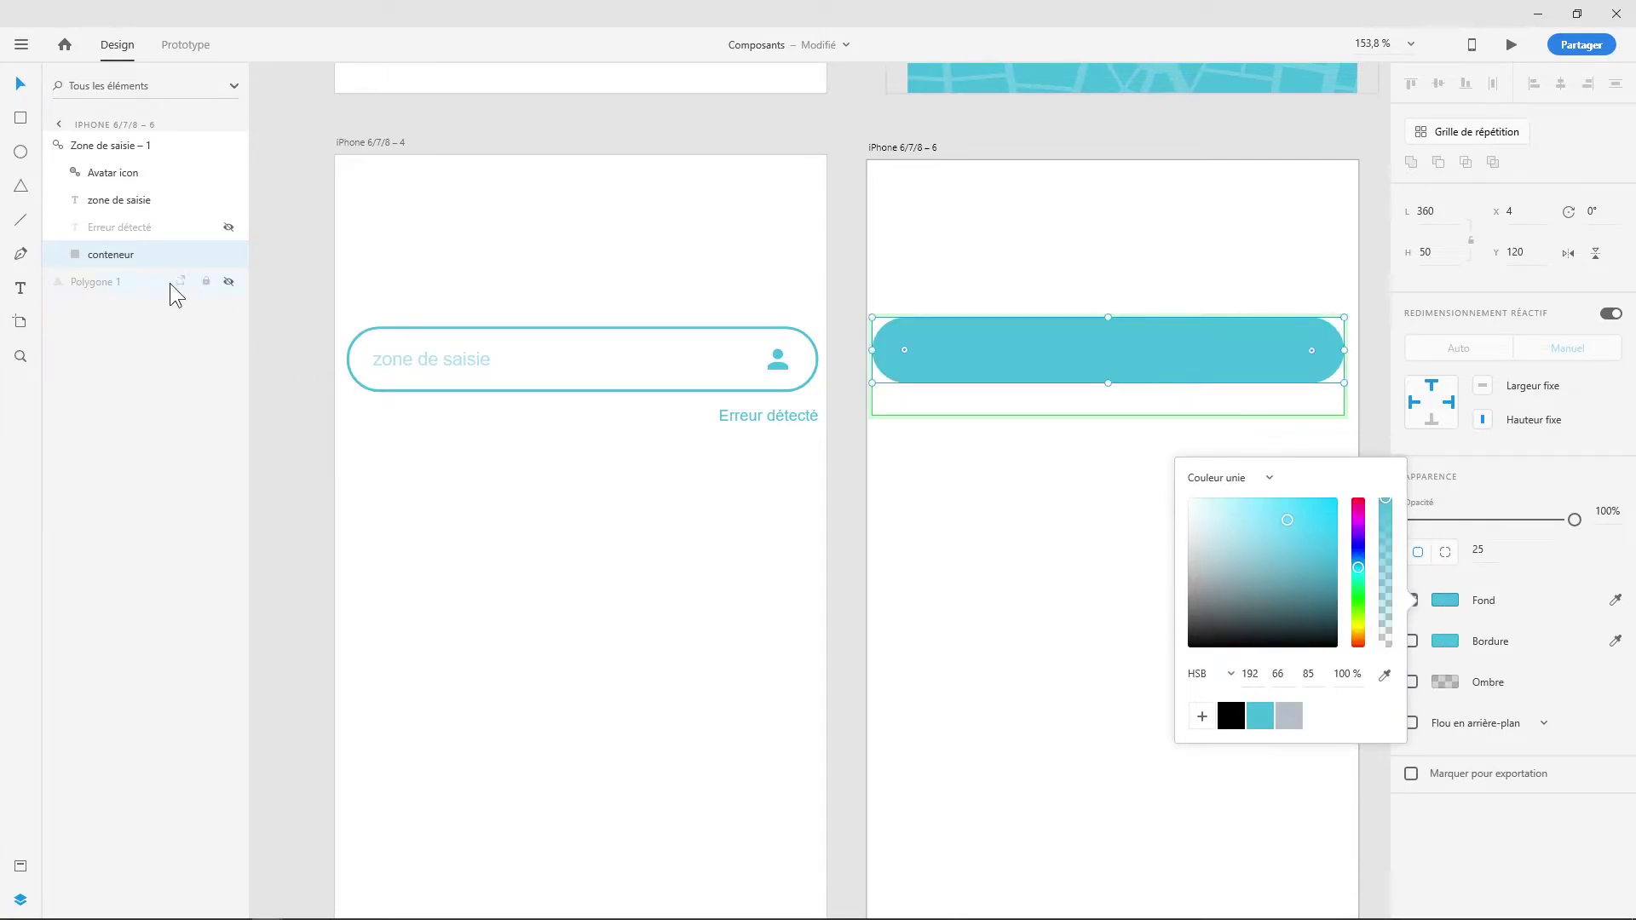
# - Make the avatar icon white and lighten the placeholder text to near white
pyautogui.click(104, 180)
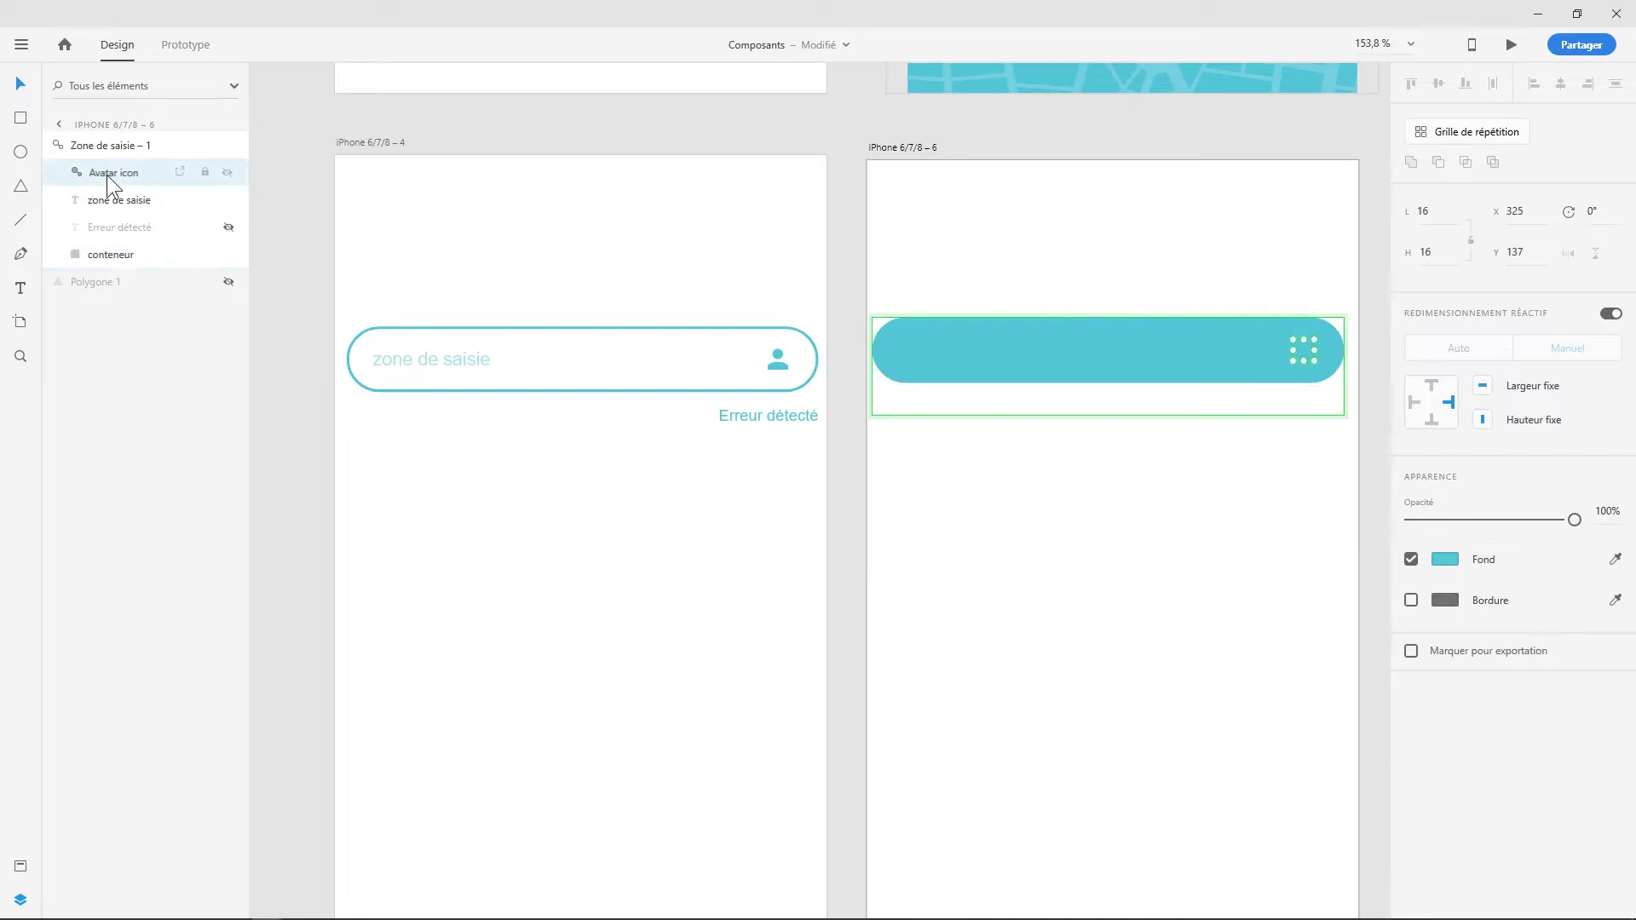
pyautogui.click(1459, 564)
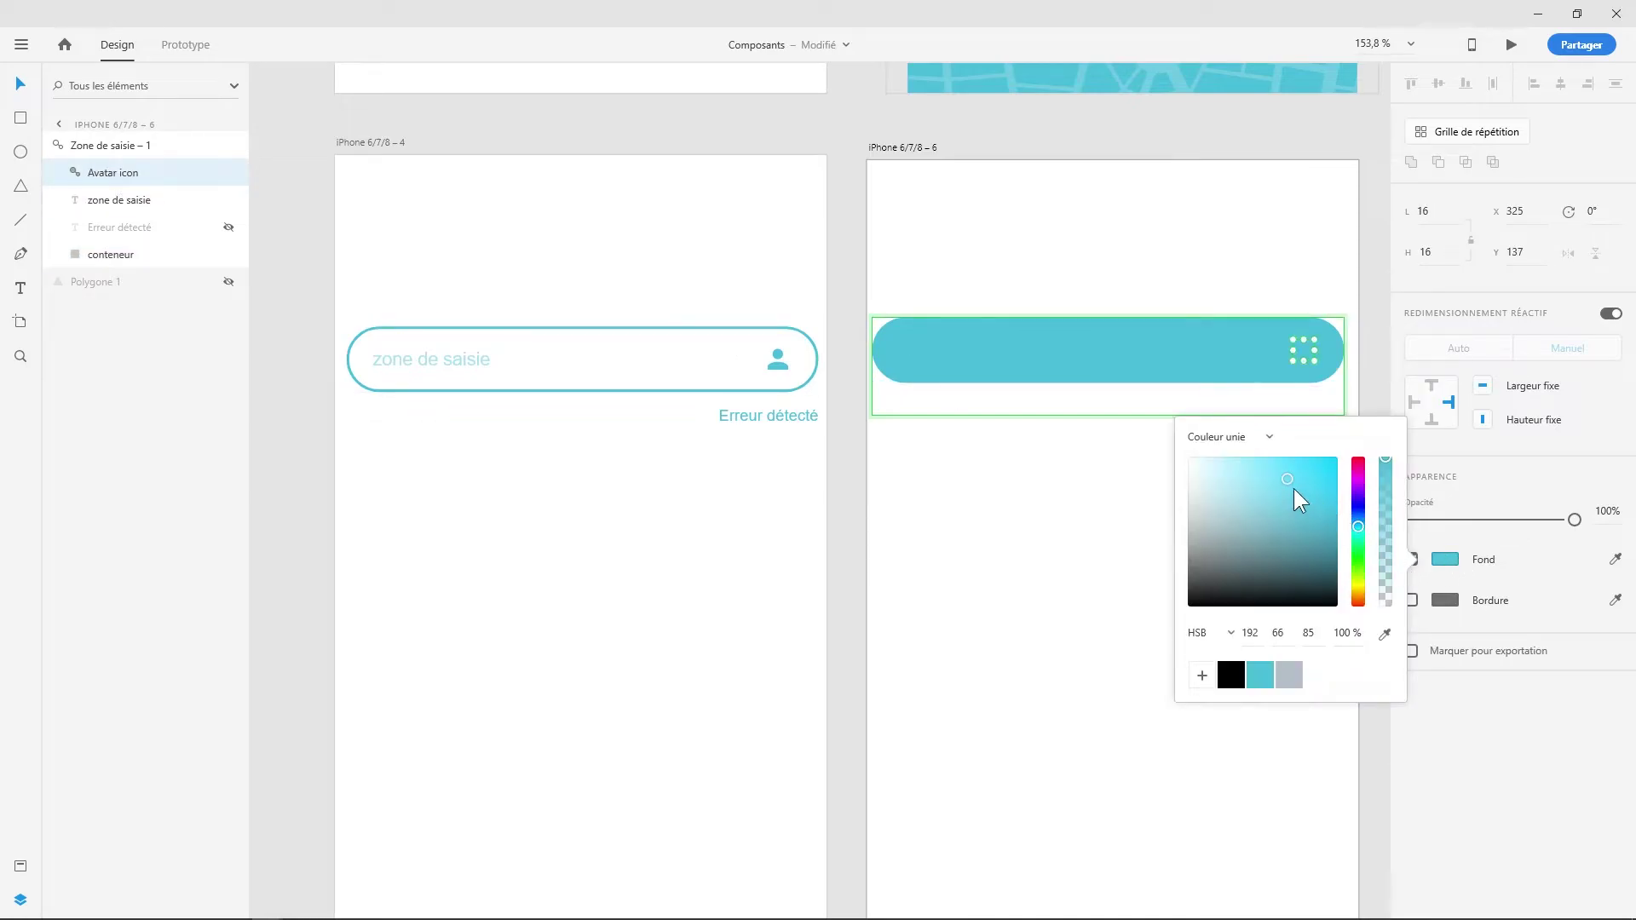
pyautogui.moveTo(1297, 497); pyautogui.dragTo(1168, 464)
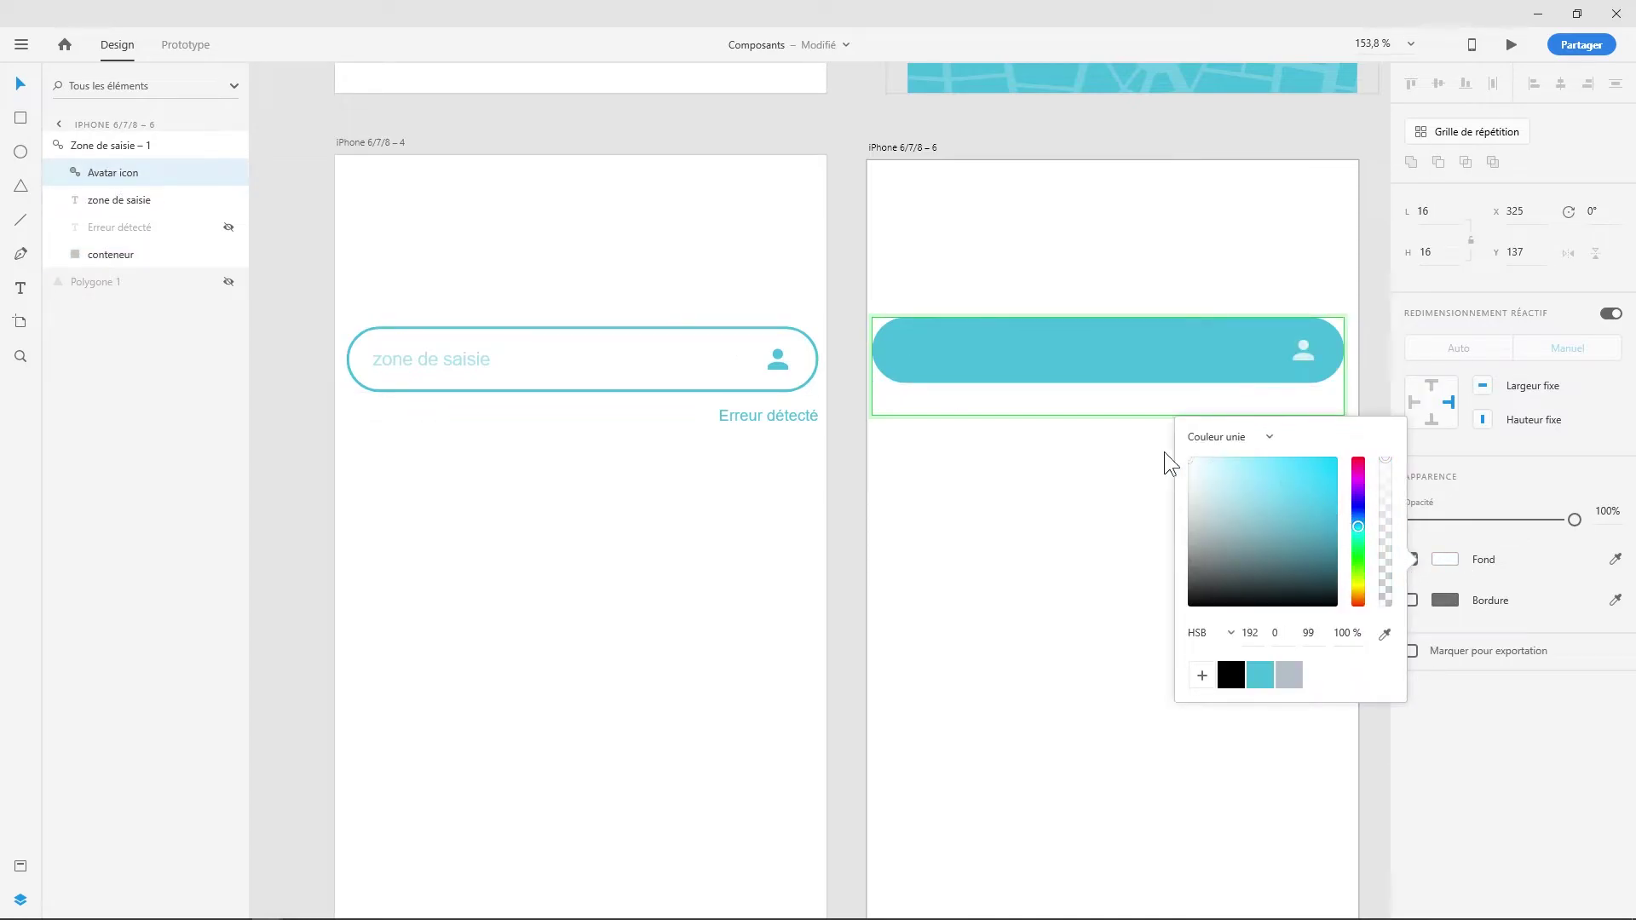
pyautogui.press('Escape')
pyautogui.click(104, 204)
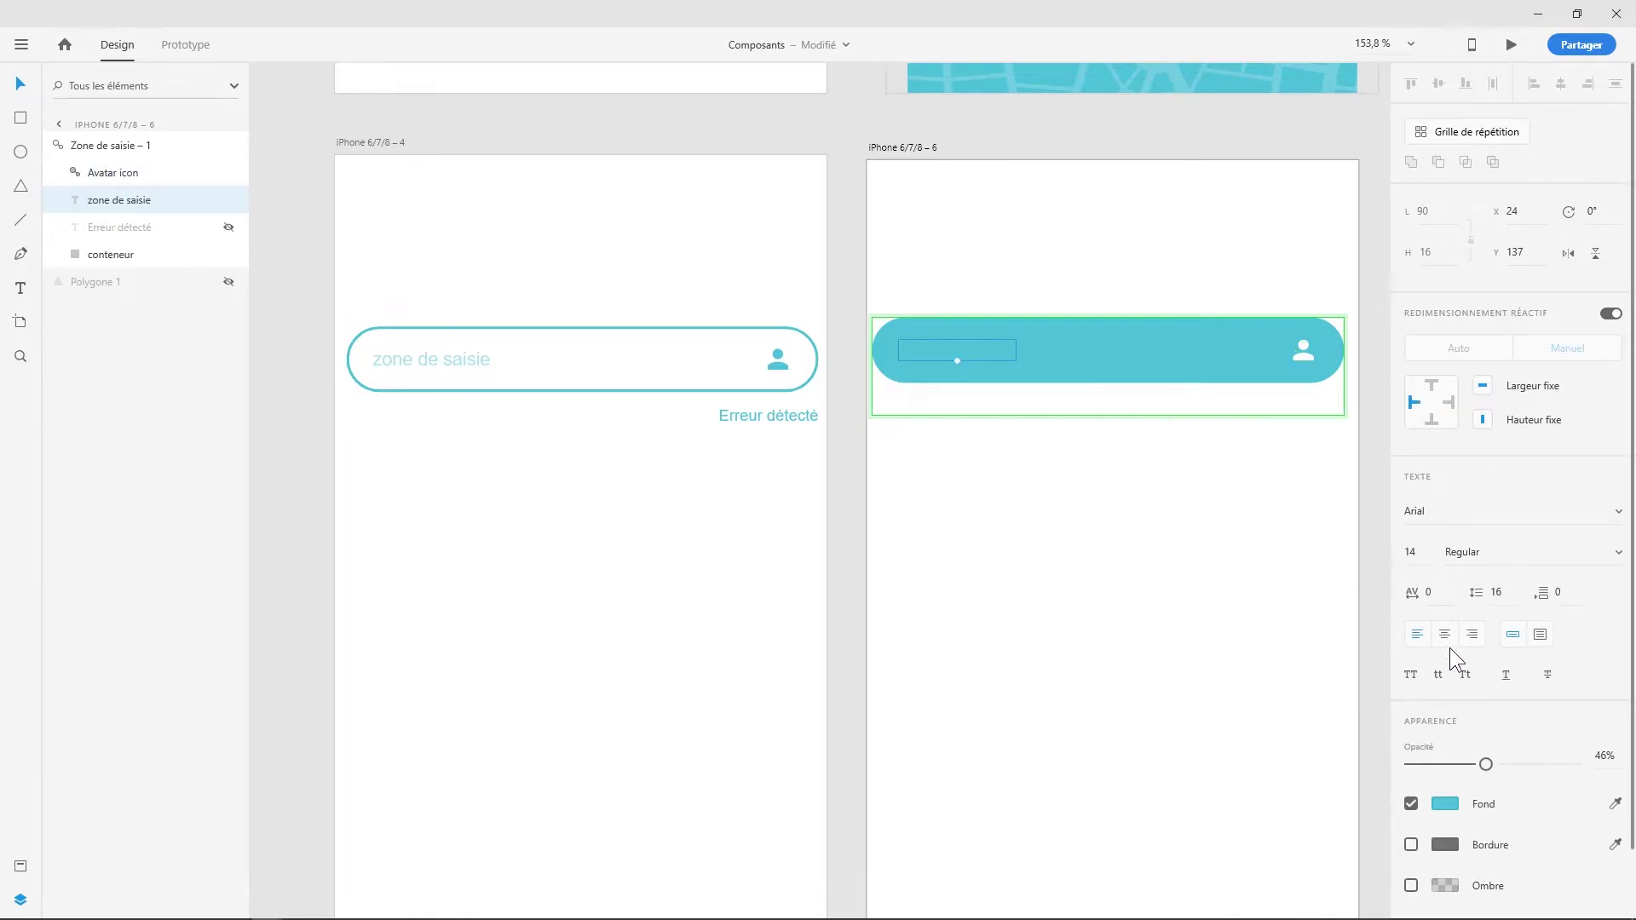
pyautogui.click(1446, 804)
pyautogui.moveTo(1231, 692); pyautogui.dragTo(1197, 682)
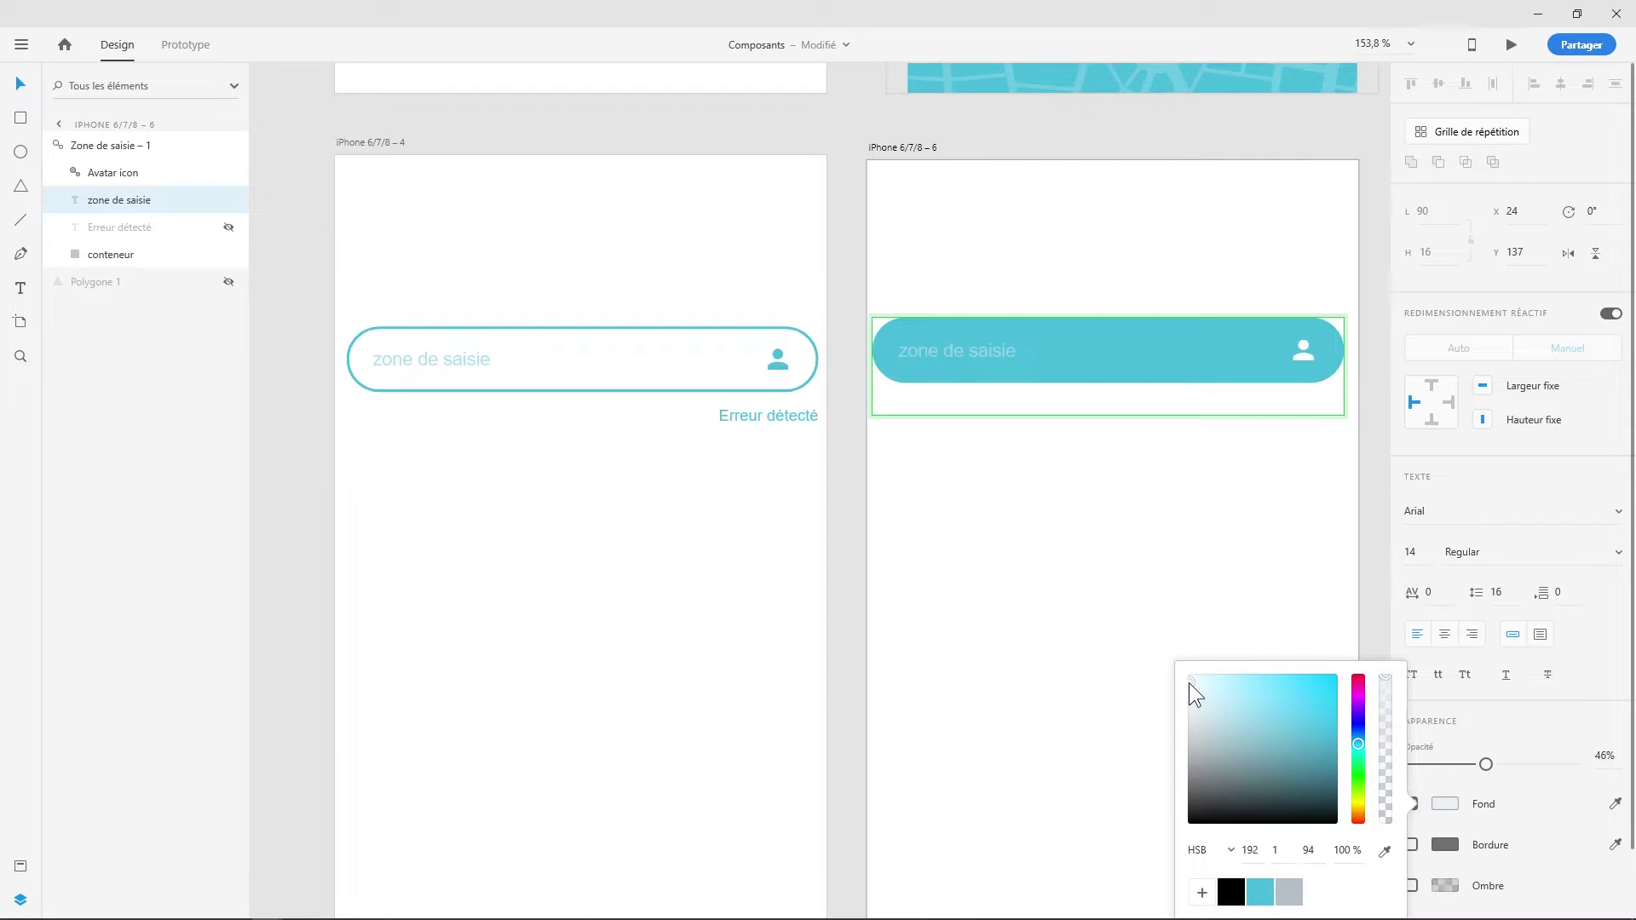
pyautogui.click(1148, 566)
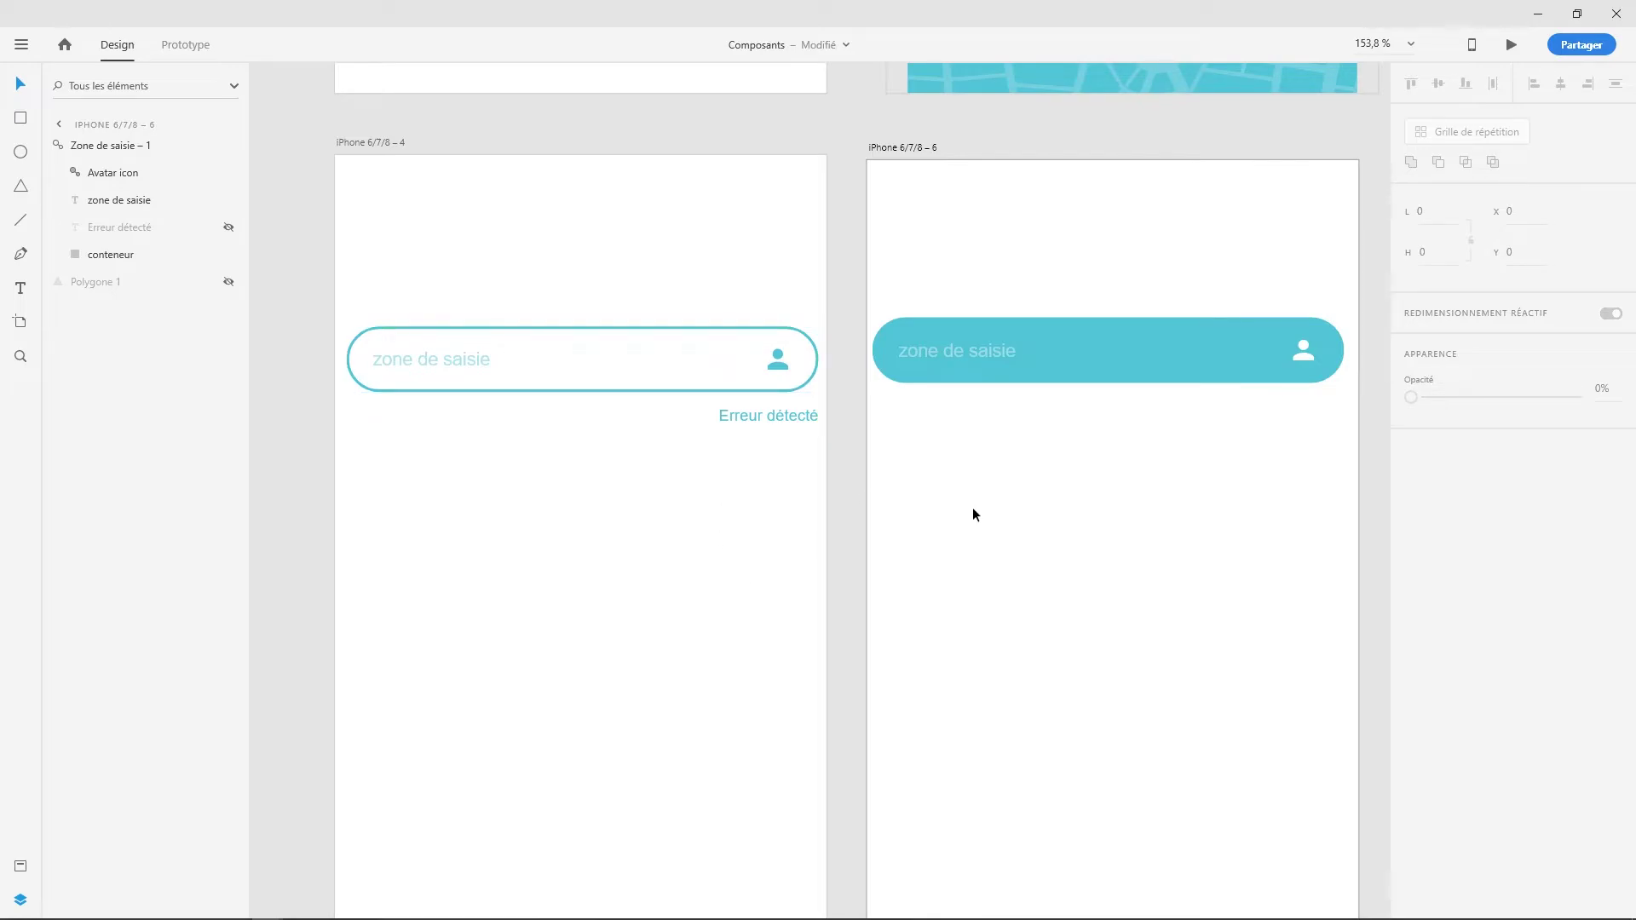
# - Duplicate the teal field below and replace its placeholder with a sample e-mail address
pyautogui.click(1103, 358)
pyautogui.moveTo(1104, 356); pyautogui.dragTo(1113, 453)
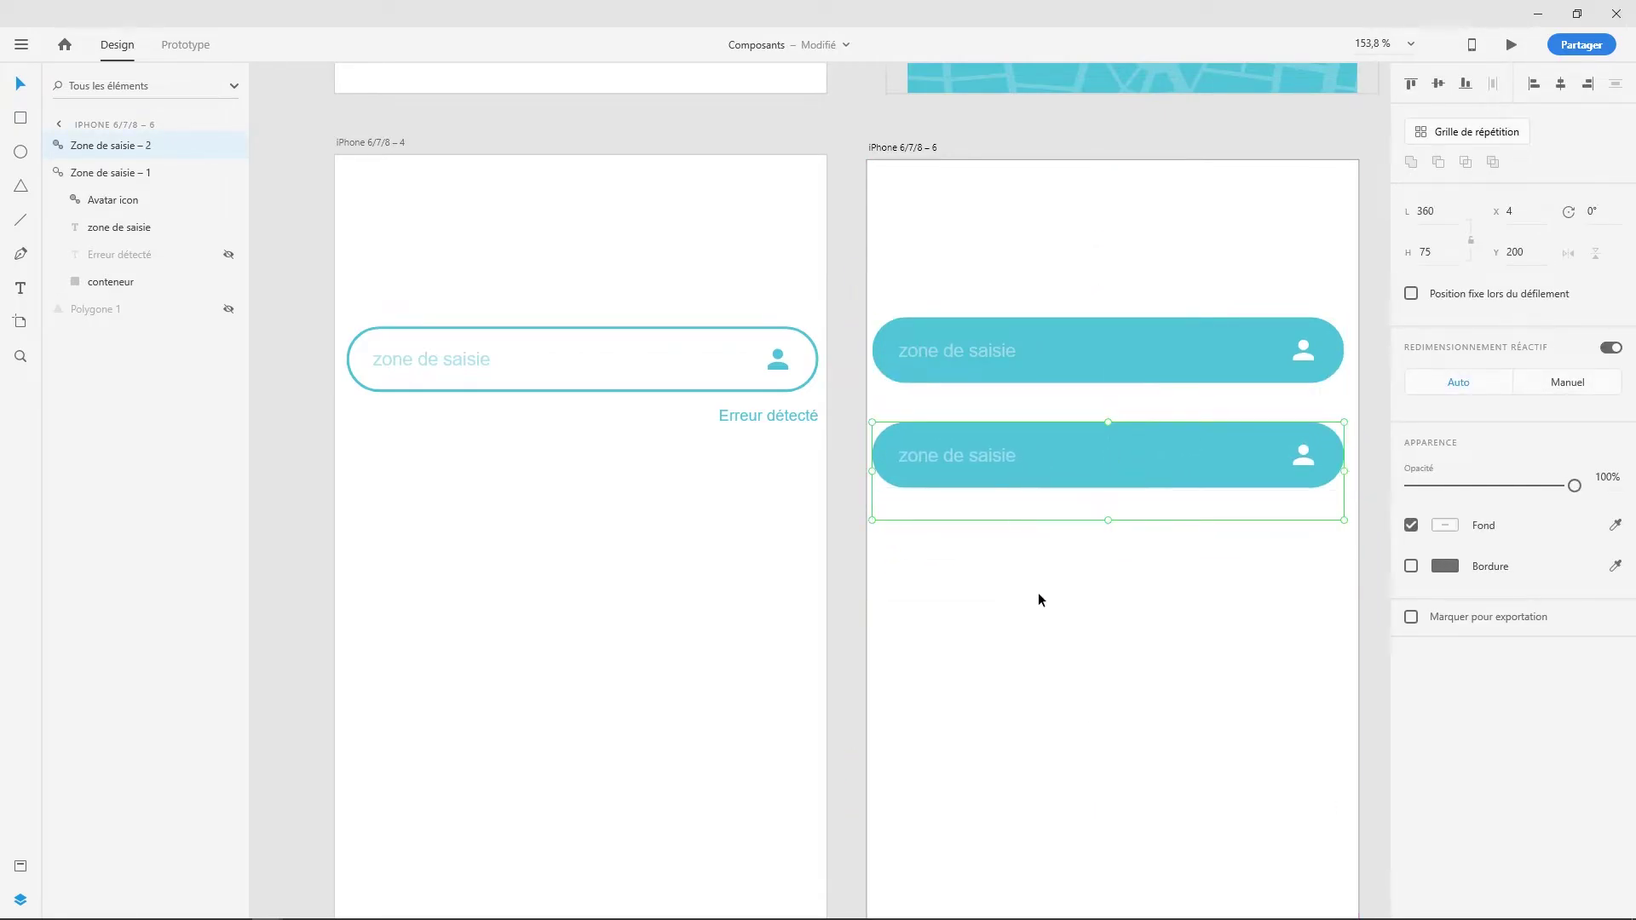
pyautogui.doubleClick(980, 458)
pyautogui.doubleClick(981, 458)
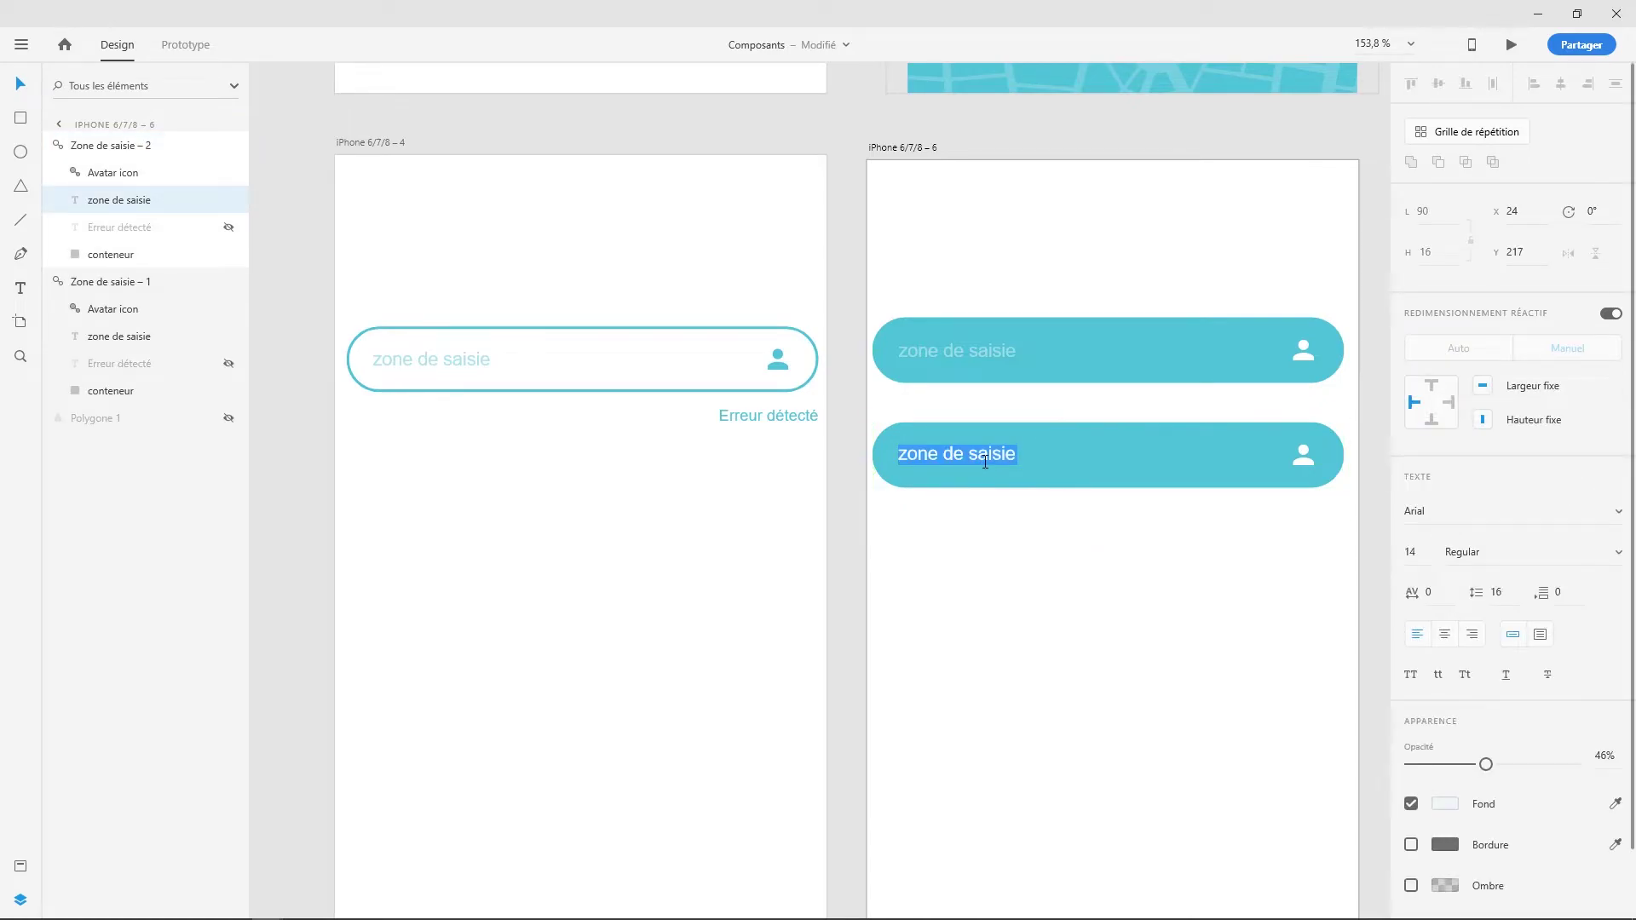
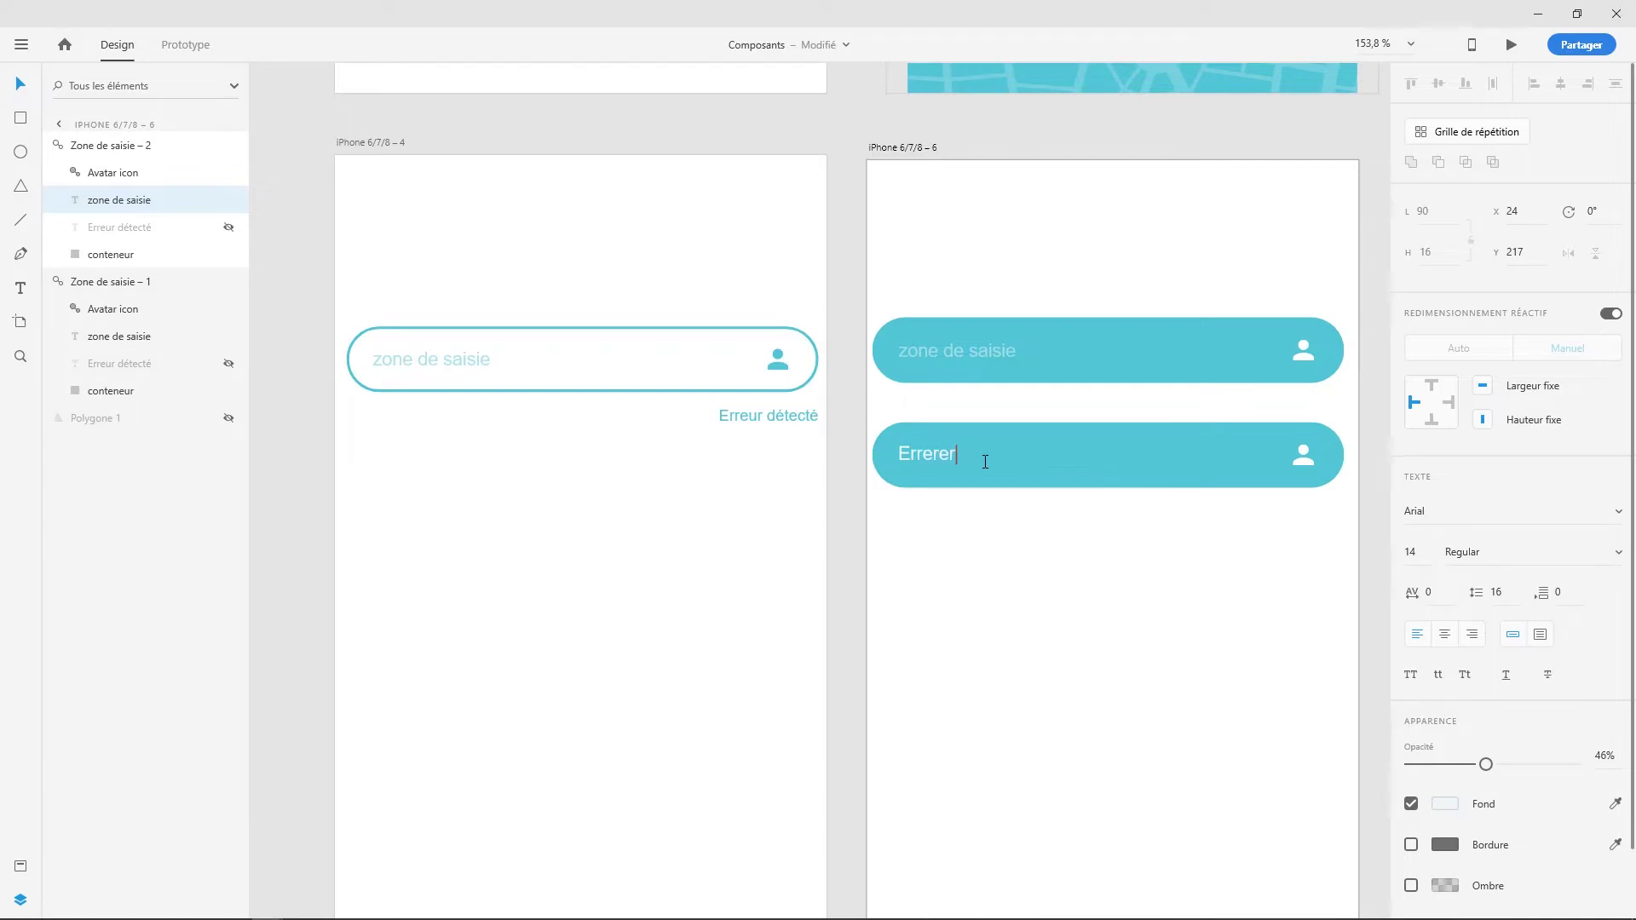
pyautogui.press('Escape')
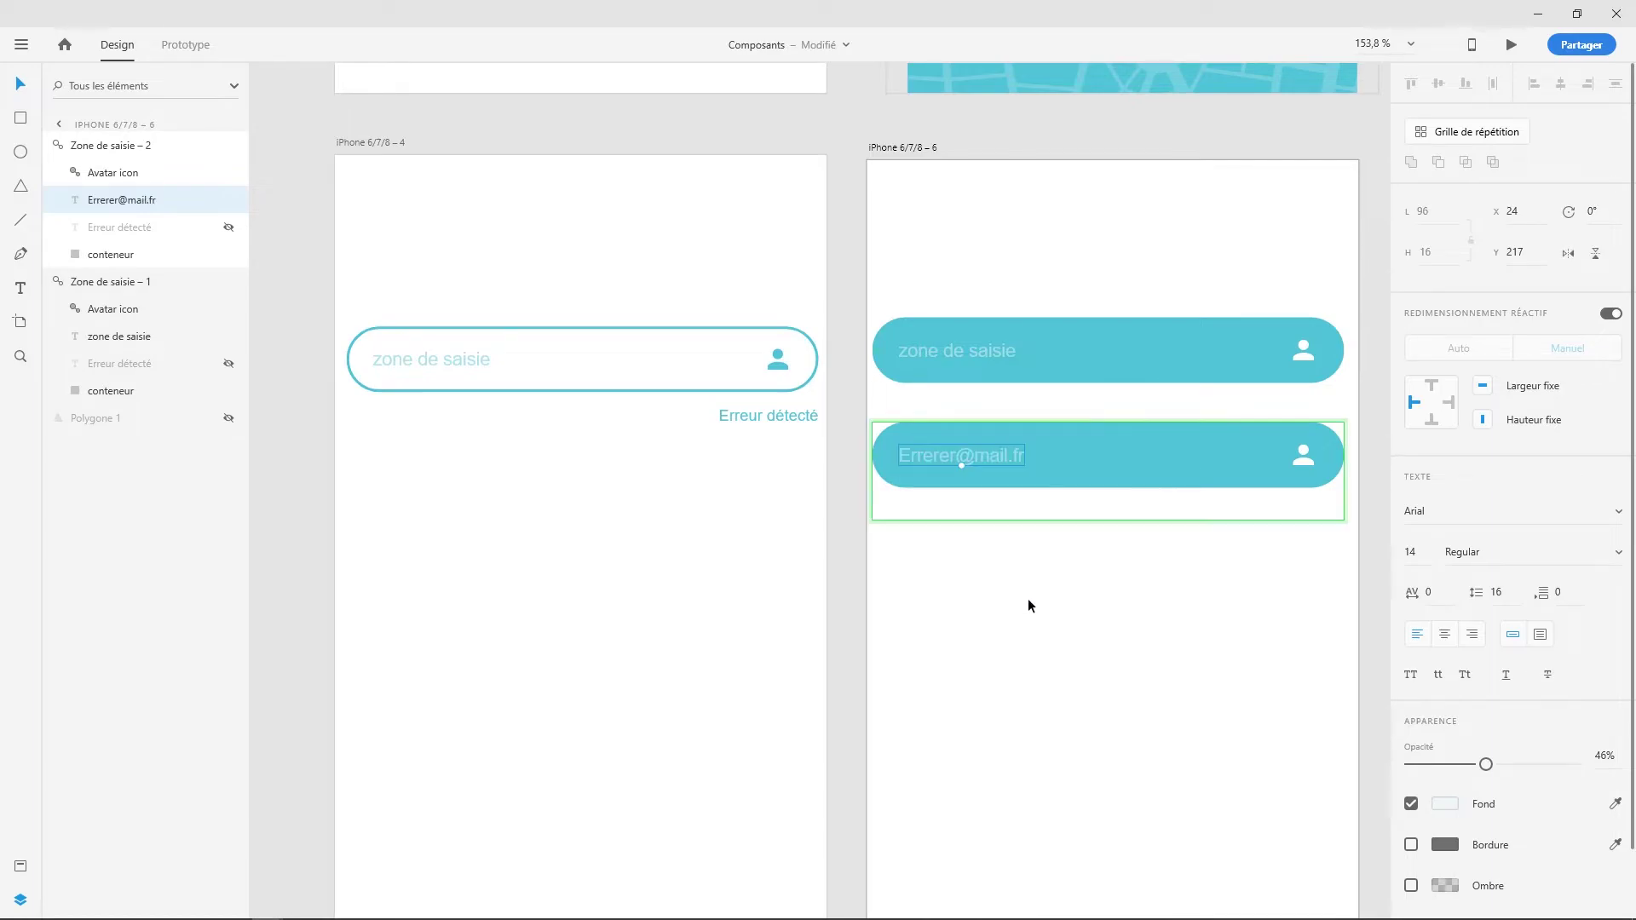
# - Unhide the 'Erreur détecté' message under the new field
pyautogui.click(1290, 486)
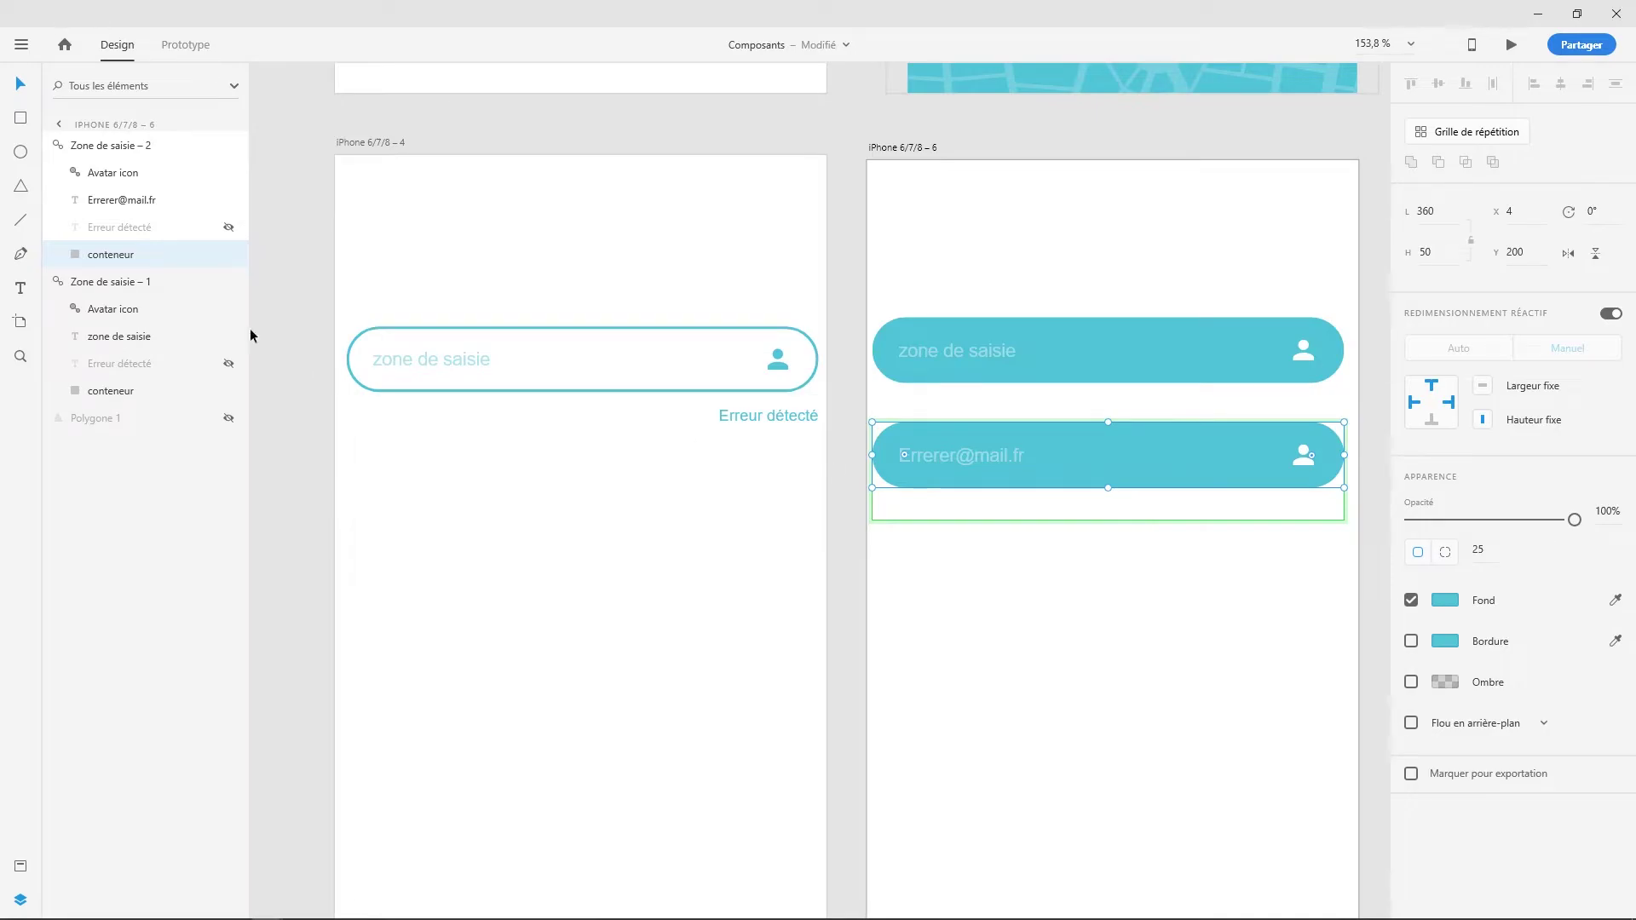
pyautogui.click(228, 228)
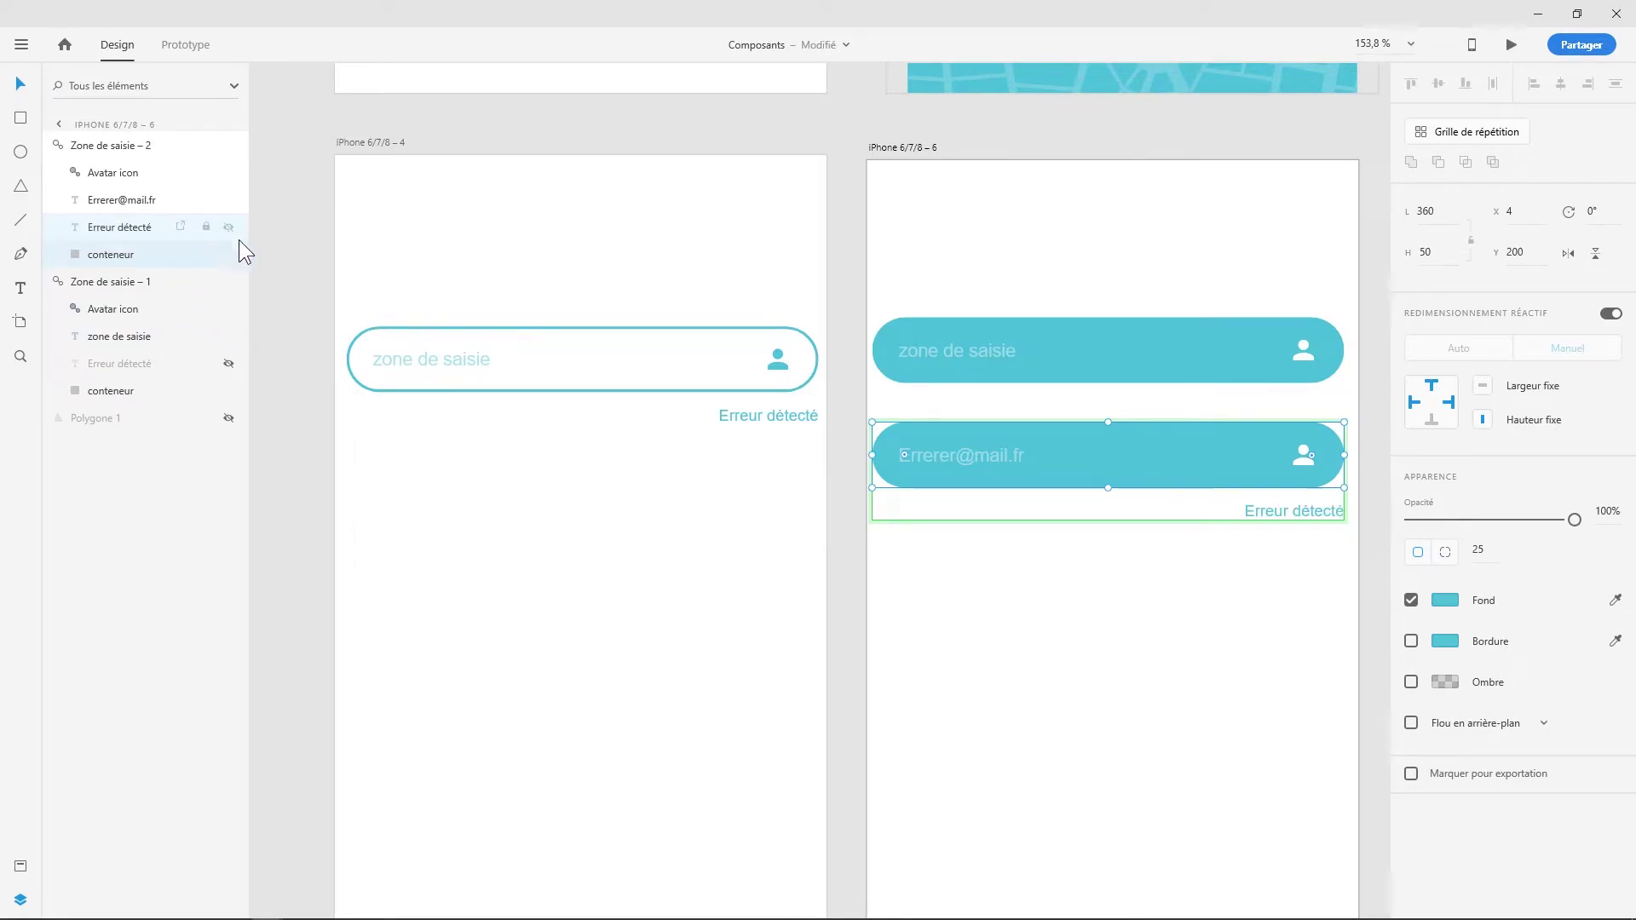
pyautogui.click(1294, 610)
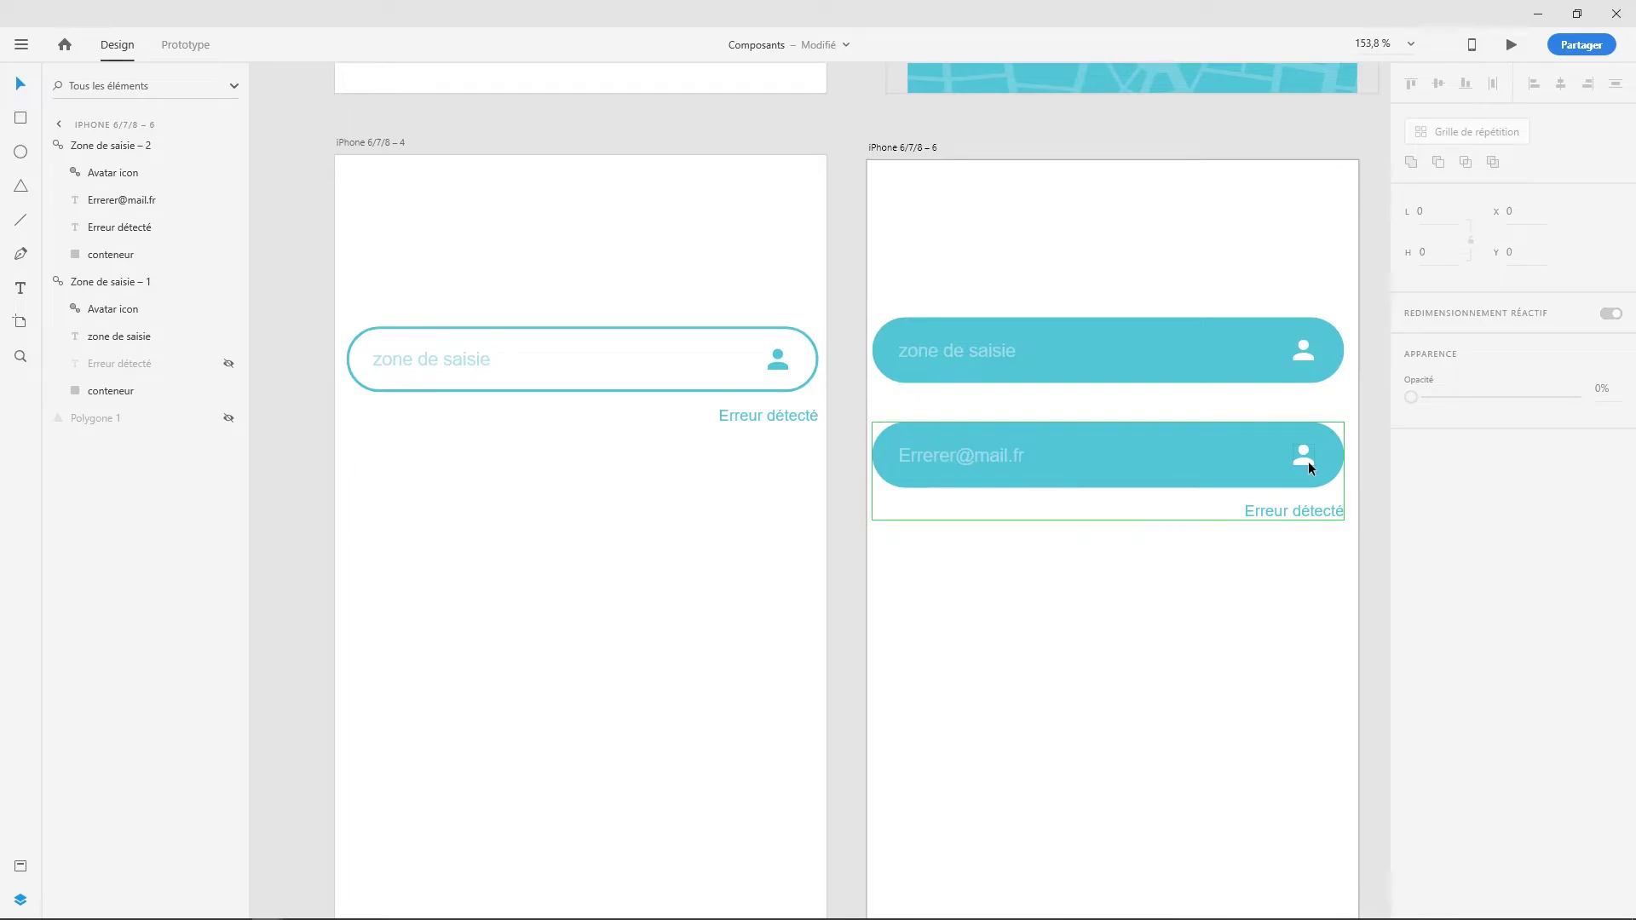
# - Swap the second field's avatar icon for the Alerte component and fill it white
pyautogui.doubleClick(1307, 462)
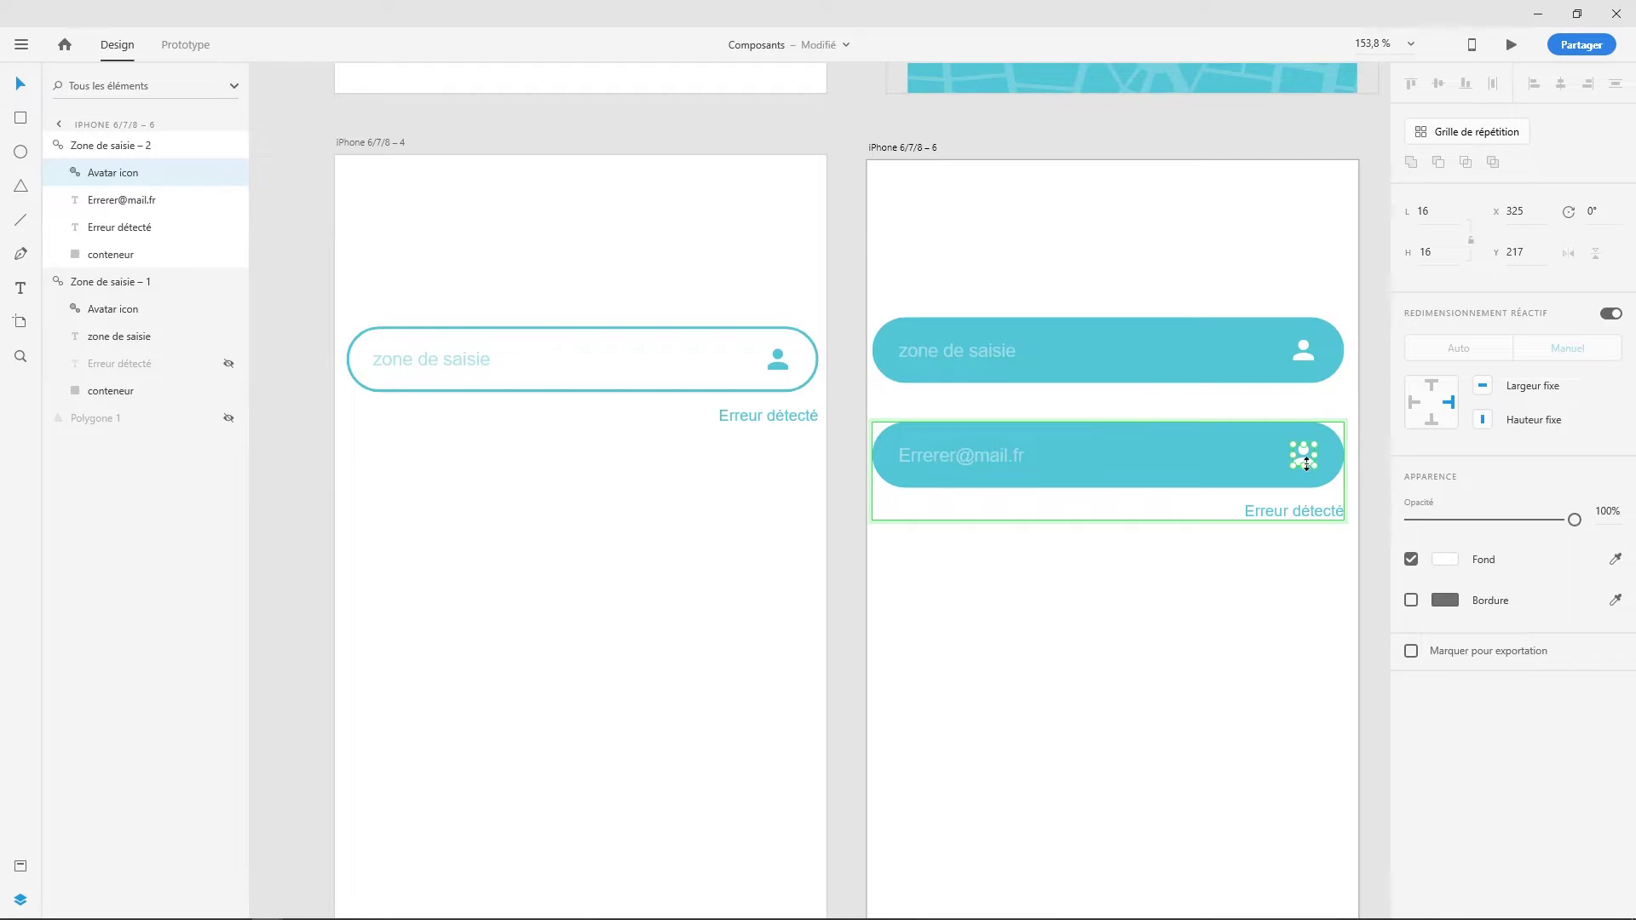
pyautogui.scroll(5, 1309, 462)
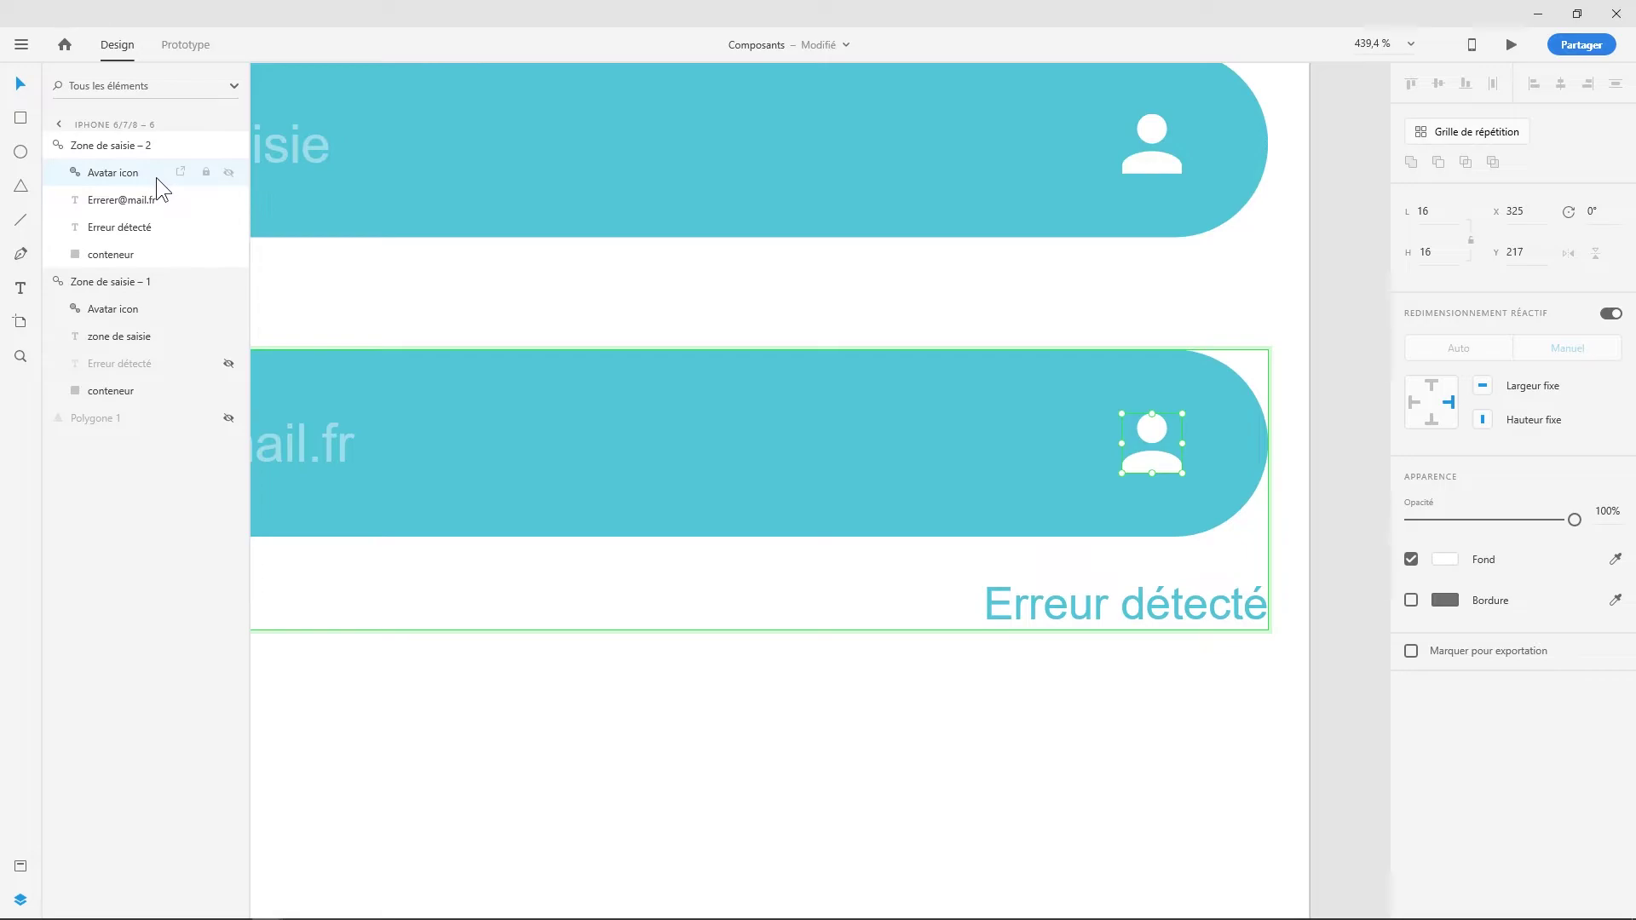
pyautogui.click(20, 868)
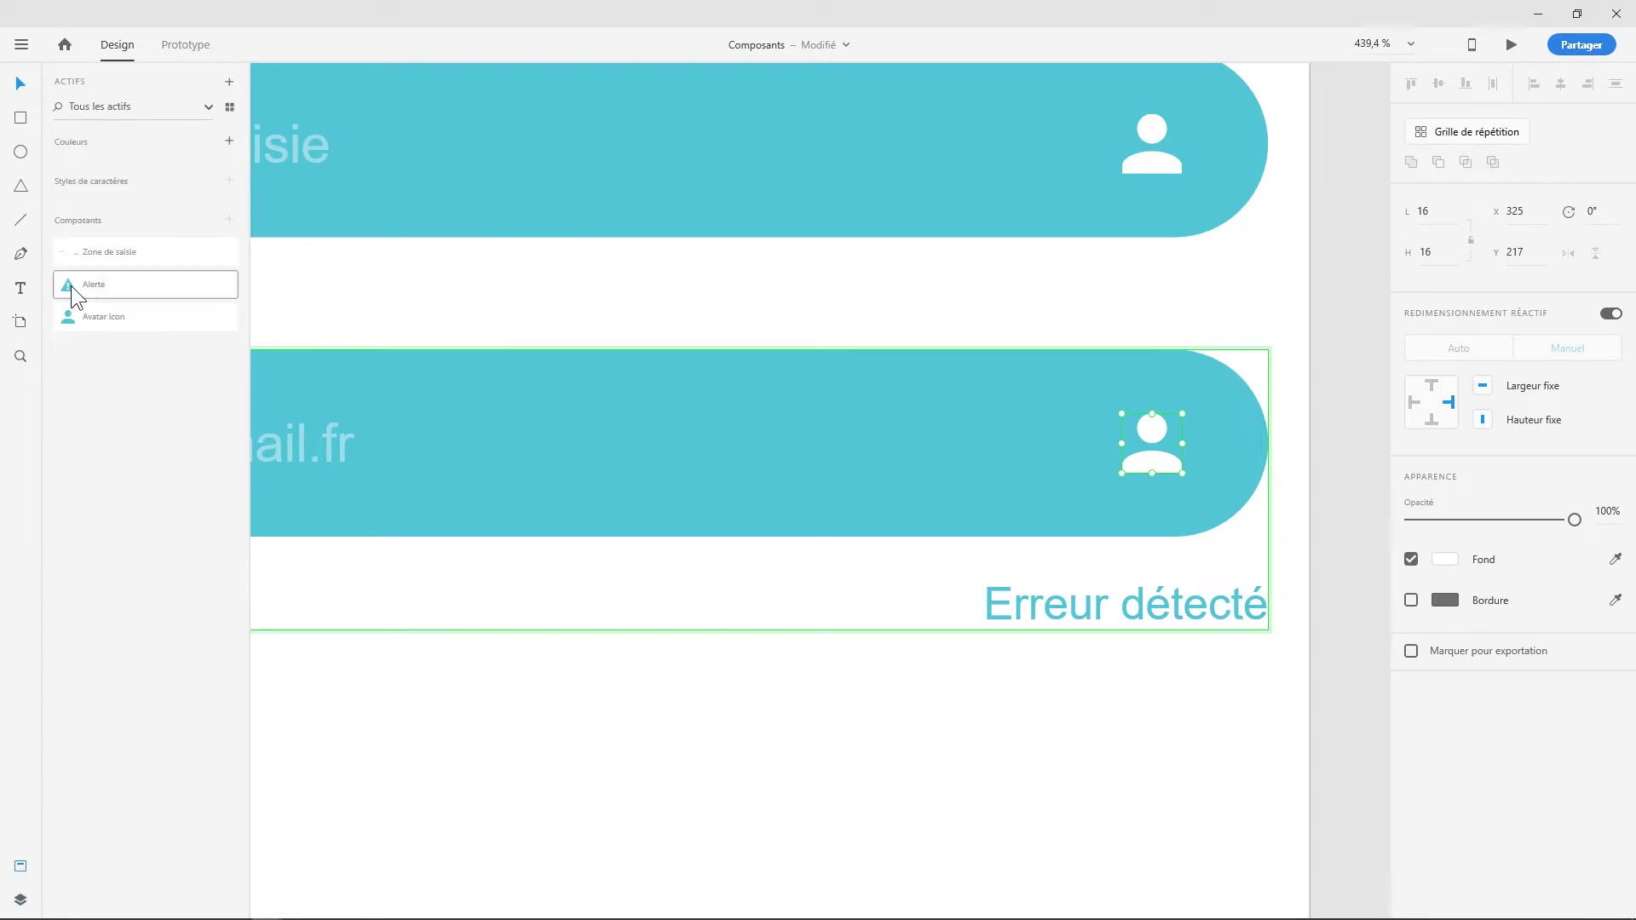
pyautogui.moveTo(68, 284); pyautogui.dragTo(1157, 445)
pyautogui.hotkey('ctrl', 'z')
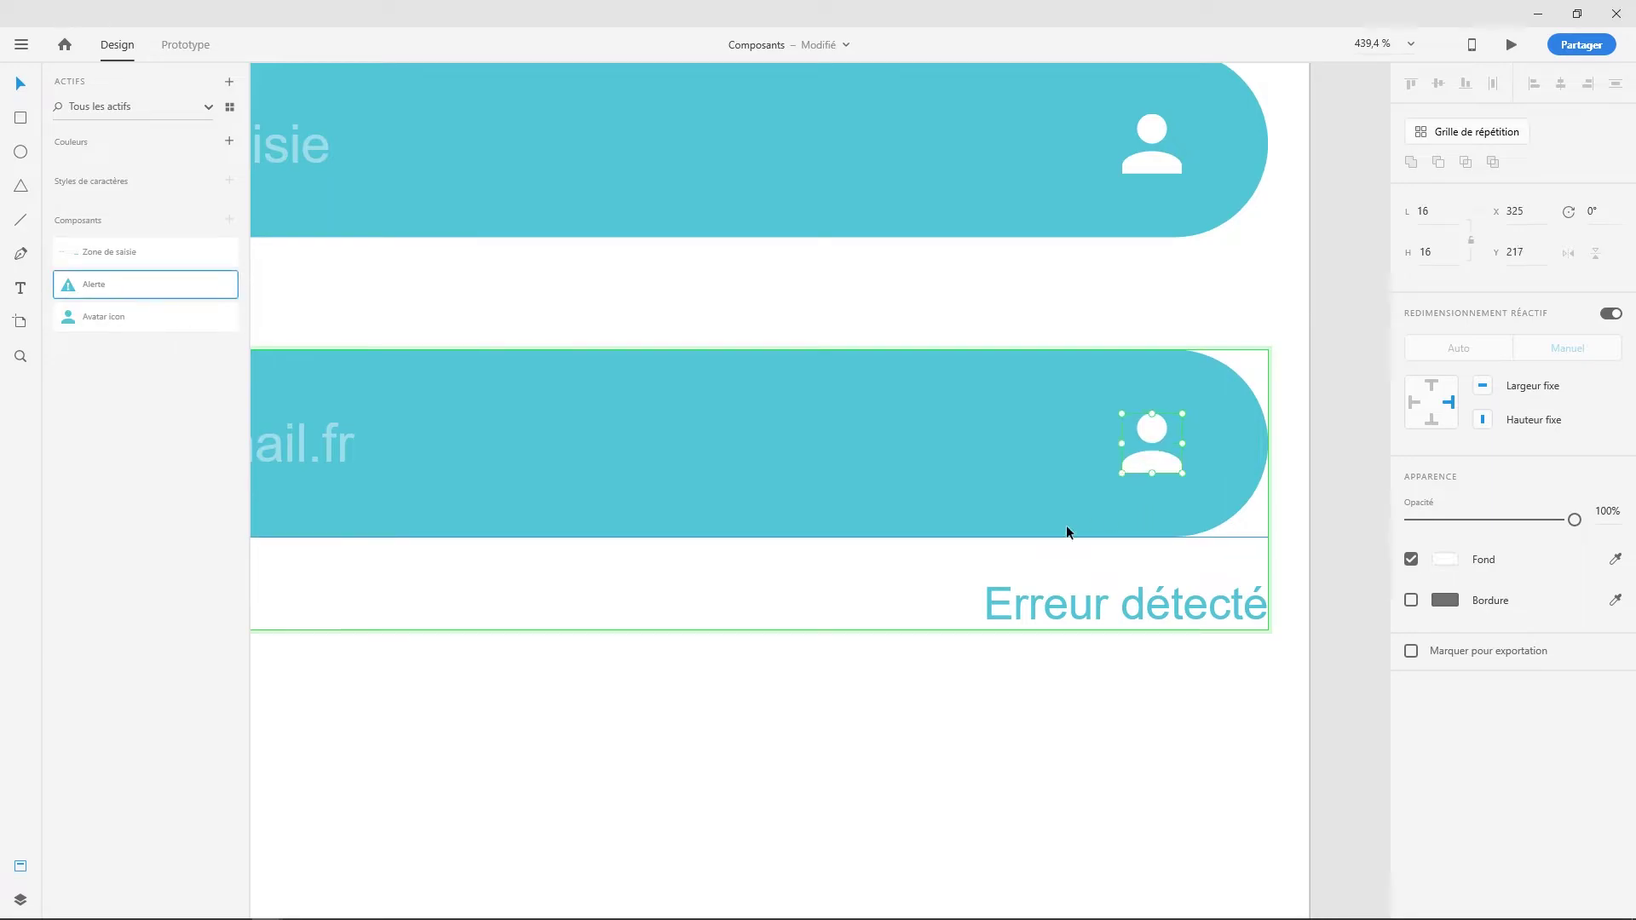
pyautogui.moveTo(81, 278); pyautogui.dragTo(1203, 487)
pyautogui.moveTo(1157, 438); pyautogui.dragTo(1154, 438)
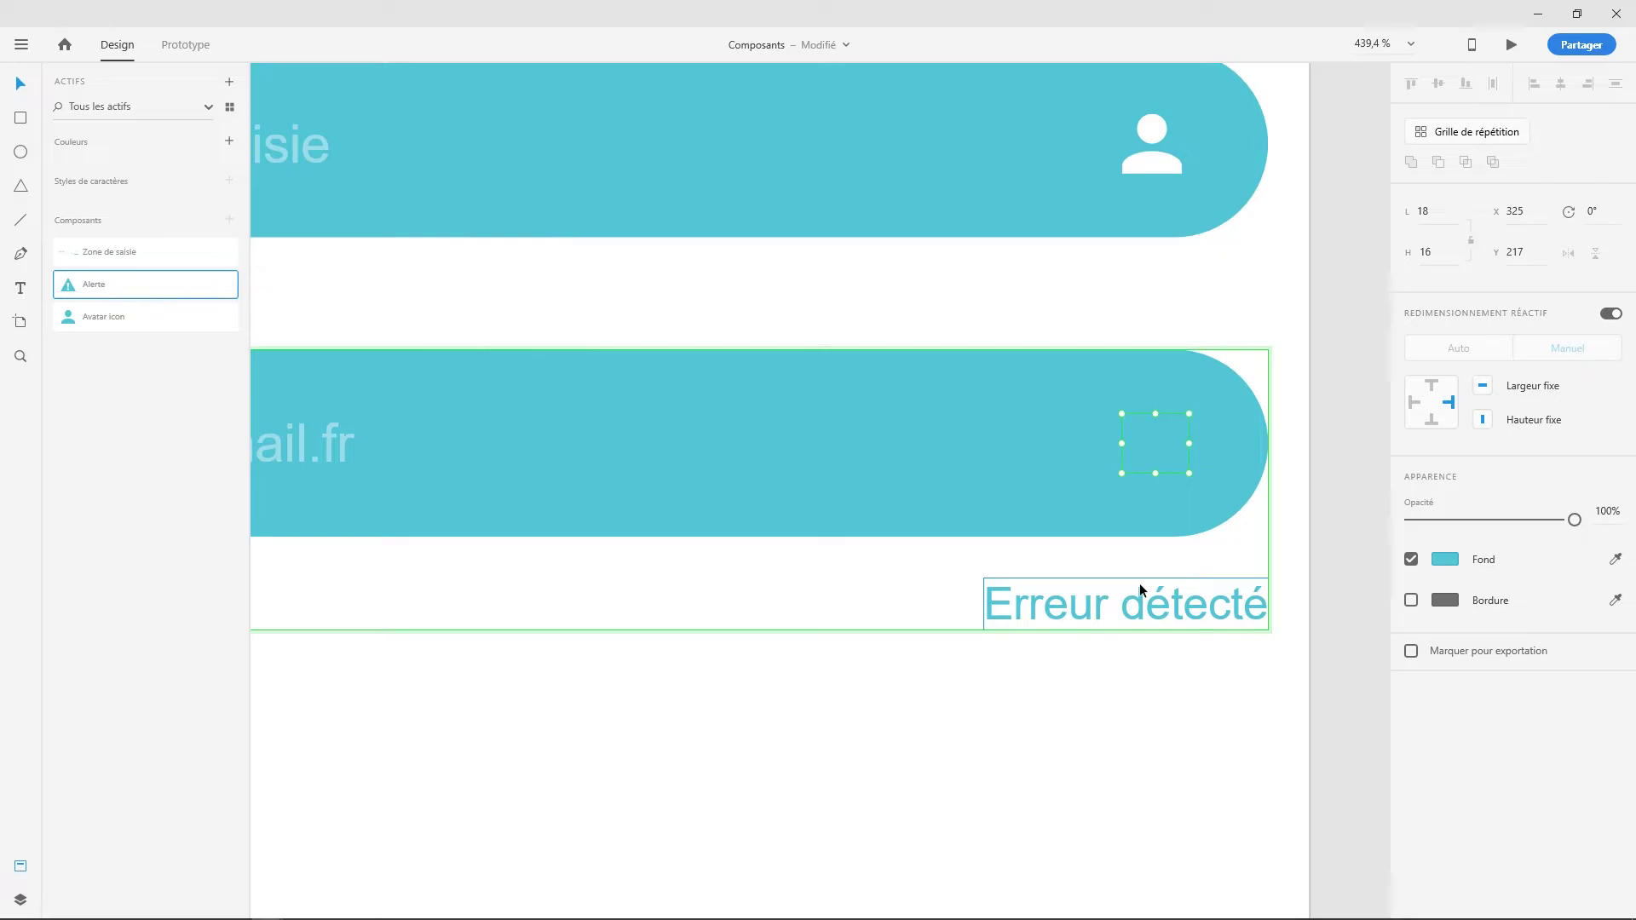
pyautogui.click(1446, 559)
pyautogui.moveTo(1304, 562); pyautogui.dragTo(1190, 460)
pyautogui.click(879, 688)
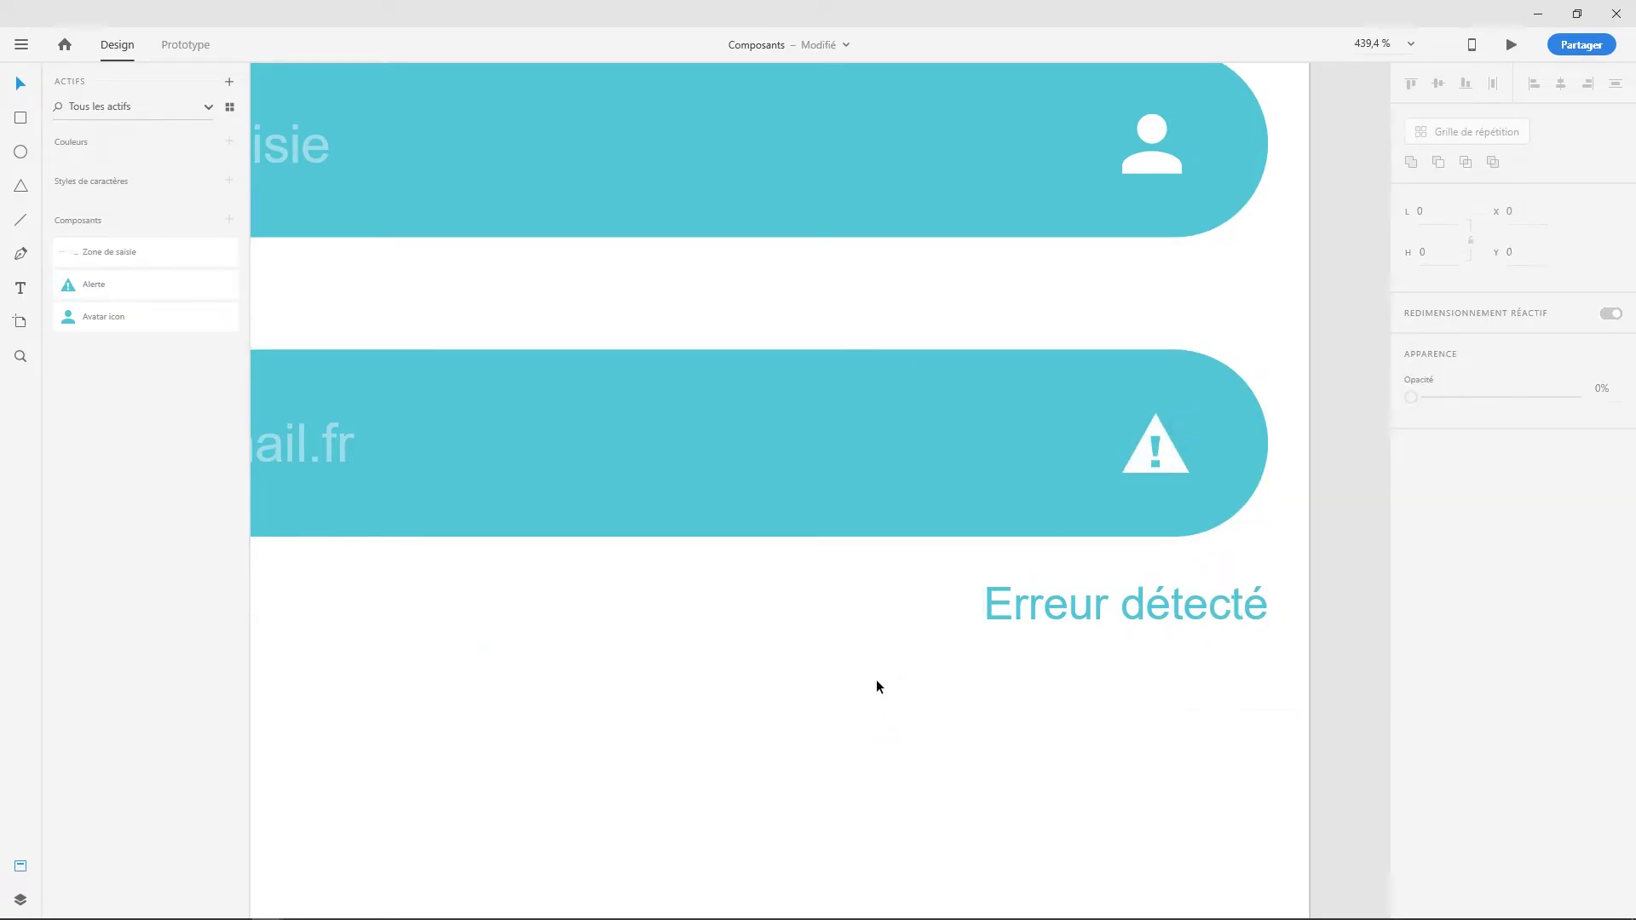
pyautogui.hotkey('ctrl', '2')
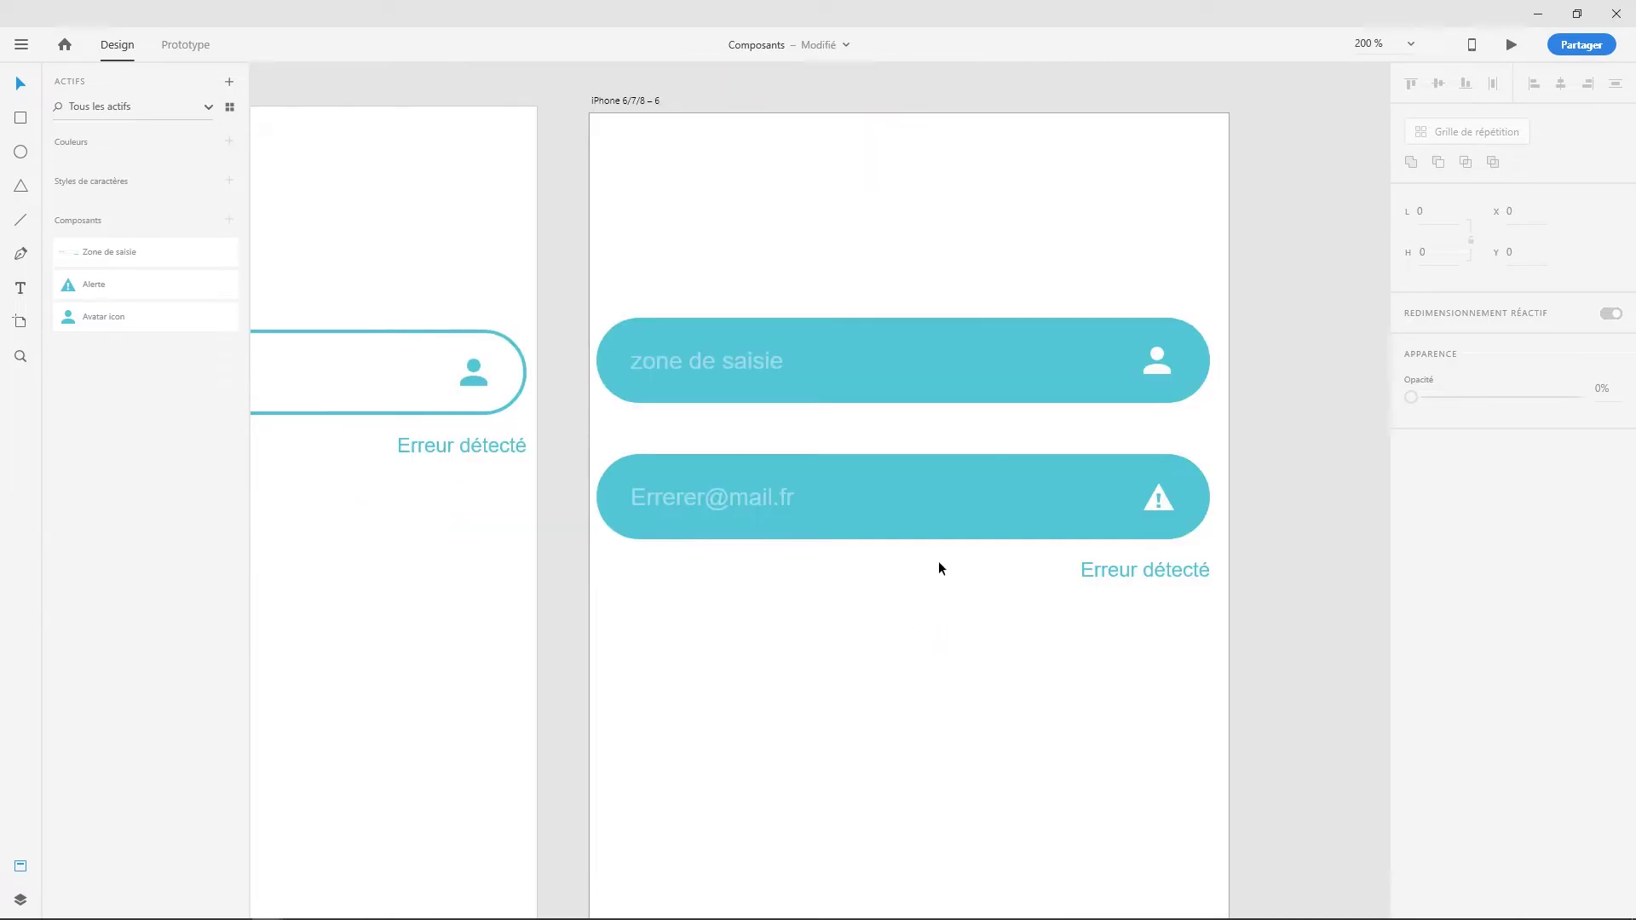
# - Duplicate the e-mail error field and place the copy below it
pyautogui.click(936, 537)
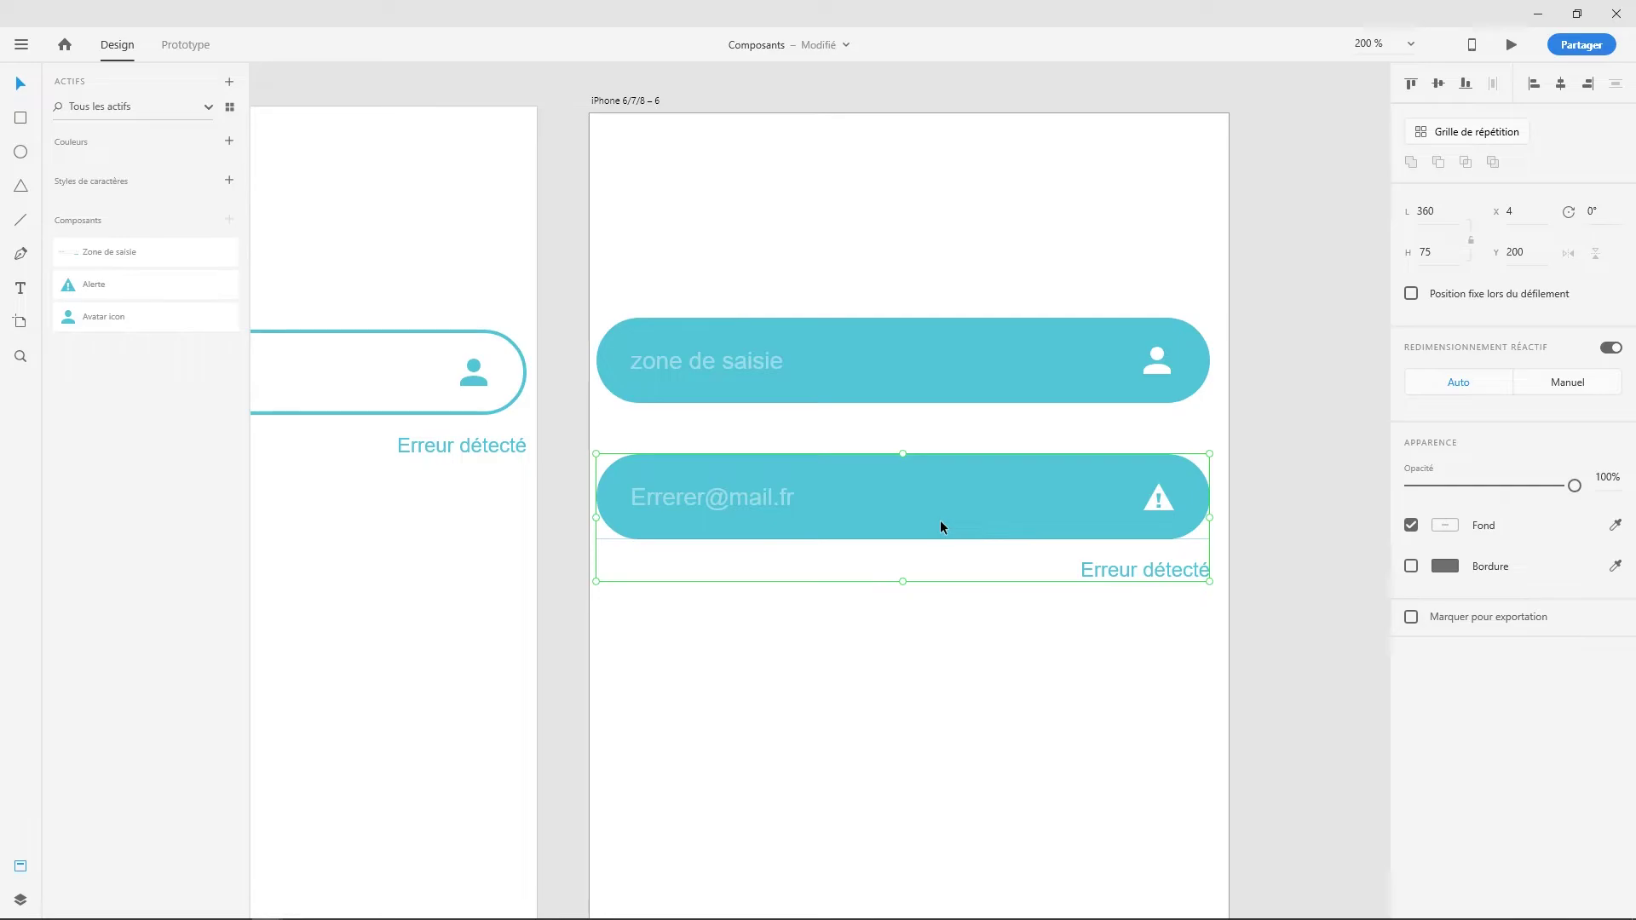
pyautogui.moveTo(928, 499); pyautogui.dragTo(950, 692)
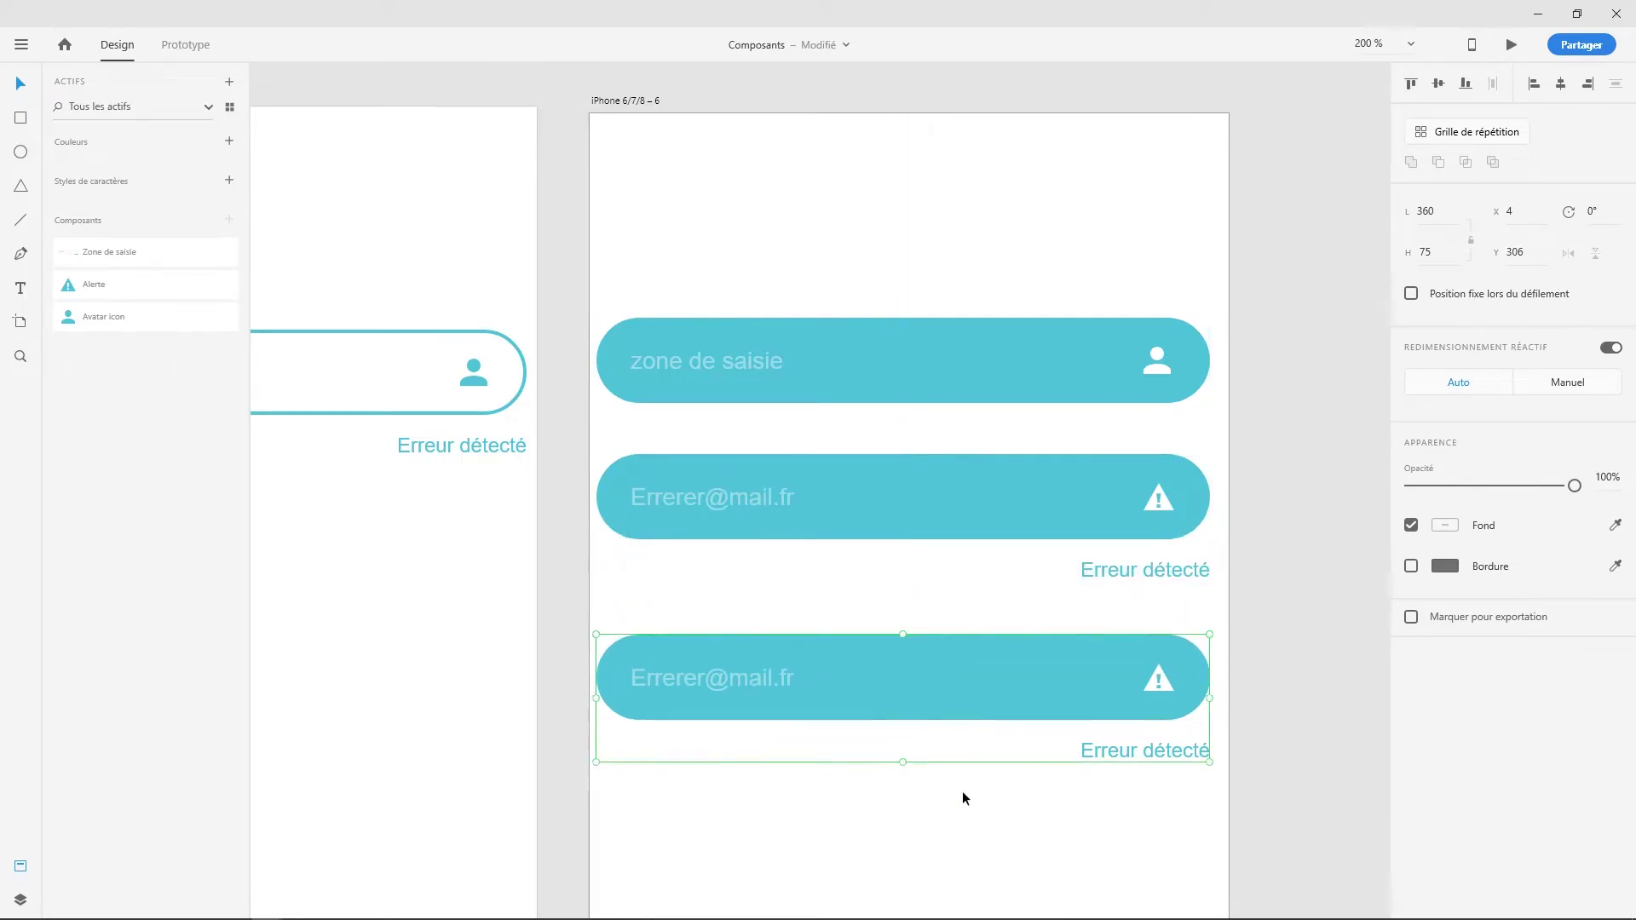
pyautogui.scroll(-2, 961, 791)
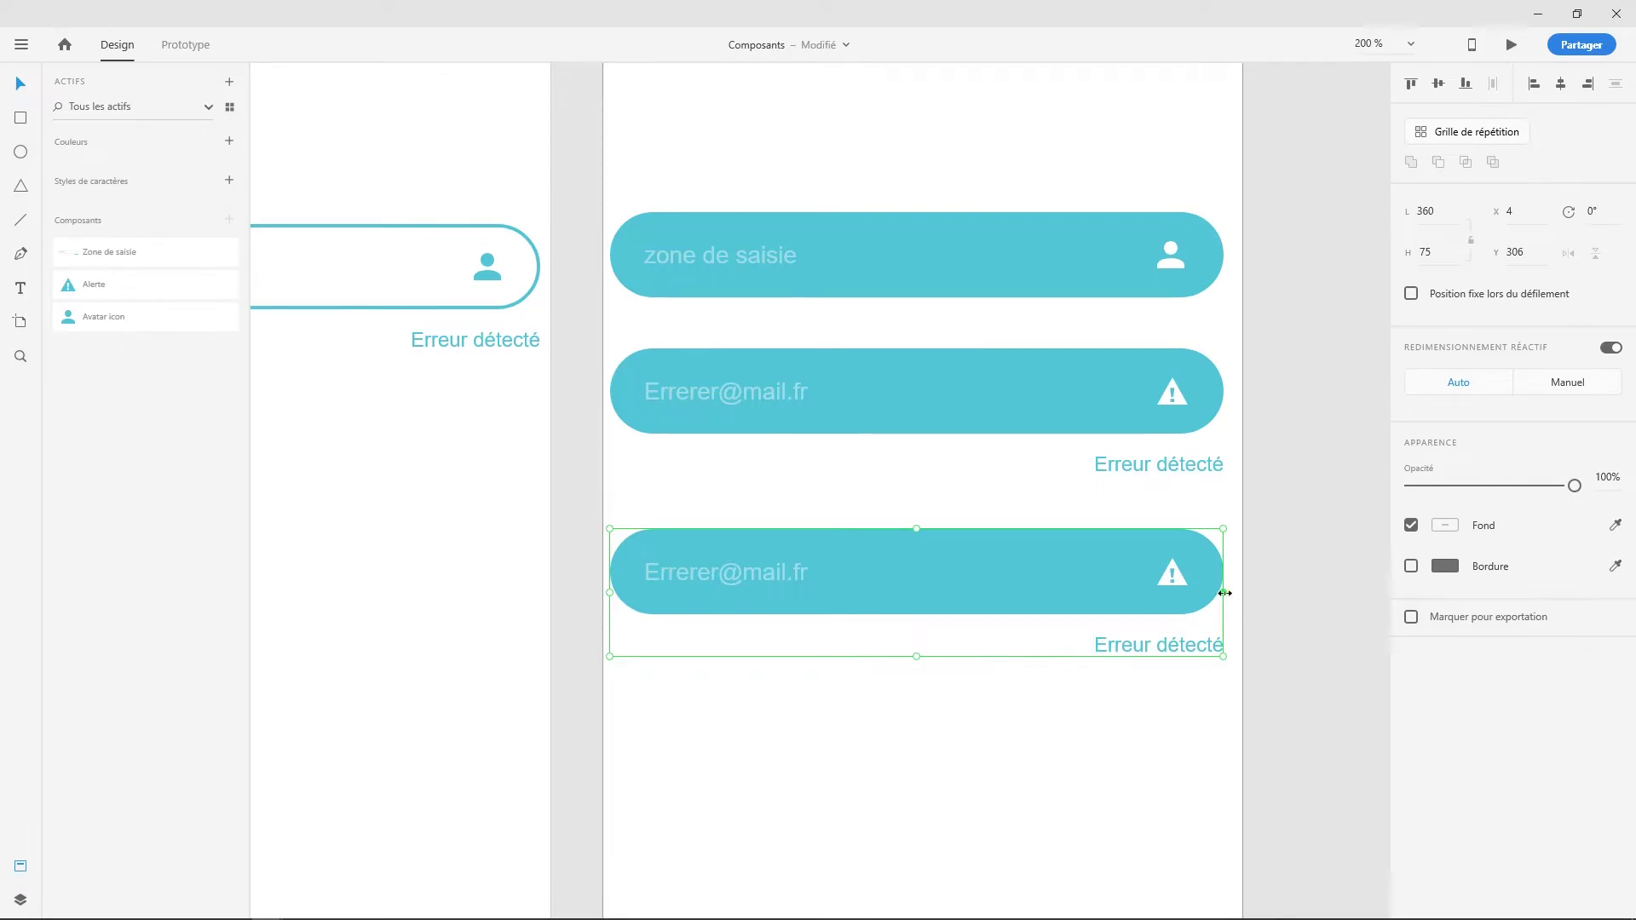
# - Narrow the bottom error field to about 216 wide
pyautogui.moveTo(1224, 593); pyautogui.dragTo(1001, 596)
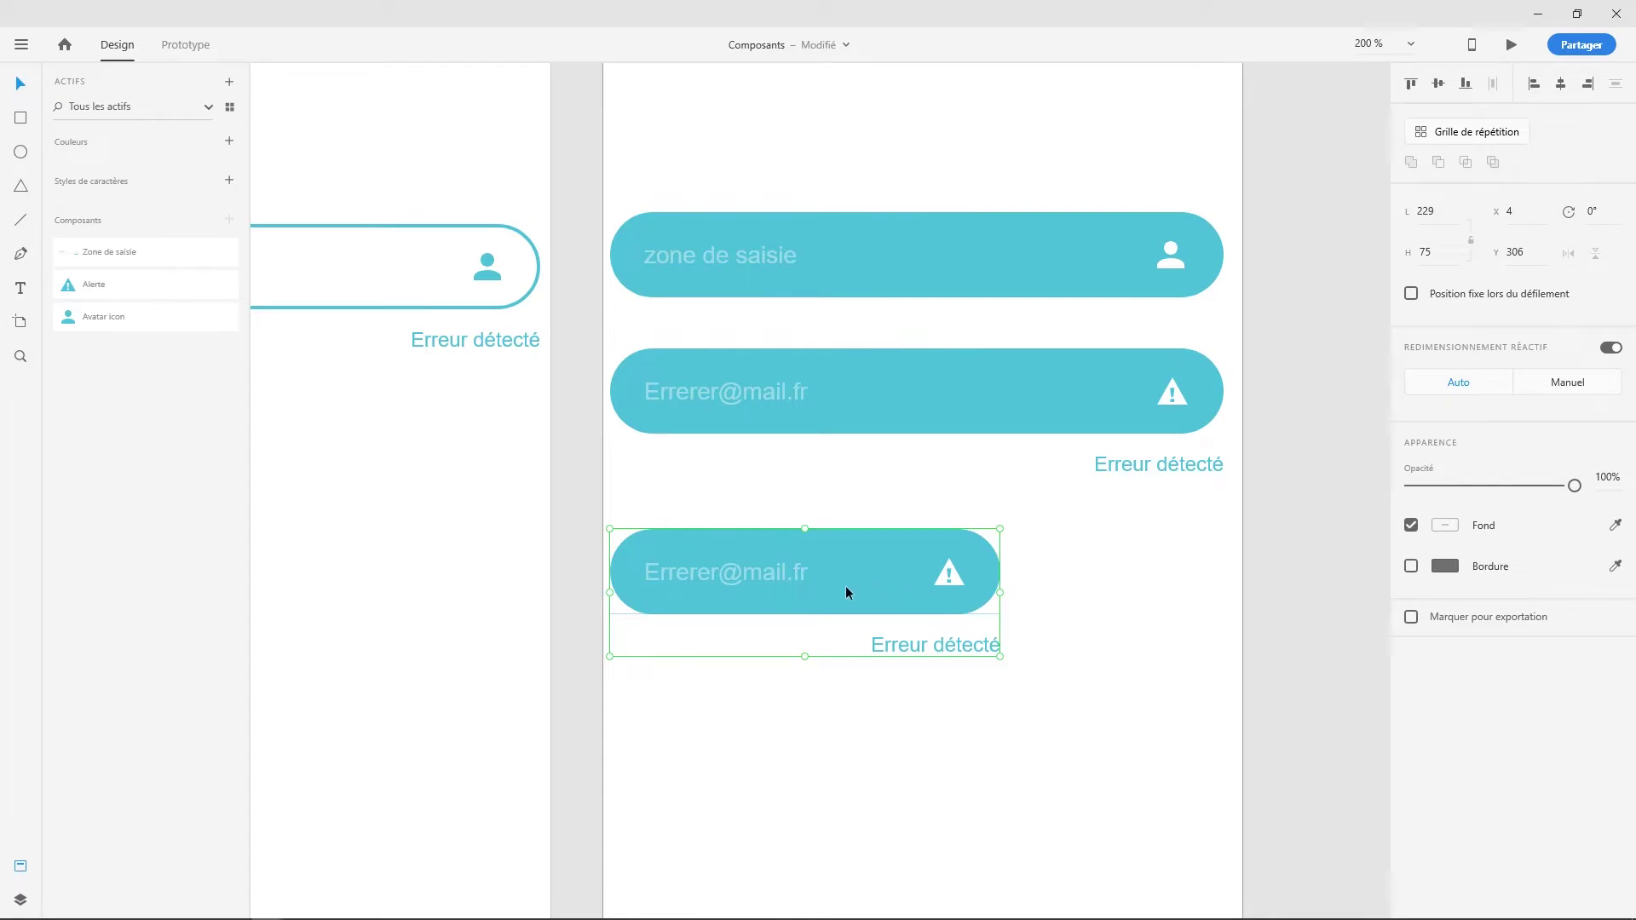
pyautogui.doubleClick(890, 571)
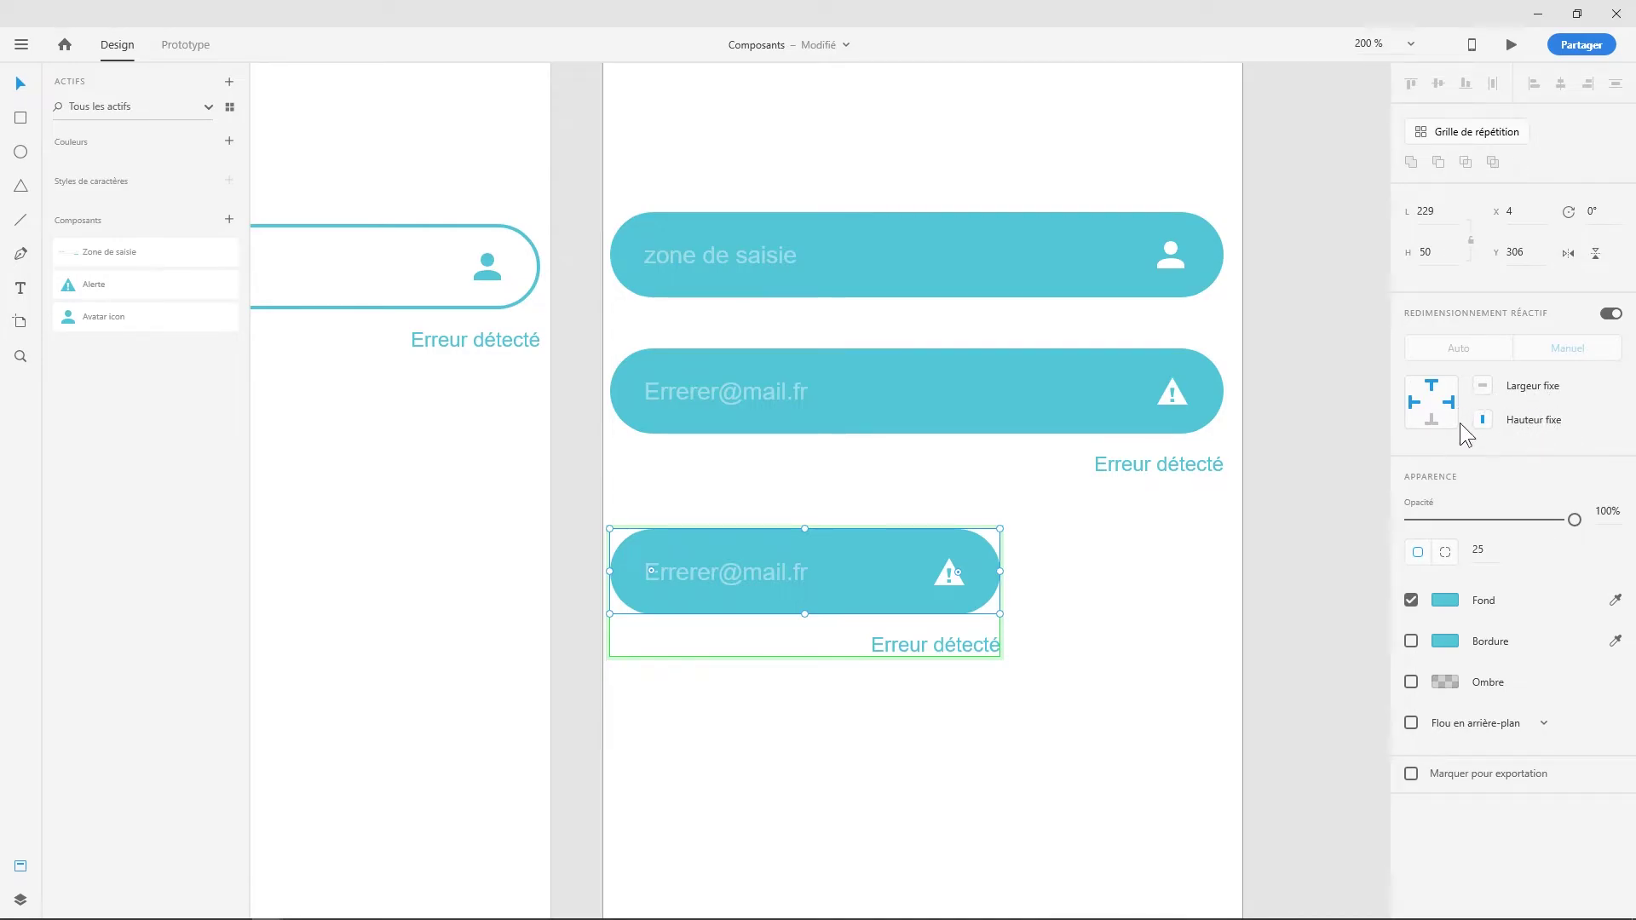
pyautogui.press('Escape')
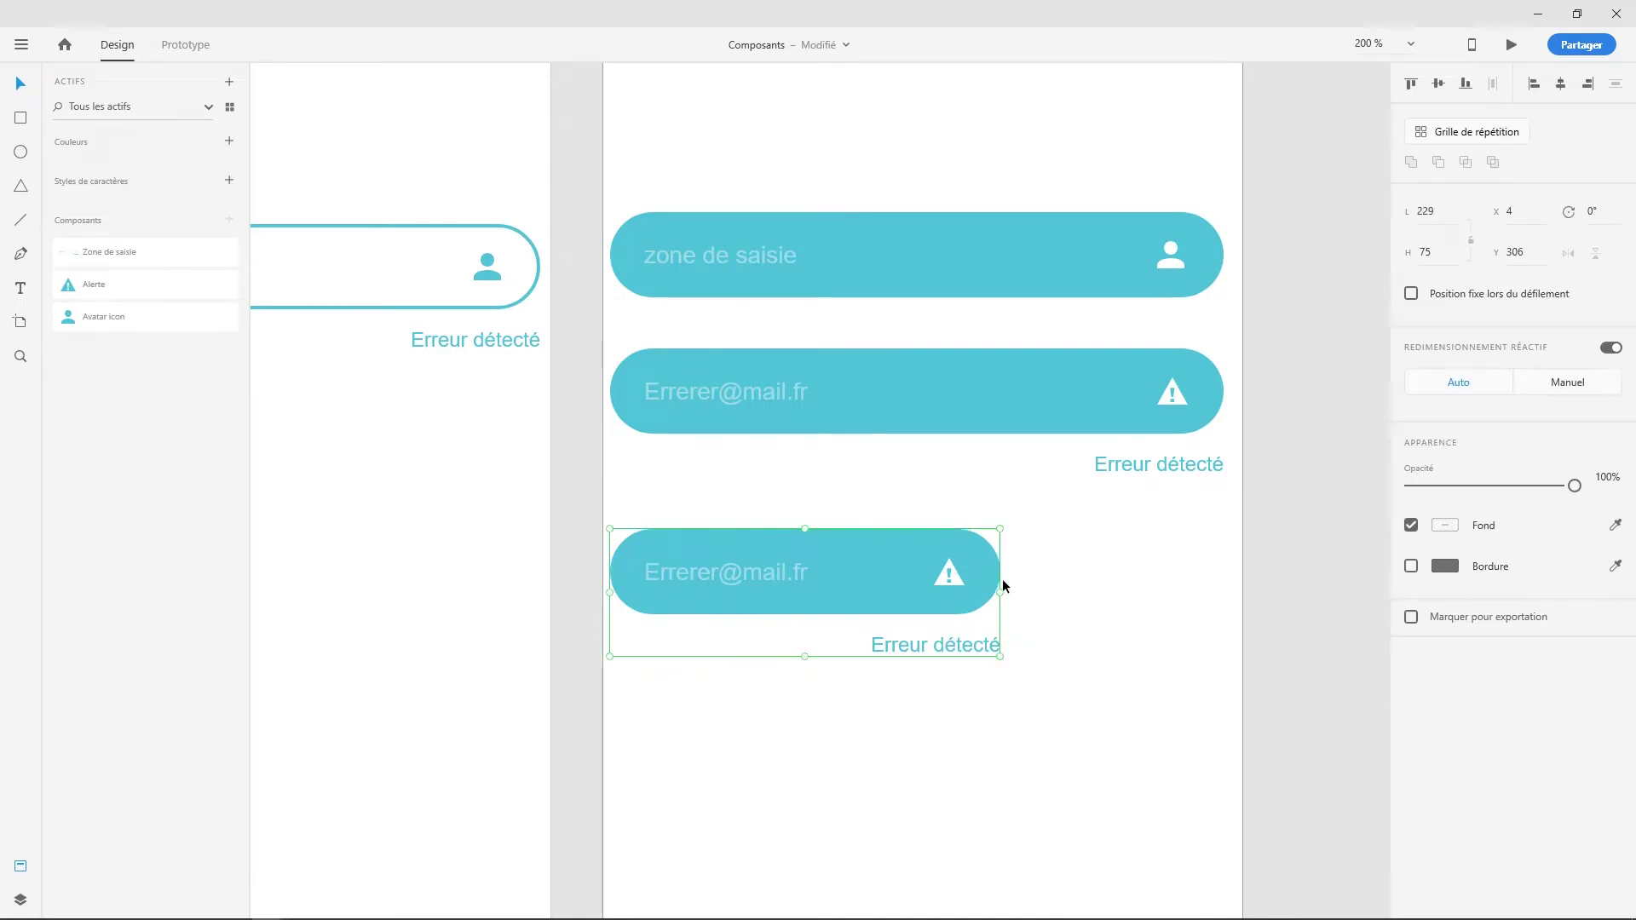
pyautogui.moveTo(1001, 588); pyautogui.dragTo(1008, 608)
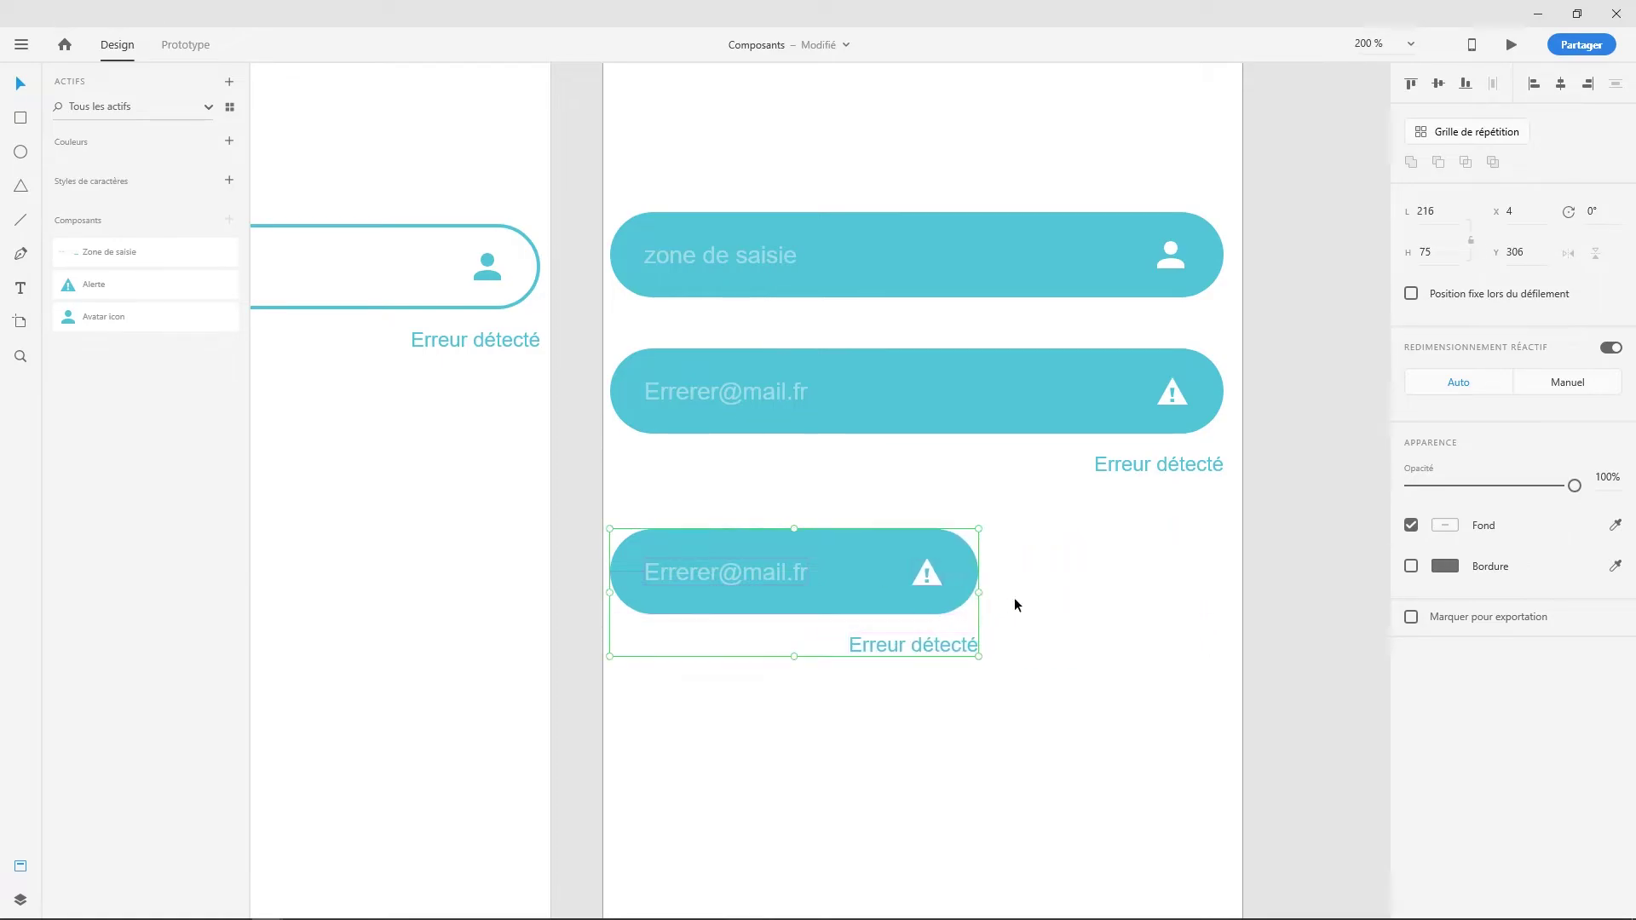
pyautogui.click(1057, 593)
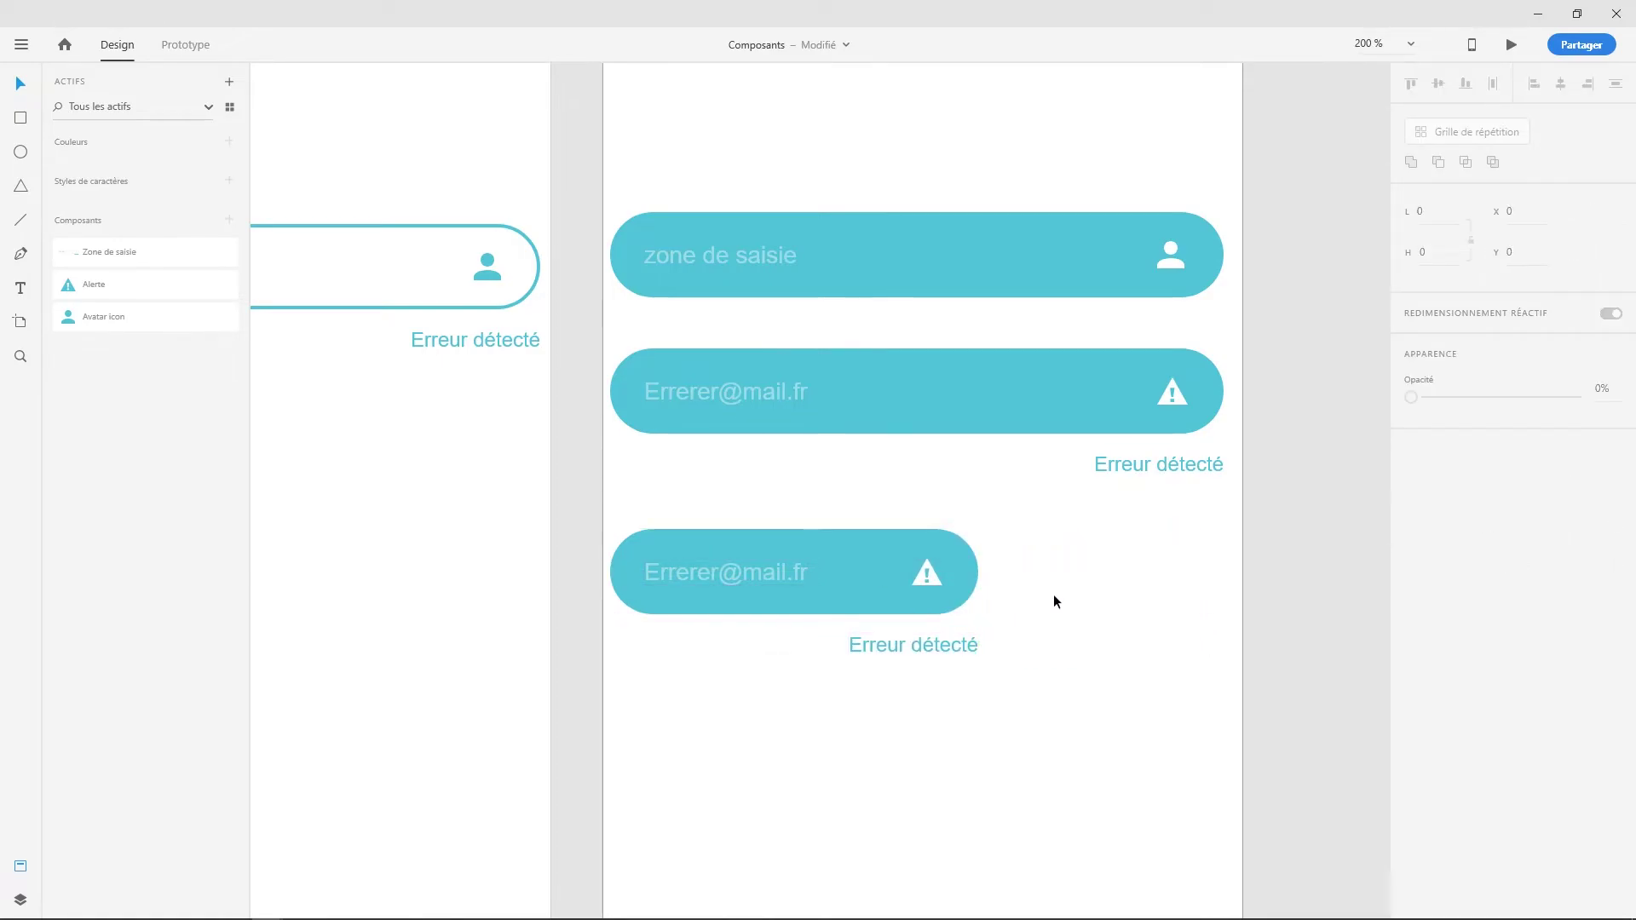
pyautogui.click(963, 596)
# - Zoom out and open the outlined input's main component in its source document
pyautogui.scroll(-3, 965, 596)
pyautogui.press('Escape')
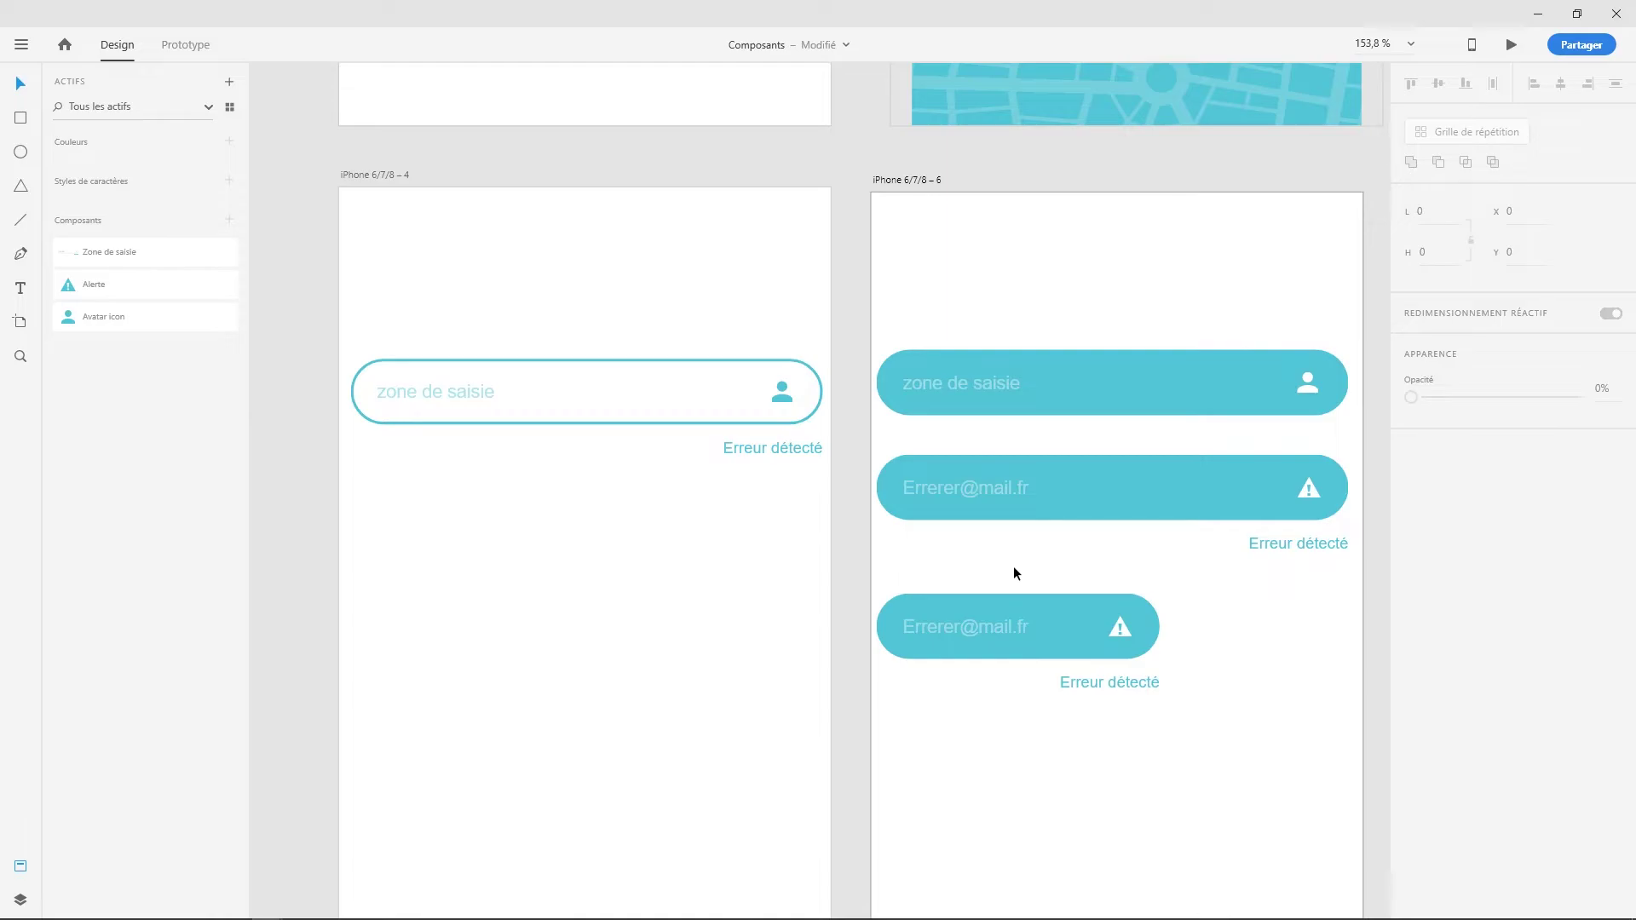
pyautogui.rightClick(729, 423)
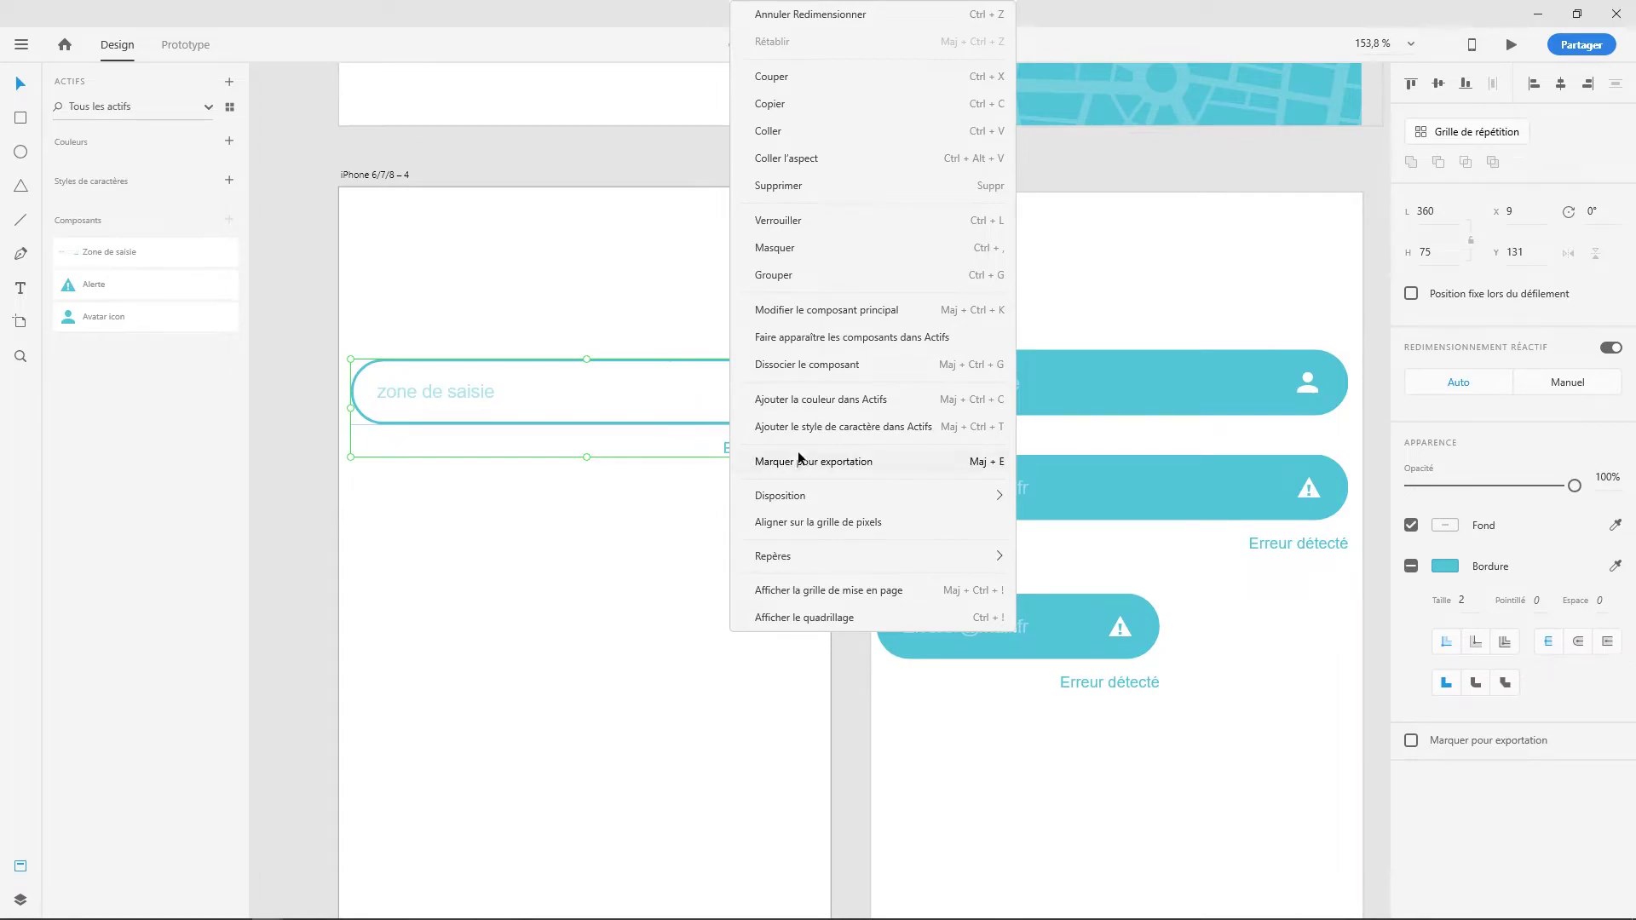
pyautogui.click(820, 310)
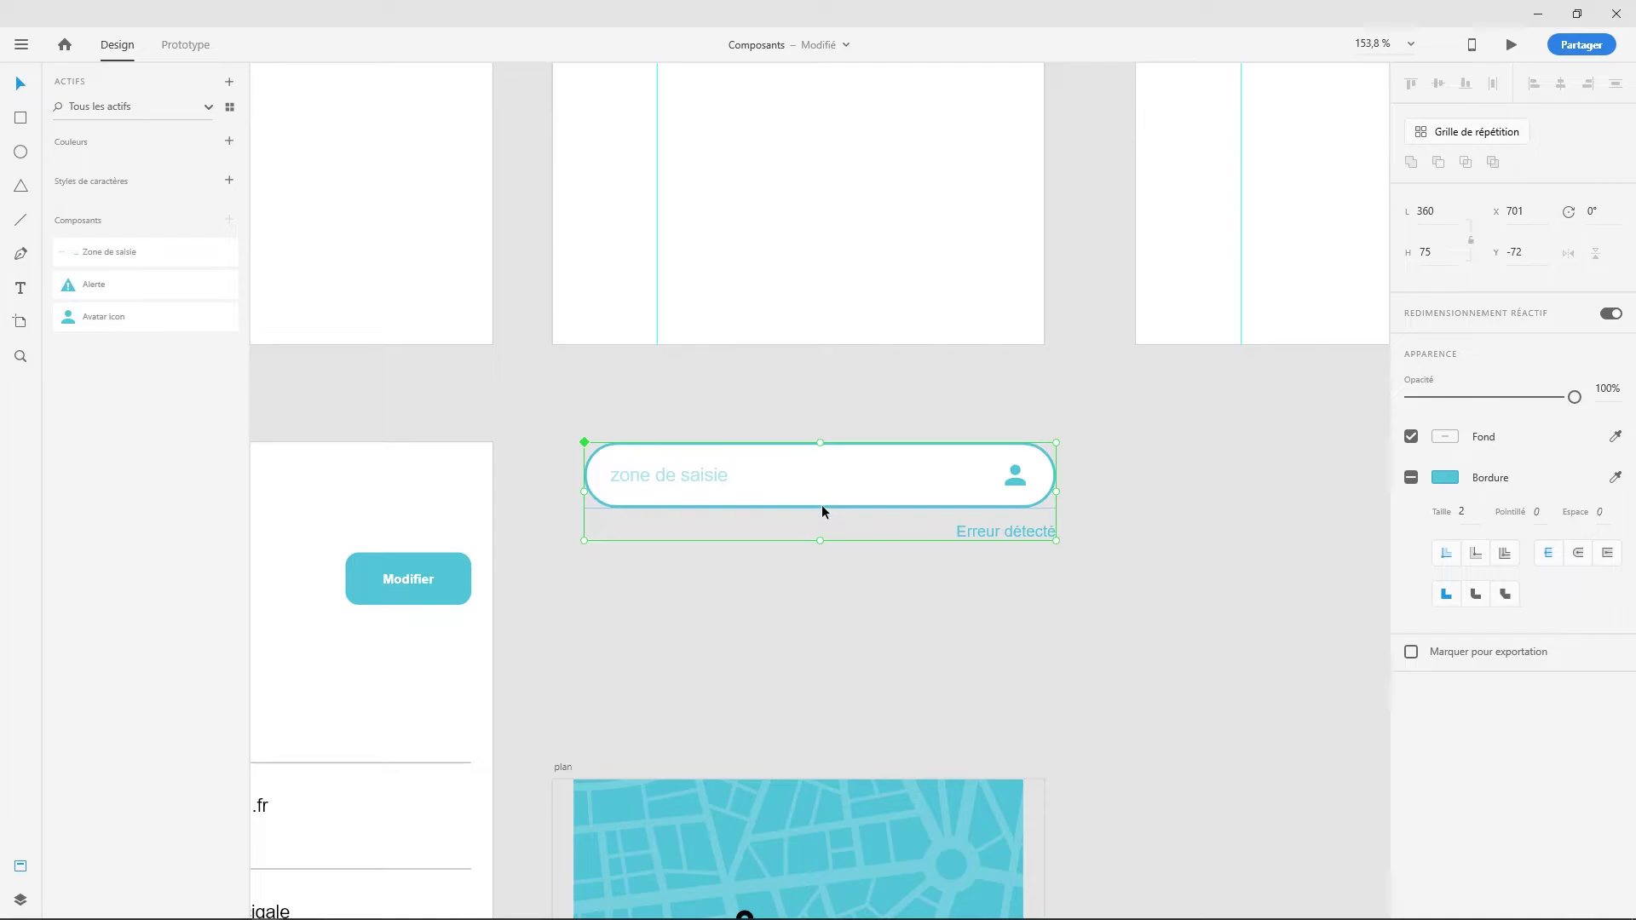
# - Move the main zone de saisie component and centre it within its artboard
pyautogui.scroll(-3, 832, 584)
pyautogui.scroll(-1, 831, 584)
pyautogui.click(877, 508)
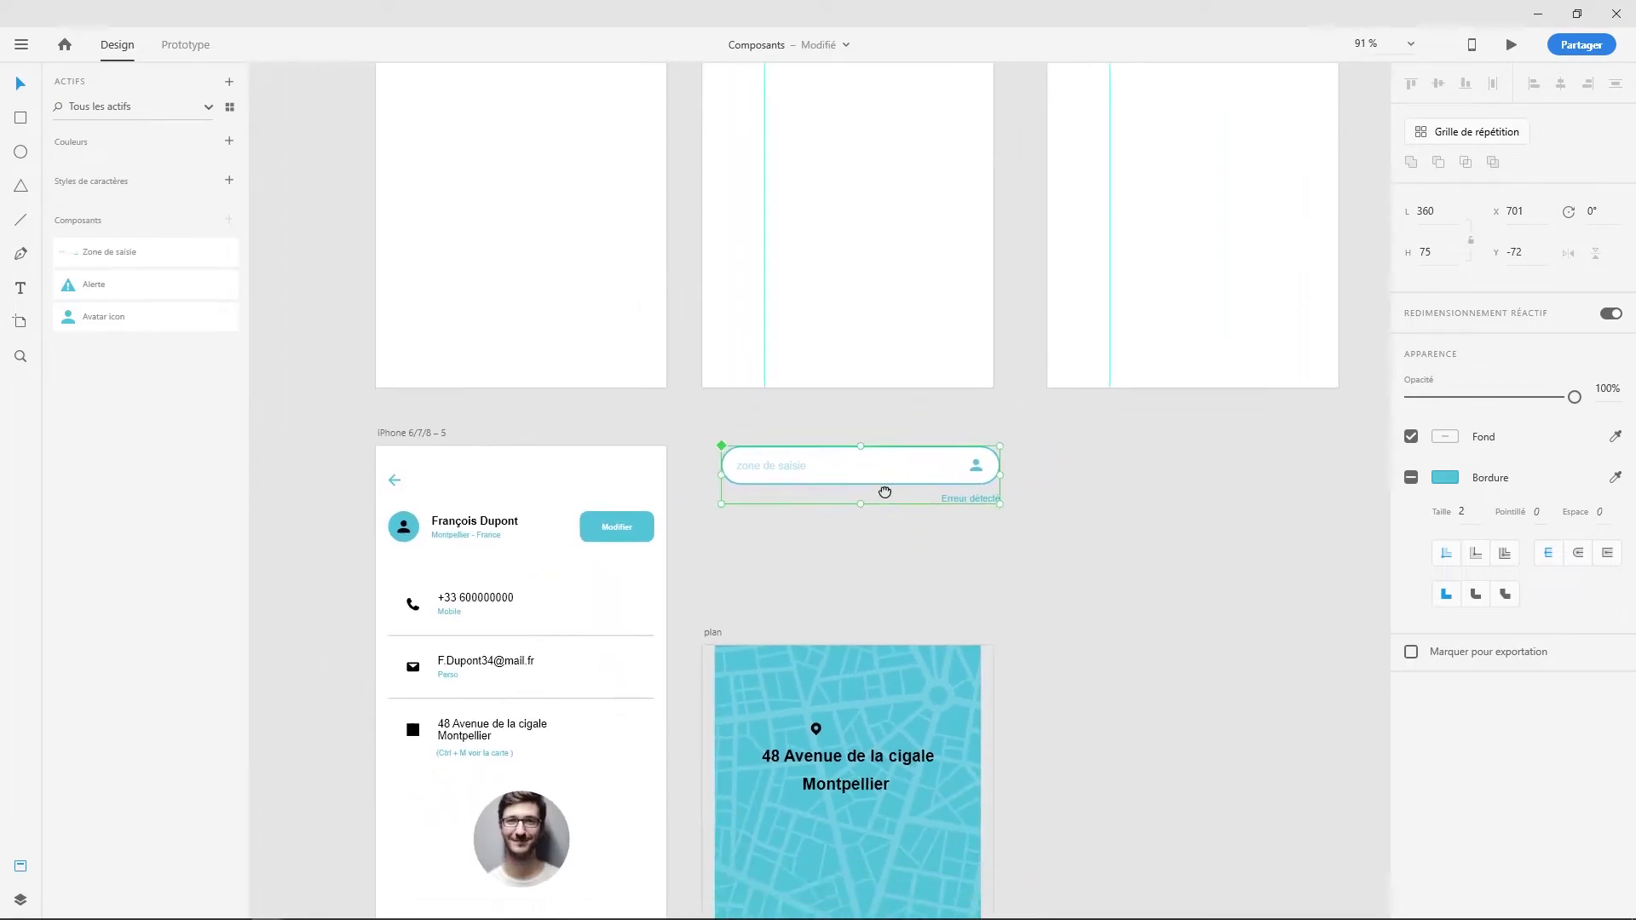
pyautogui.scroll(-2, 909, 380)
pyautogui.moveTo(877, 372); pyautogui.dragTo(433, 783)
pyautogui.scroll(-5, 433, 782)
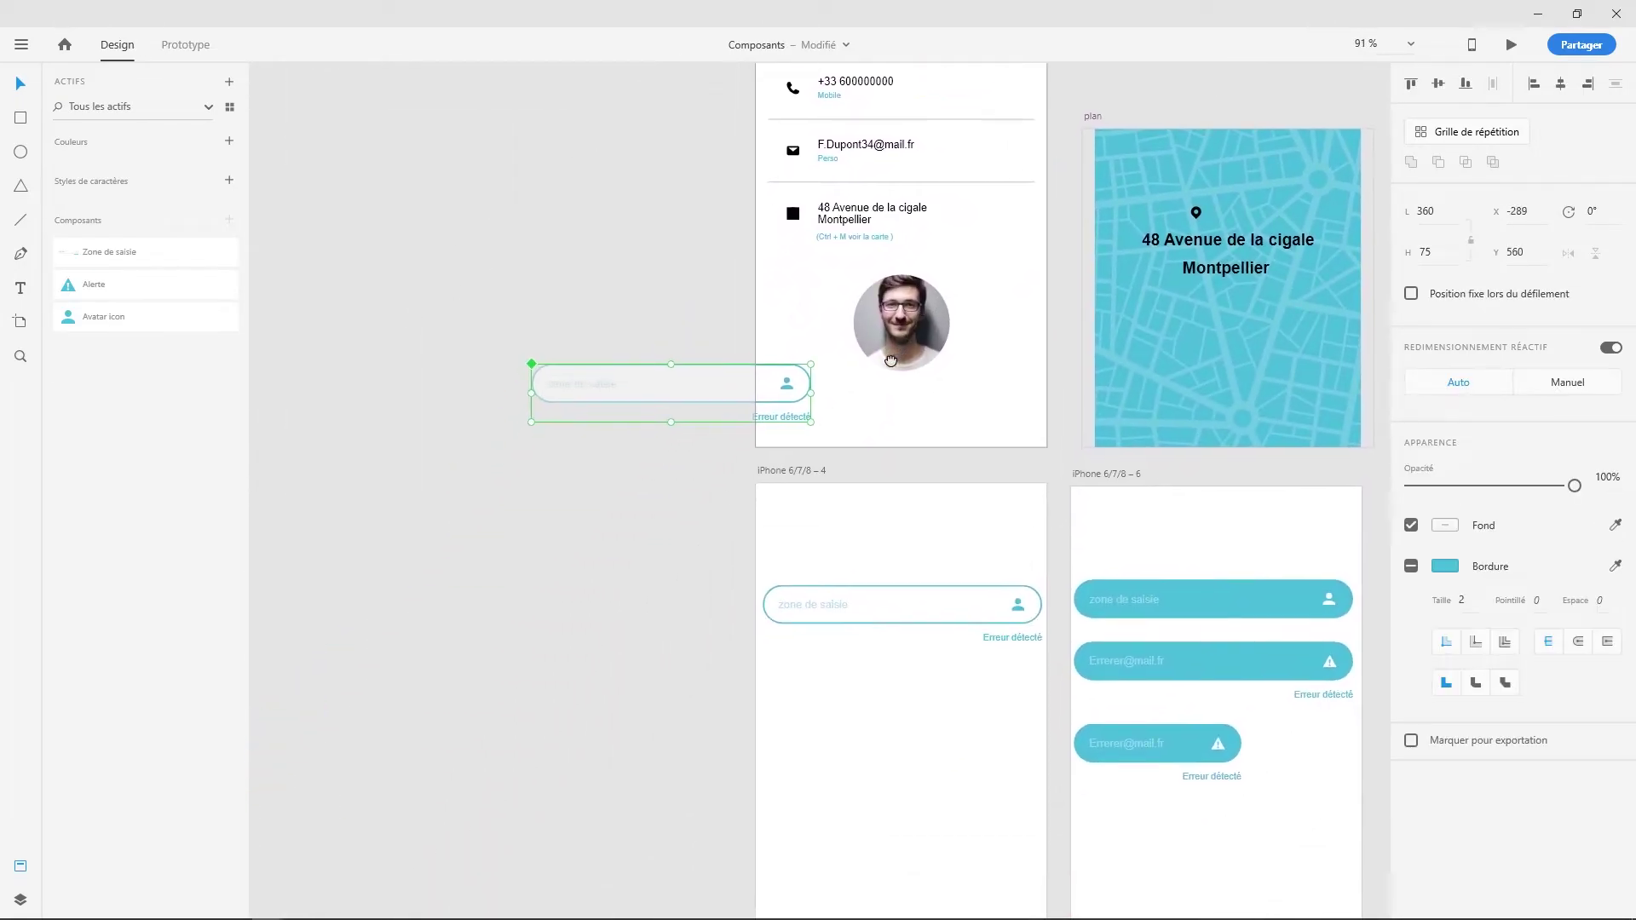
pyautogui.moveTo(725, 407); pyautogui.dragTo(994, 714)
pyautogui.scroll(5, 994, 713)
pyautogui.scroll(-2, 972, 723)
pyautogui.moveTo(1013, 605); pyautogui.dragTo(1014, 622)
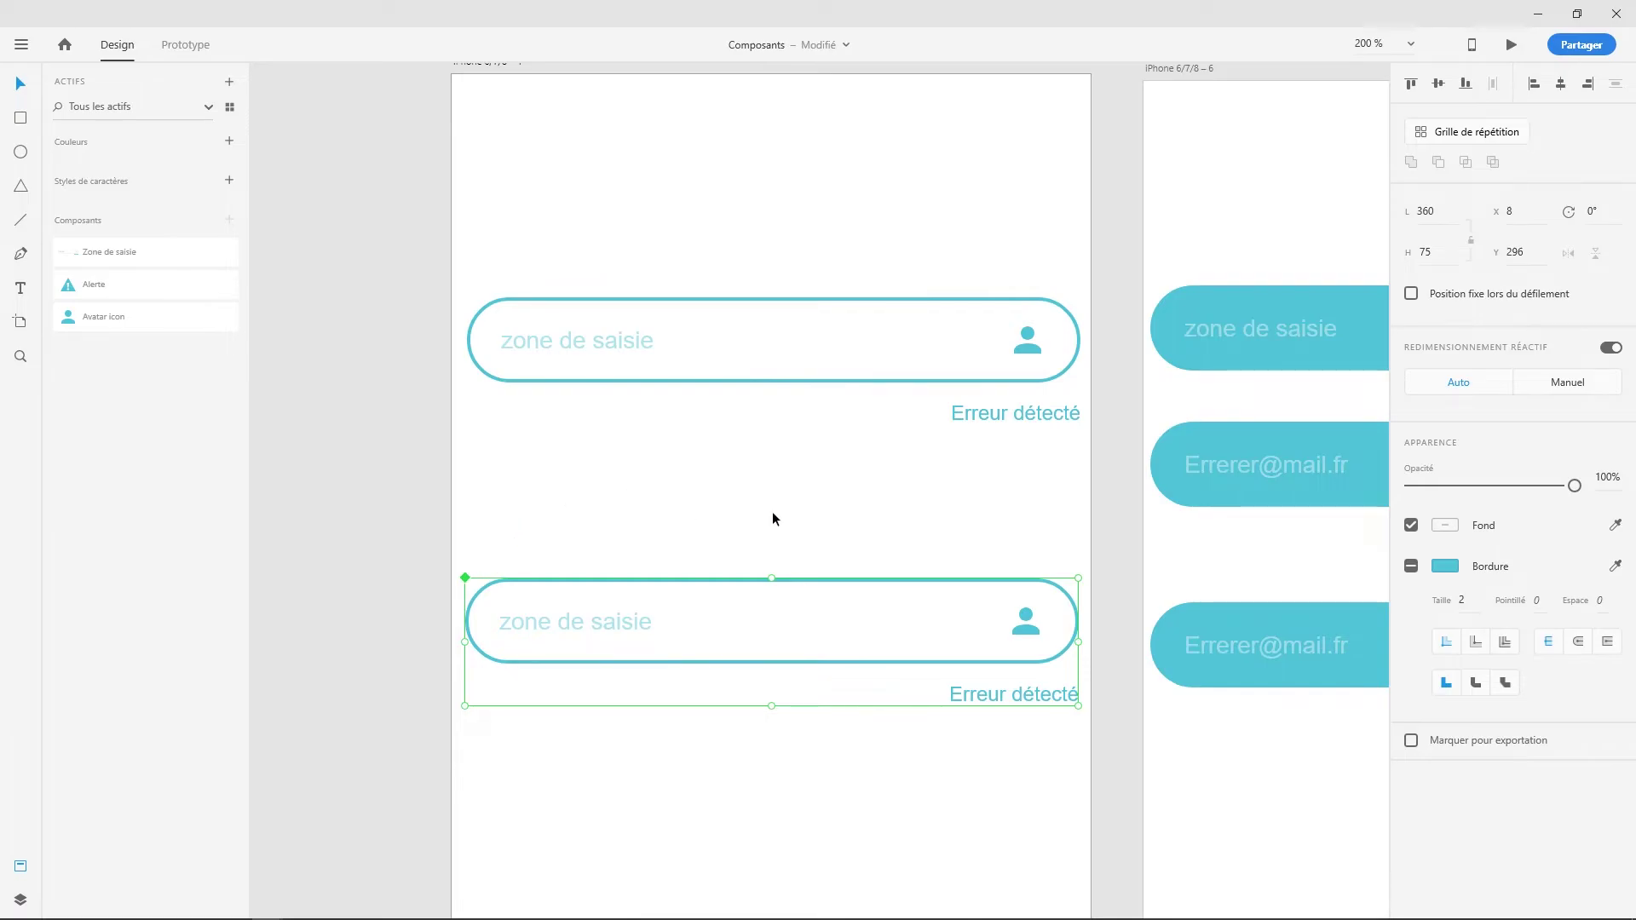
pyautogui.hscroll(4, 776, 519)
pyautogui.scroll(-2, 775, 519)
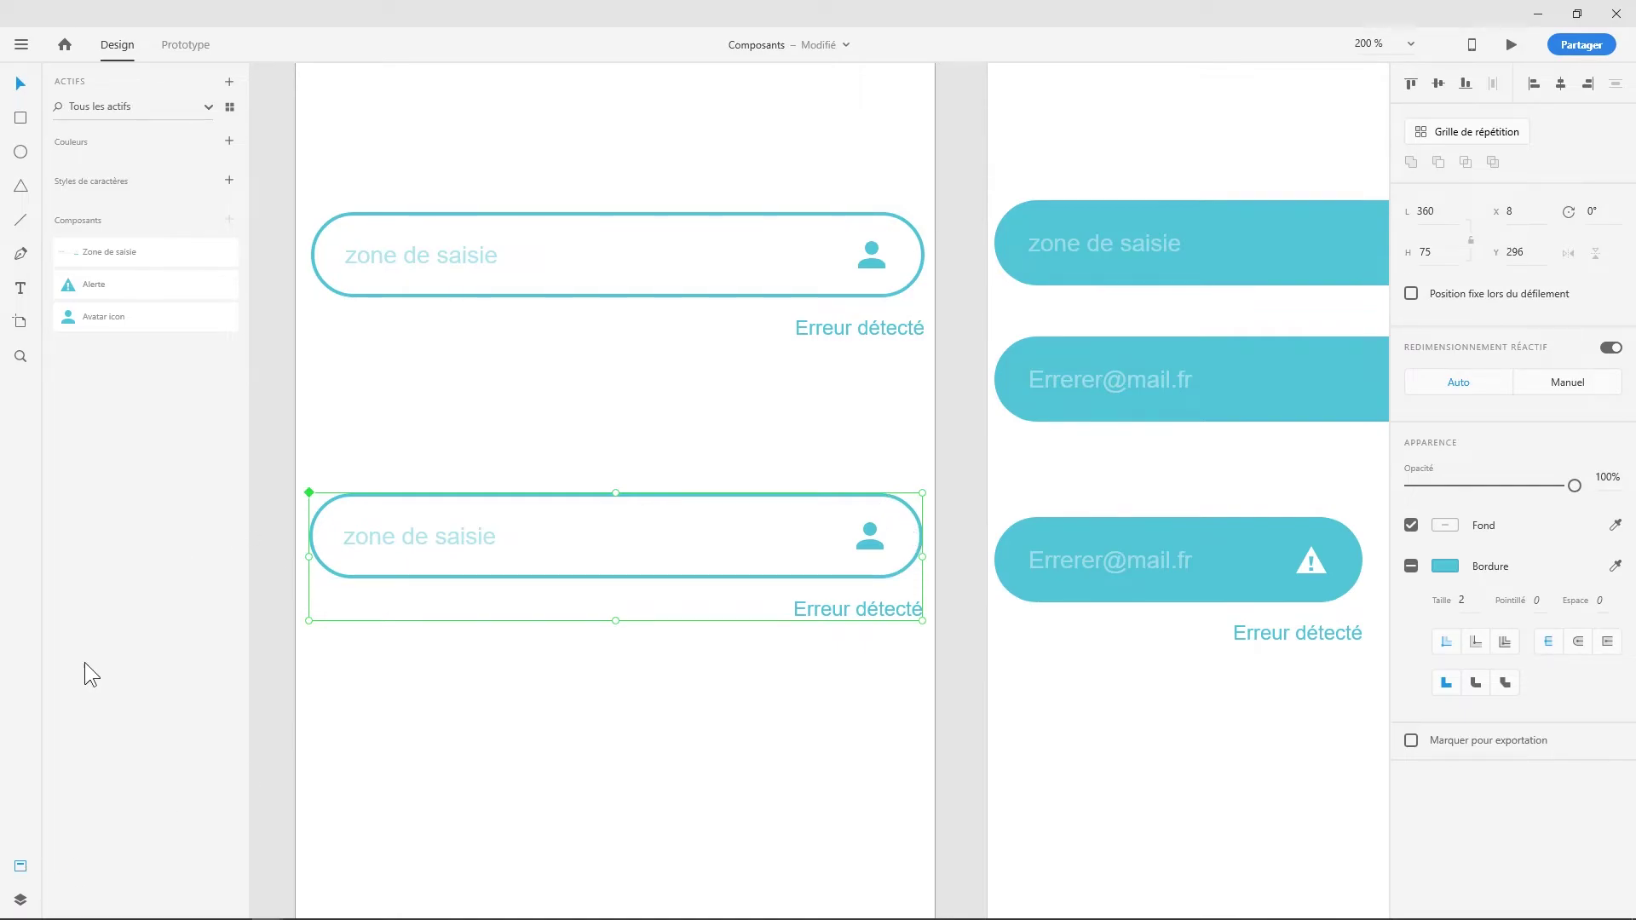
# - Set the conteneur rectangle's corner radius to 0 so every linked field gets square corners
pyautogui.click(19, 901)
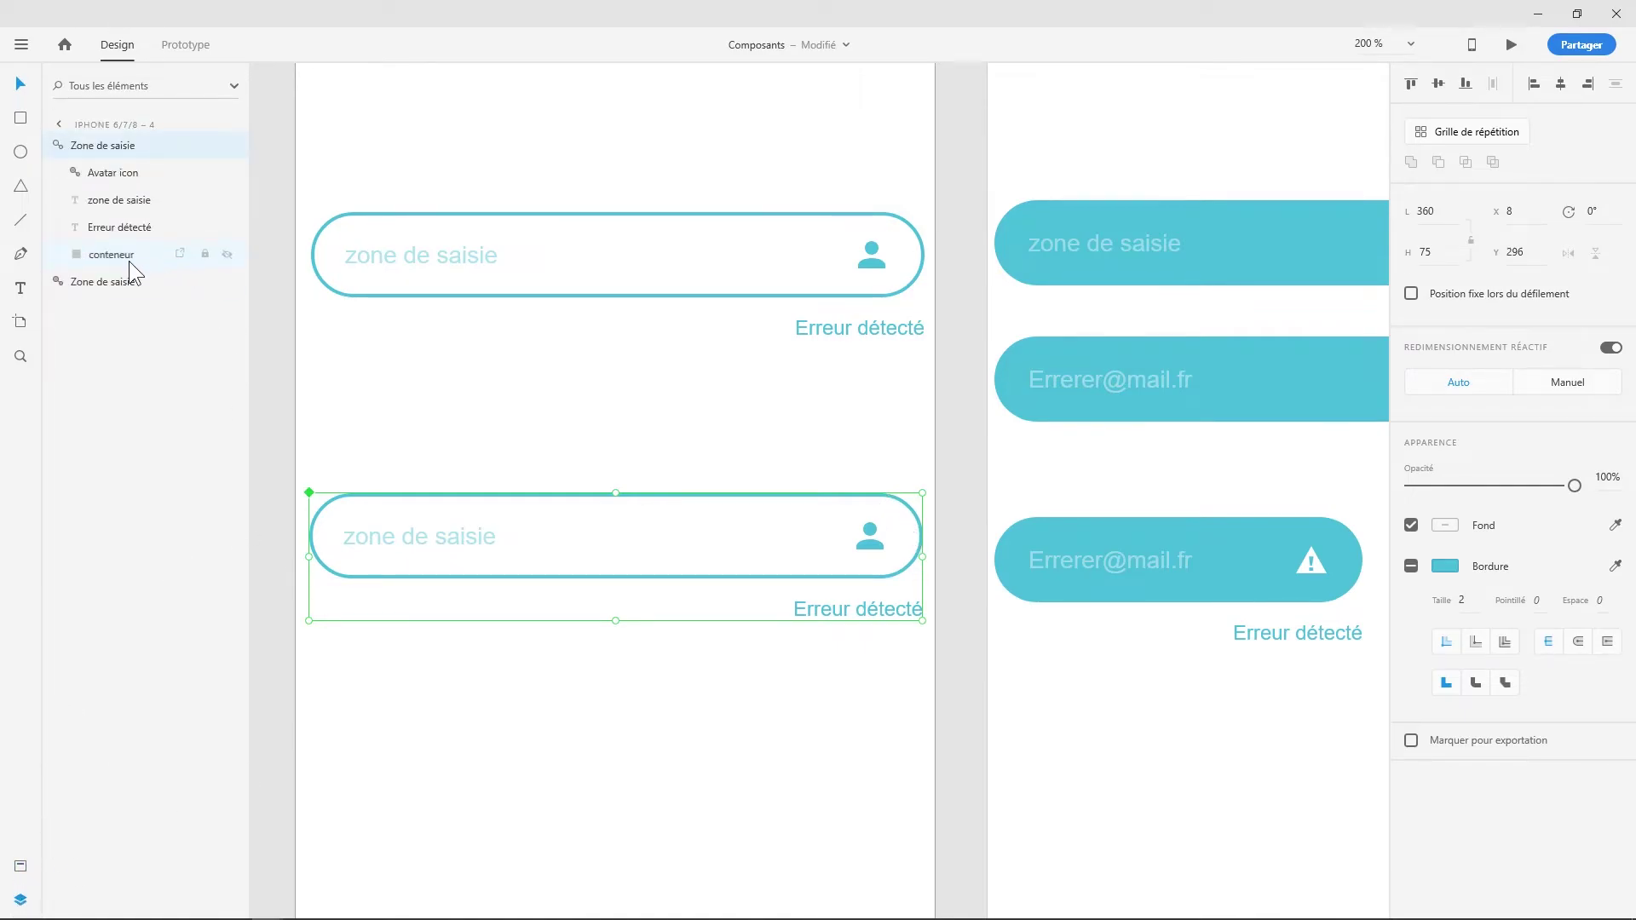
pyautogui.click(130, 256)
pyautogui.moveTo(881, 537); pyautogui.dragTo(907, 504)
pyautogui.hotkey('alt', 'space')
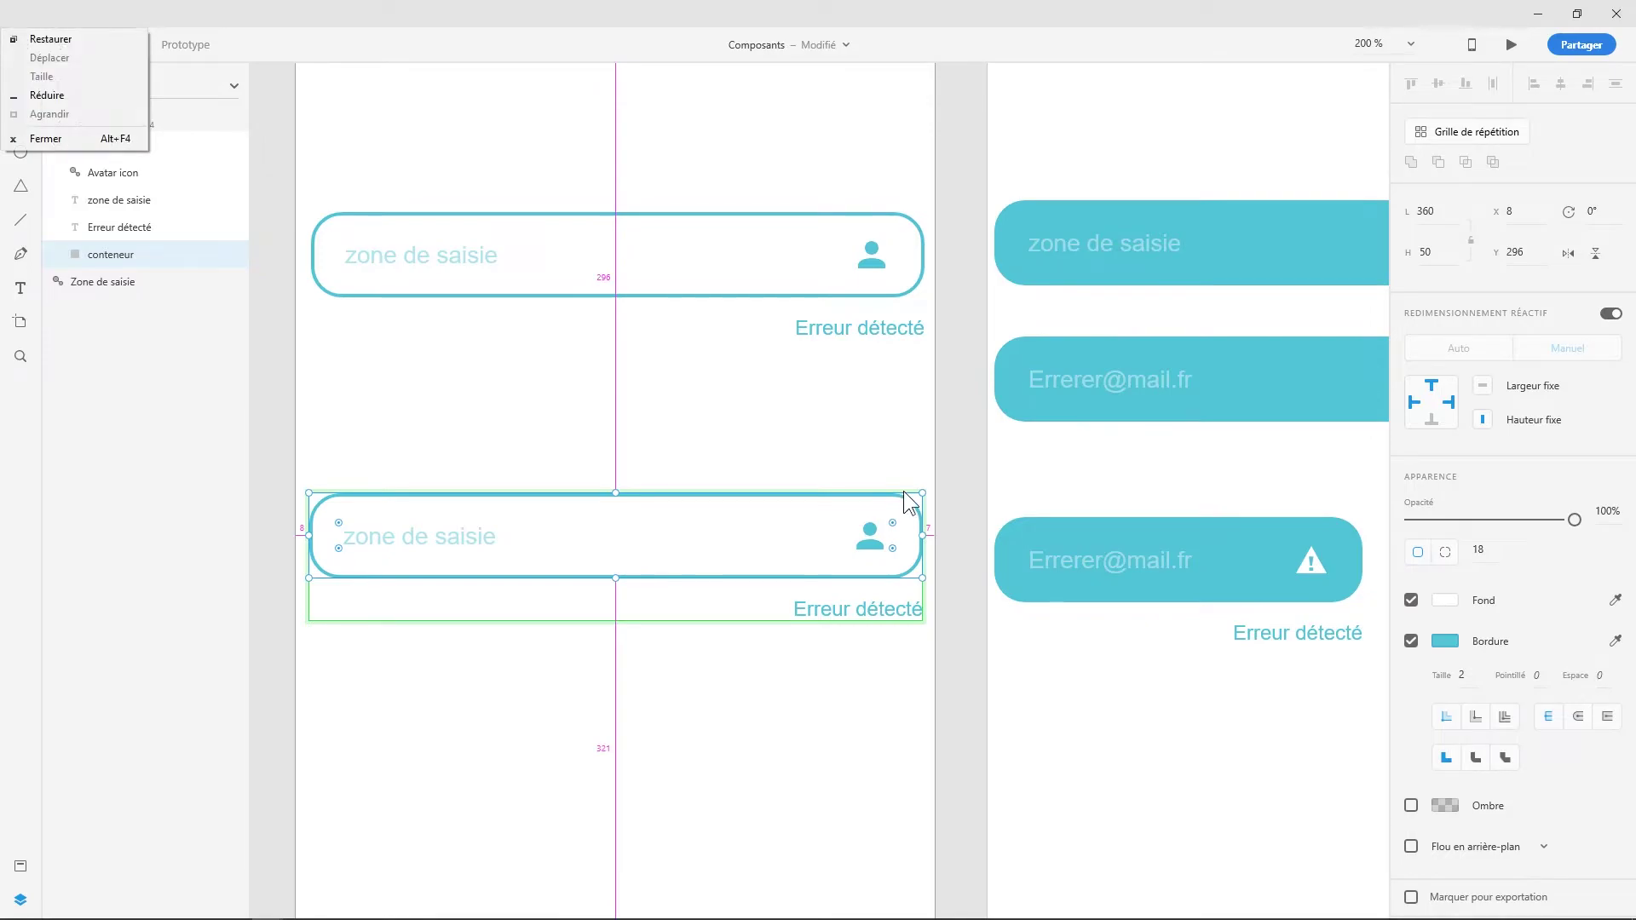
pyautogui.press('Escape')
pyautogui.scroll(-3, 861, 416)
pyautogui.moveTo(762, 520); pyautogui.dragTo(869, 442)
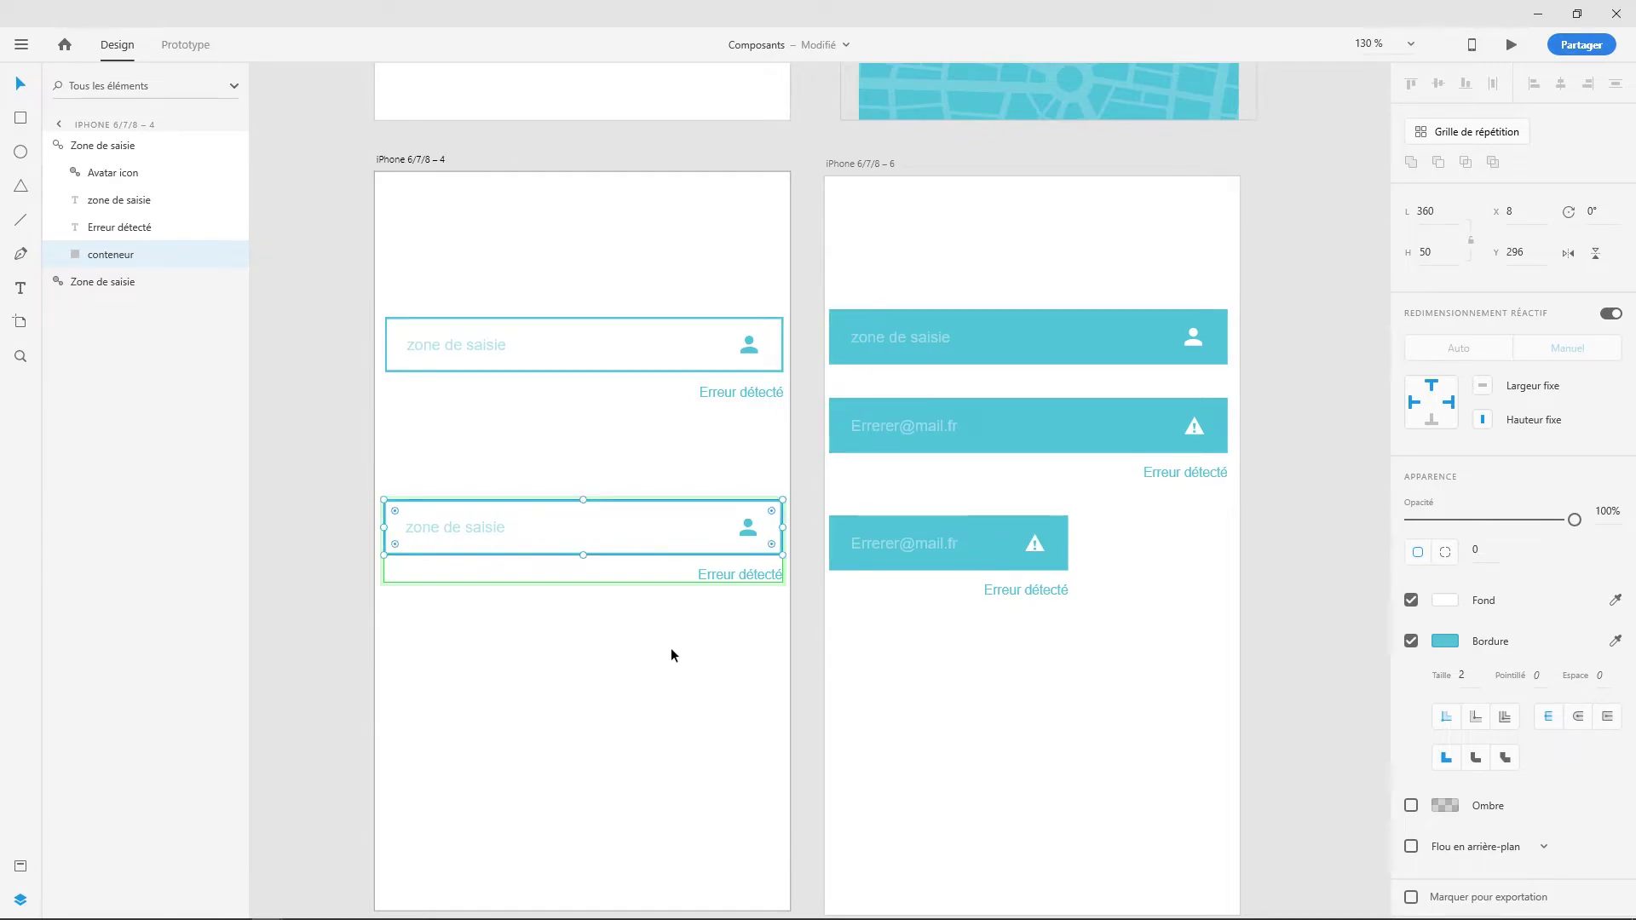
pyautogui.click(481, 530)
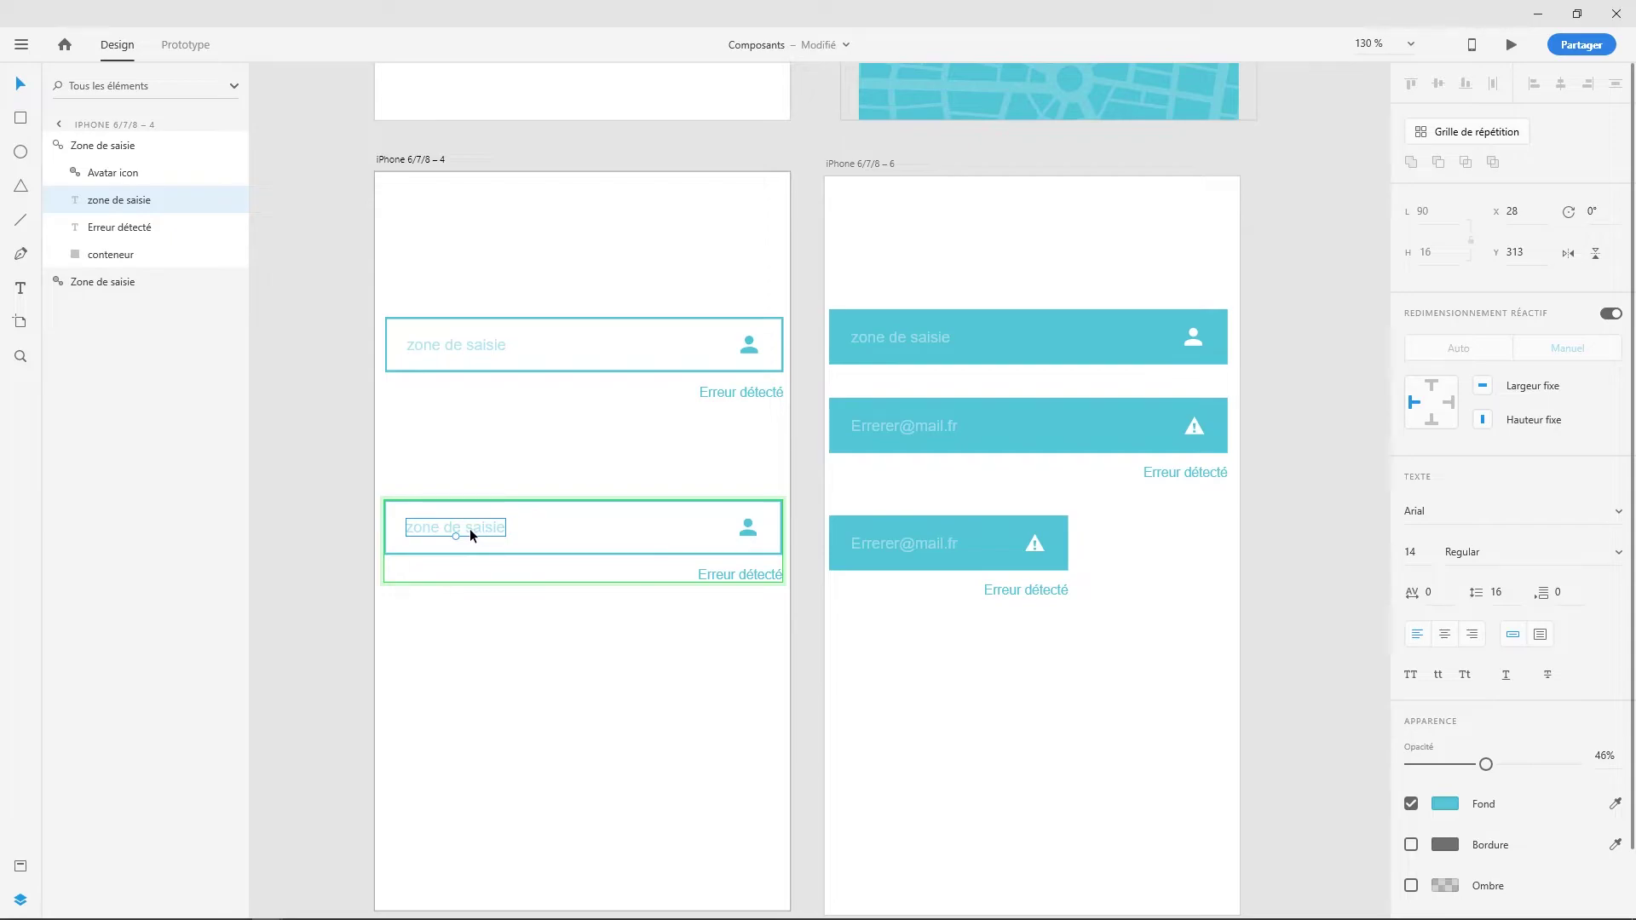
# - Drag the 'zone de saisie' placeholder to the field's centre; an avatar icon move is undone
pyautogui.moveTo(474, 529); pyautogui.dragTo(596, 528)
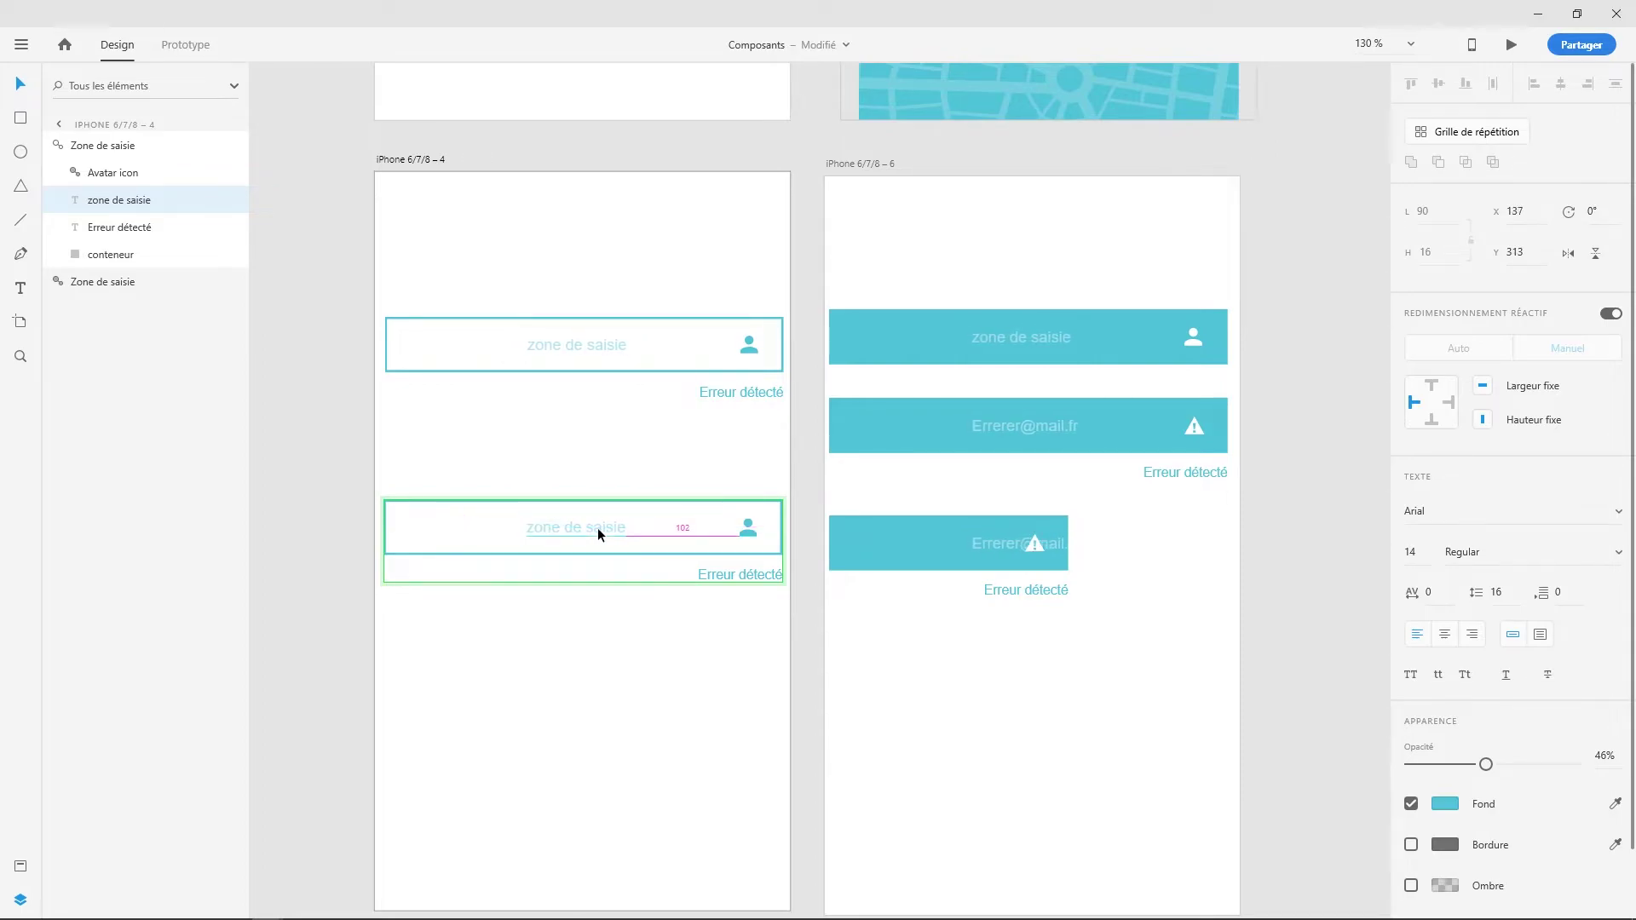
pyautogui.click(747, 530)
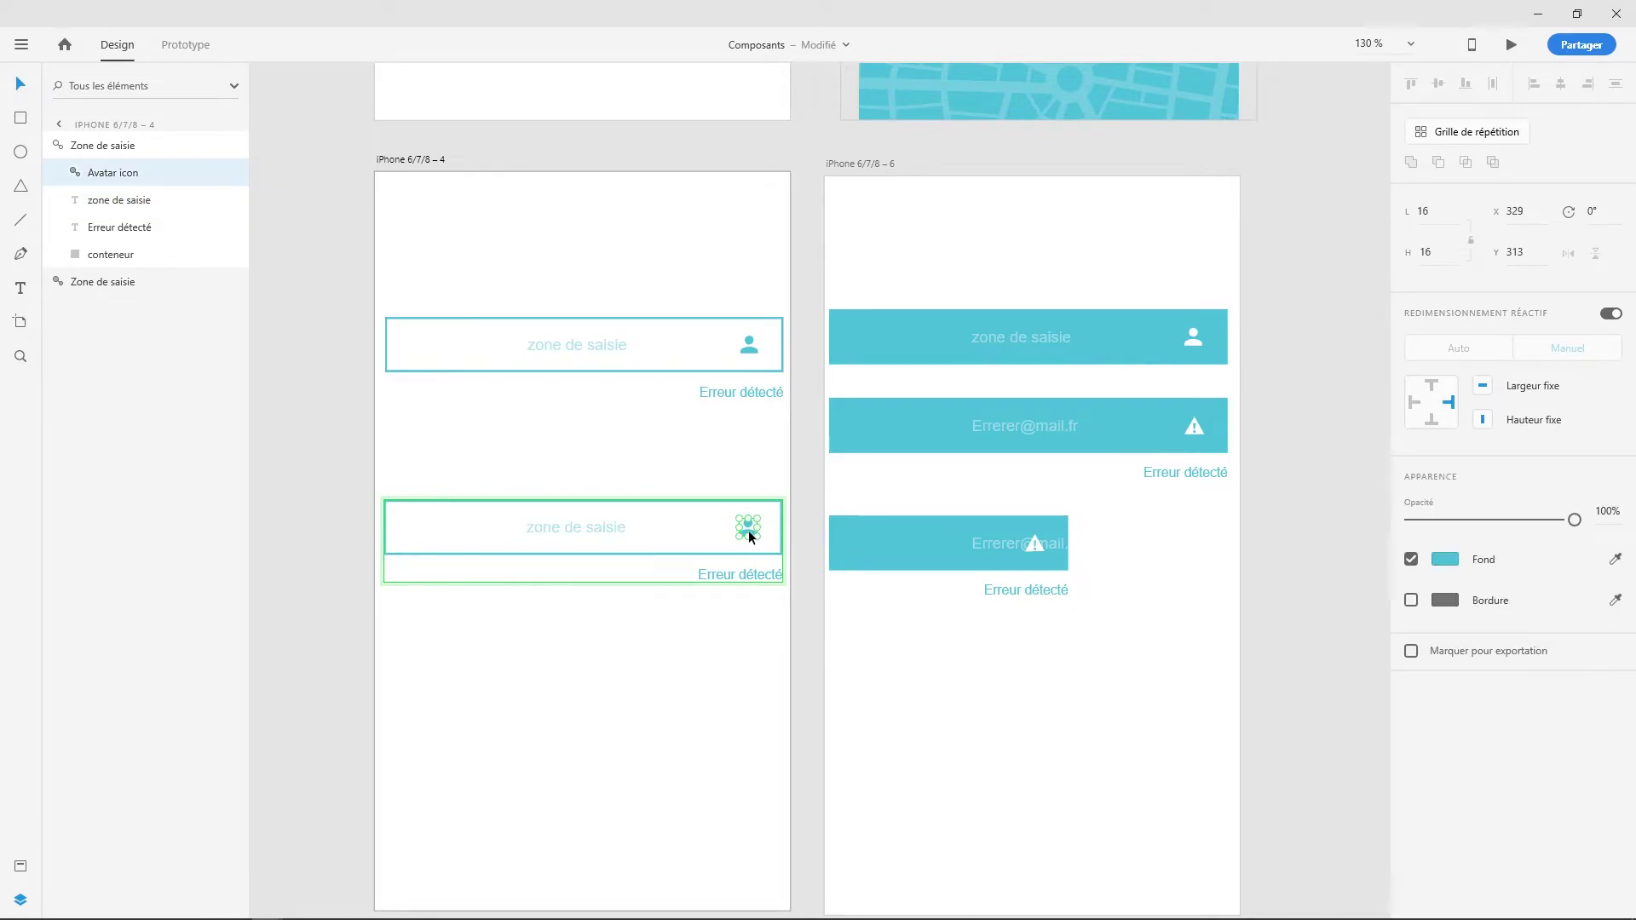
pyautogui.moveTo(748, 530); pyautogui.dragTo(688, 535)
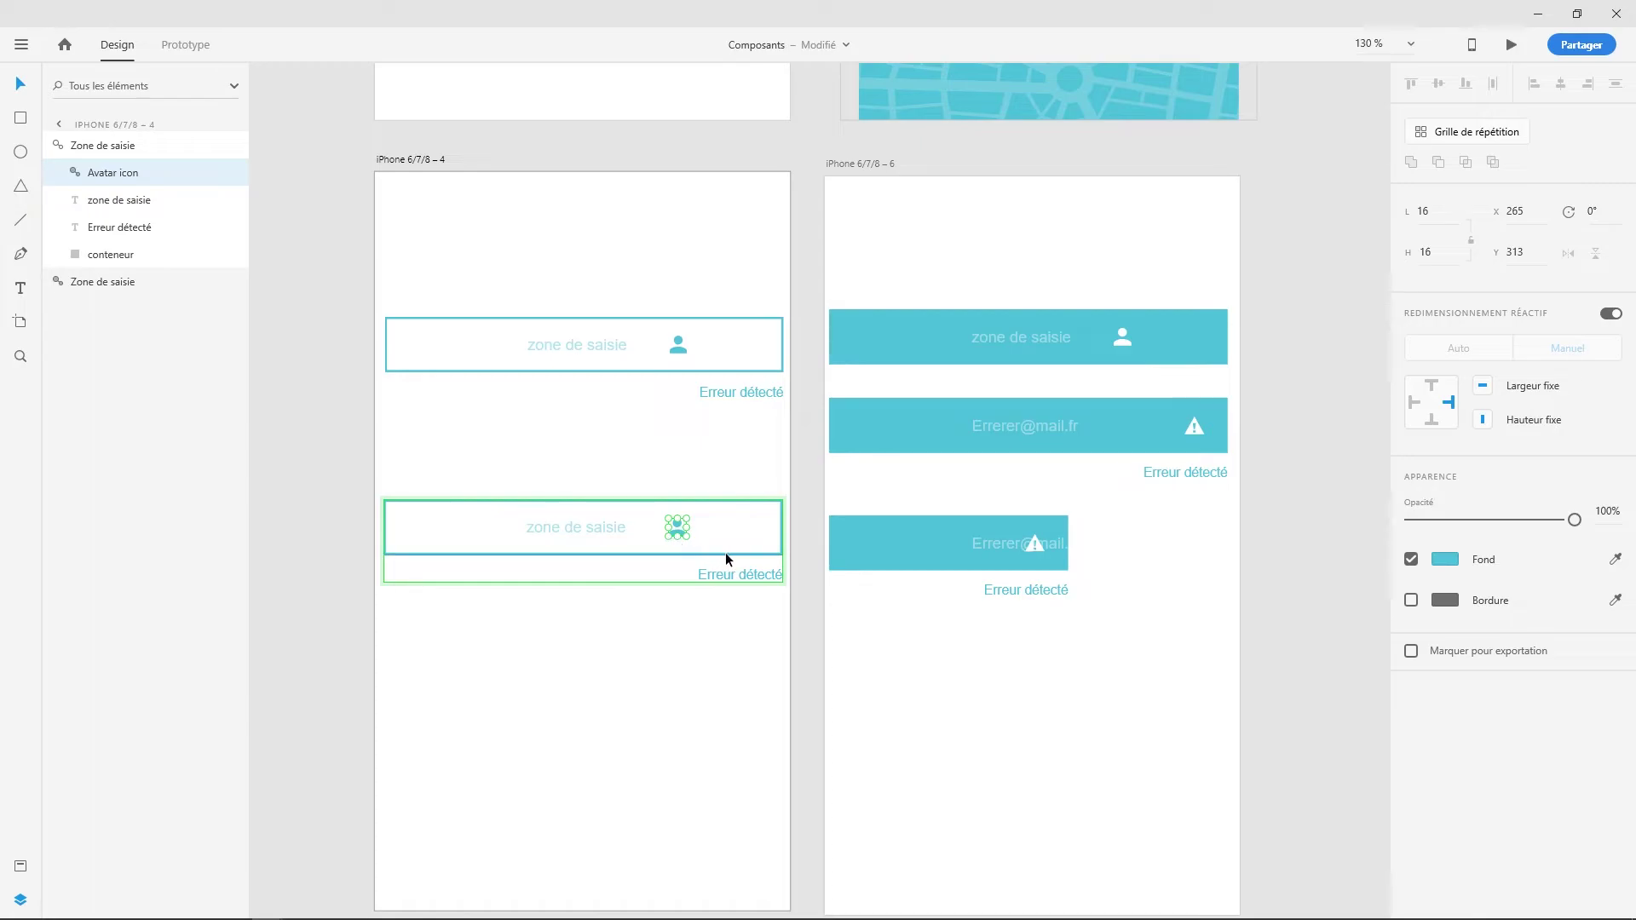
pyautogui.hotkey('ctrl', 'z')
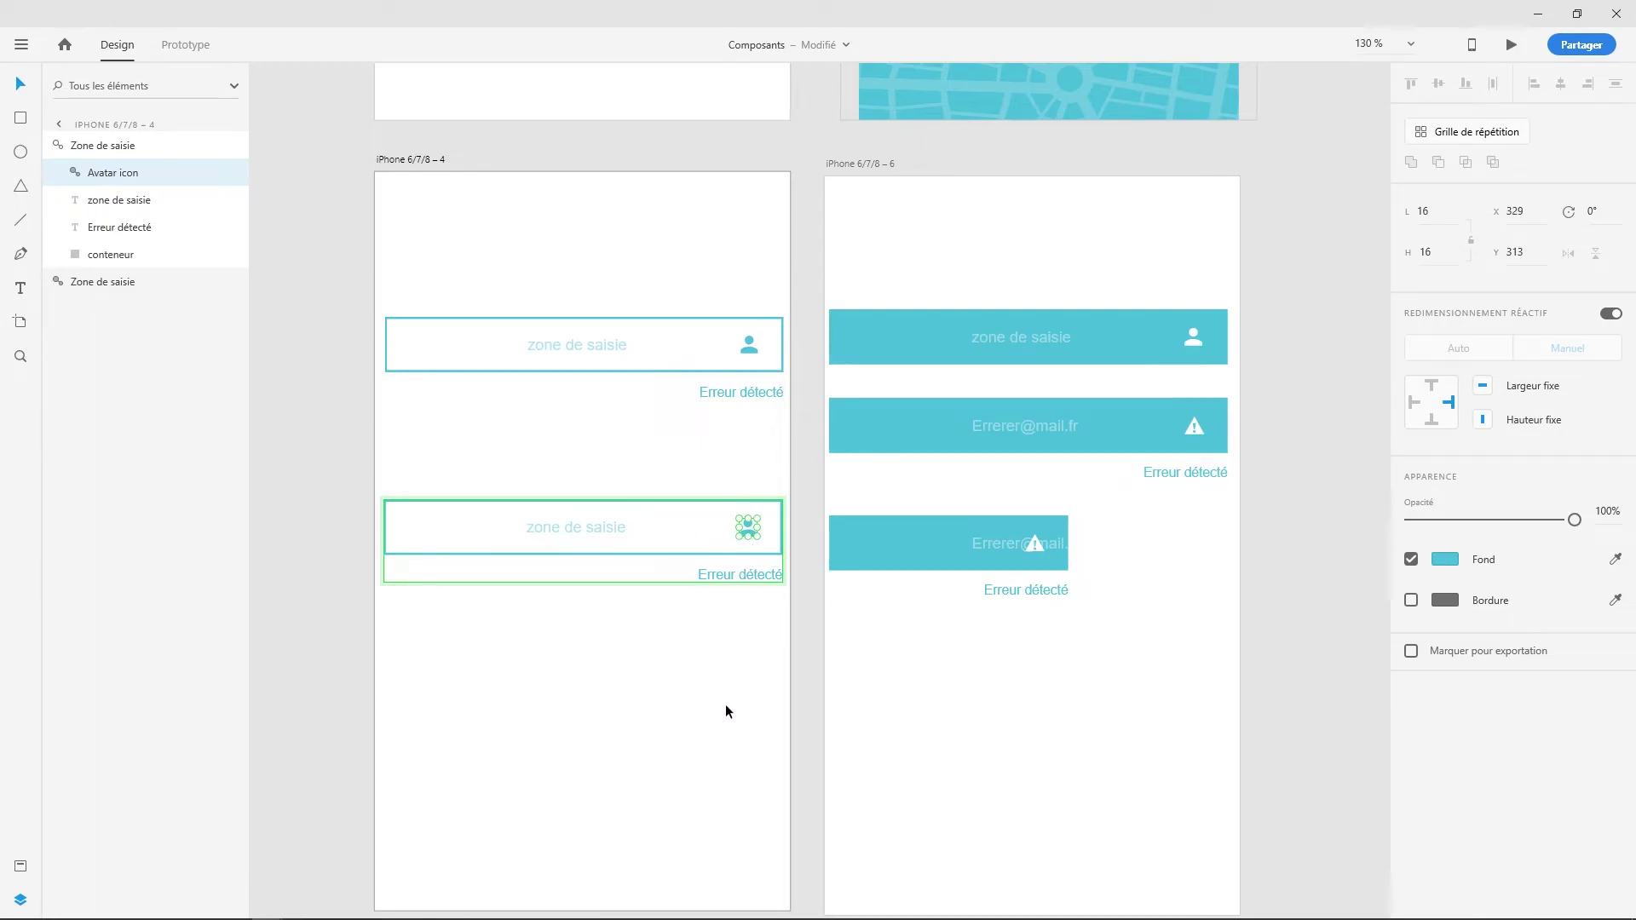
pyautogui.click(683, 704)
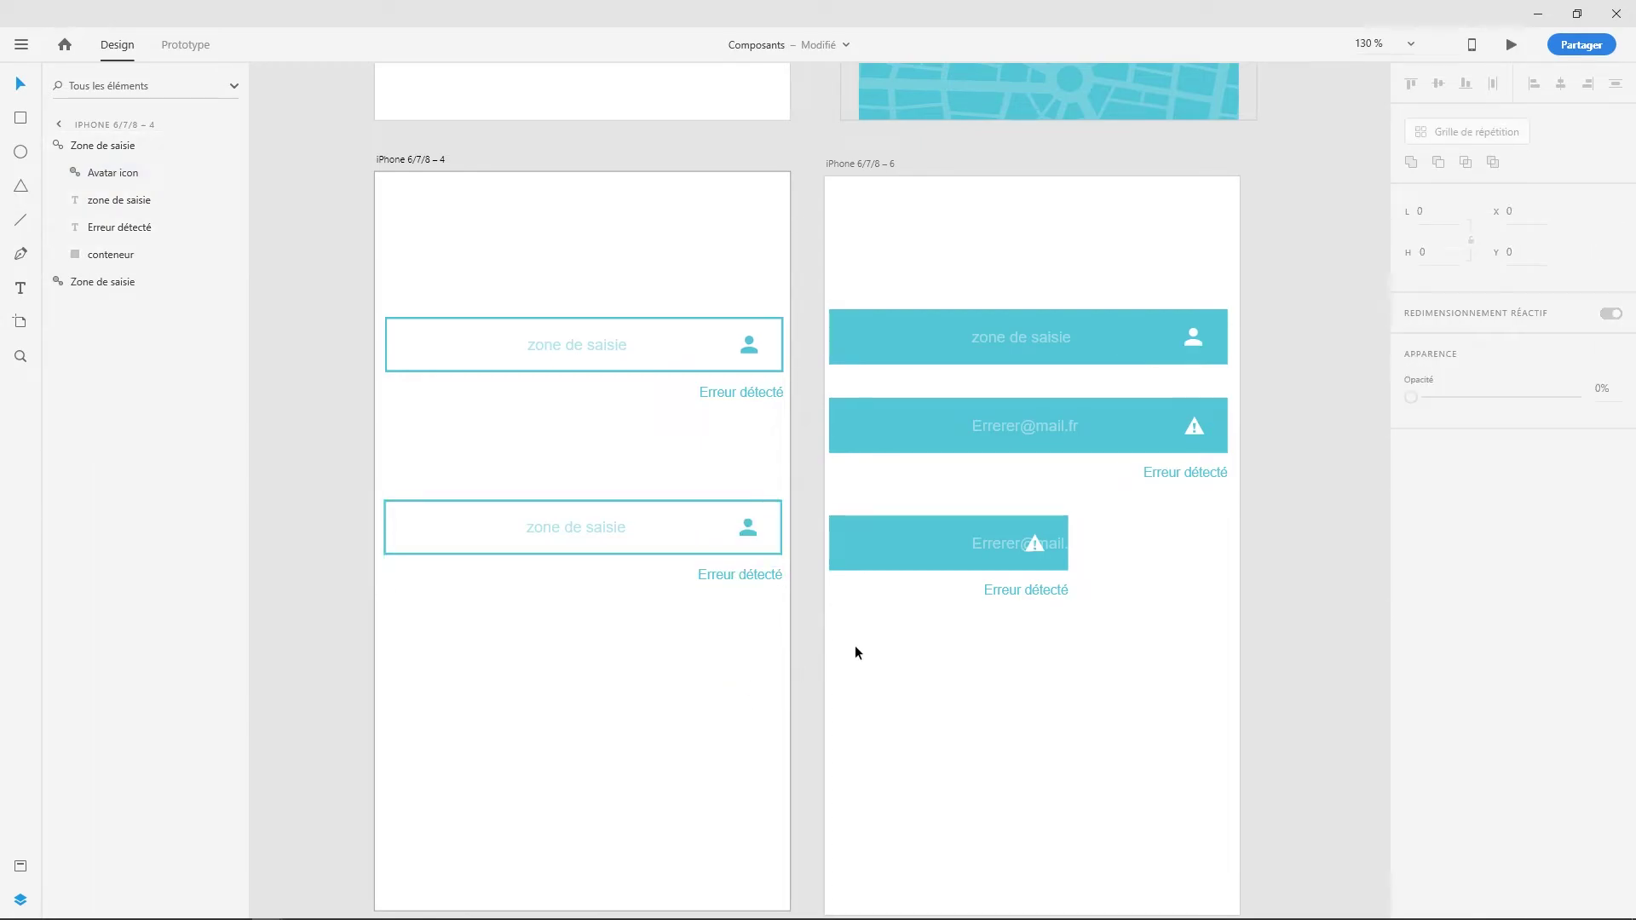
# - Turn off the placeholder text's left pin in Responsive Resize so it stays centred in narrow fields
pyautogui.click(984, 552)
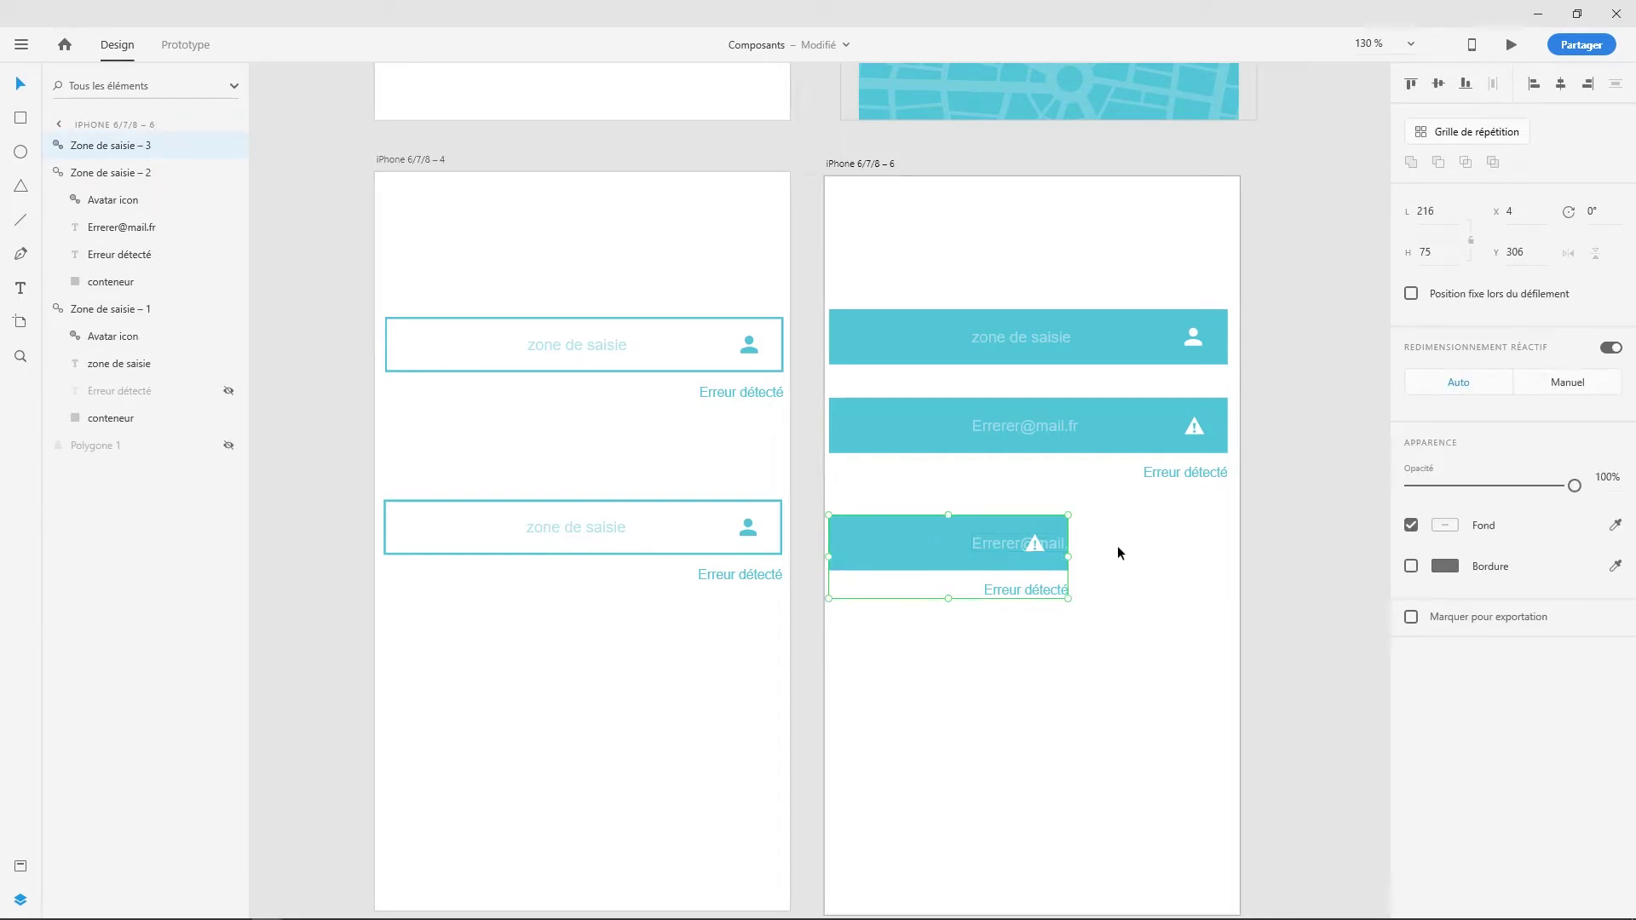
pyautogui.click(570, 532)
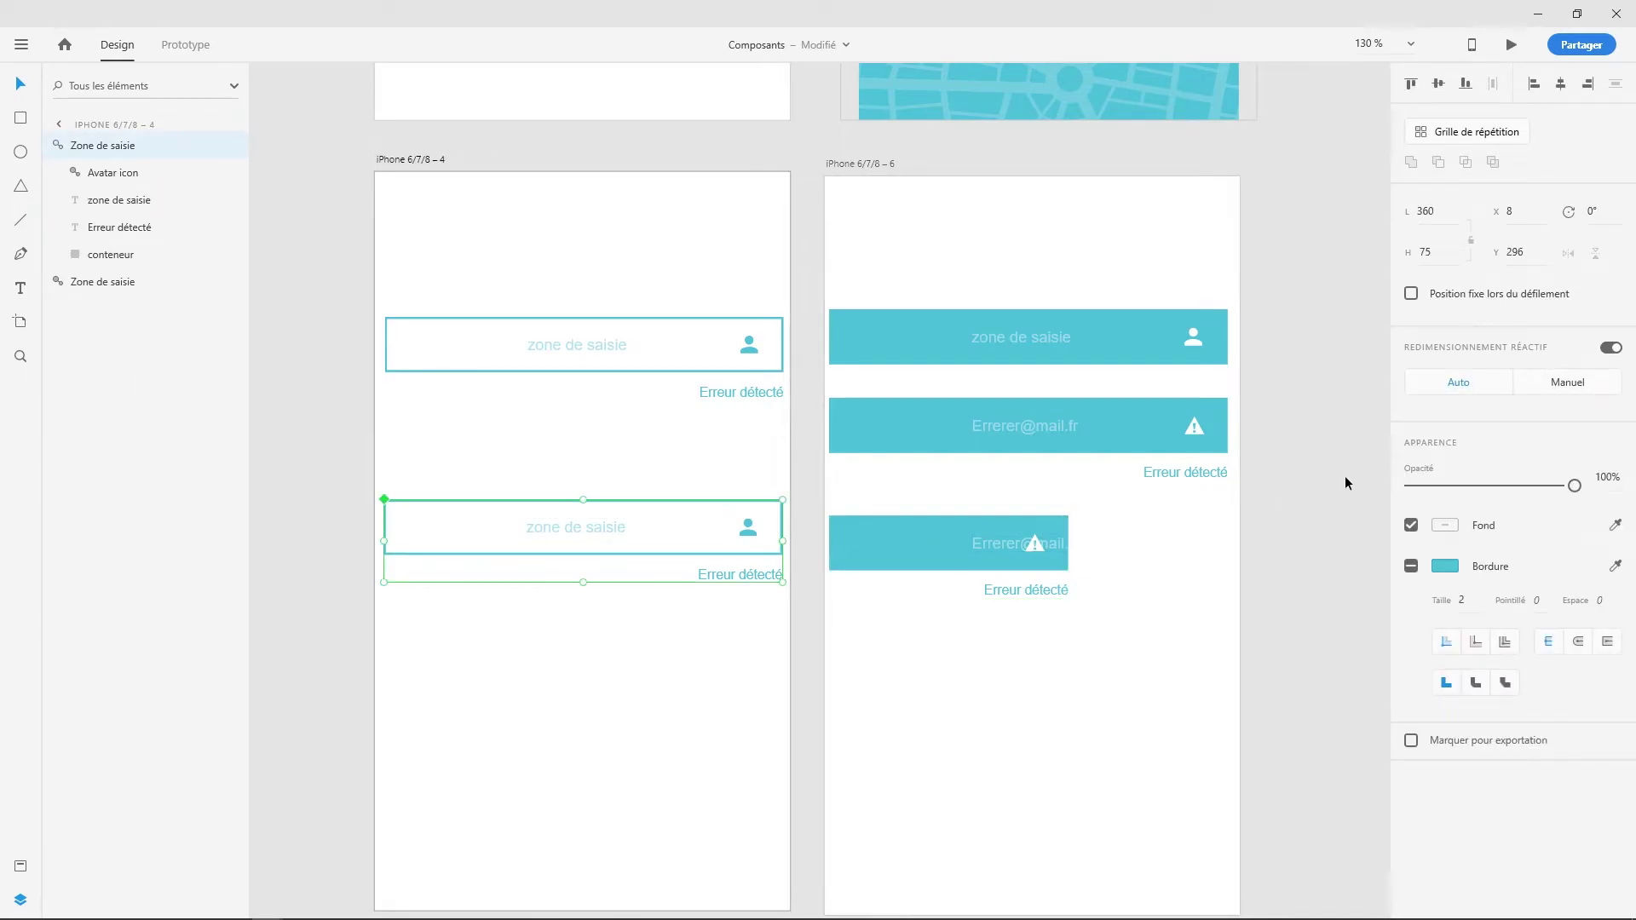
pyautogui.doubleClick(570, 535)
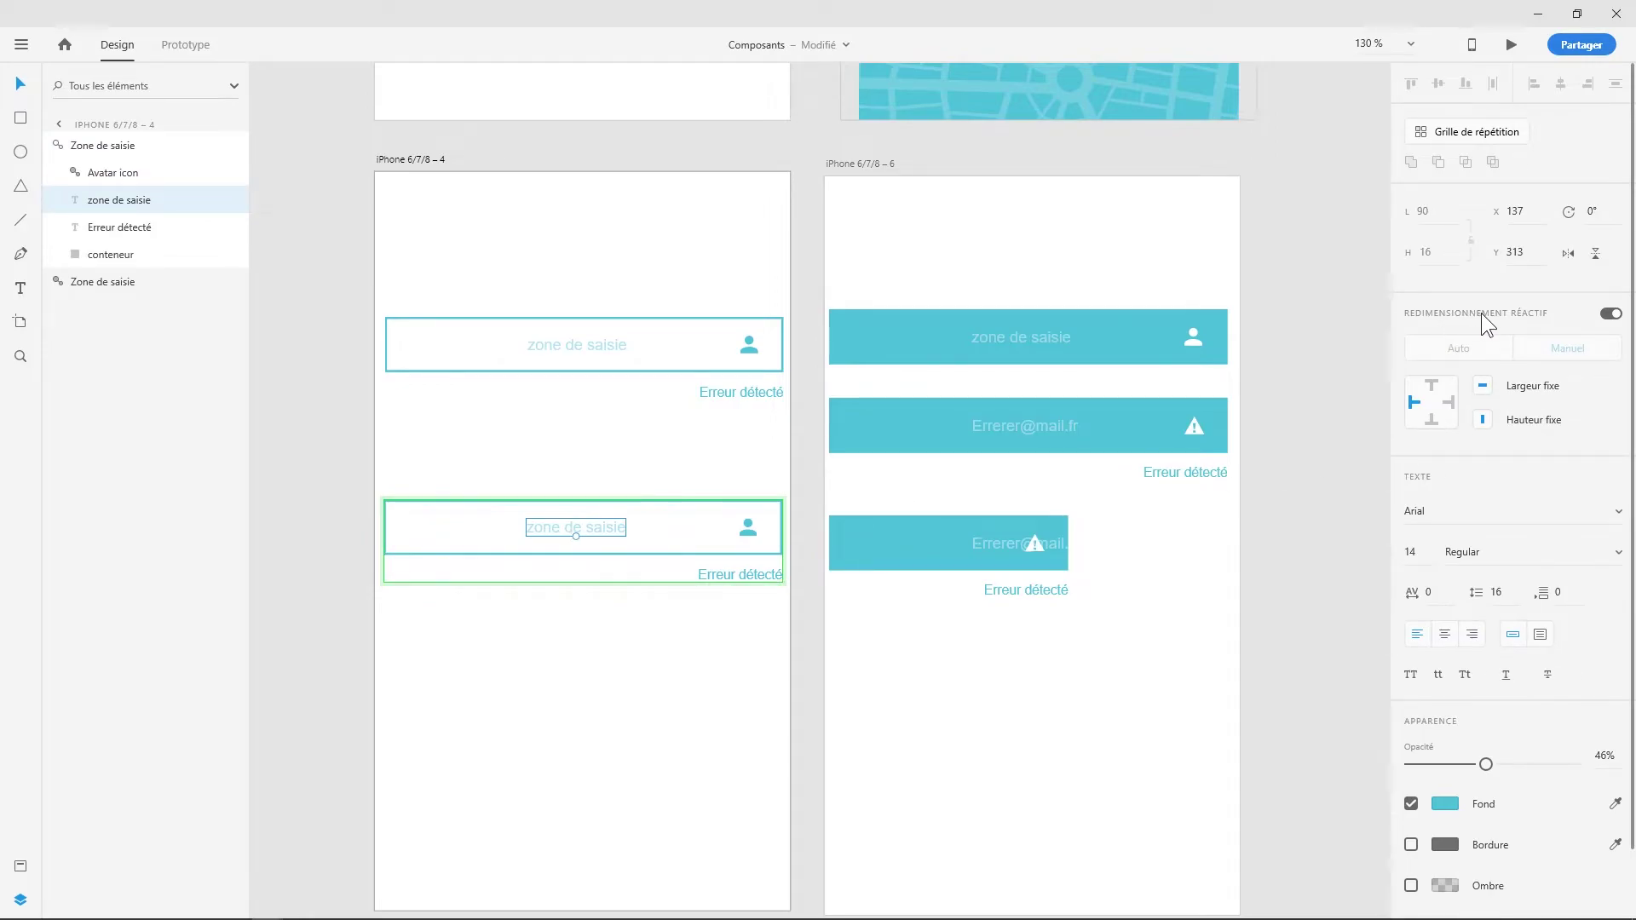
pyautogui.click(1414, 407)
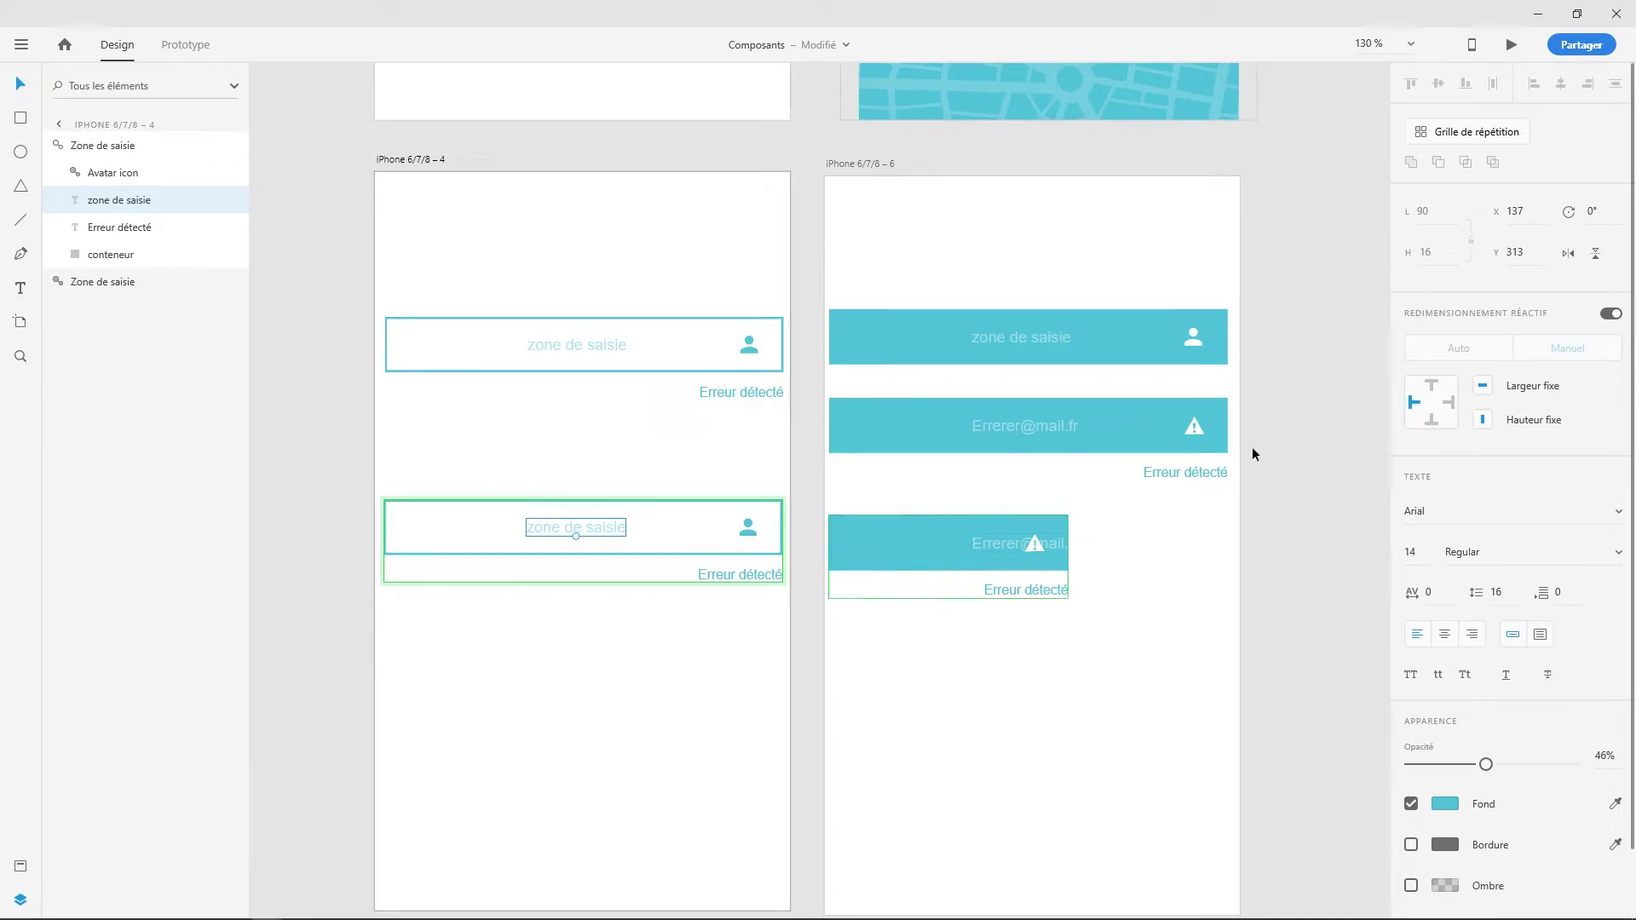
pyautogui.click(1412, 405)
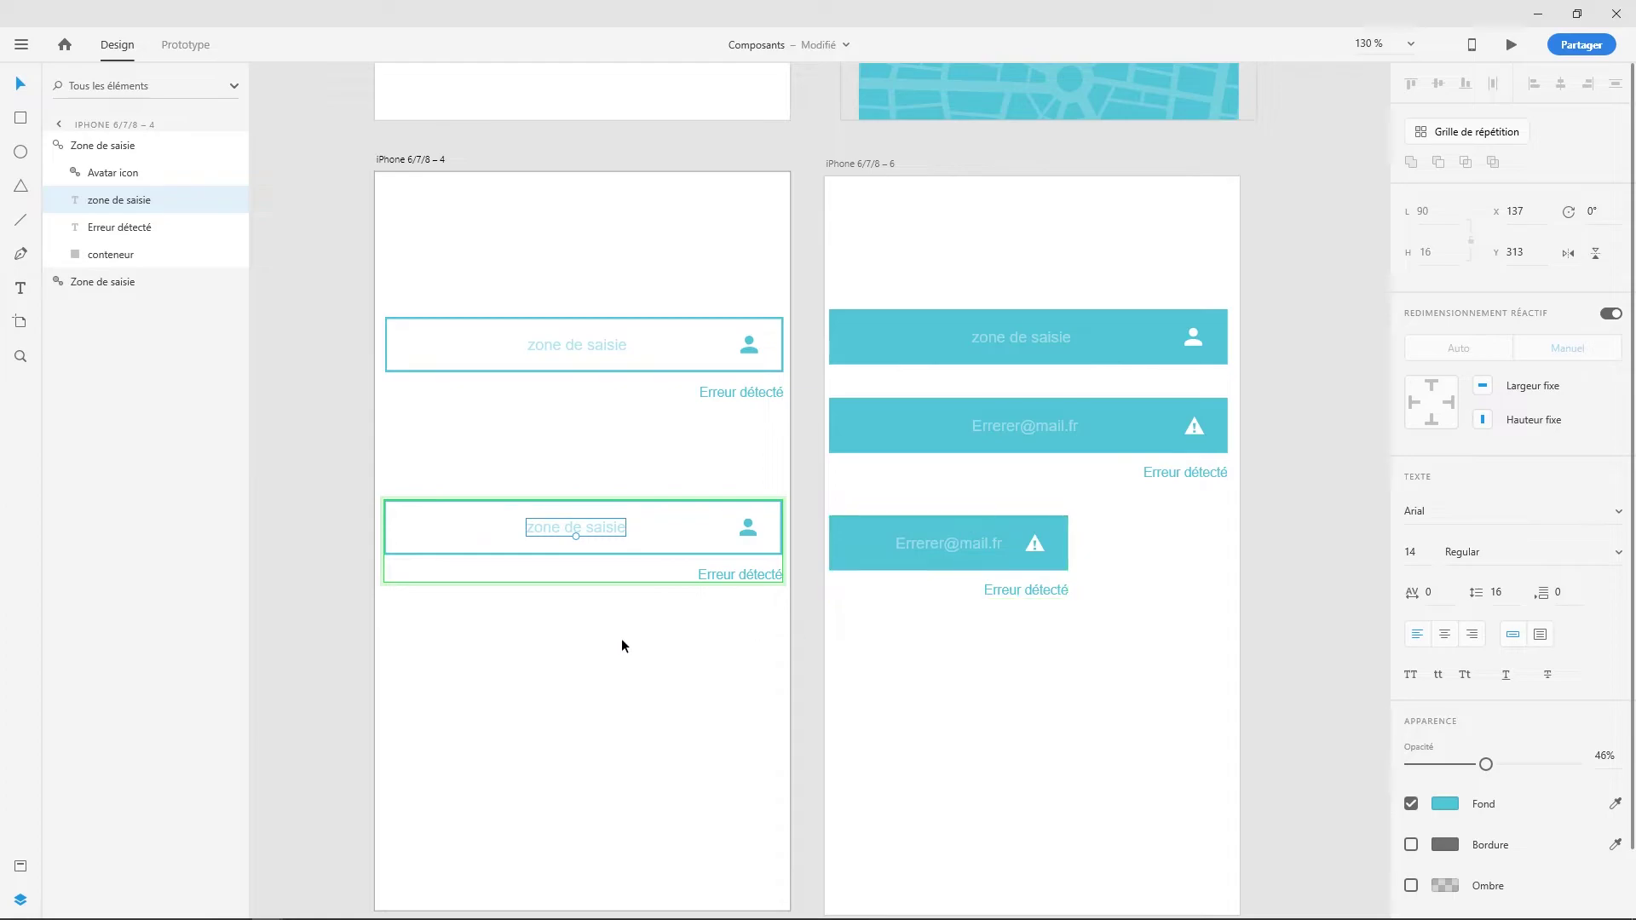
pyautogui.click(473, 554)
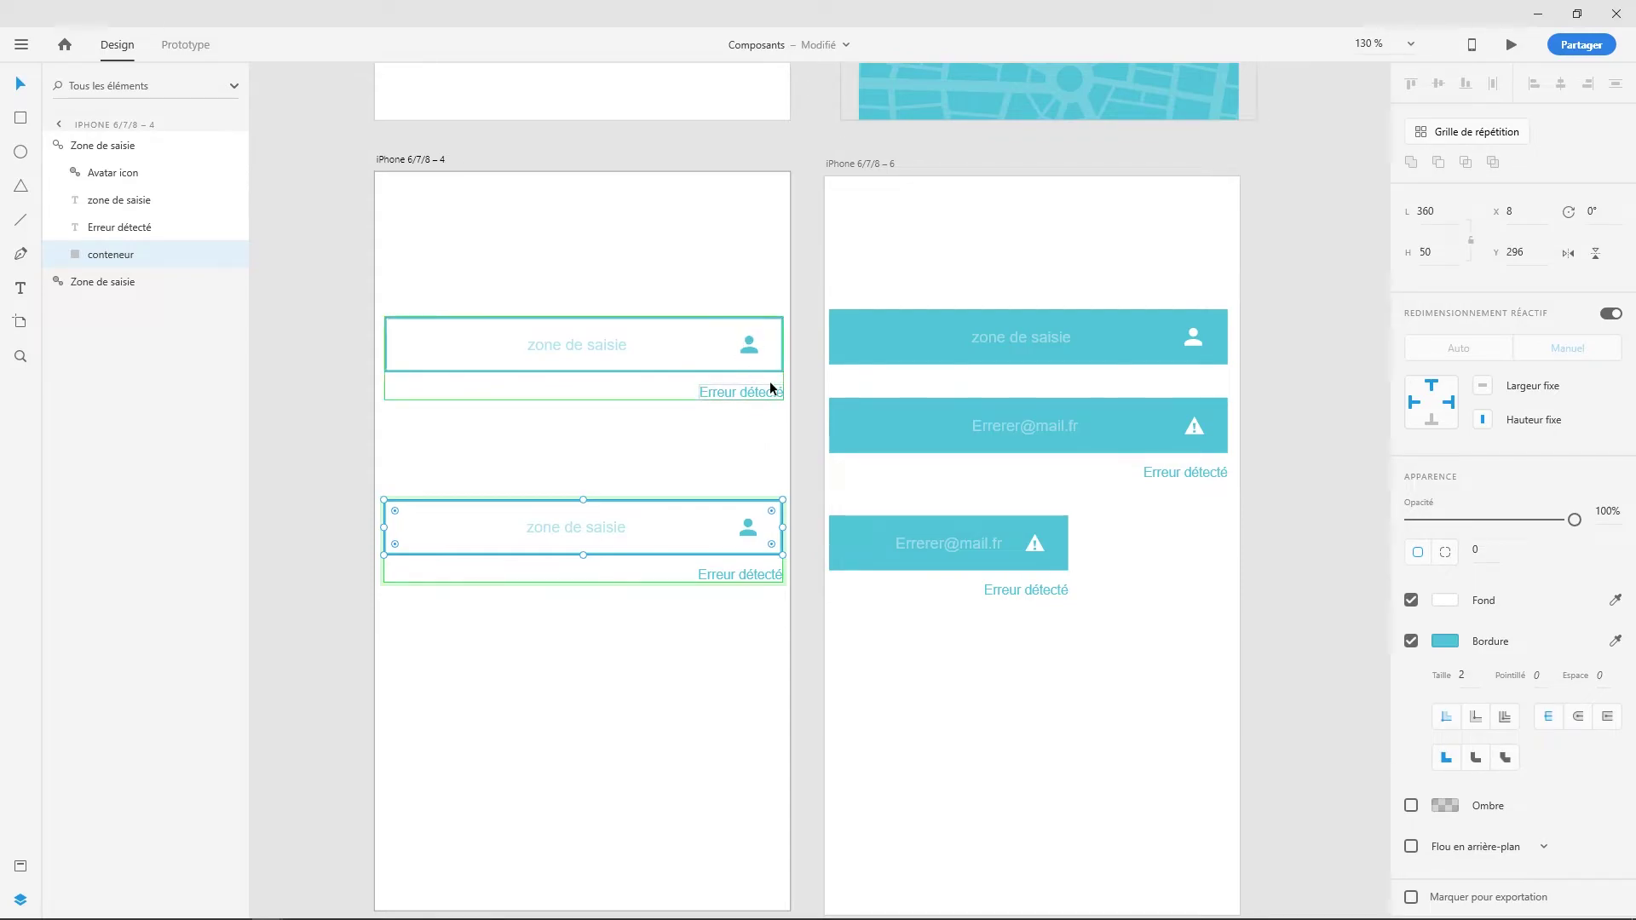
pyautogui.click(1445, 600)
pyautogui.moveTo(1357, 564); pyautogui.dragTo(1277, 538)
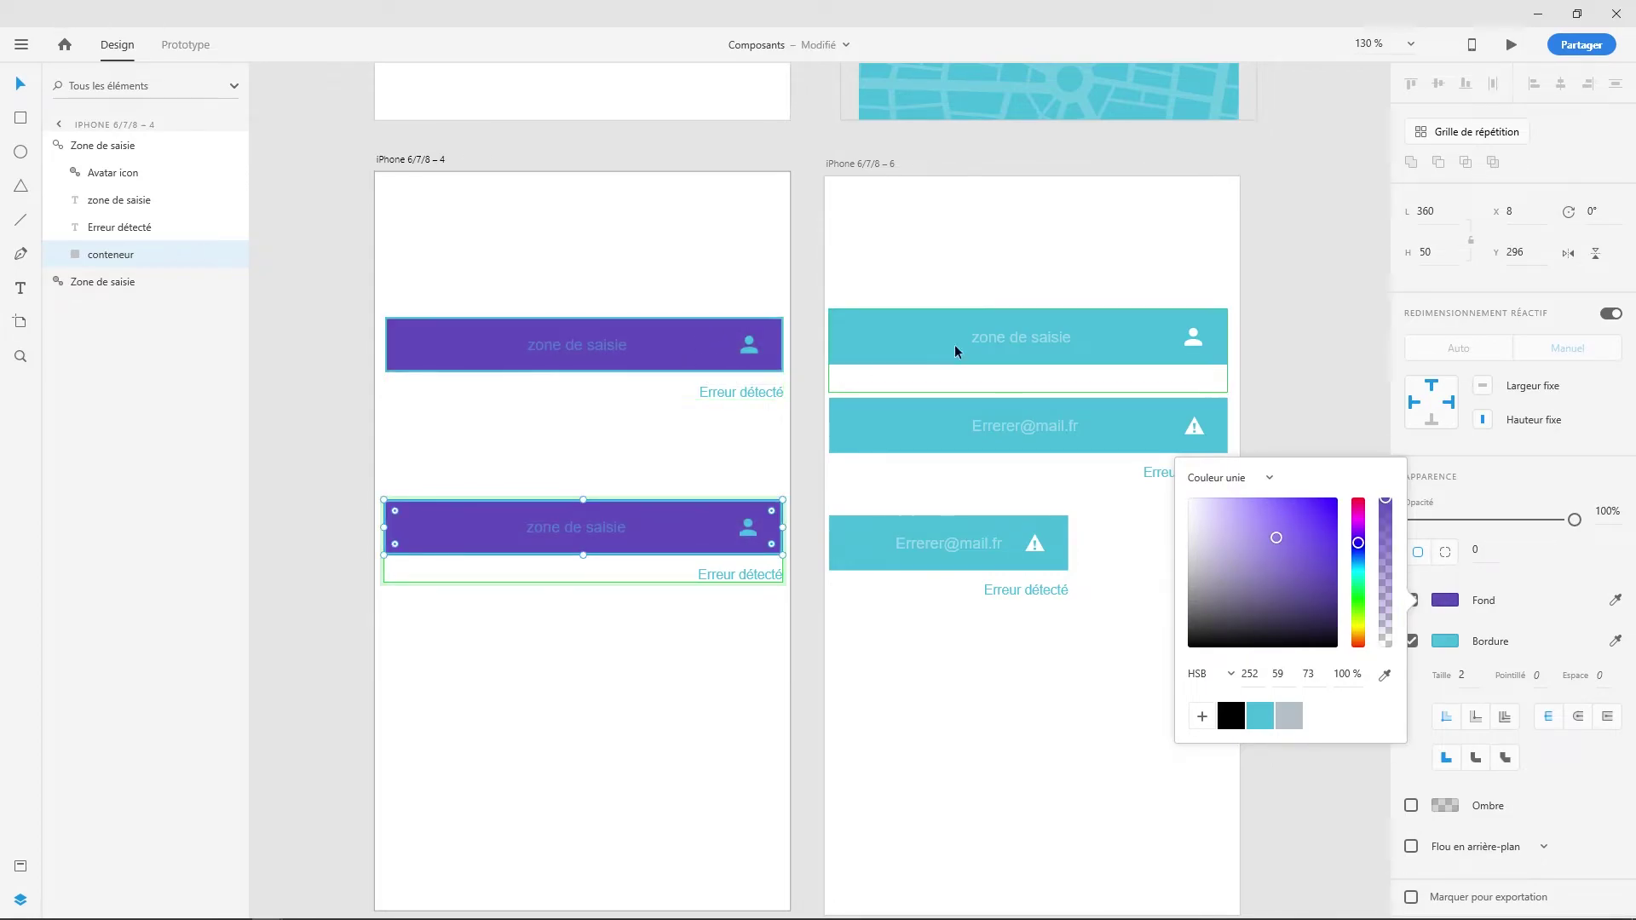
pyautogui.click(994, 317)
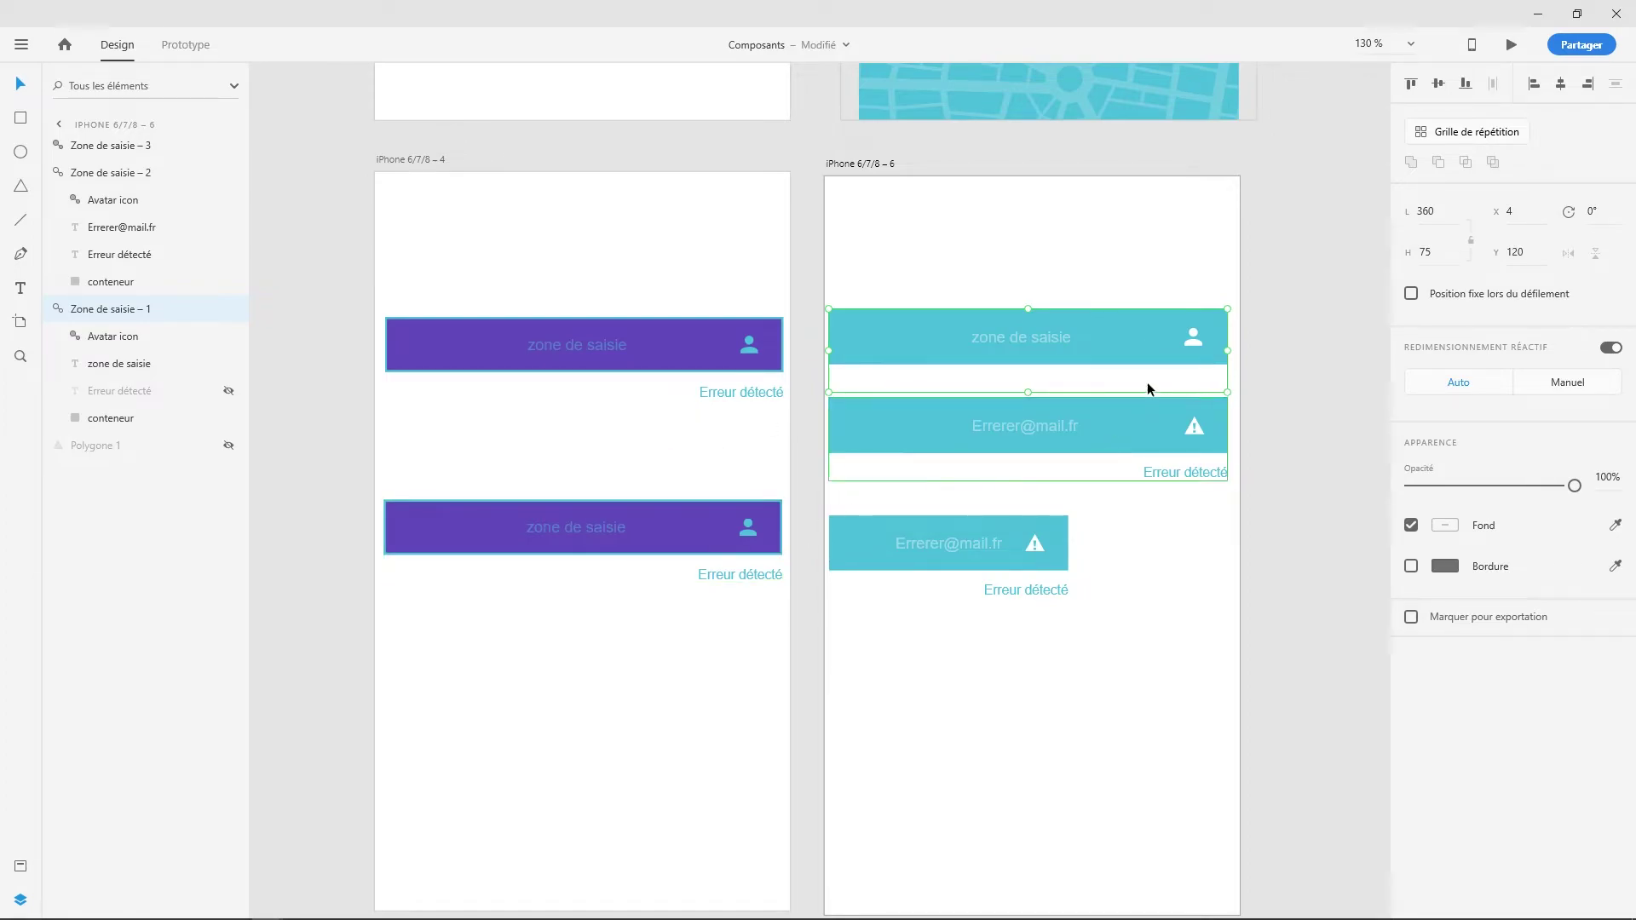
pyautogui.click(1102, 282)
pyautogui.click(1127, 334)
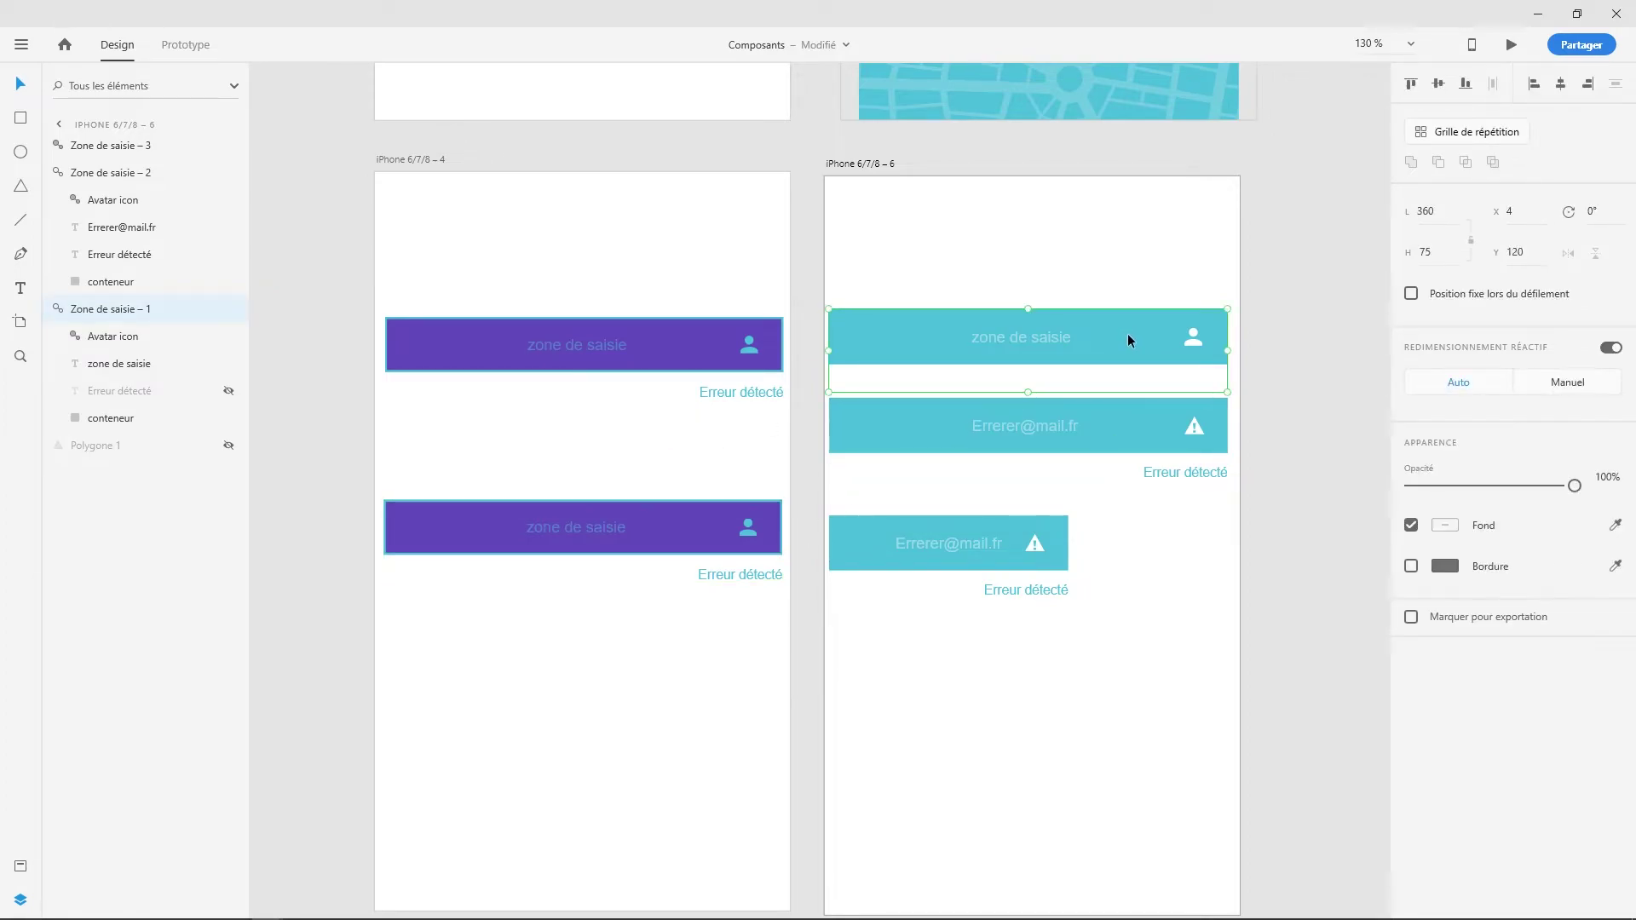
pyautogui.rightClick(1128, 334)
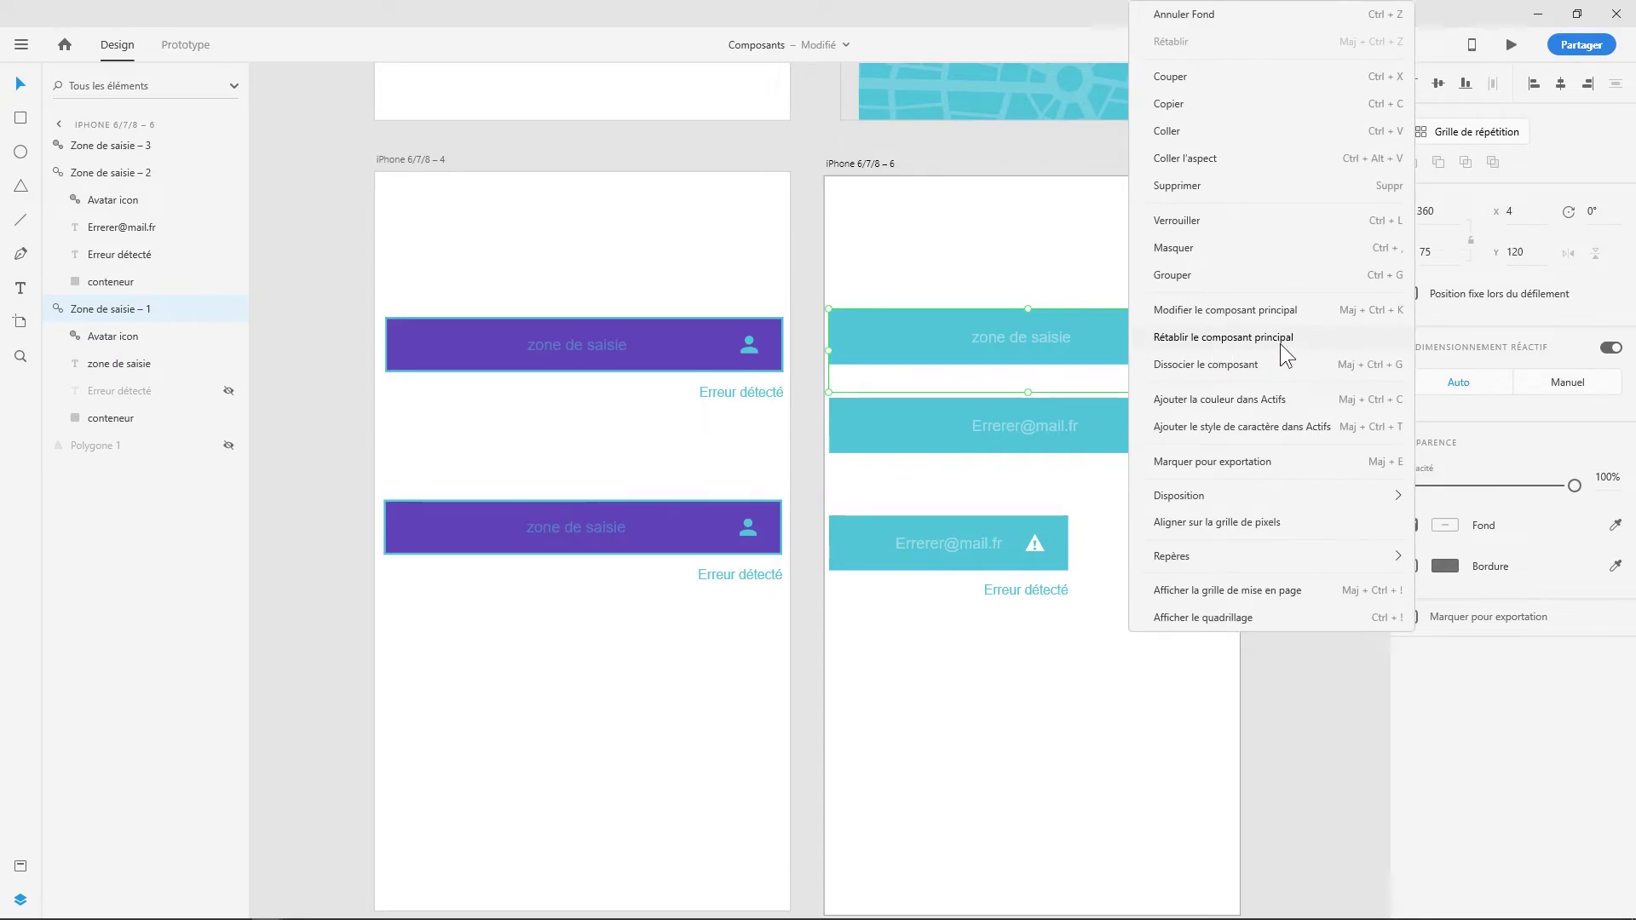
pyautogui.click(1280, 345)
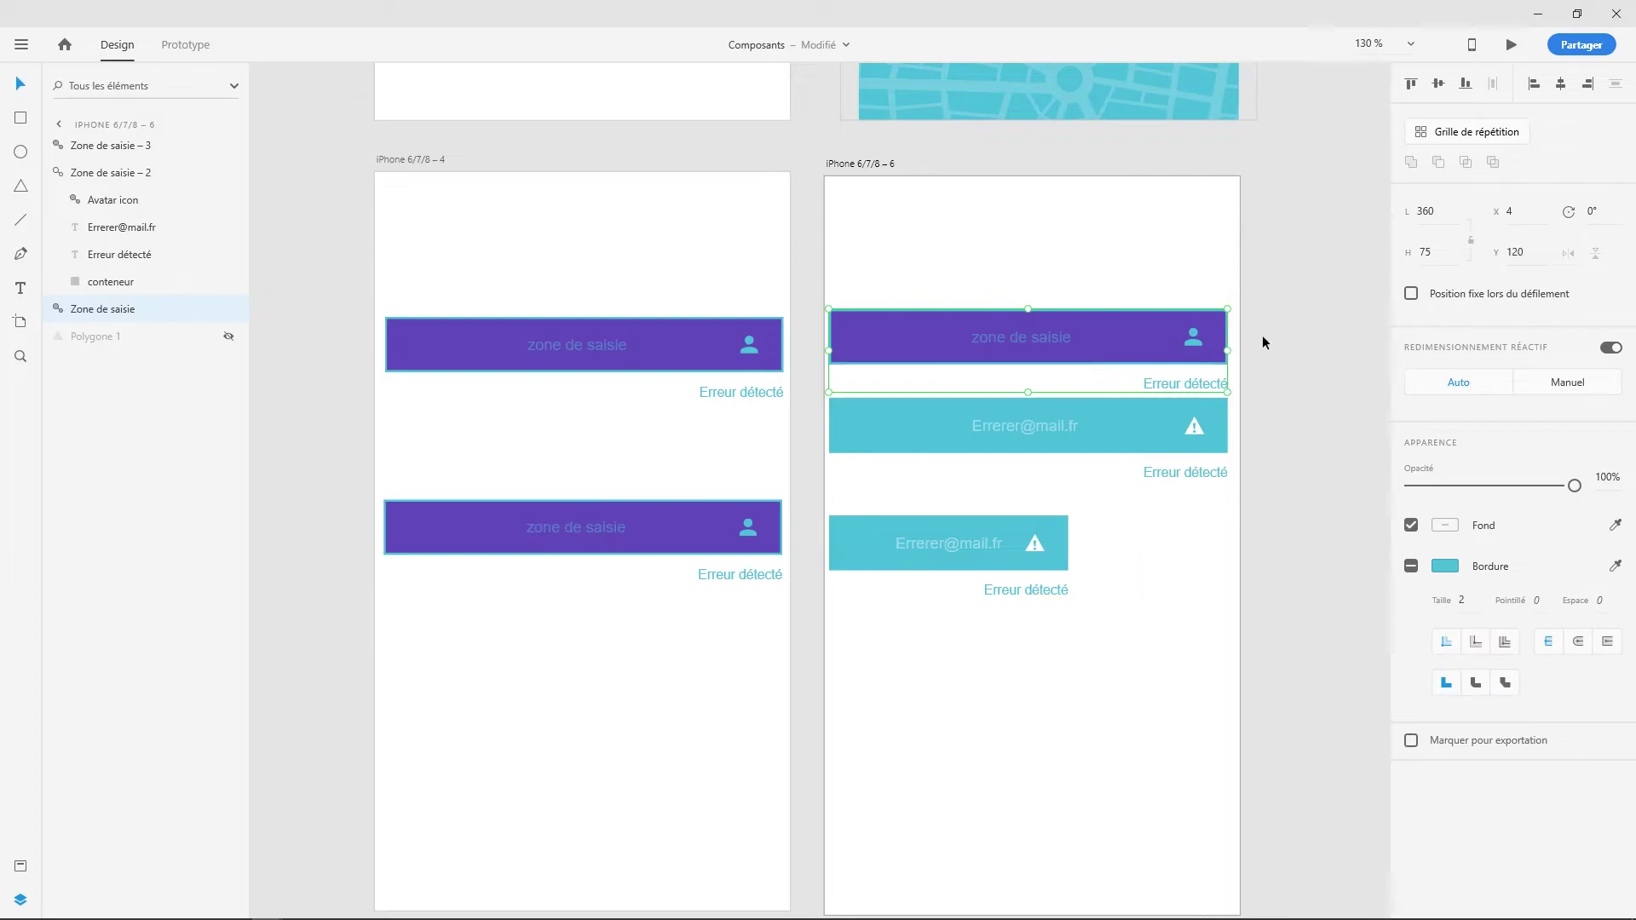
pyautogui.click(1174, 254)
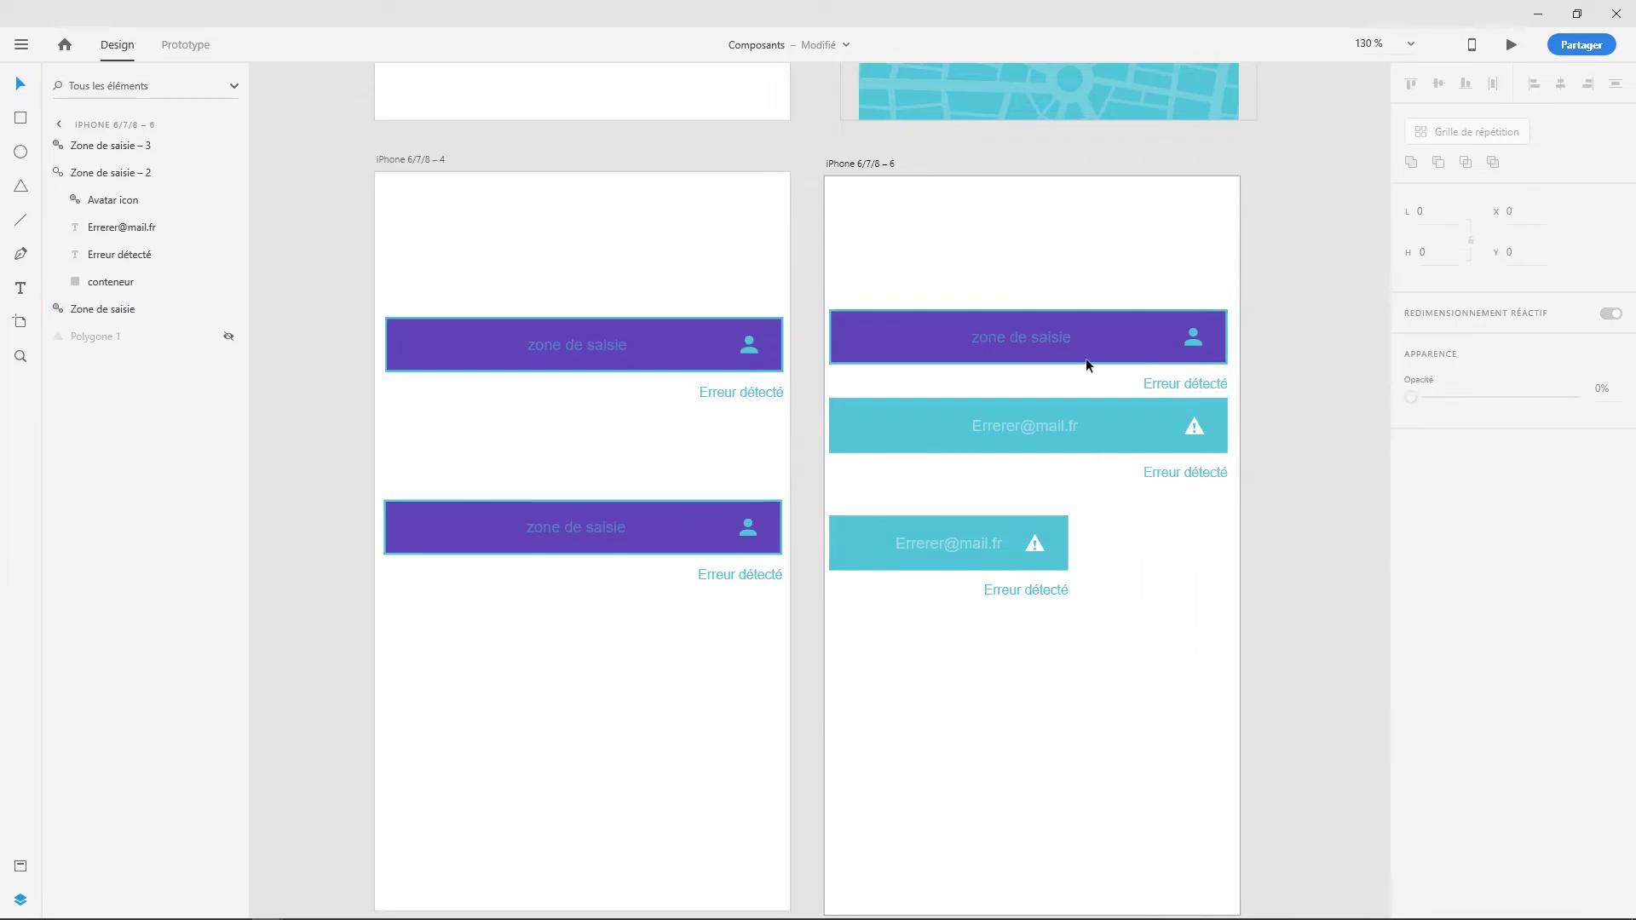
pyautogui.hotkey('ctrl', 'z')
pyautogui.hotkey('ctrl', 'z')
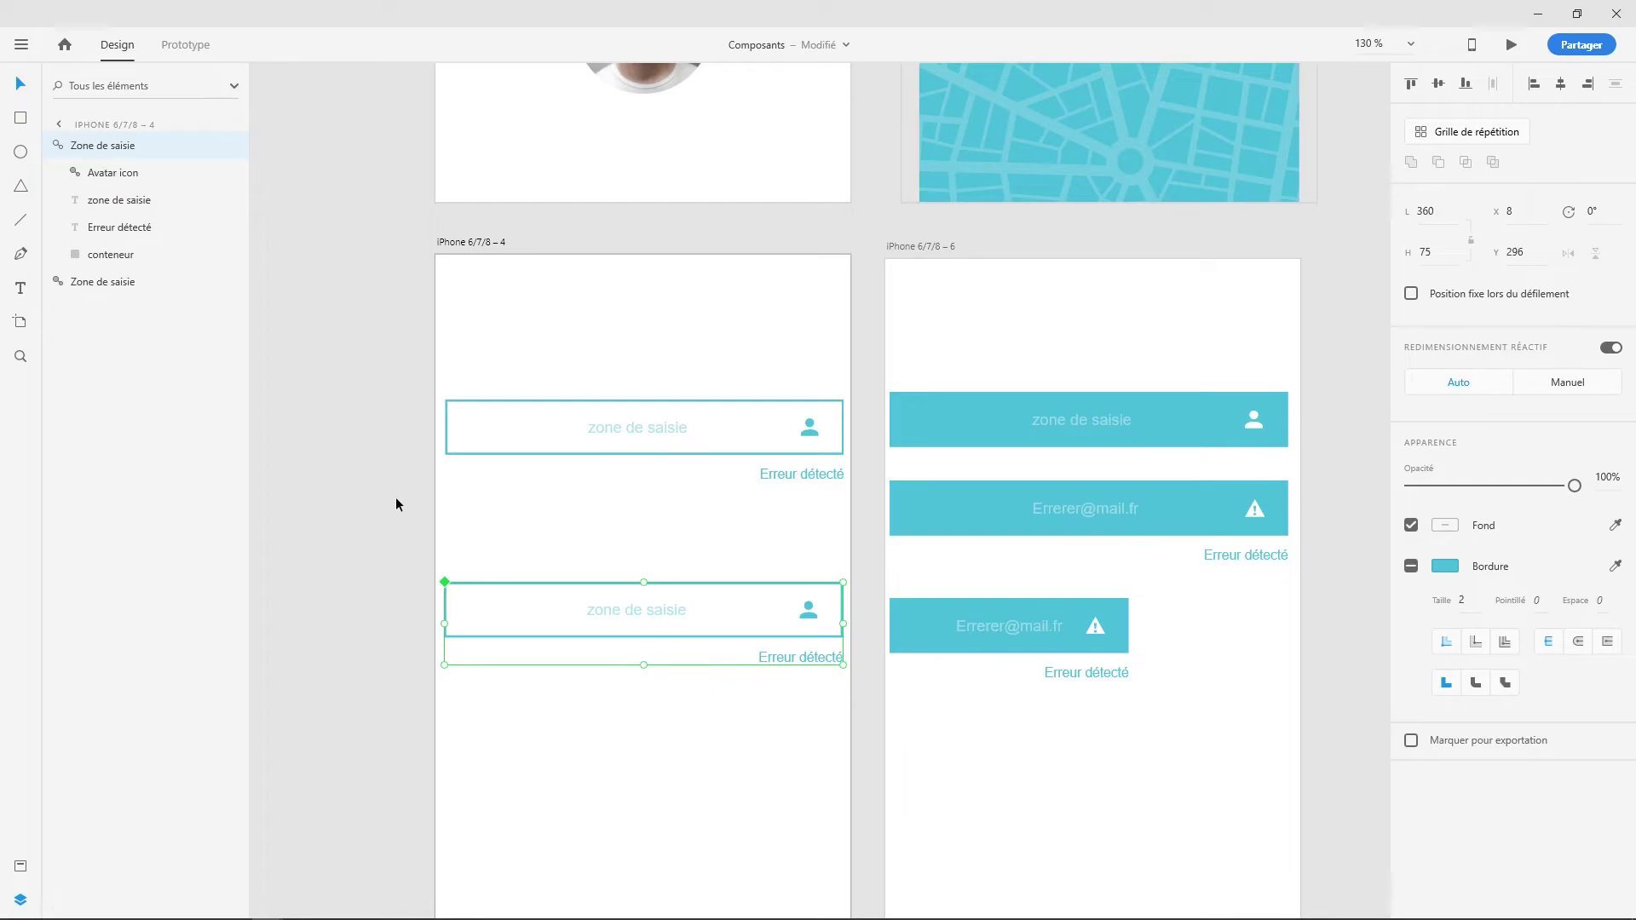
# - Narrow both input-field components to about 213 px wide so their linked instances shrink
pyautogui.moveTo(398, 362); pyautogui.dragTo(868, 770)
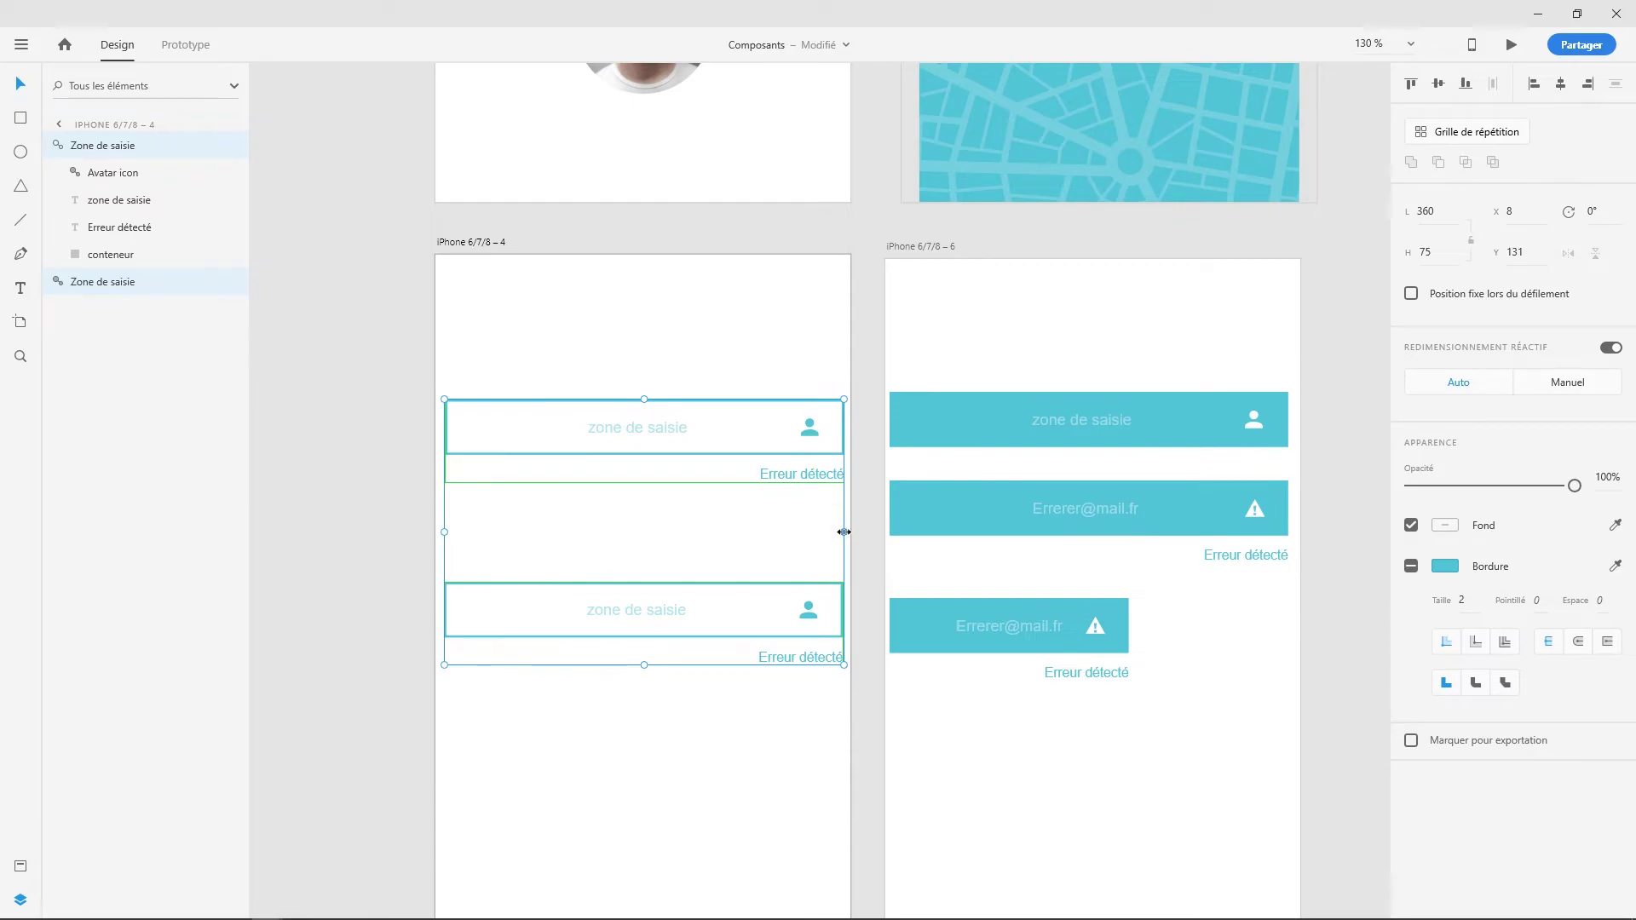
pyautogui.moveTo(845, 532); pyautogui.dragTo(681, 536)
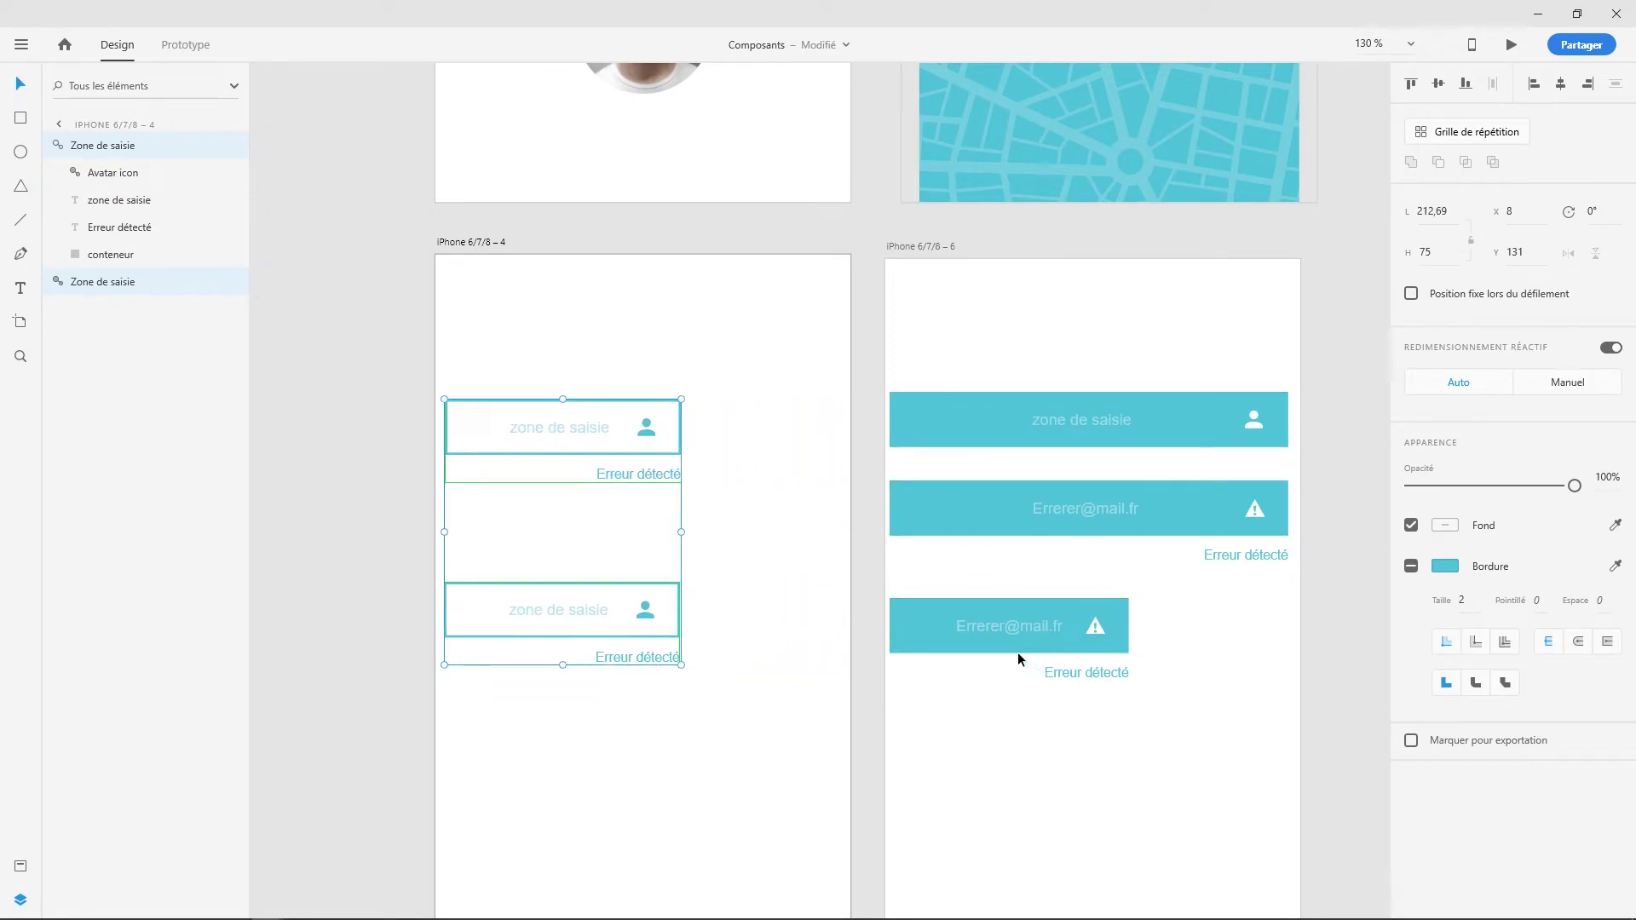
pyautogui.click(672, 765)
pyautogui.click(662, 636)
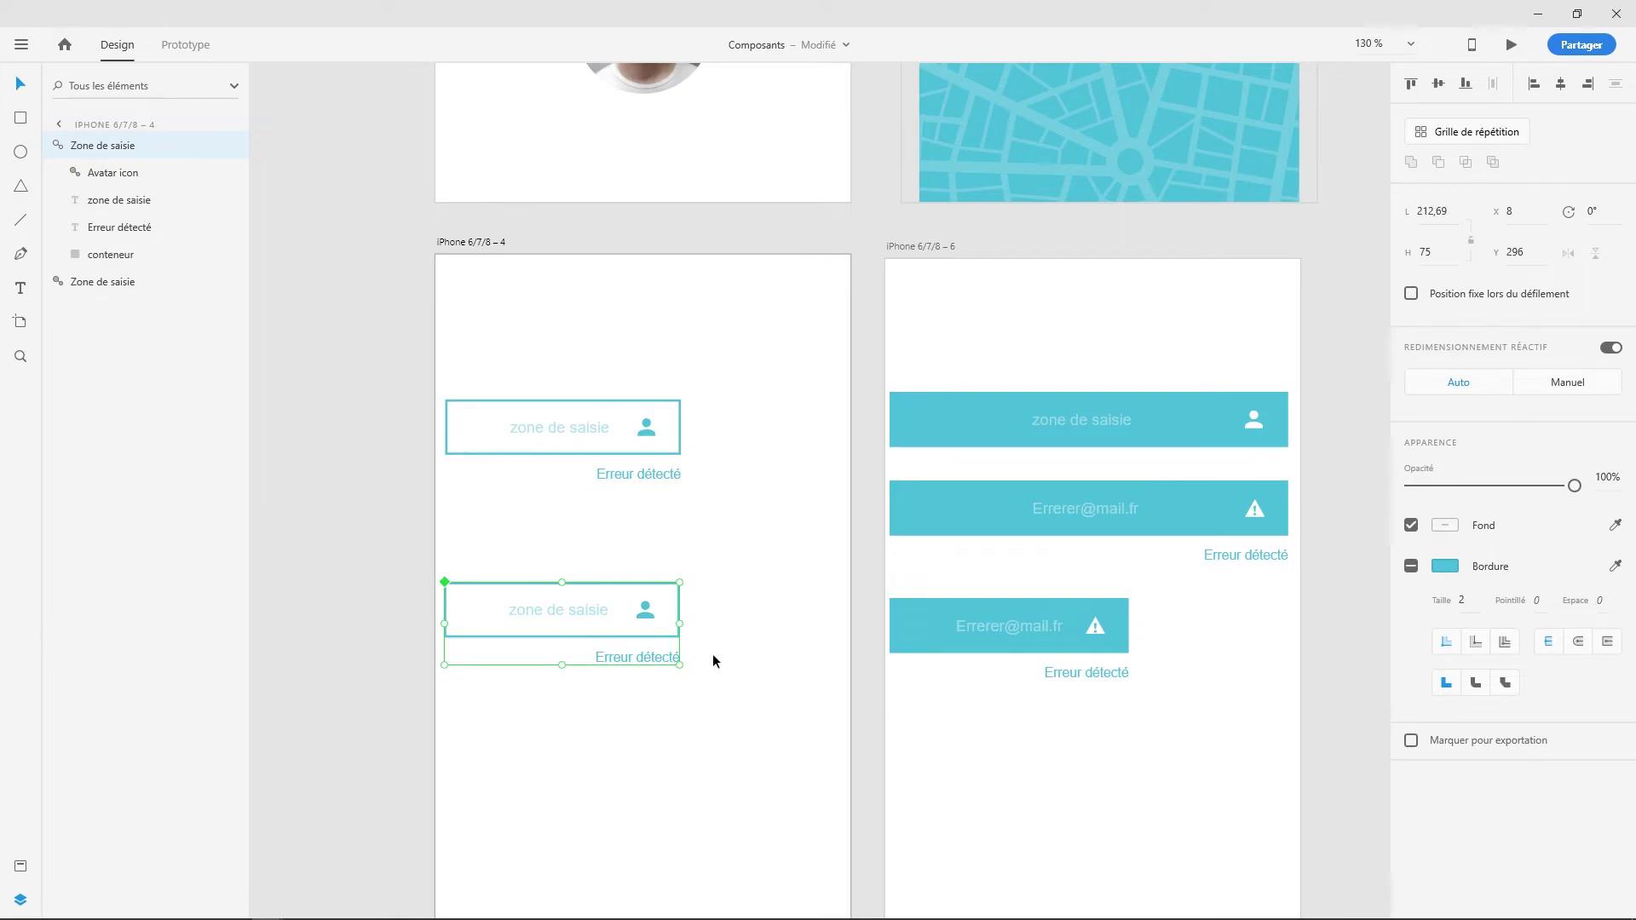
pyautogui.moveTo(681, 625); pyautogui.dragTo(682, 625)
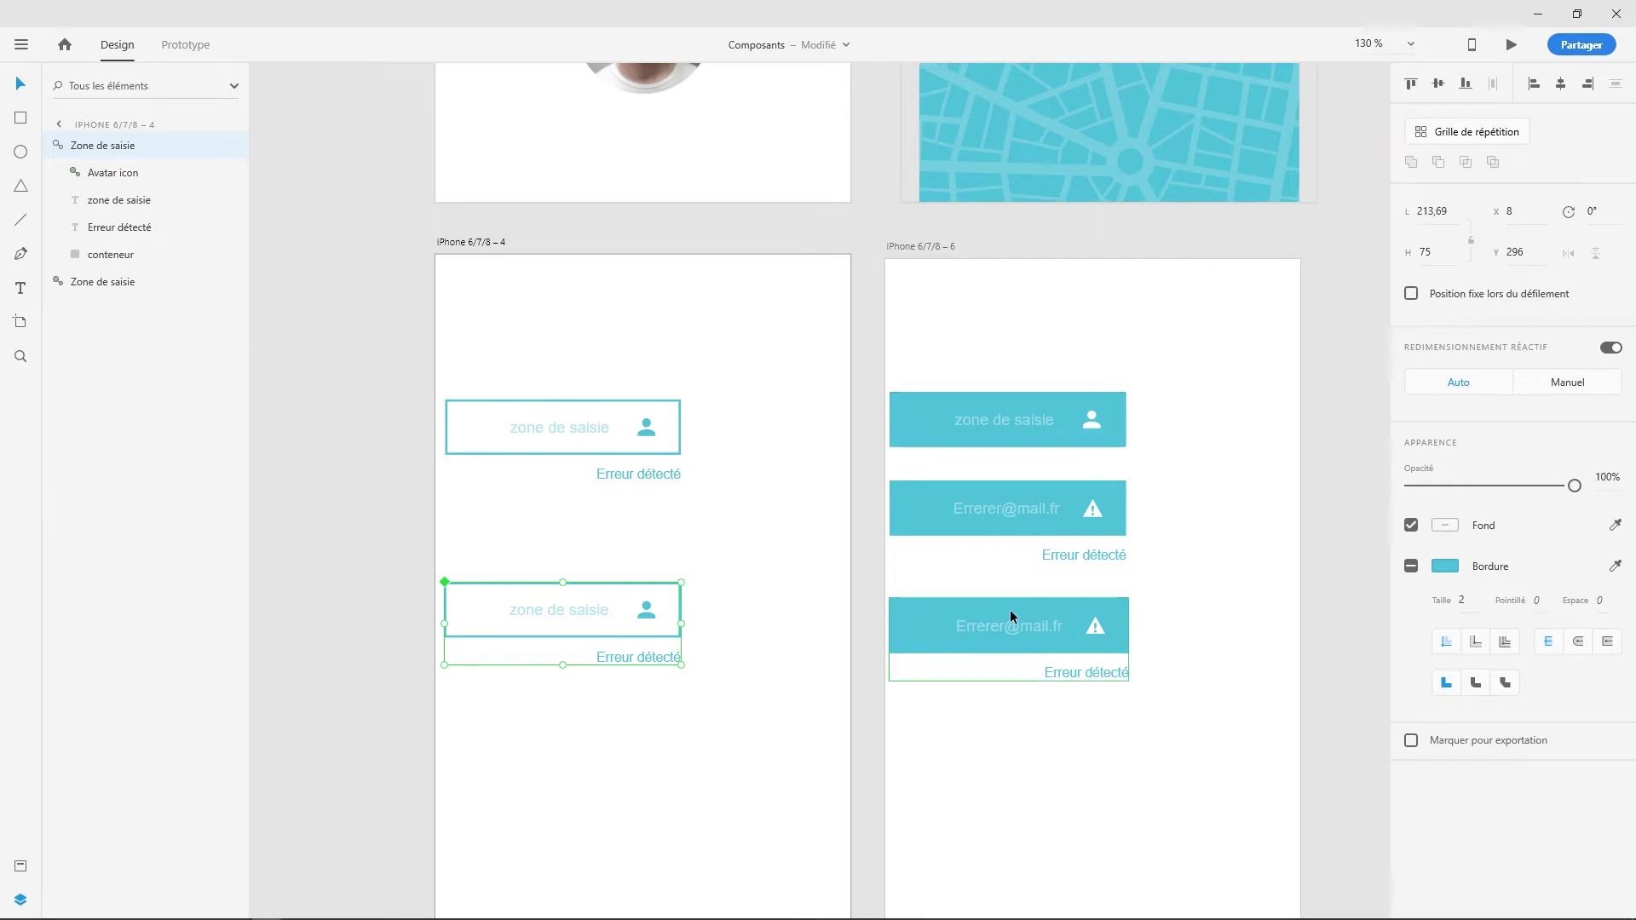
pyautogui.click(733, 561)
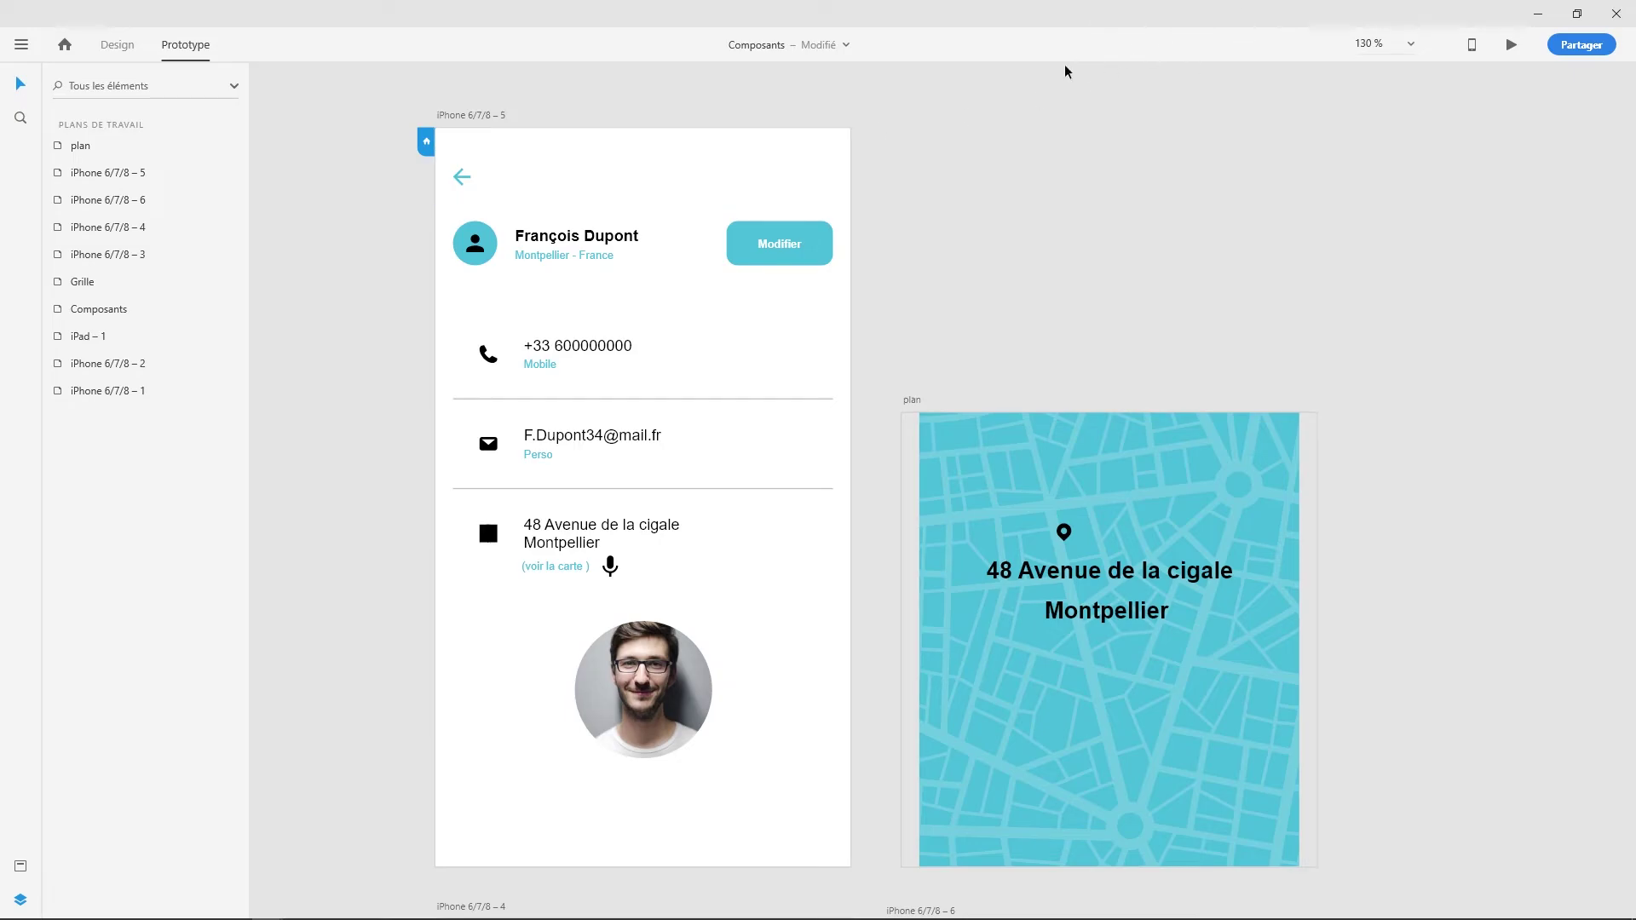
# - Trim the contact screen's voice trigger command for the map link down to 'carte'
pyautogui.click(484, 113)
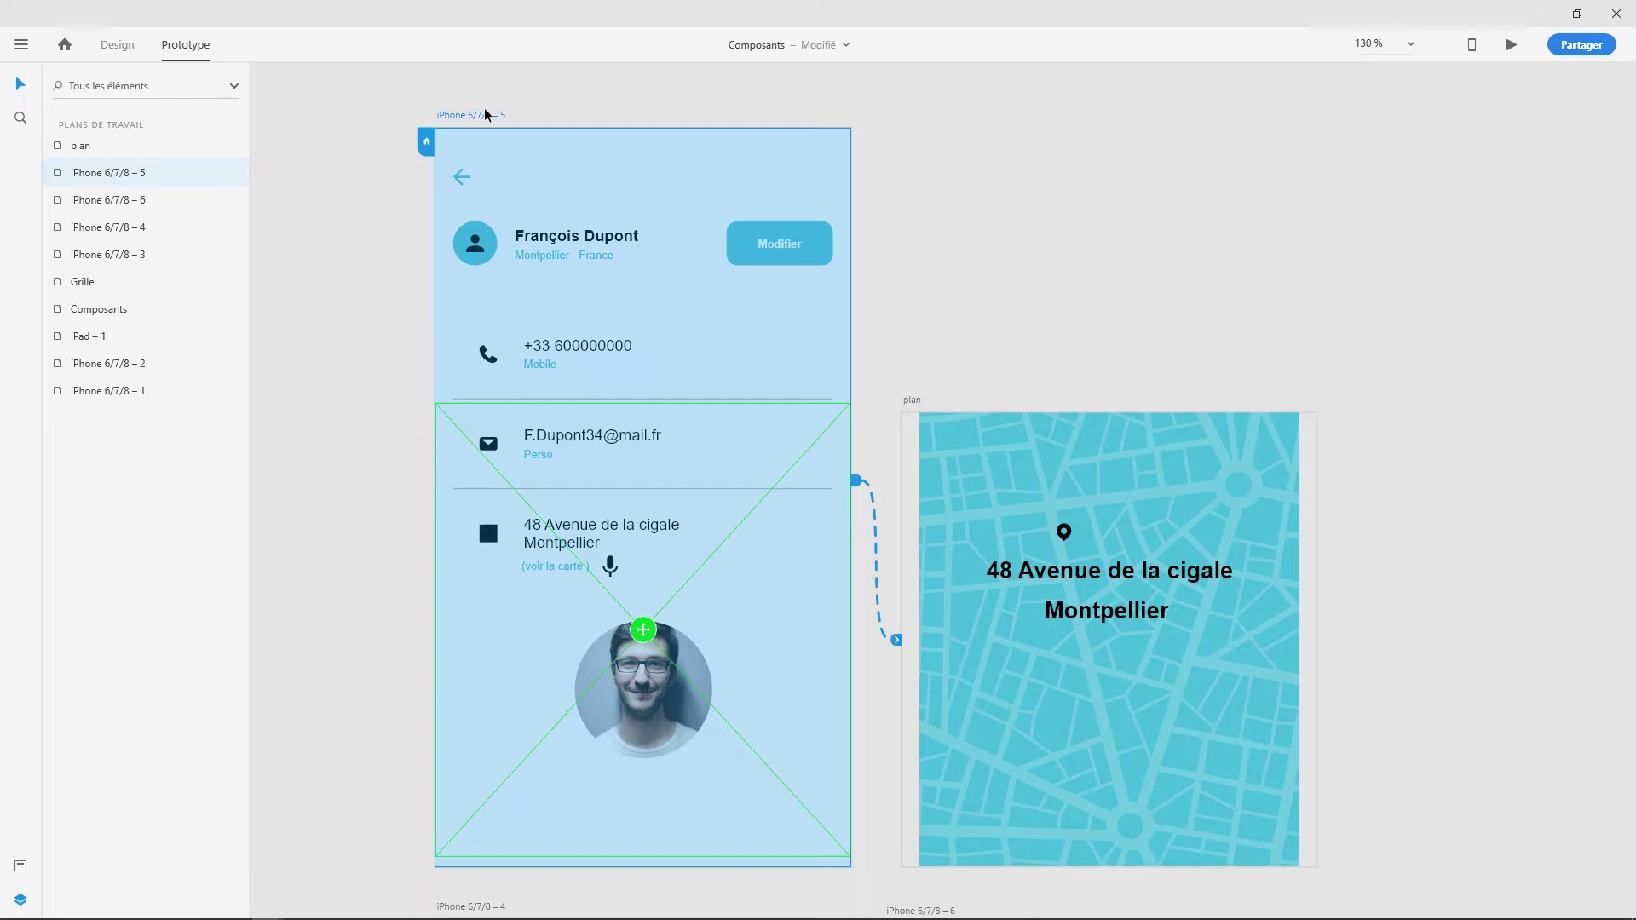
pyautogui.click(931, 154)
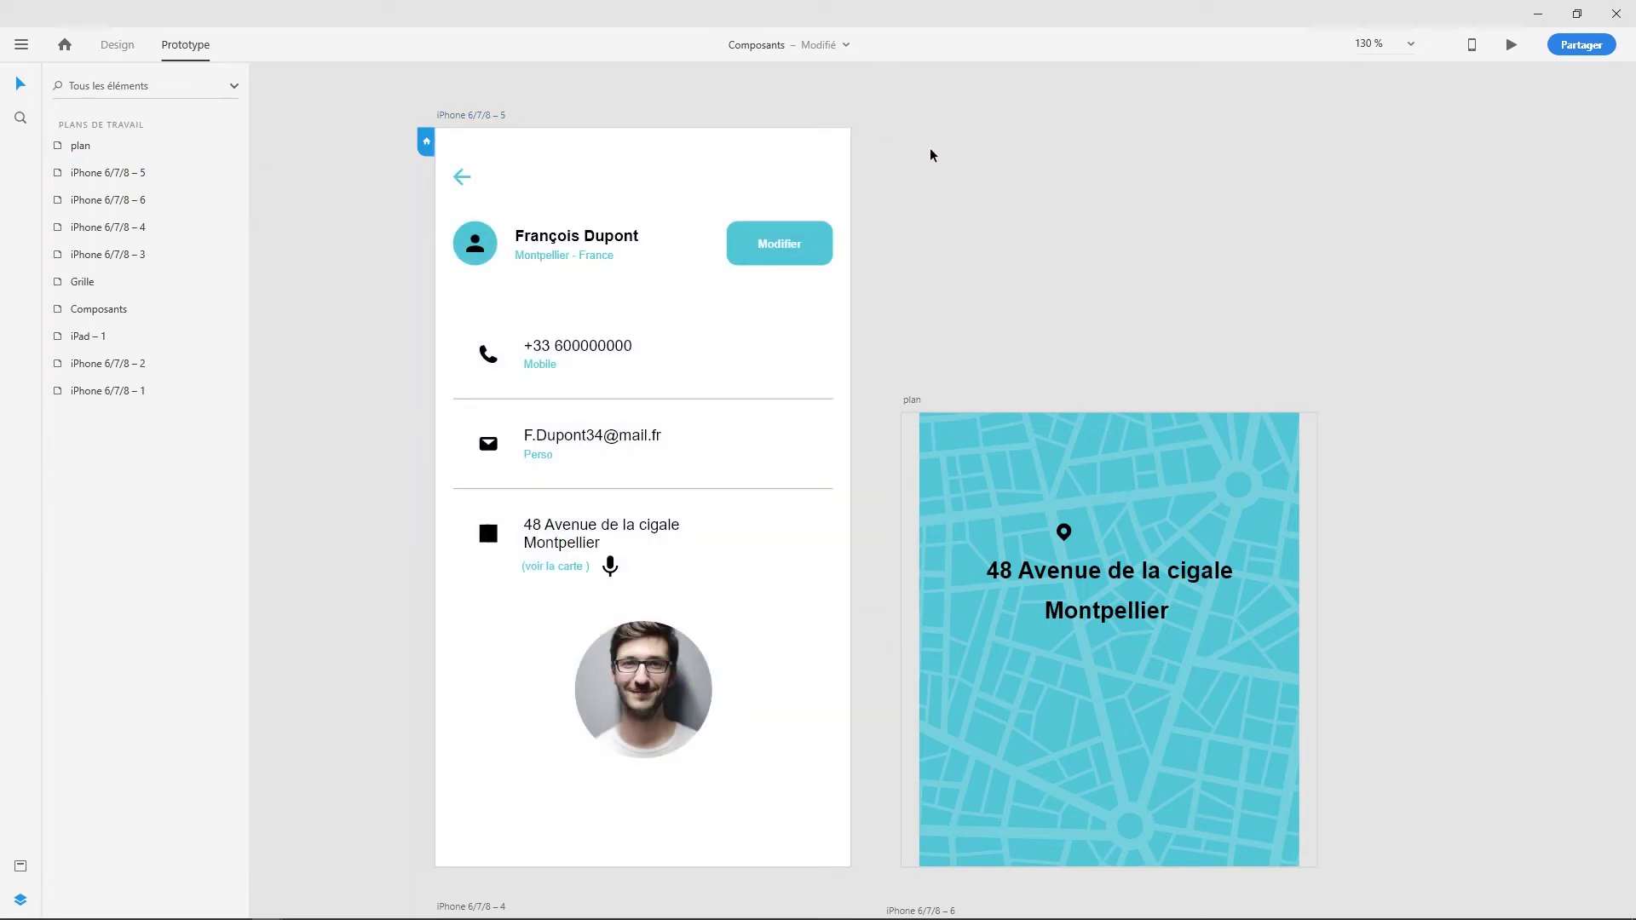
pyautogui.click(472, 132)
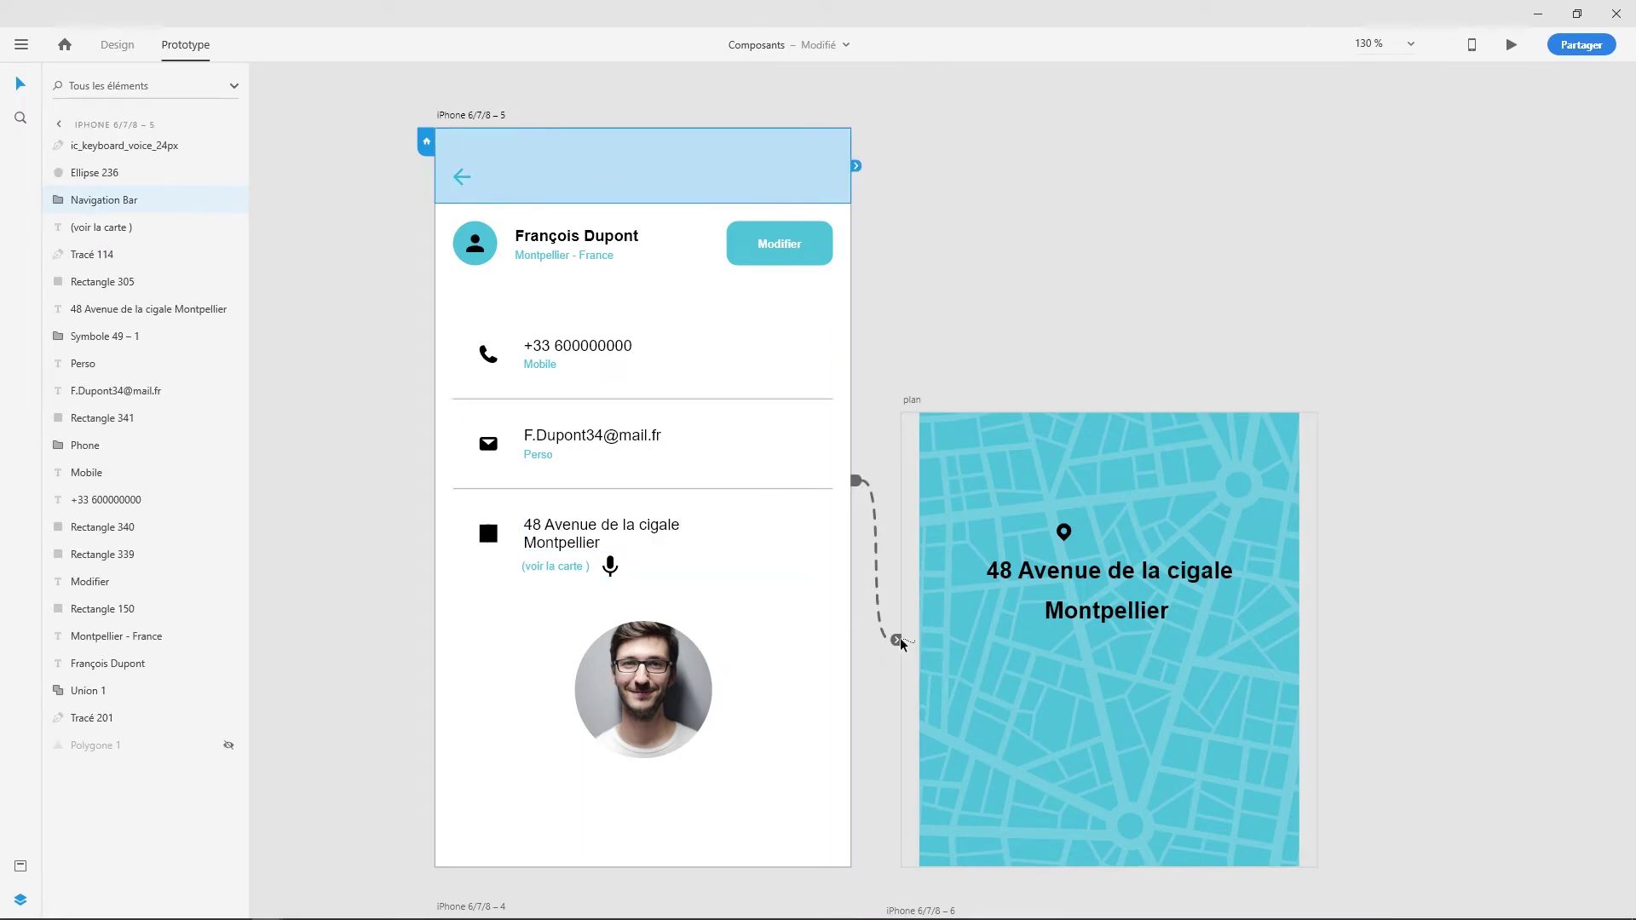
pyautogui.click(851, 595)
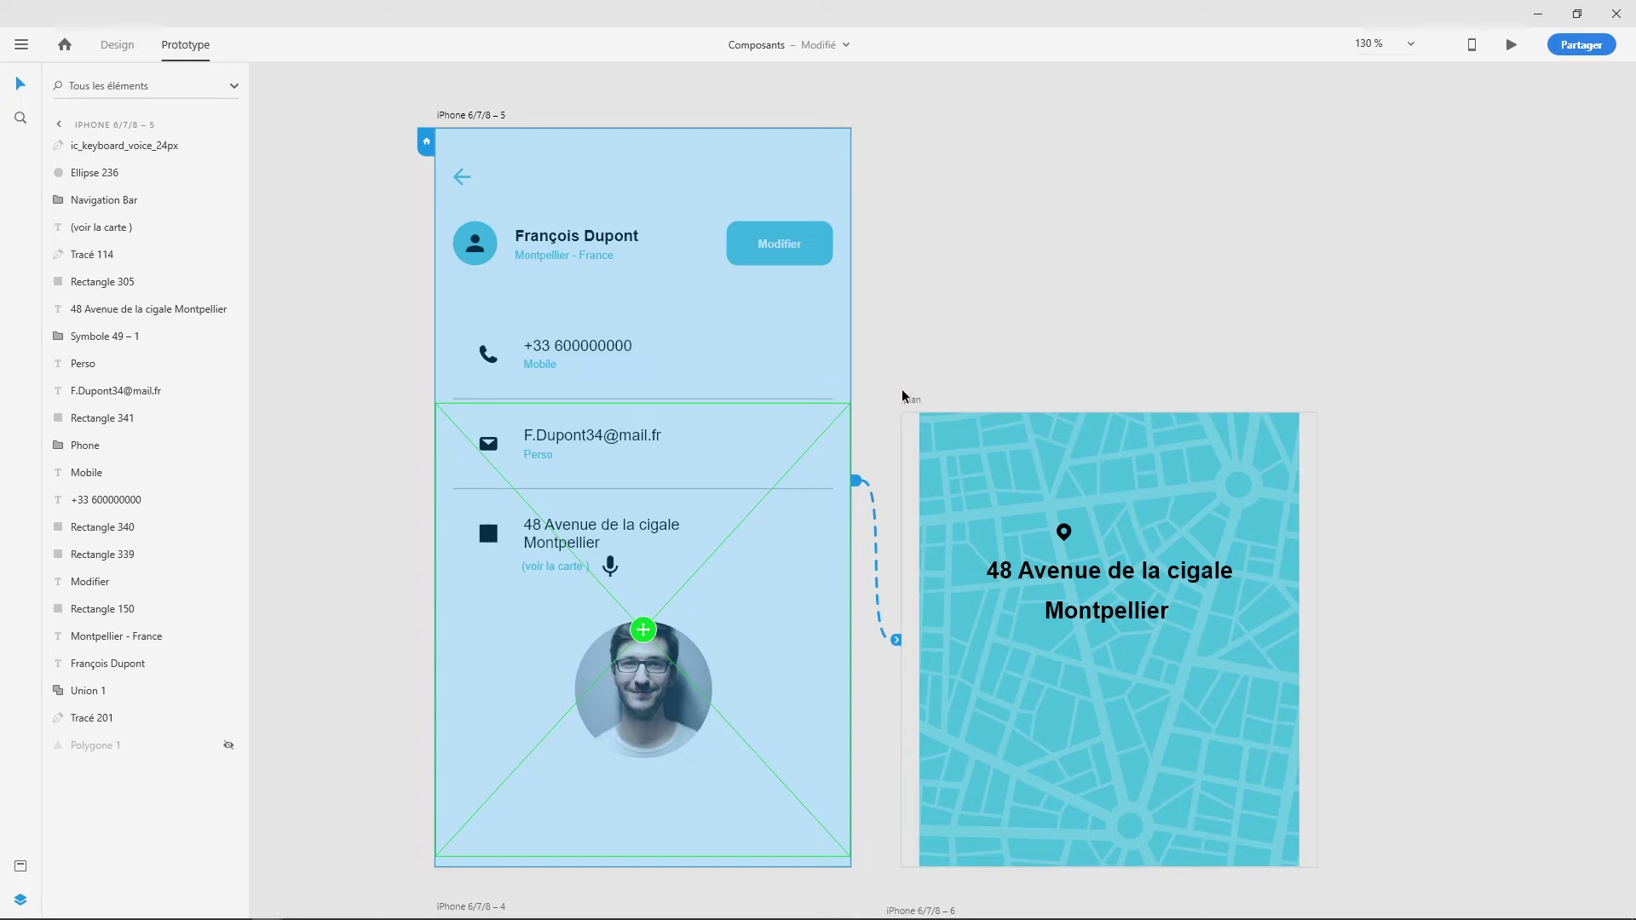
pyautogui.click(898, 641)
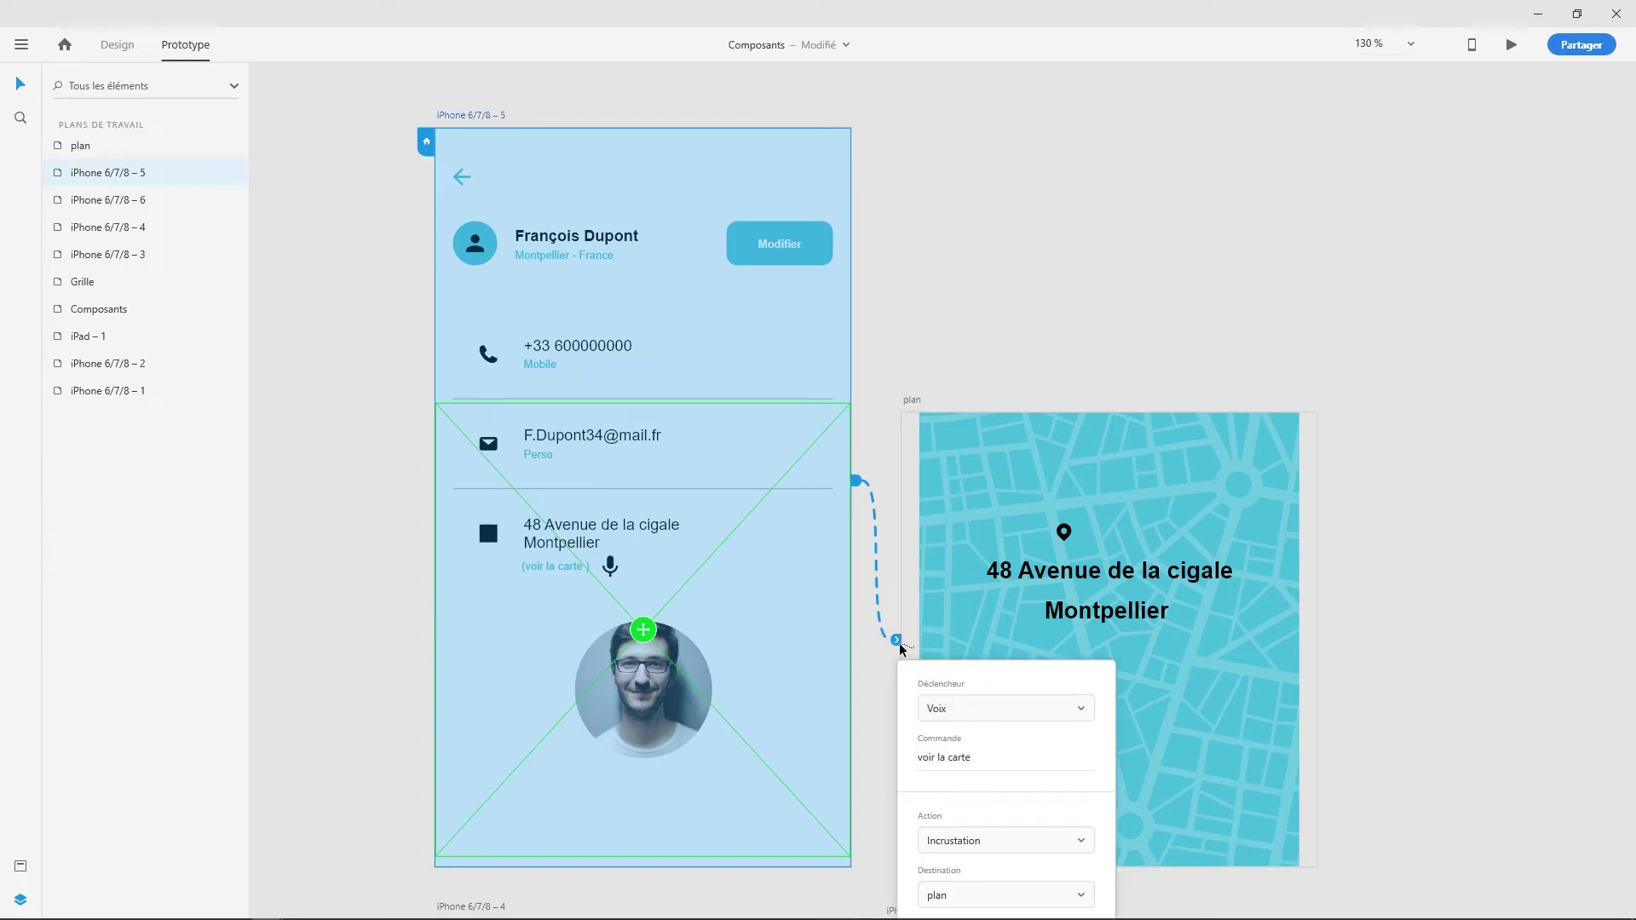
pyautogui.click(964, 714)
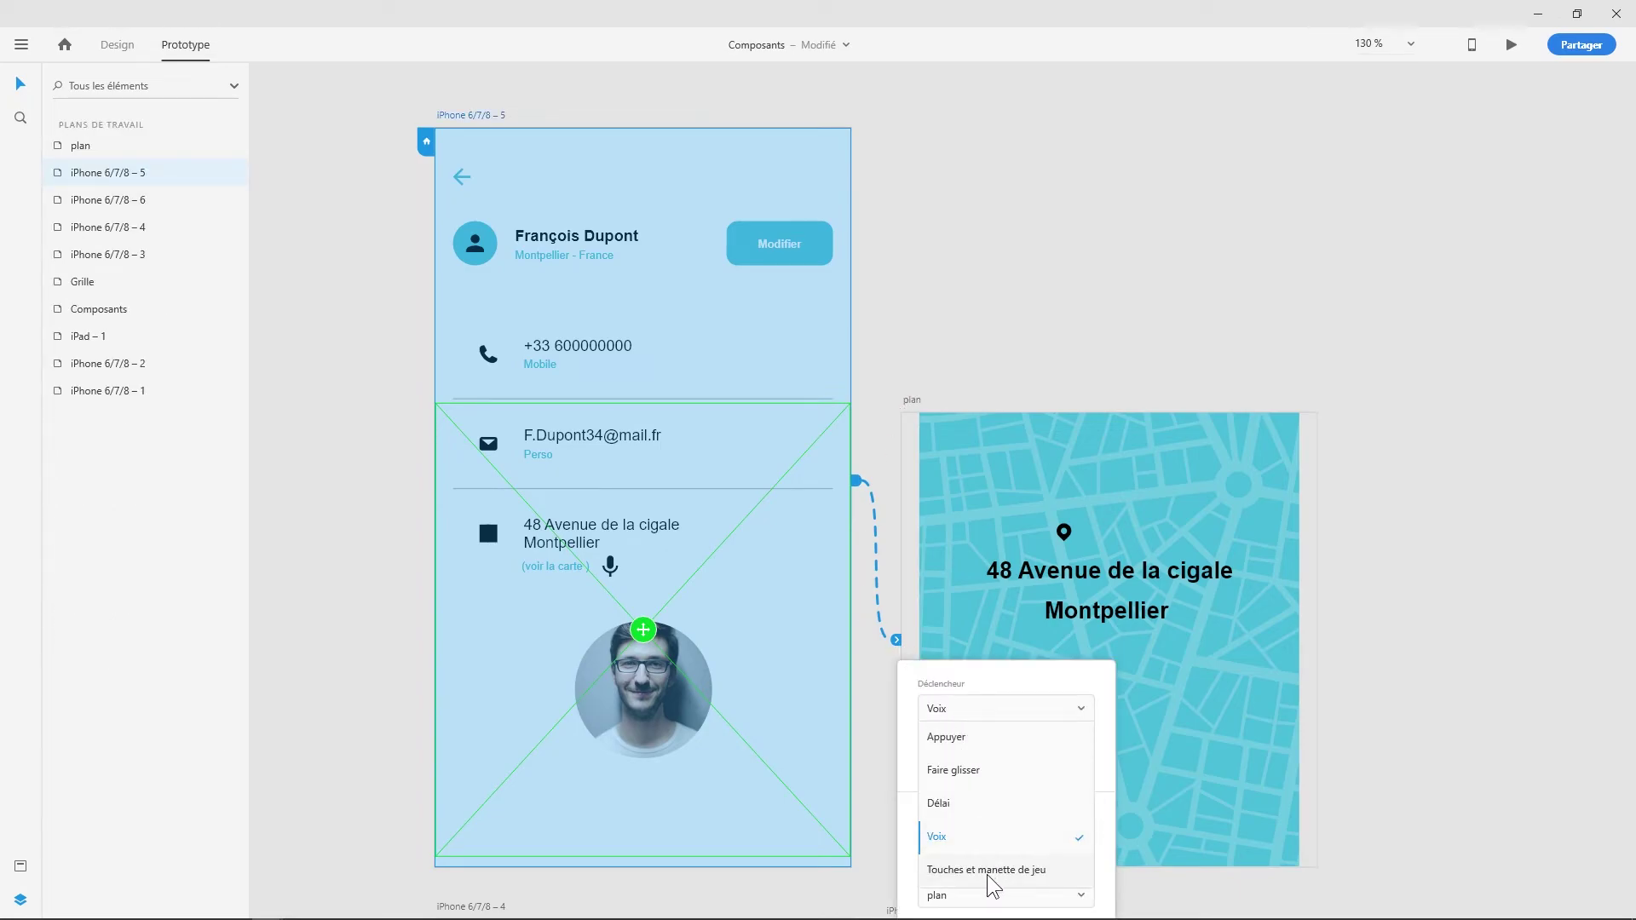
pyautogui.click(1010, 682)
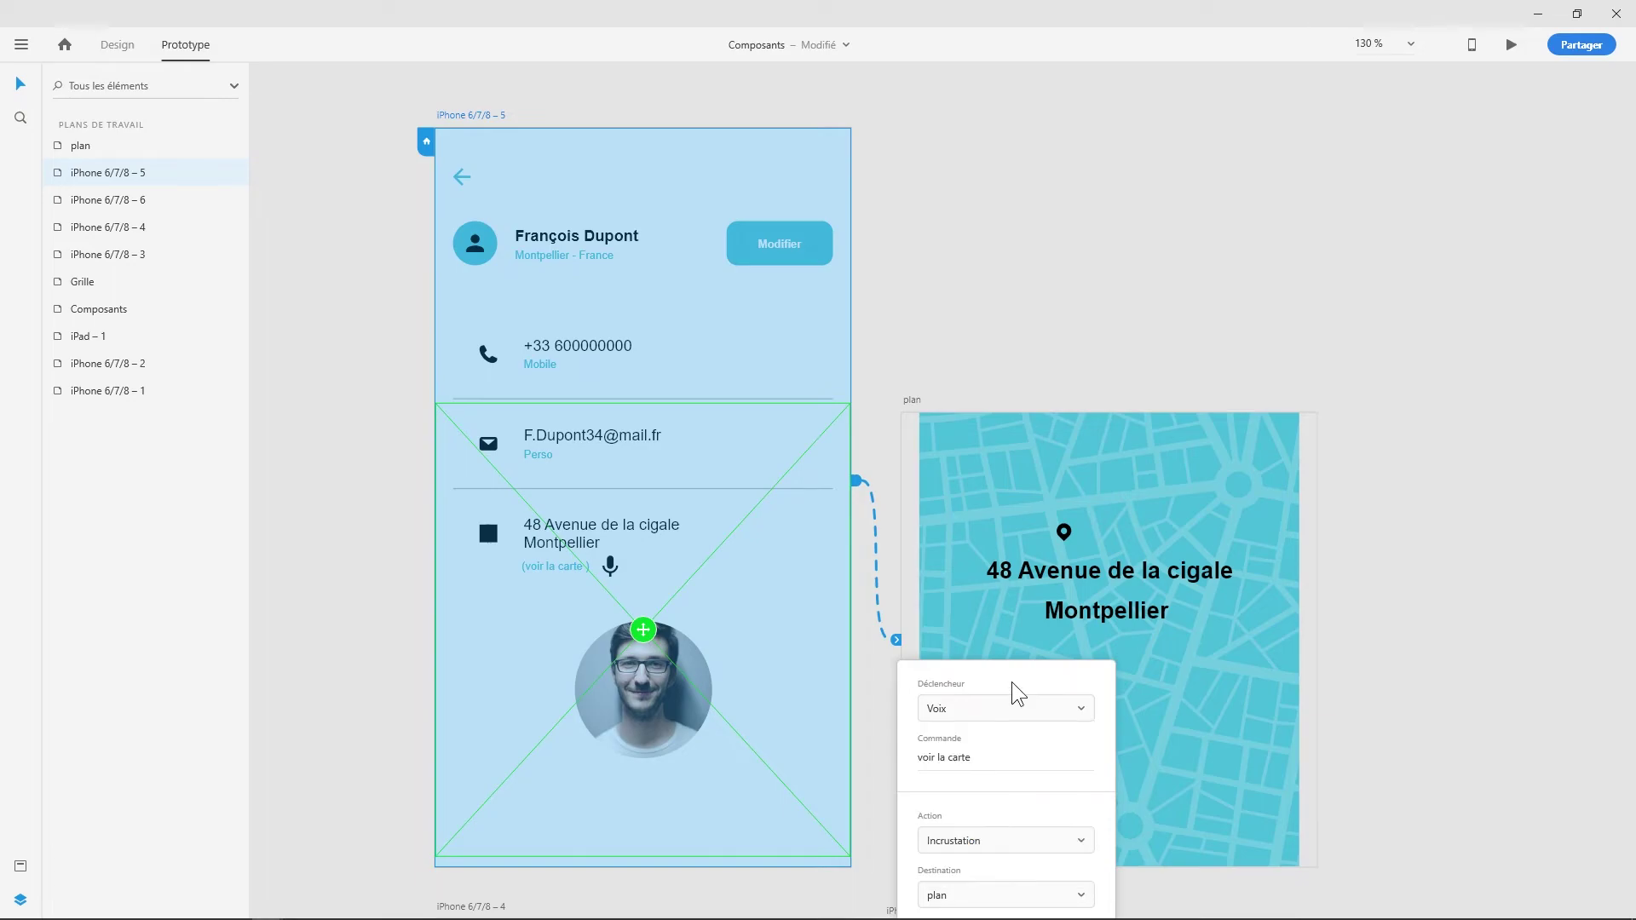
pyautogui.click(964, 767)
pyautogui.click(939, 759)
pyautogui.press('BackSpace')
pyautogui.press('Delete')
pyautogui.press('Delete')
pyautogui.press('Delete')
pyautogui.click(1094, 272)
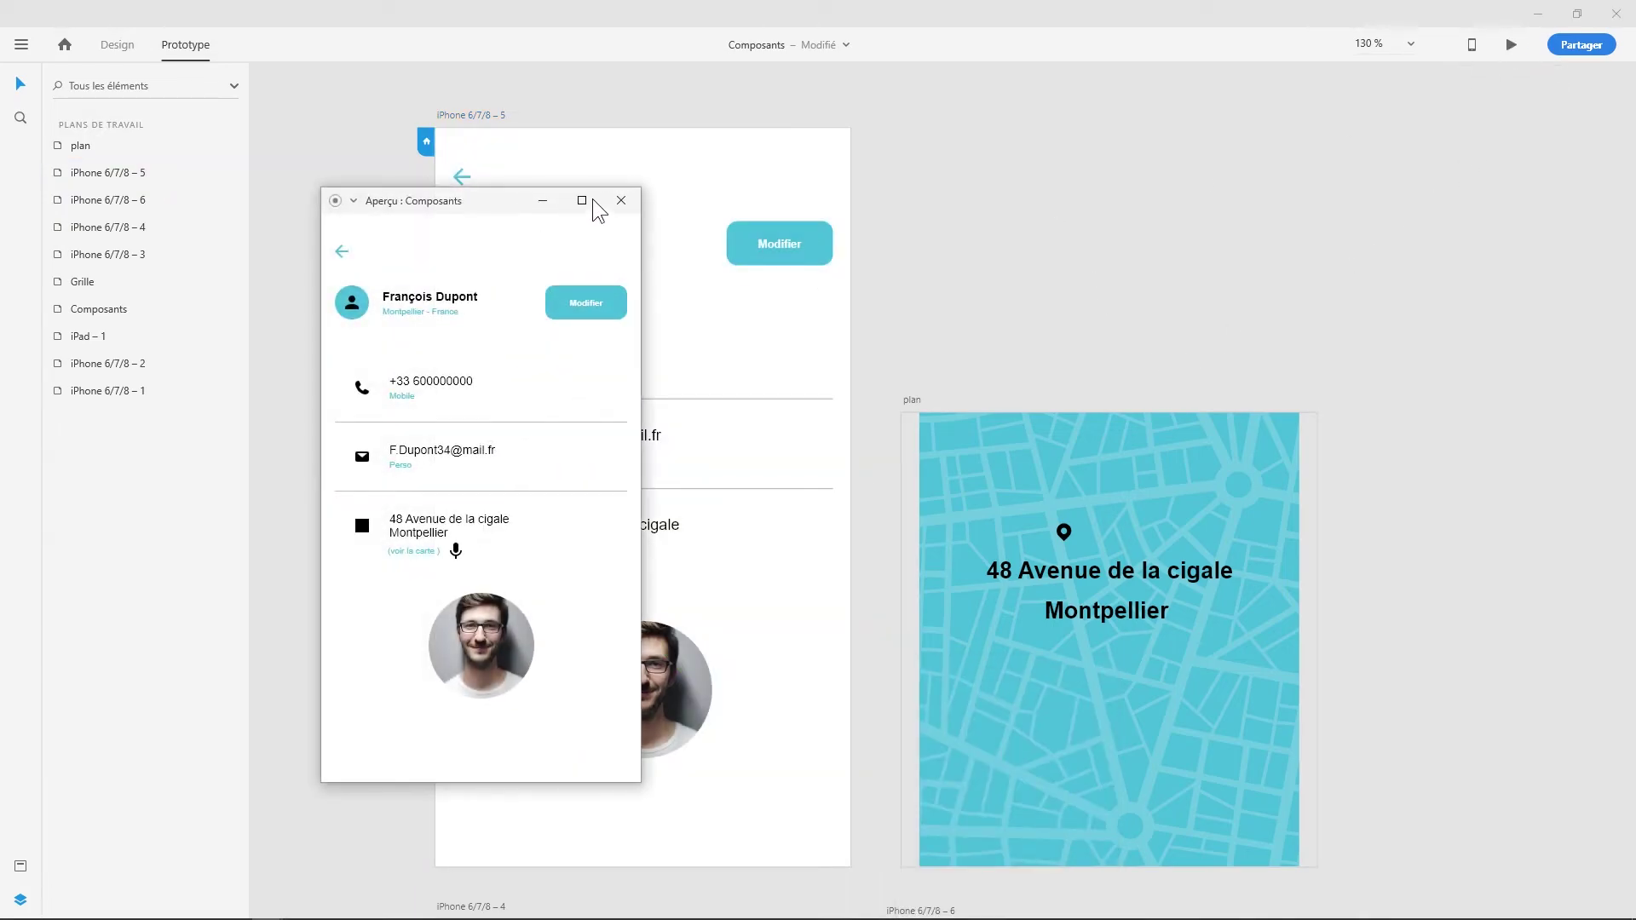
# - Maximise the contact screen preview and check its voice options
pyautogui.click(582, 200)
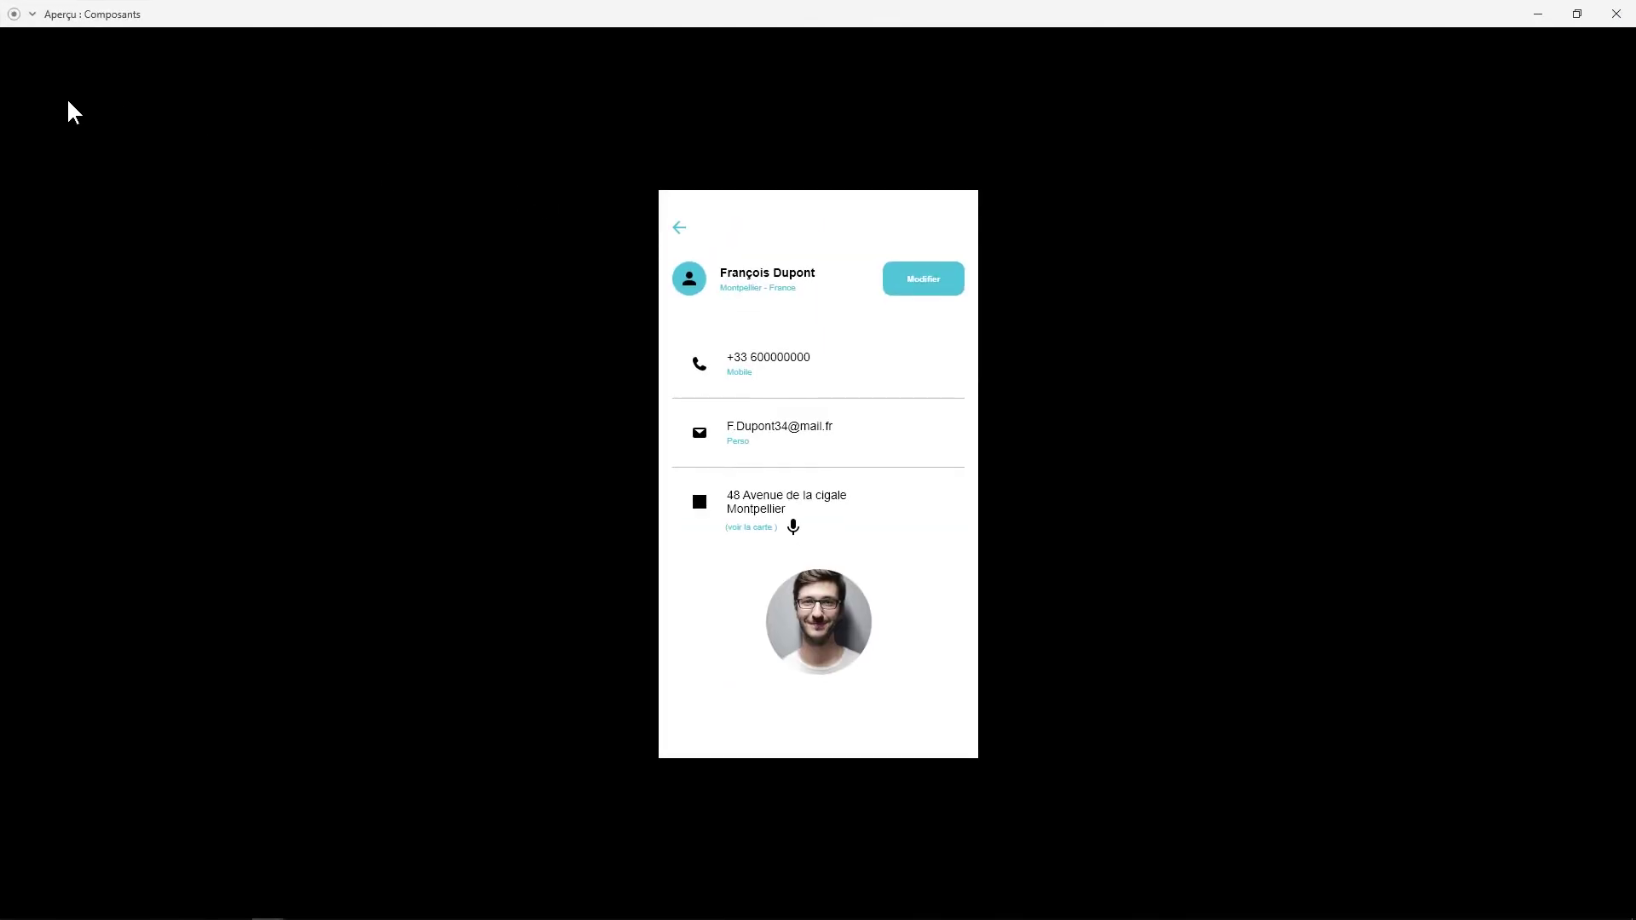
pyautogui.click(32, 14)
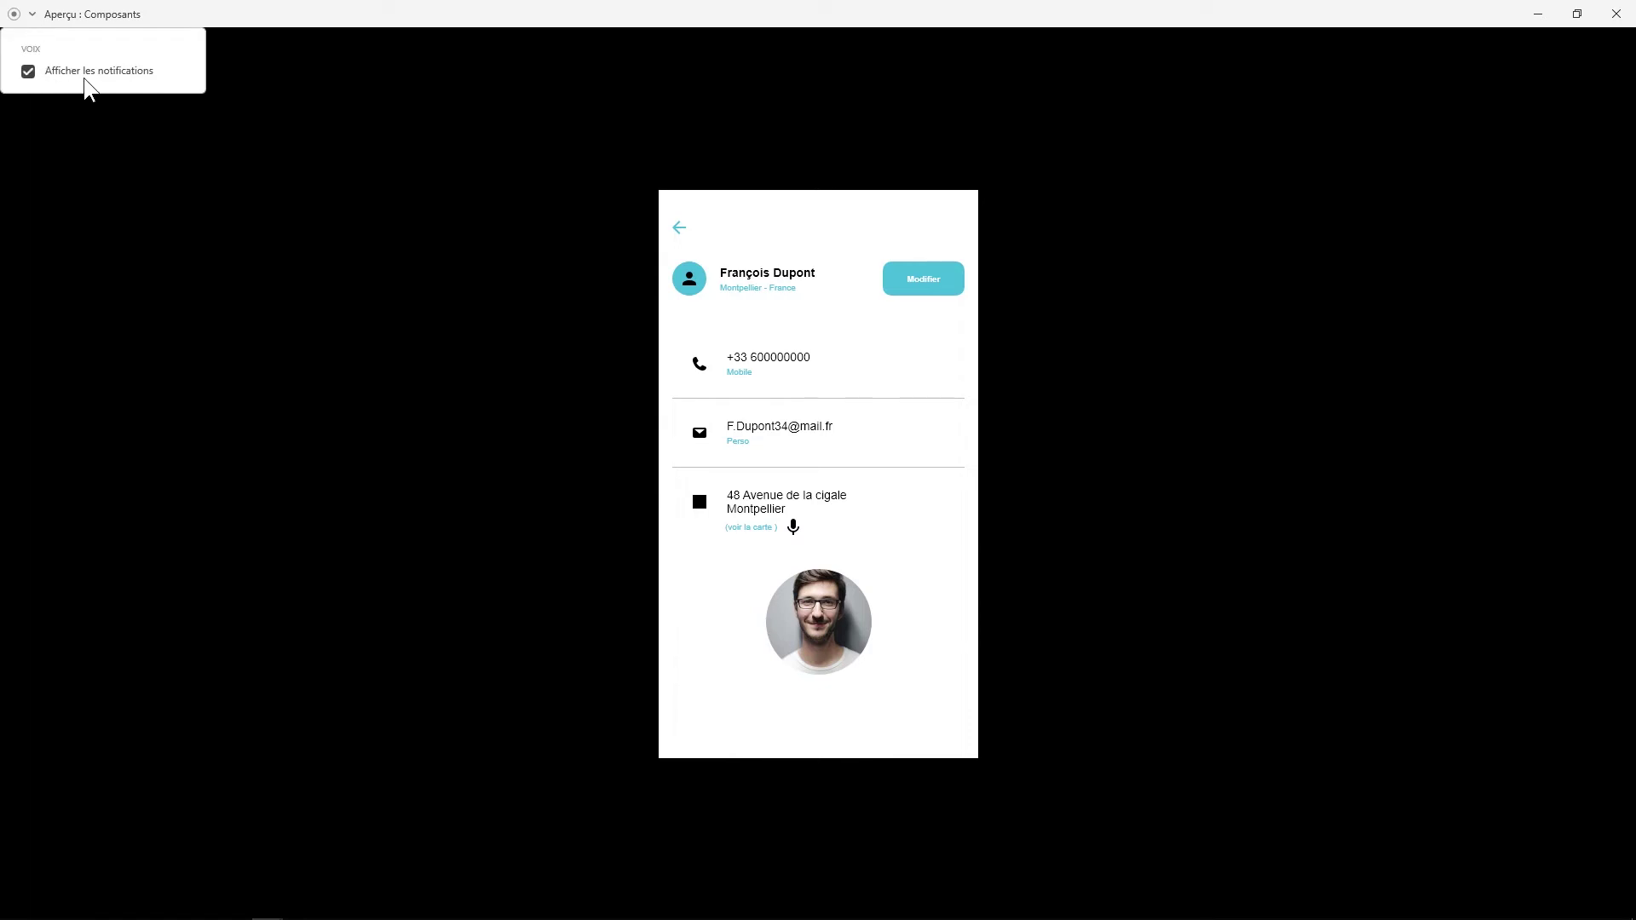
pyautogui.click(603, 33)
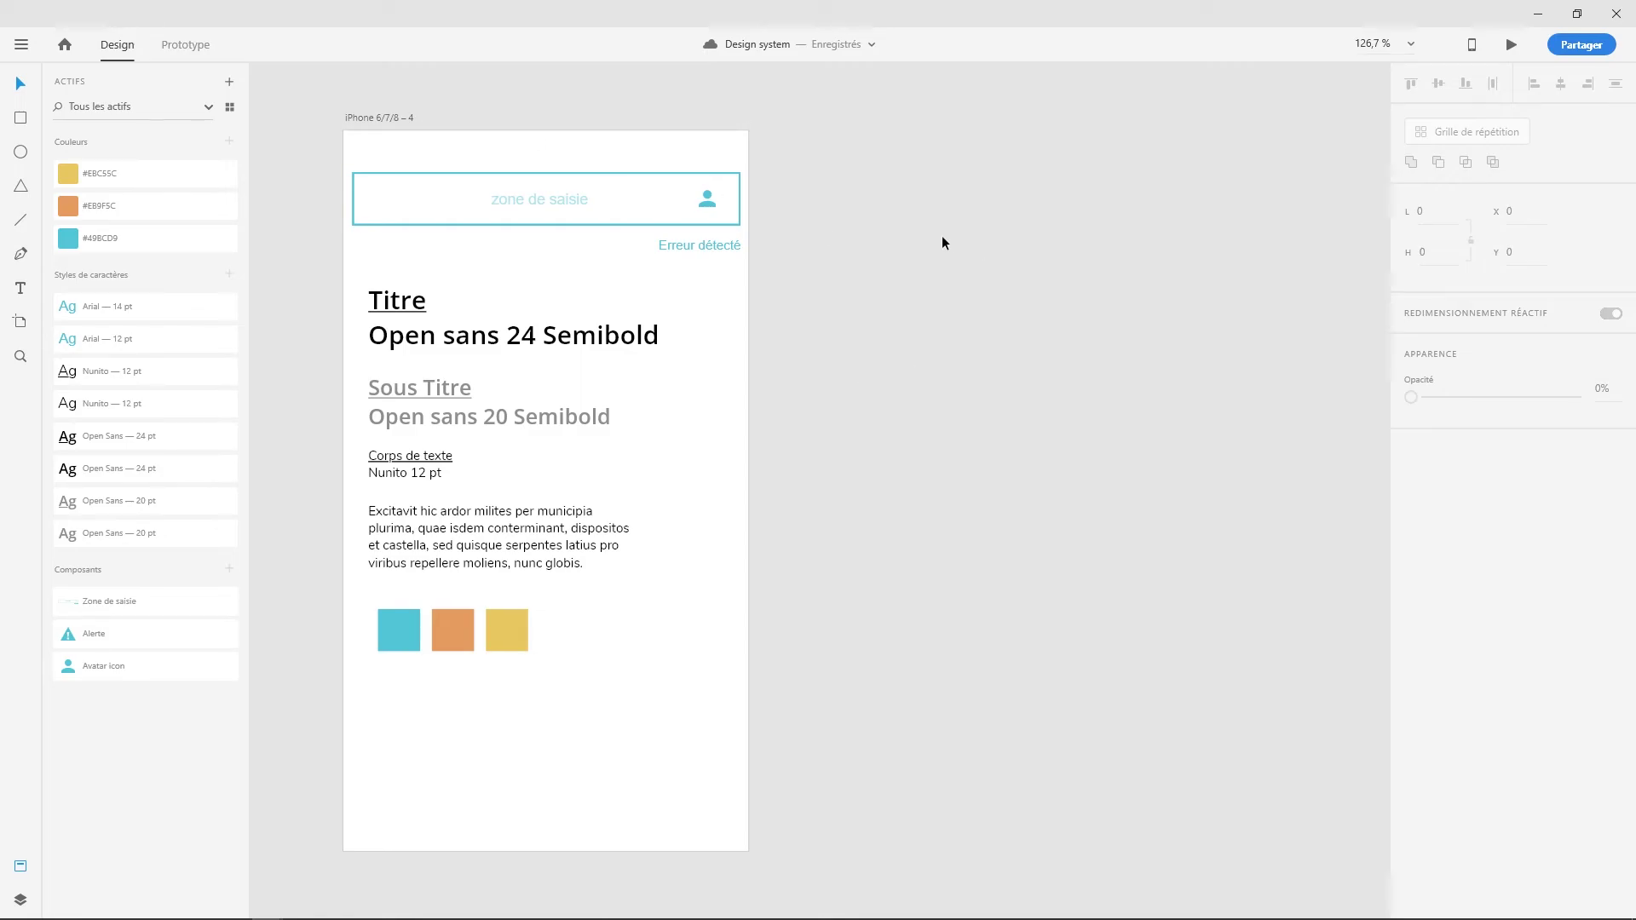
pyautogui.moveTo(389, 124); pyautogui.dragTo(398, 119)
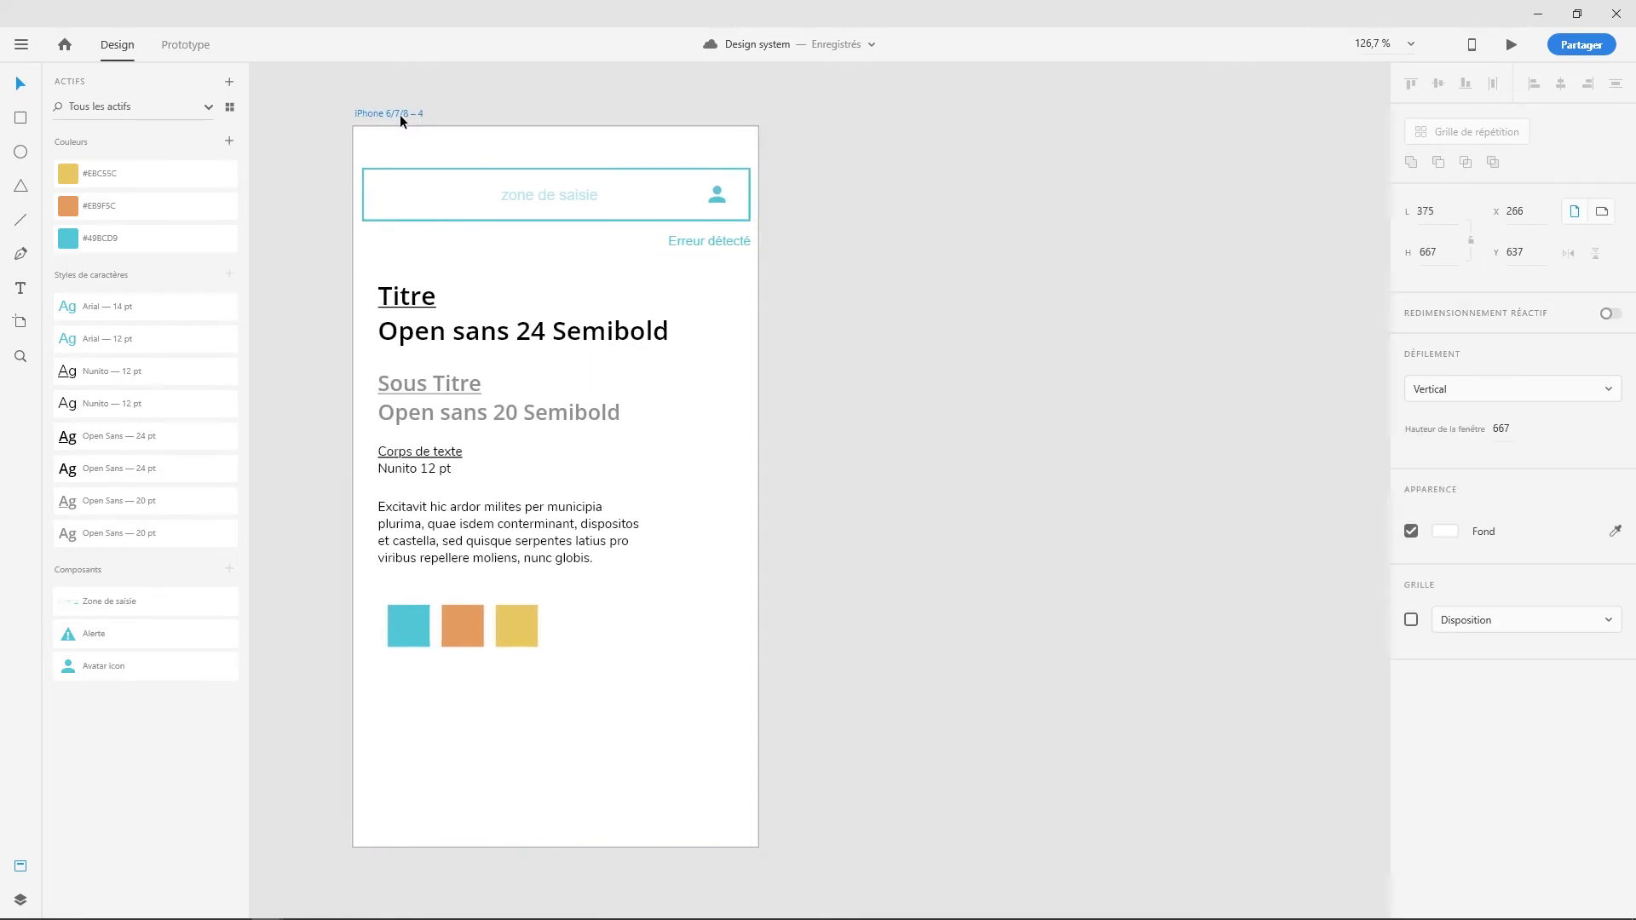
pyautogui.click(614, 209)
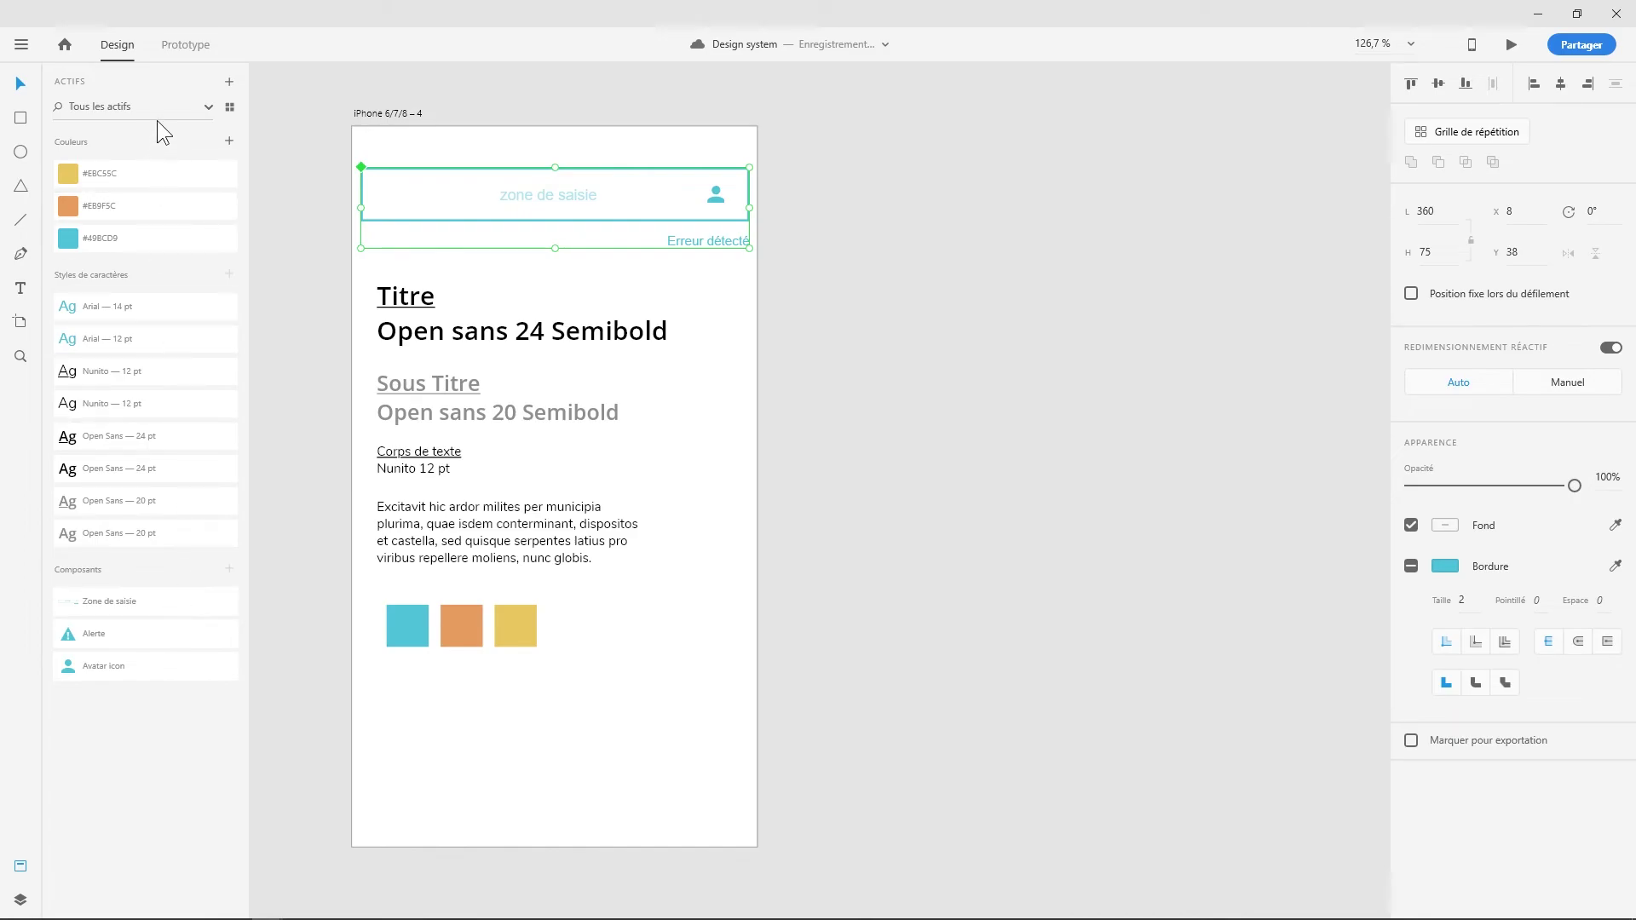
pyautogui.moveTo(410, 692); pyautogui.dragTo(560, 643)
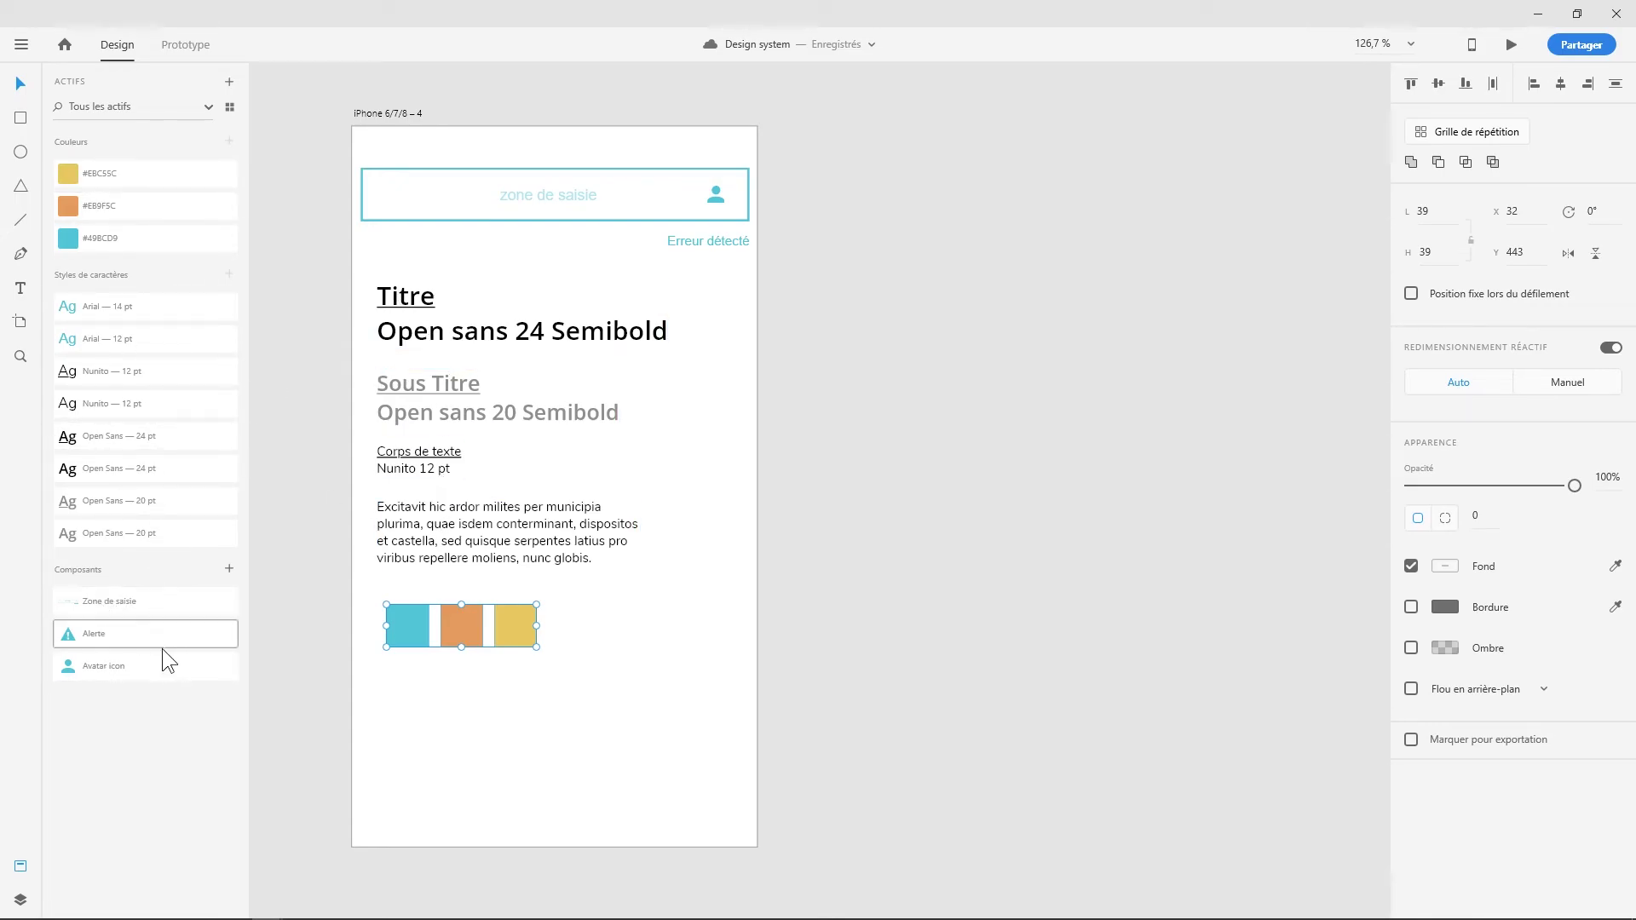
# - Cancel a Save a Copy attempt, then start a new document and open its iPhone size presets
pyautogui.click(22, 44)
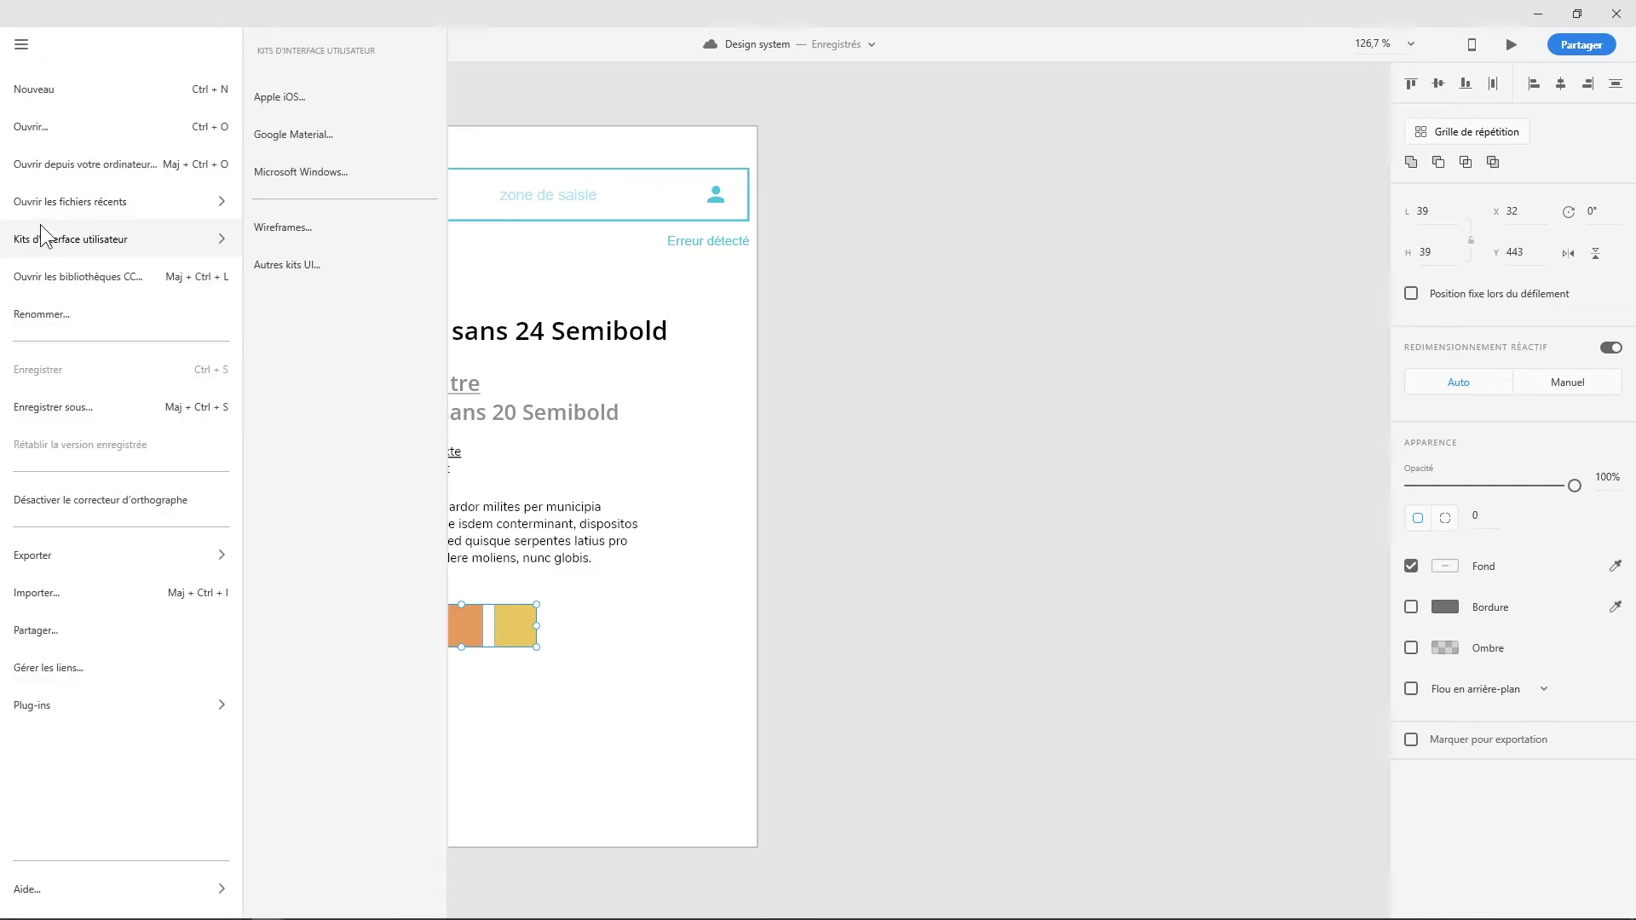
pyautogui.click(64, 407)
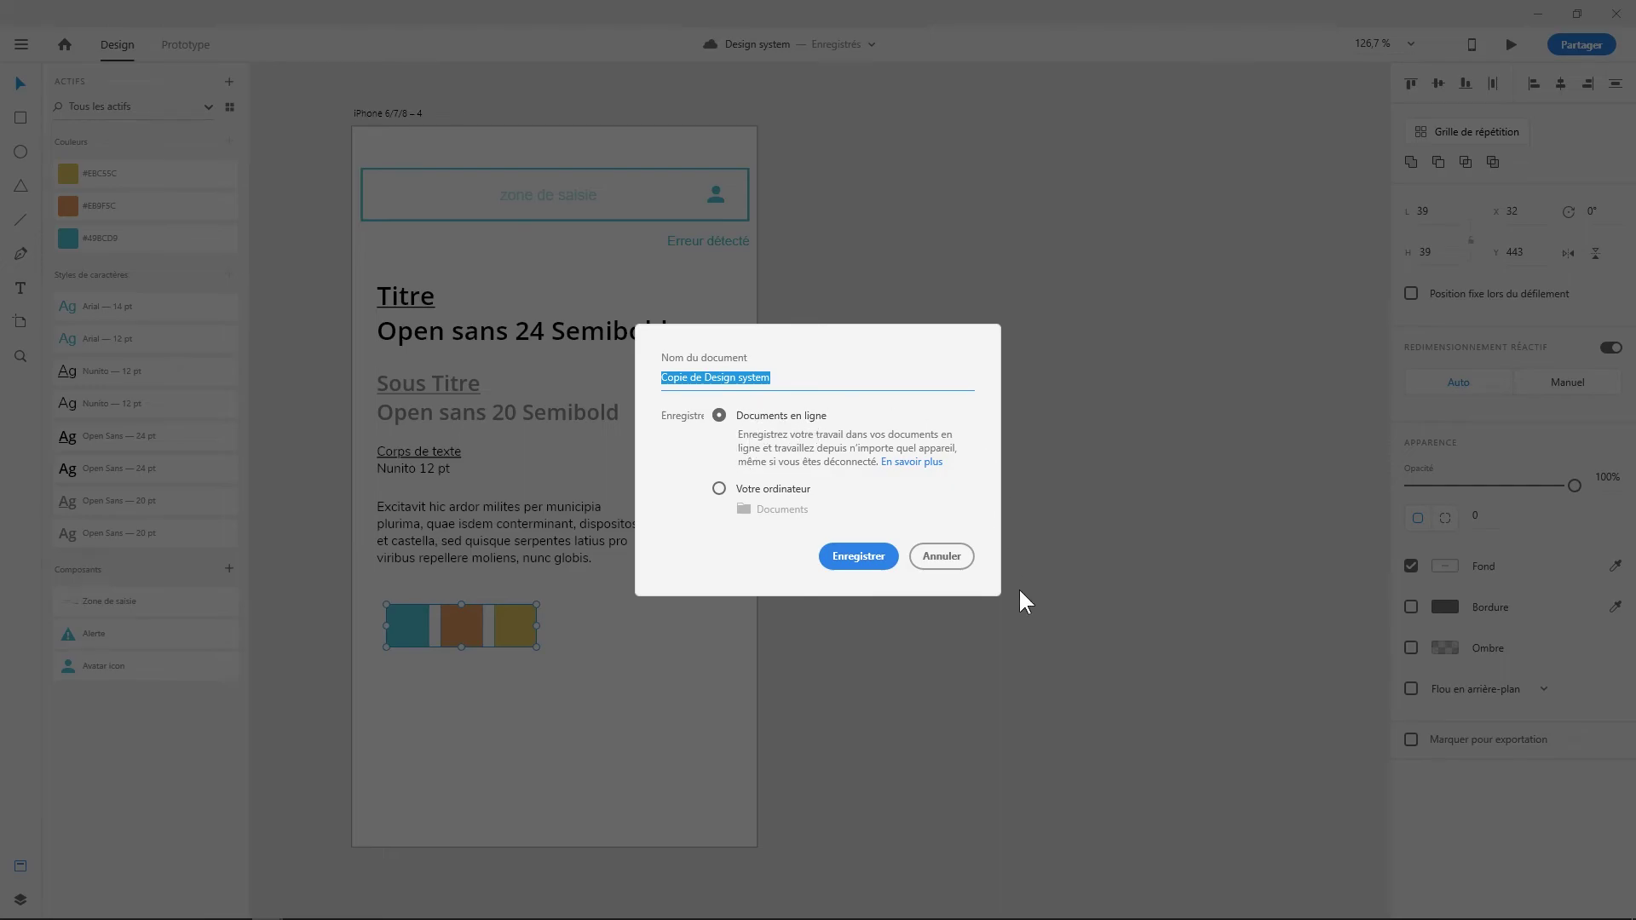
pyautogui.click(948, 561)
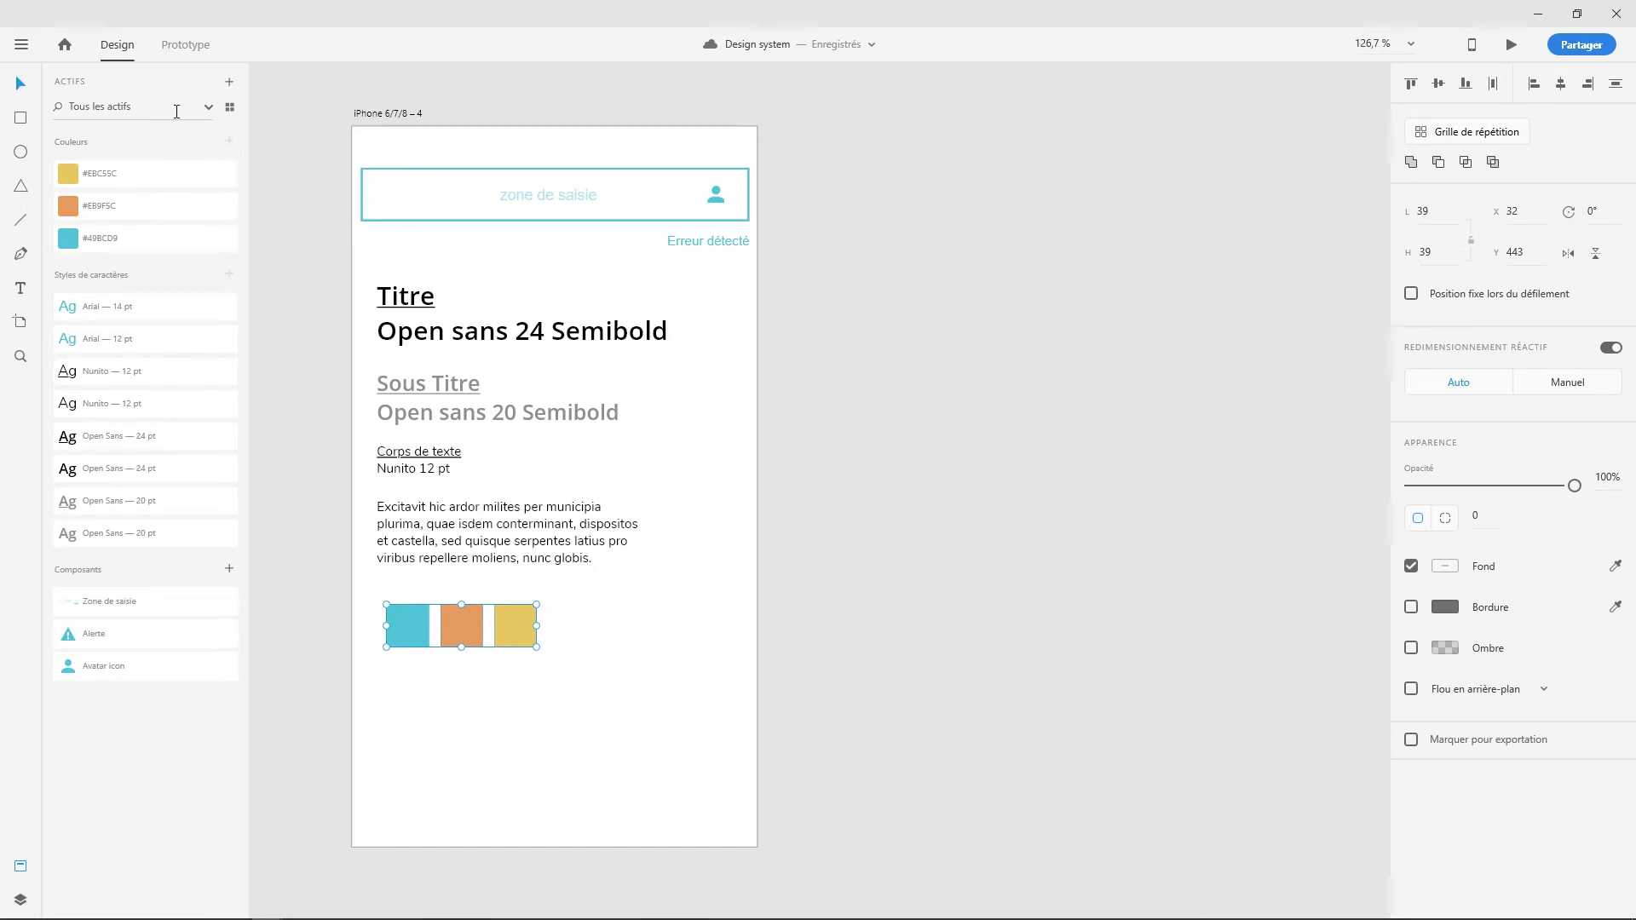
pyautogui.click(20, 46)
pyautogui.click(38, 94)
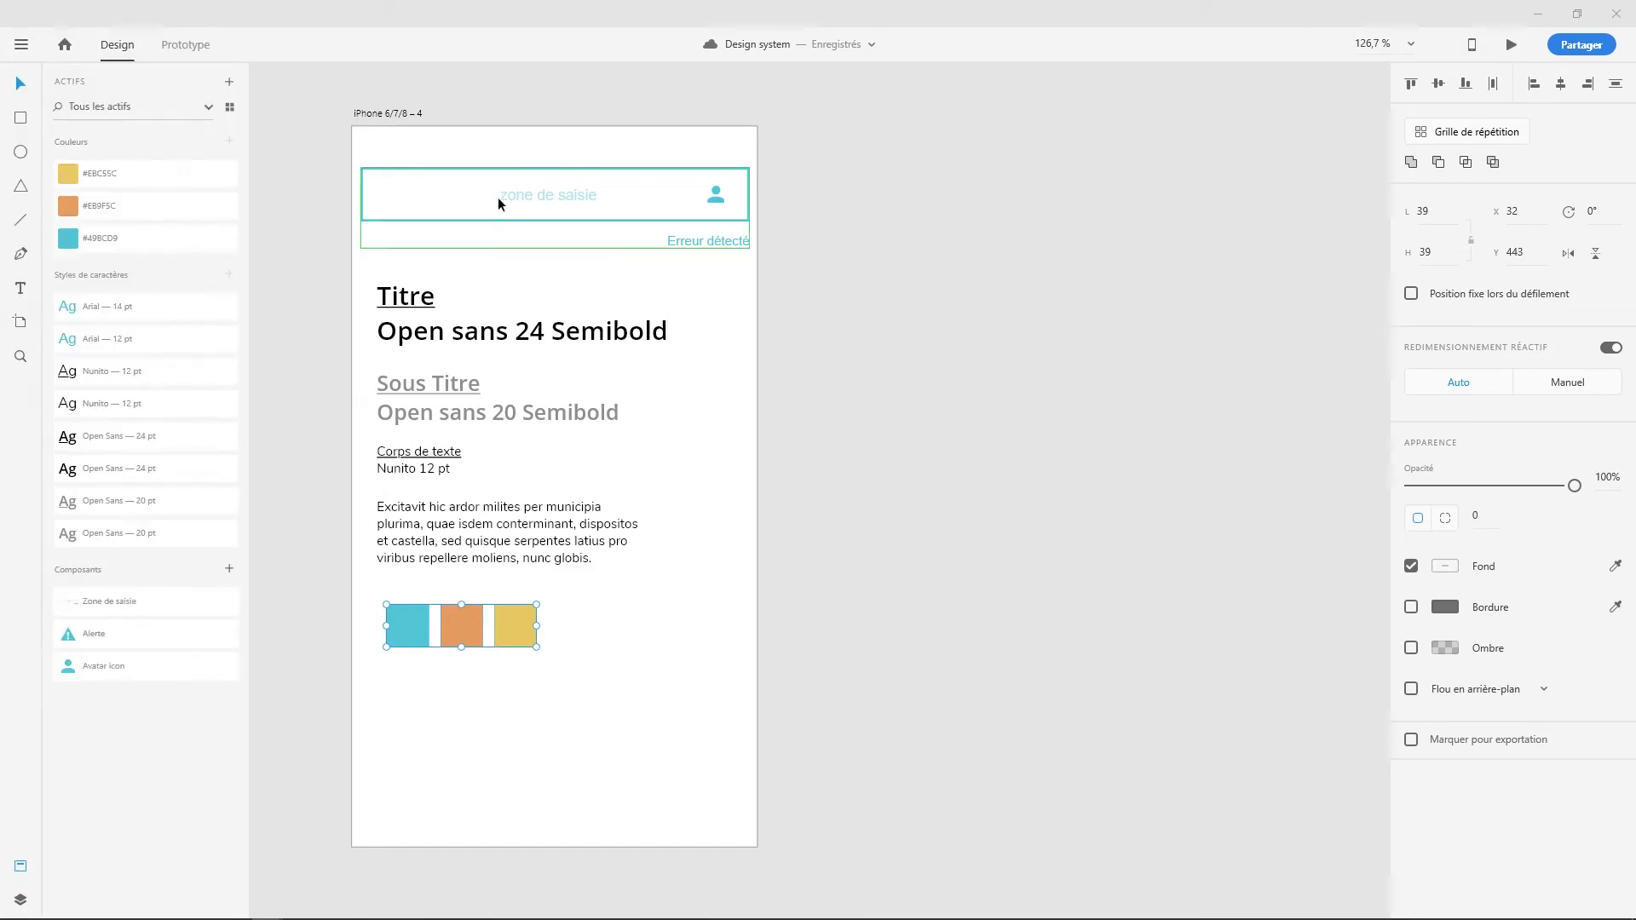
pyautogui.click(627, 426)
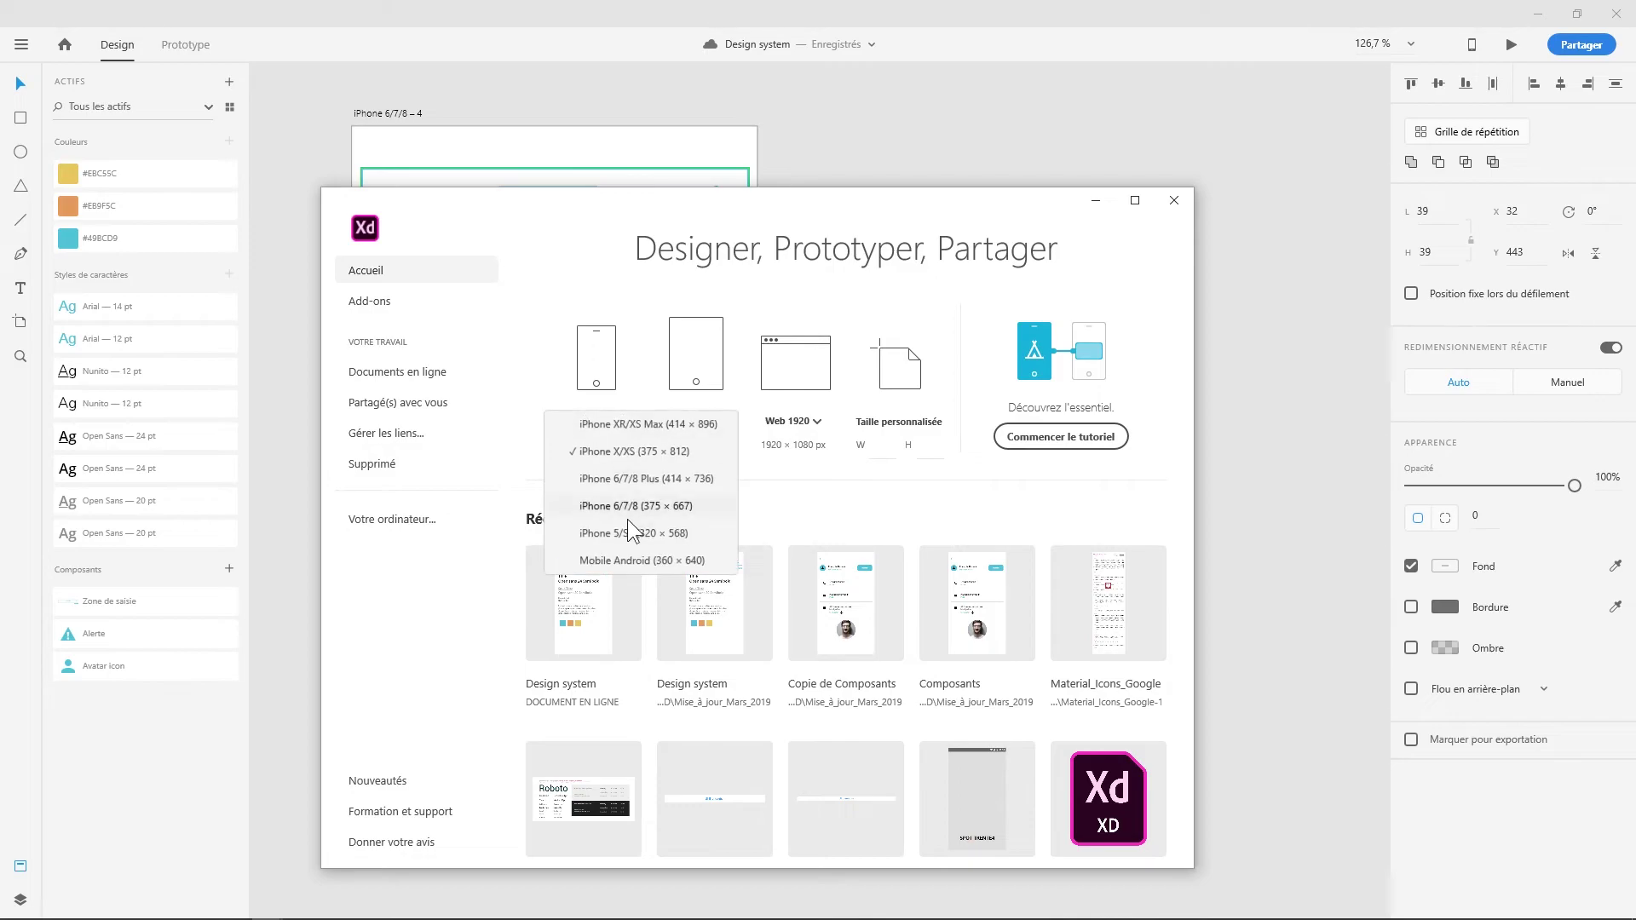
# - Create and maximise the iPhone 6/7/8 document, then link the Design system document's assets
pyautogui.click(616, 506)
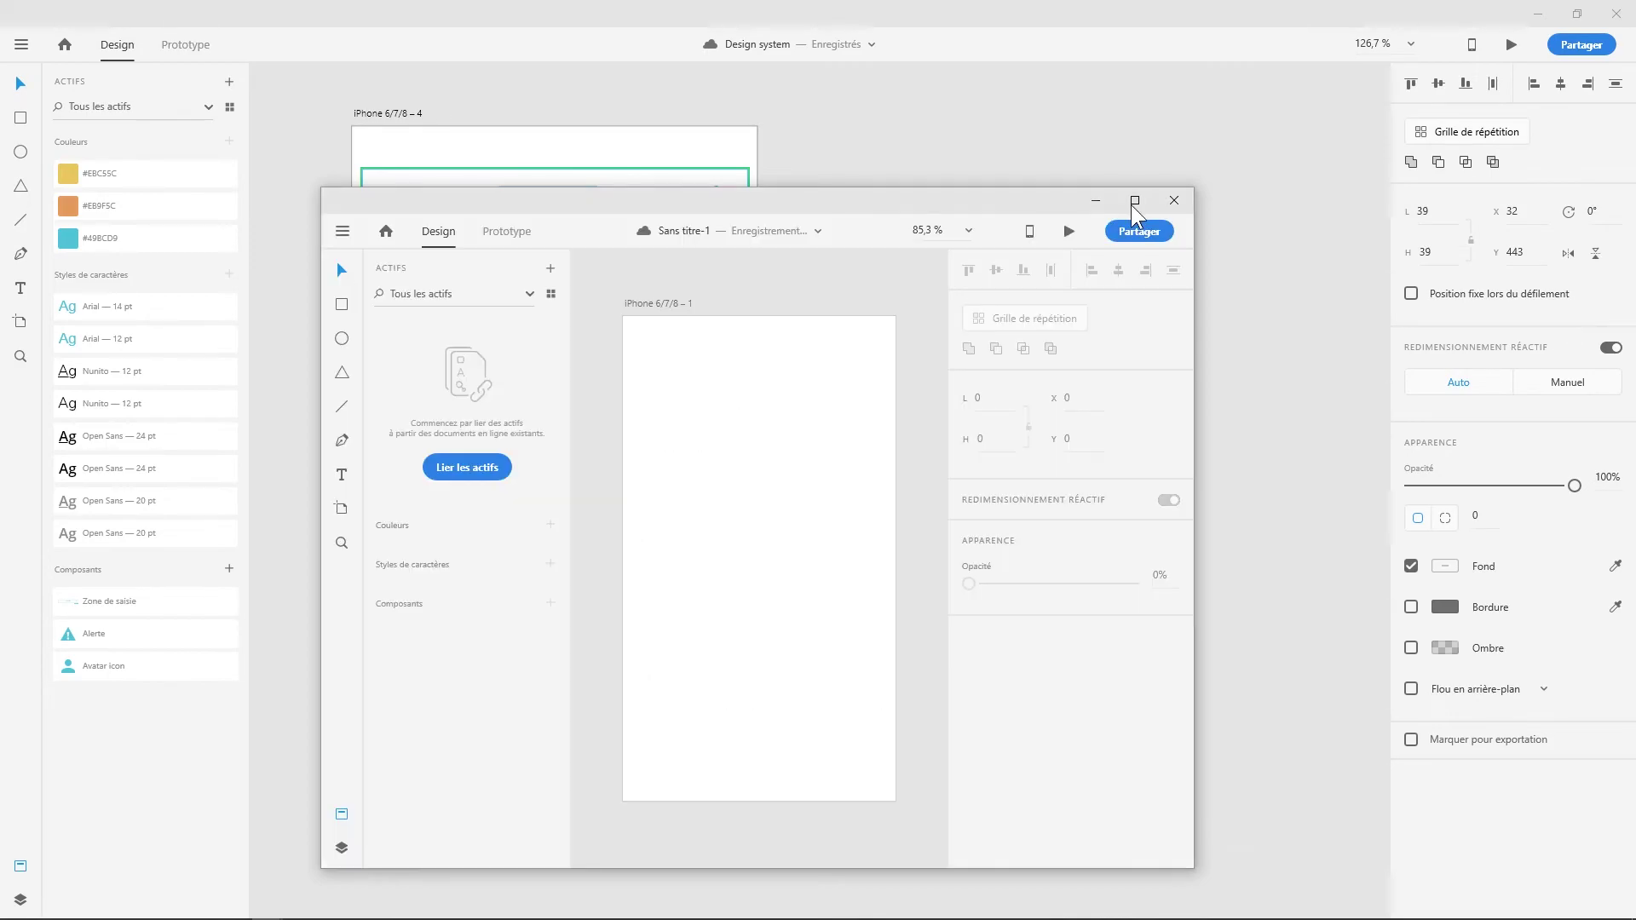
pyautogui.click(1132, 201)
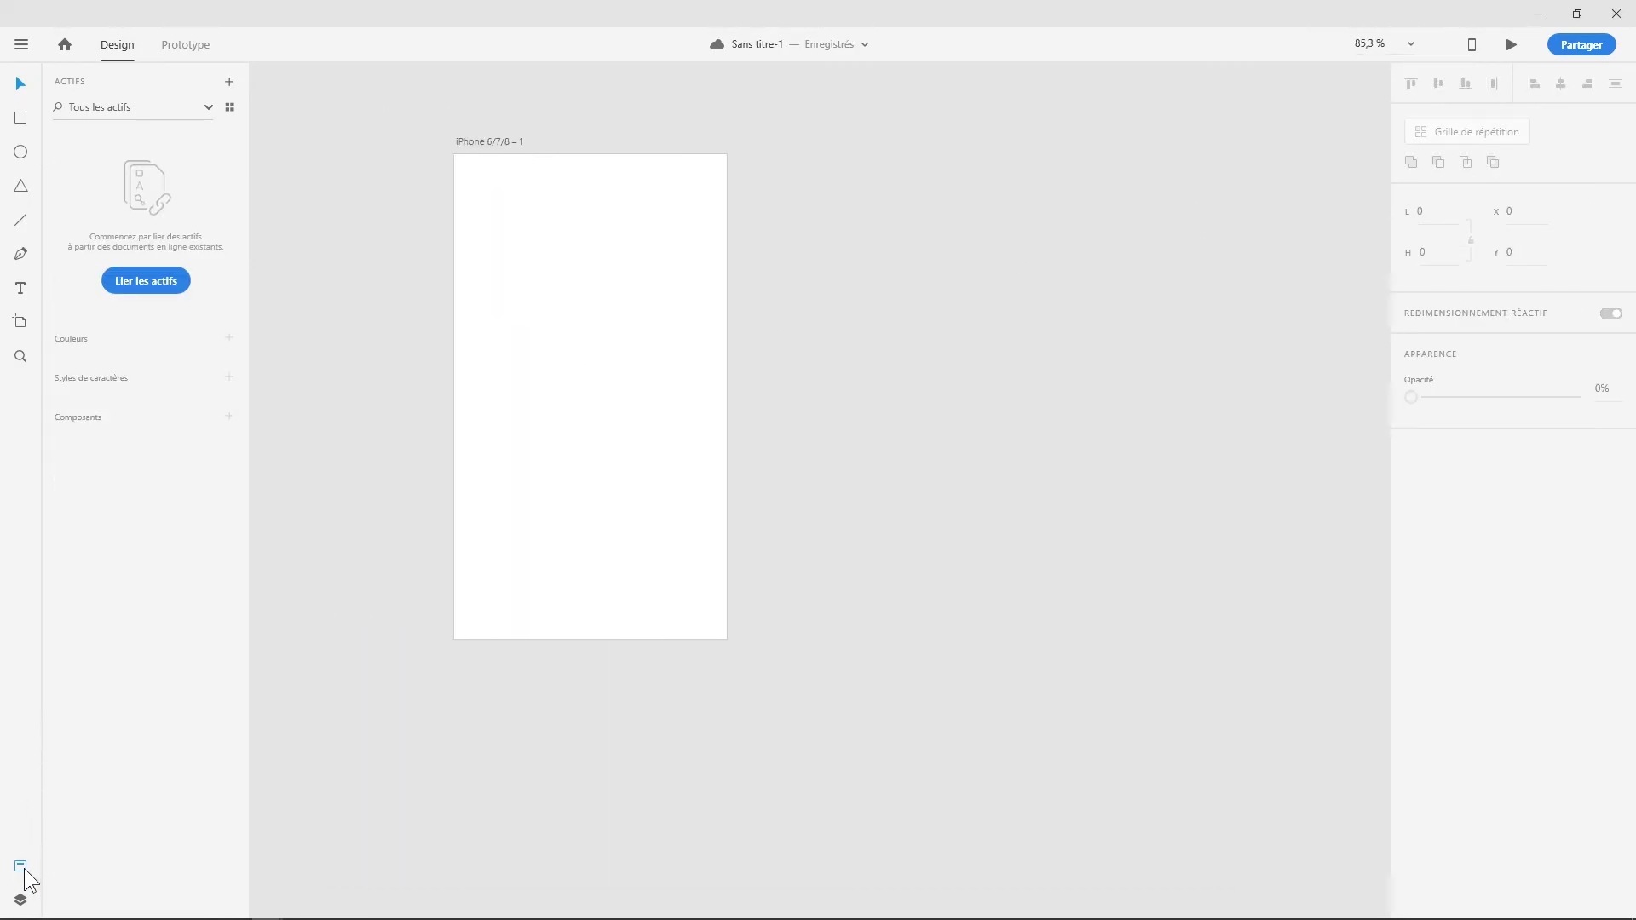
pyautogui.click(145, 287)
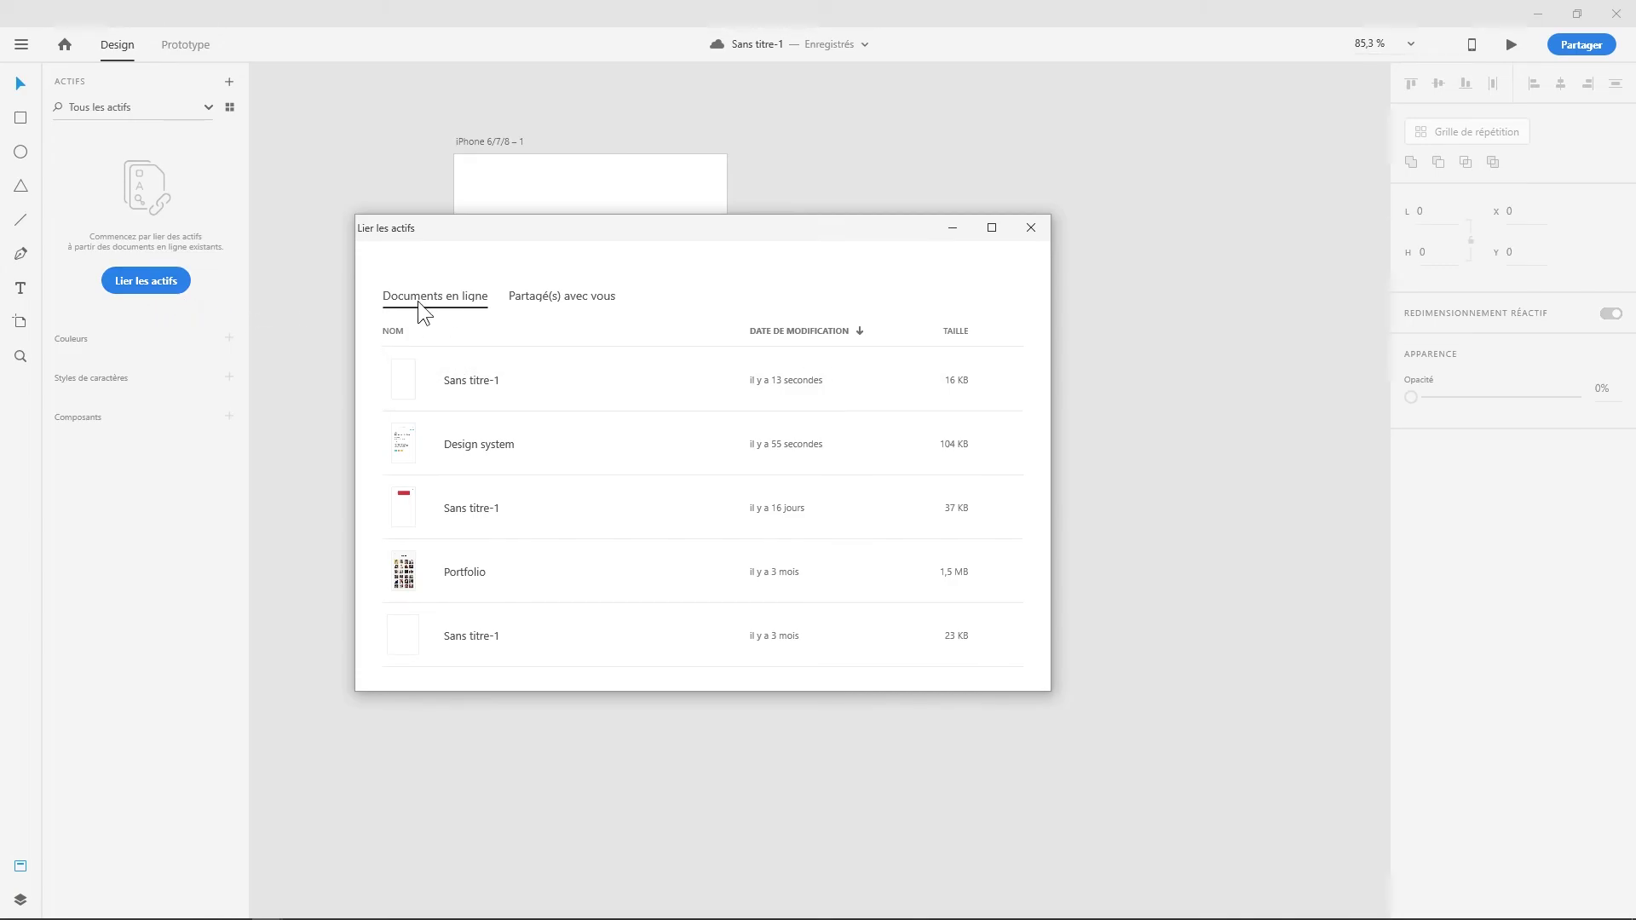
pyautogui.click(488, 454)
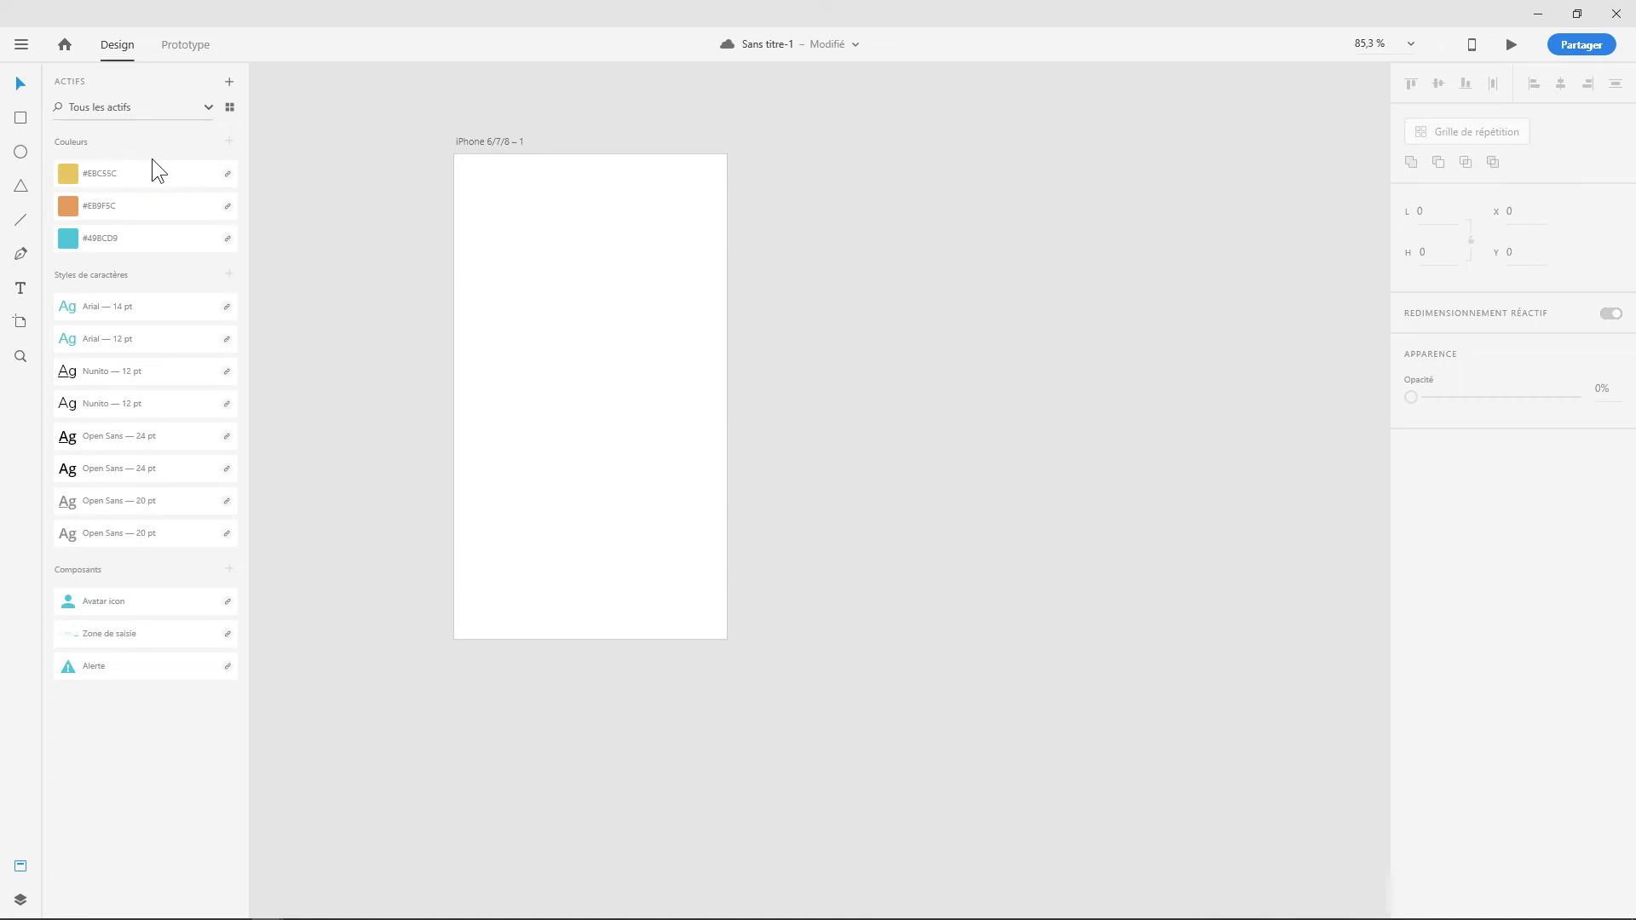
# - Draw a borderless orange full-width 375×90 header band at the artboard top
pyautogui.scroll(5, 571, 354)
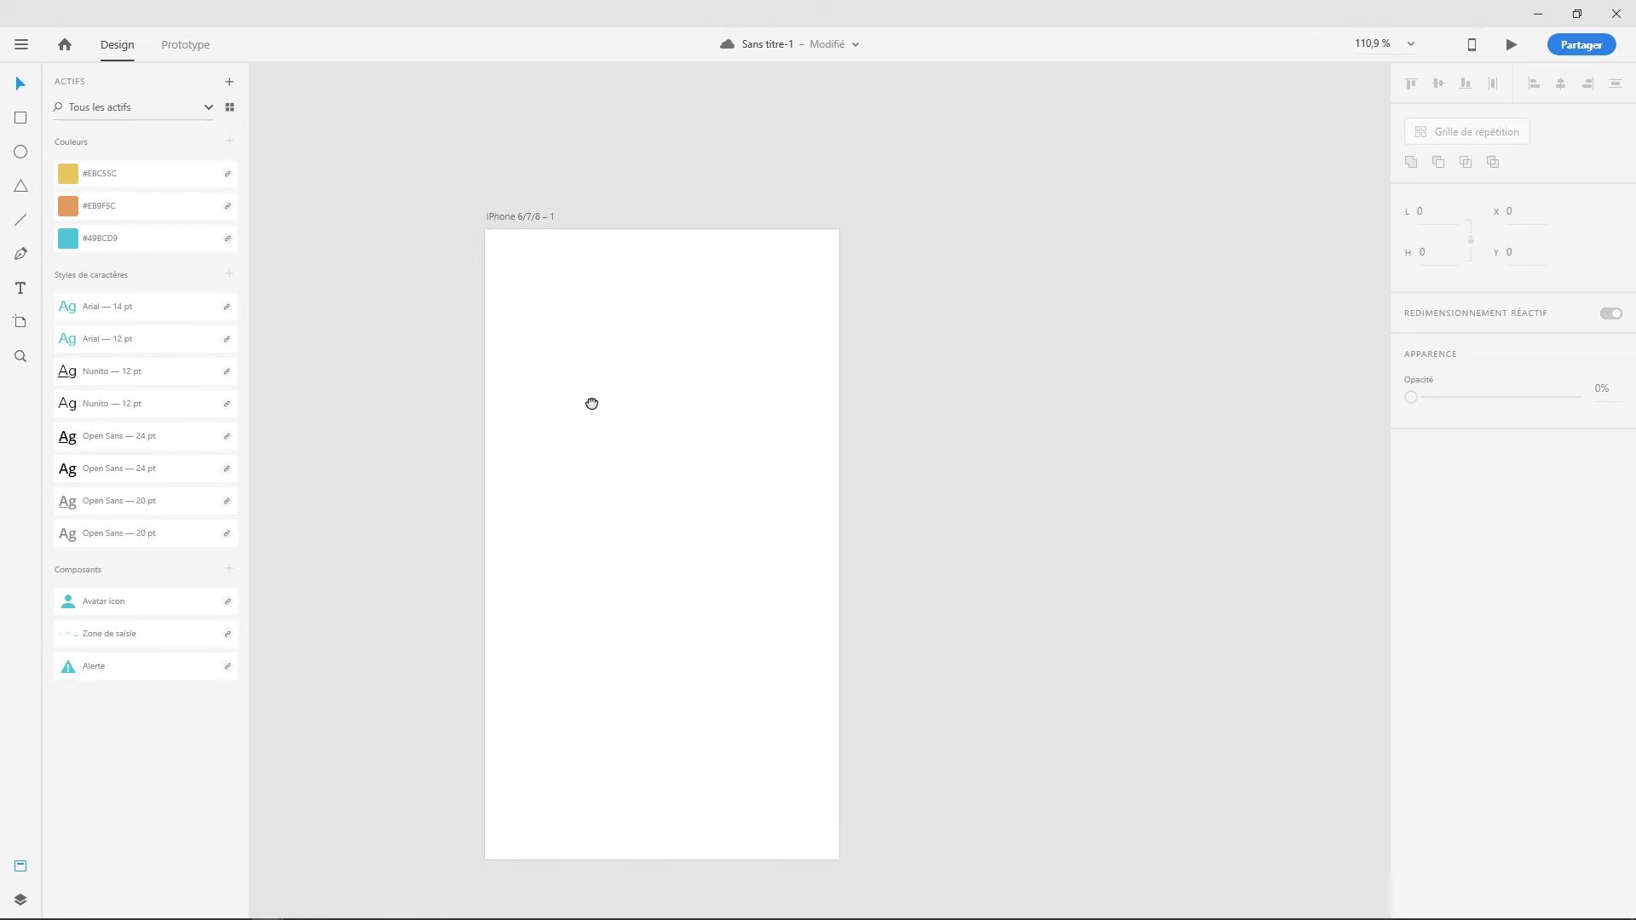
pyautogui.click(18, 114)
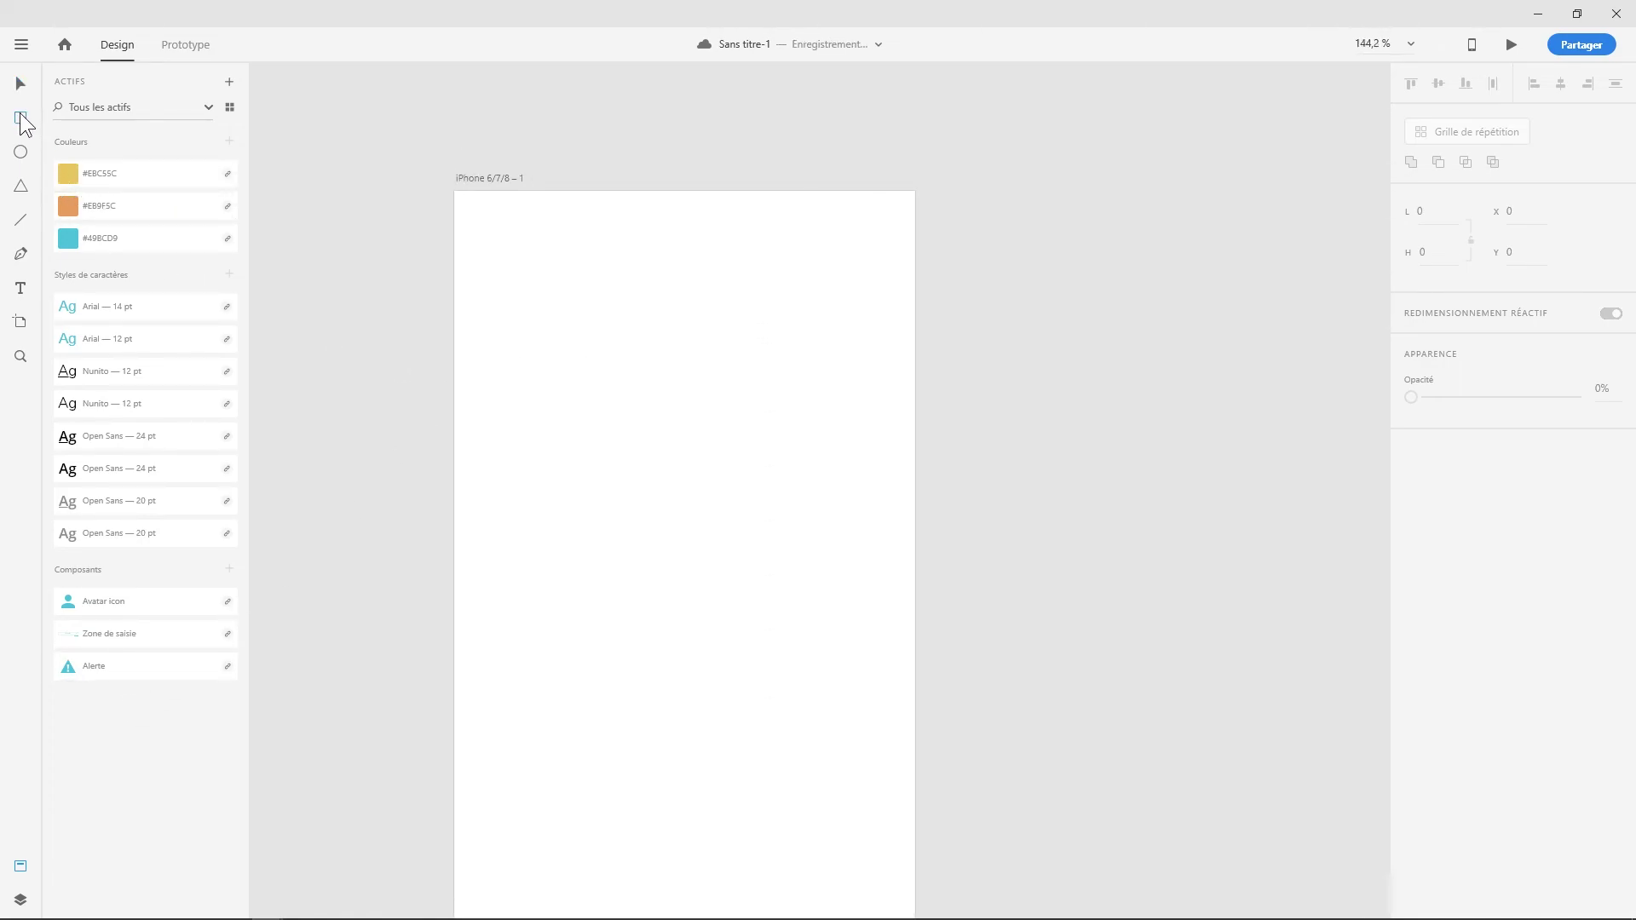
pyautogui.moveTo(449, 196)
pyautogui.mouseDown()
pyautogui.moveTo(855, 311)
pyautogui.moveTo(914, 301)
pyautogui.mouseUp()
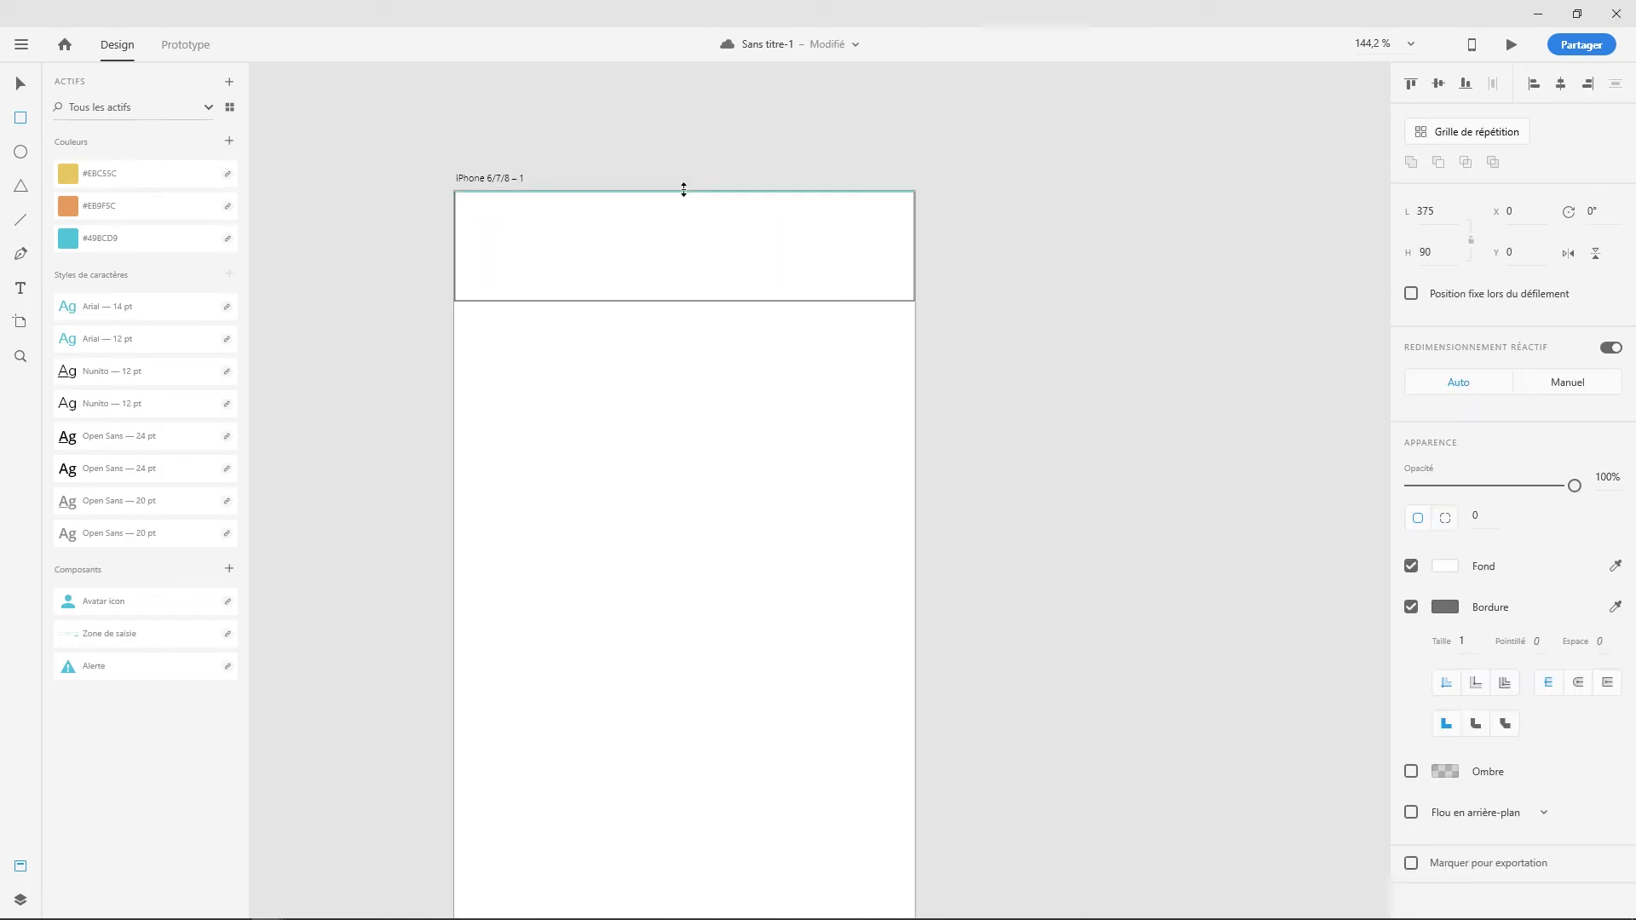
pyautogui.click(1412, 607)
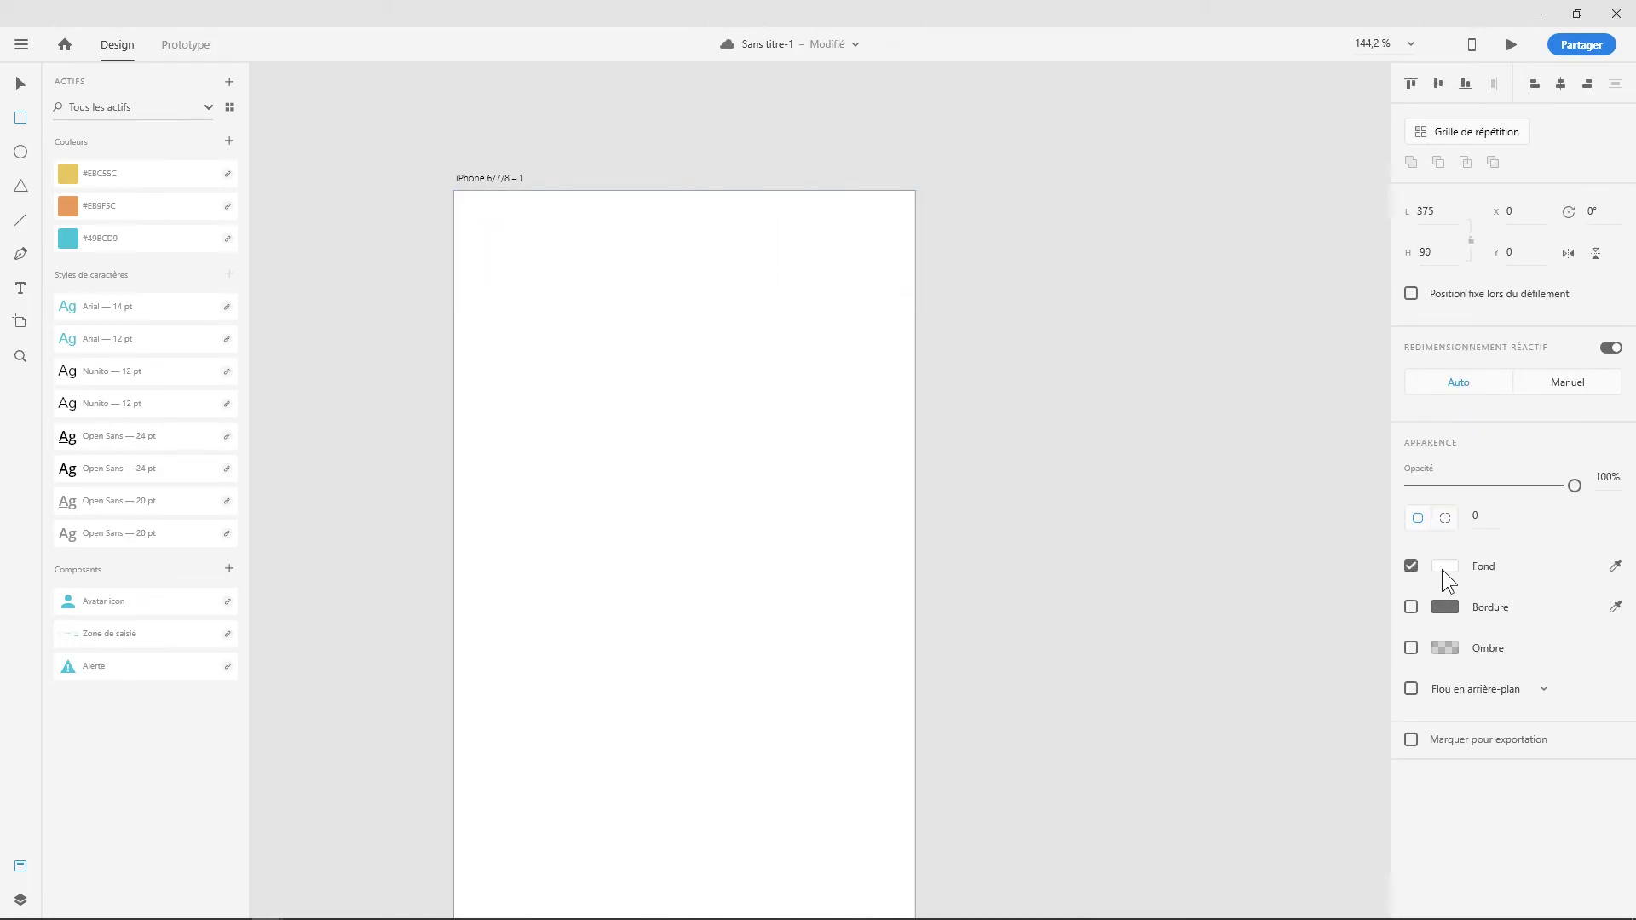
pyautogui.click(66, 207)
# - Place the linked Zone de saisie component below the header
pyautogui.press('v')
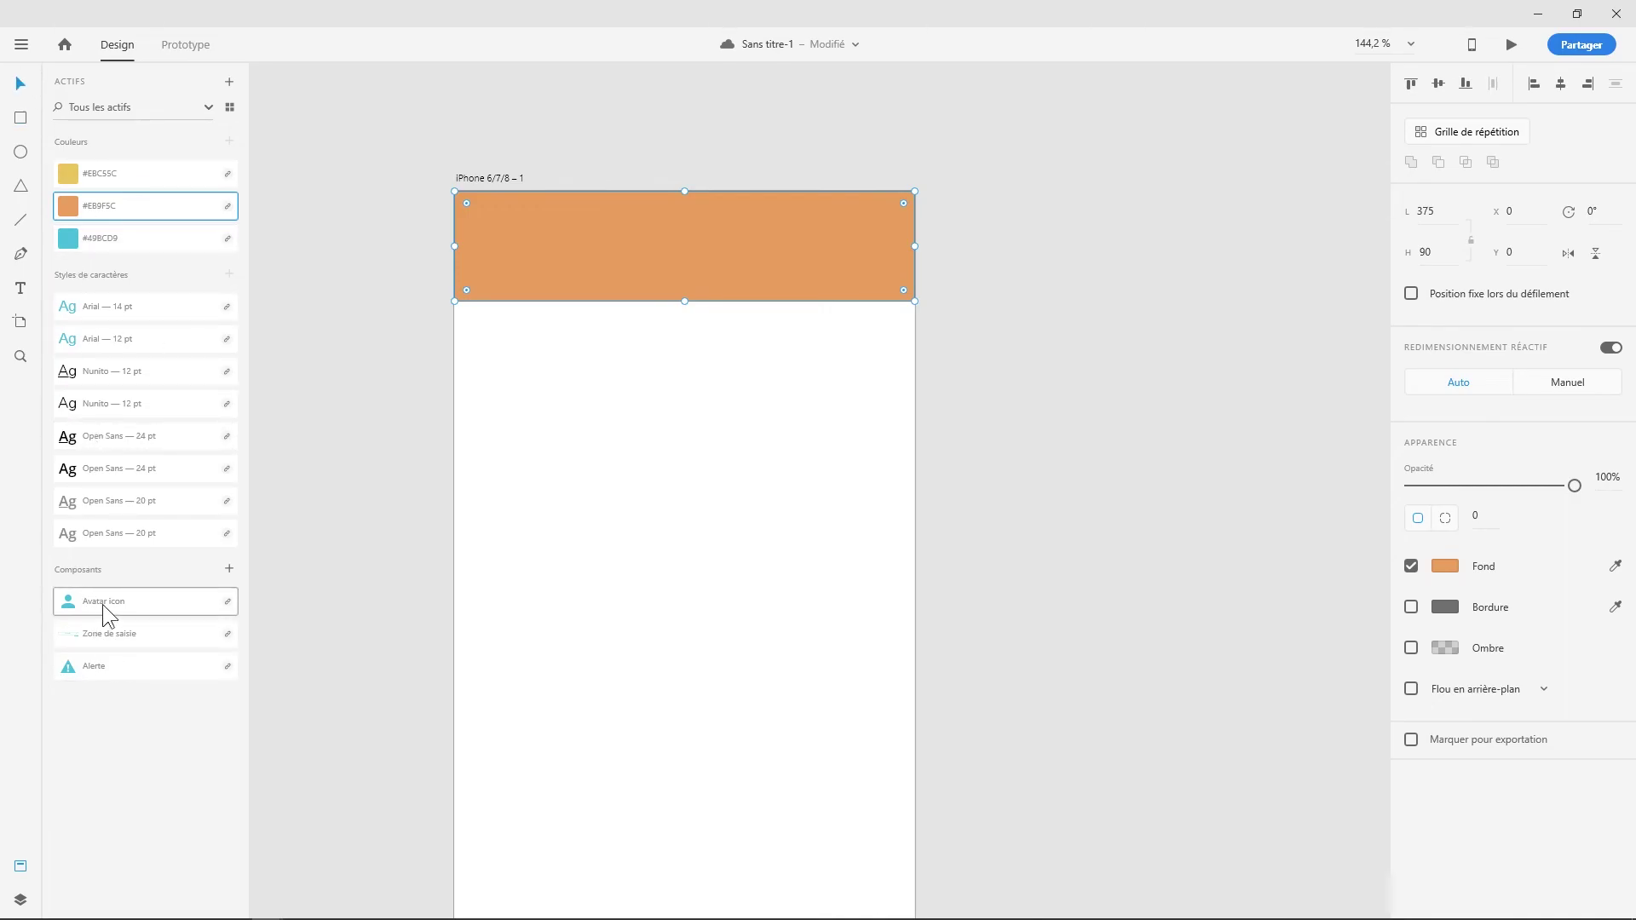
pyautogui.moveTo(109, 635); pyautogui.dragTo(581, 386)
pyautogui.click(608, 533)
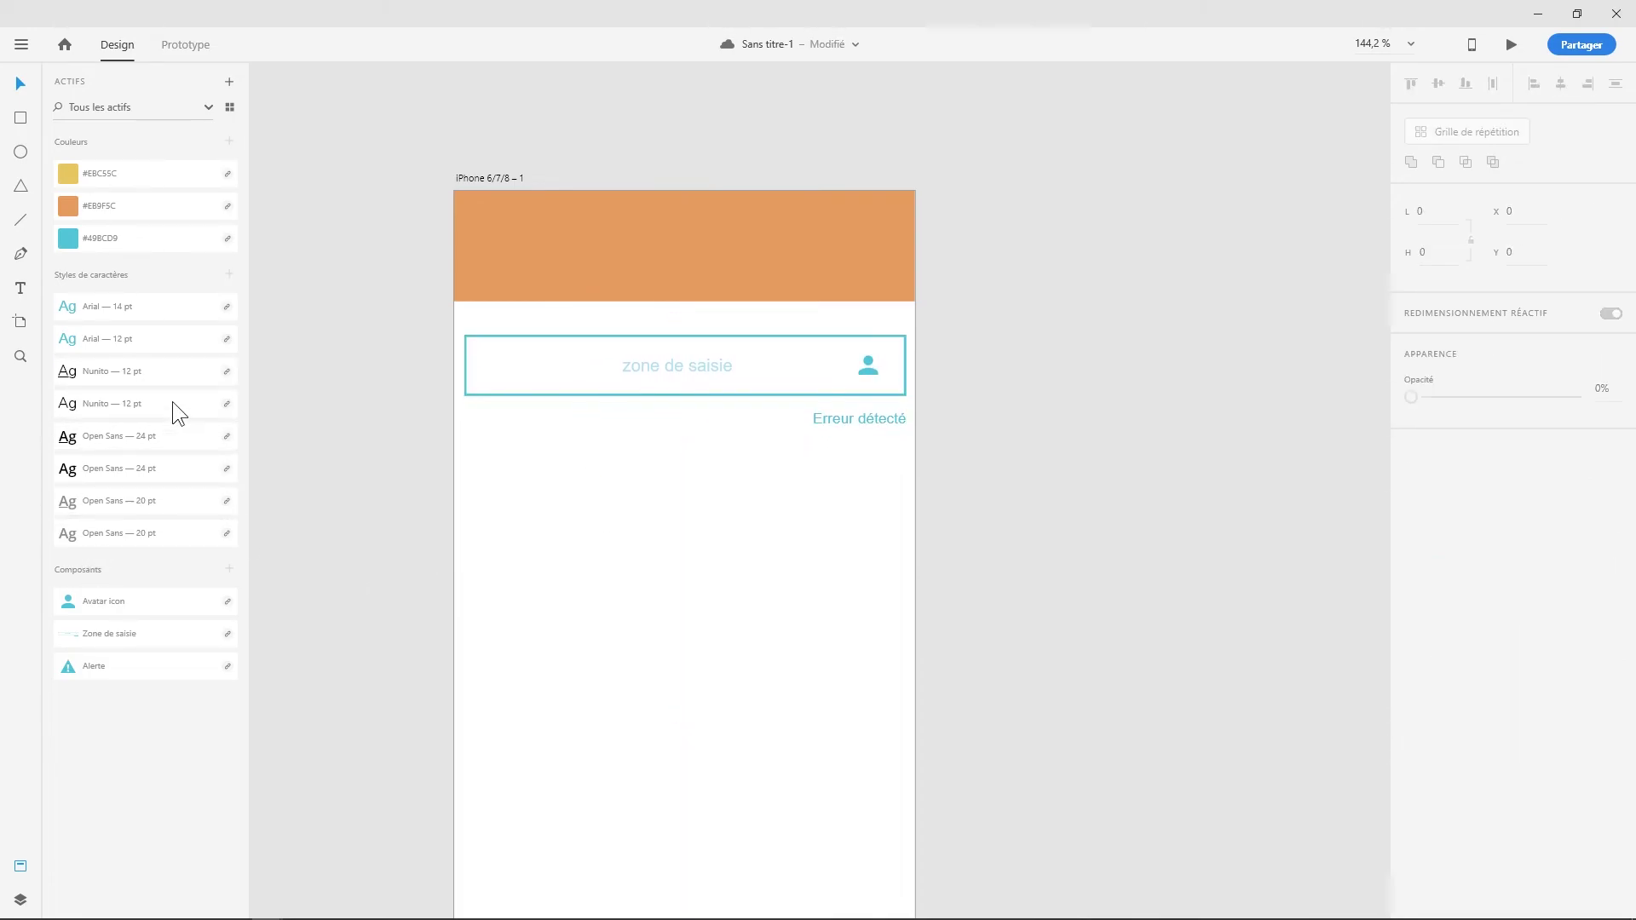
# - Add the title 'Titre de page' in Open Sans 24 and centre it in the header
pyautogui.click(18, 288)
pyautogui.click(592, 488)
pyautogui.write('Titre de page')
pyautogui.click(123, 470)
pyautogui.click(122, 474)
pyautogui.click(509, 645)
pyautogui.moveTo(580, 515); pyautogui.dragTo(676, 253)
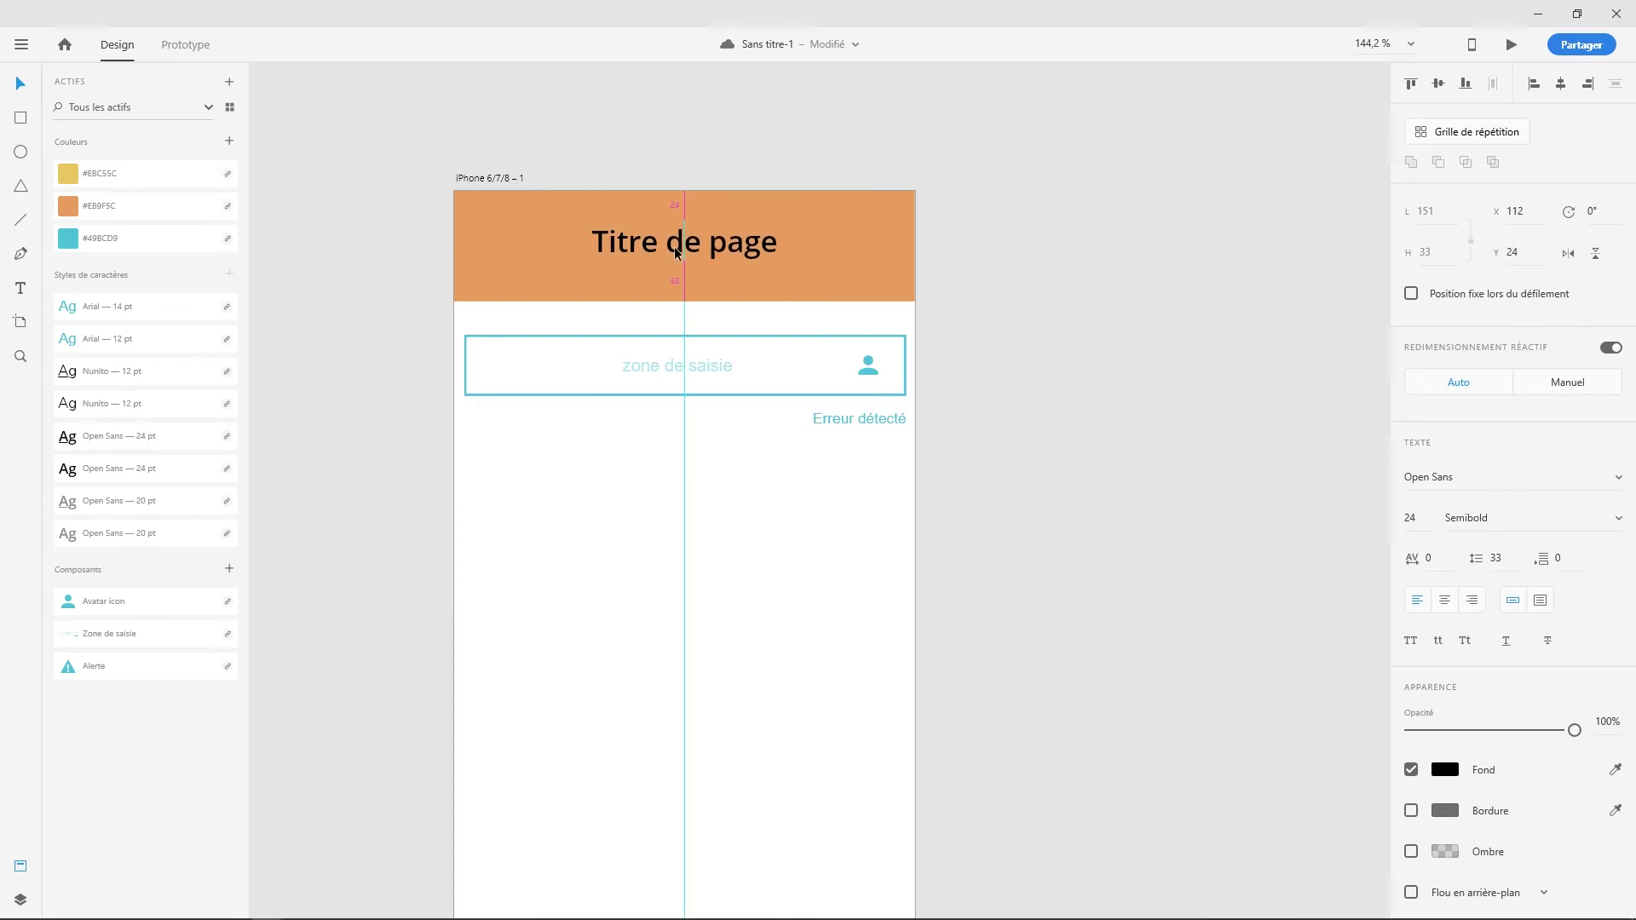
pyautogui.click(670, 563)
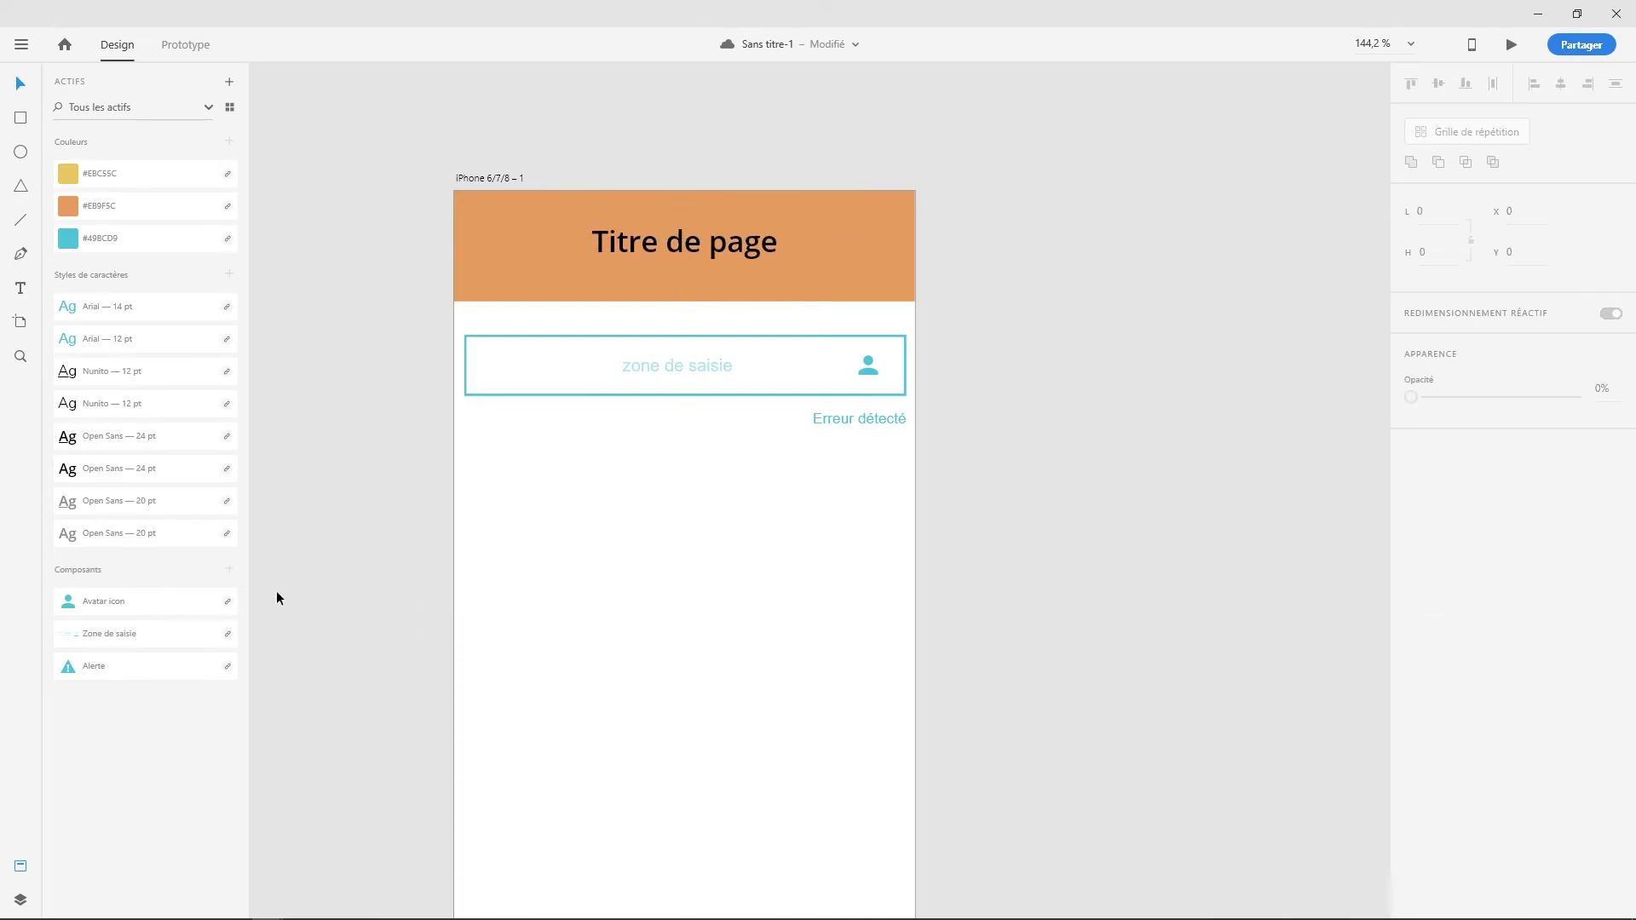
# - Draw a borderless yellow 60 px circle below the input field
pyautogui.press('e')
pyautogui.moveTo(474, 514); pyautogui.dragTo(548, 587)
pyautogui.click(1412, 569)
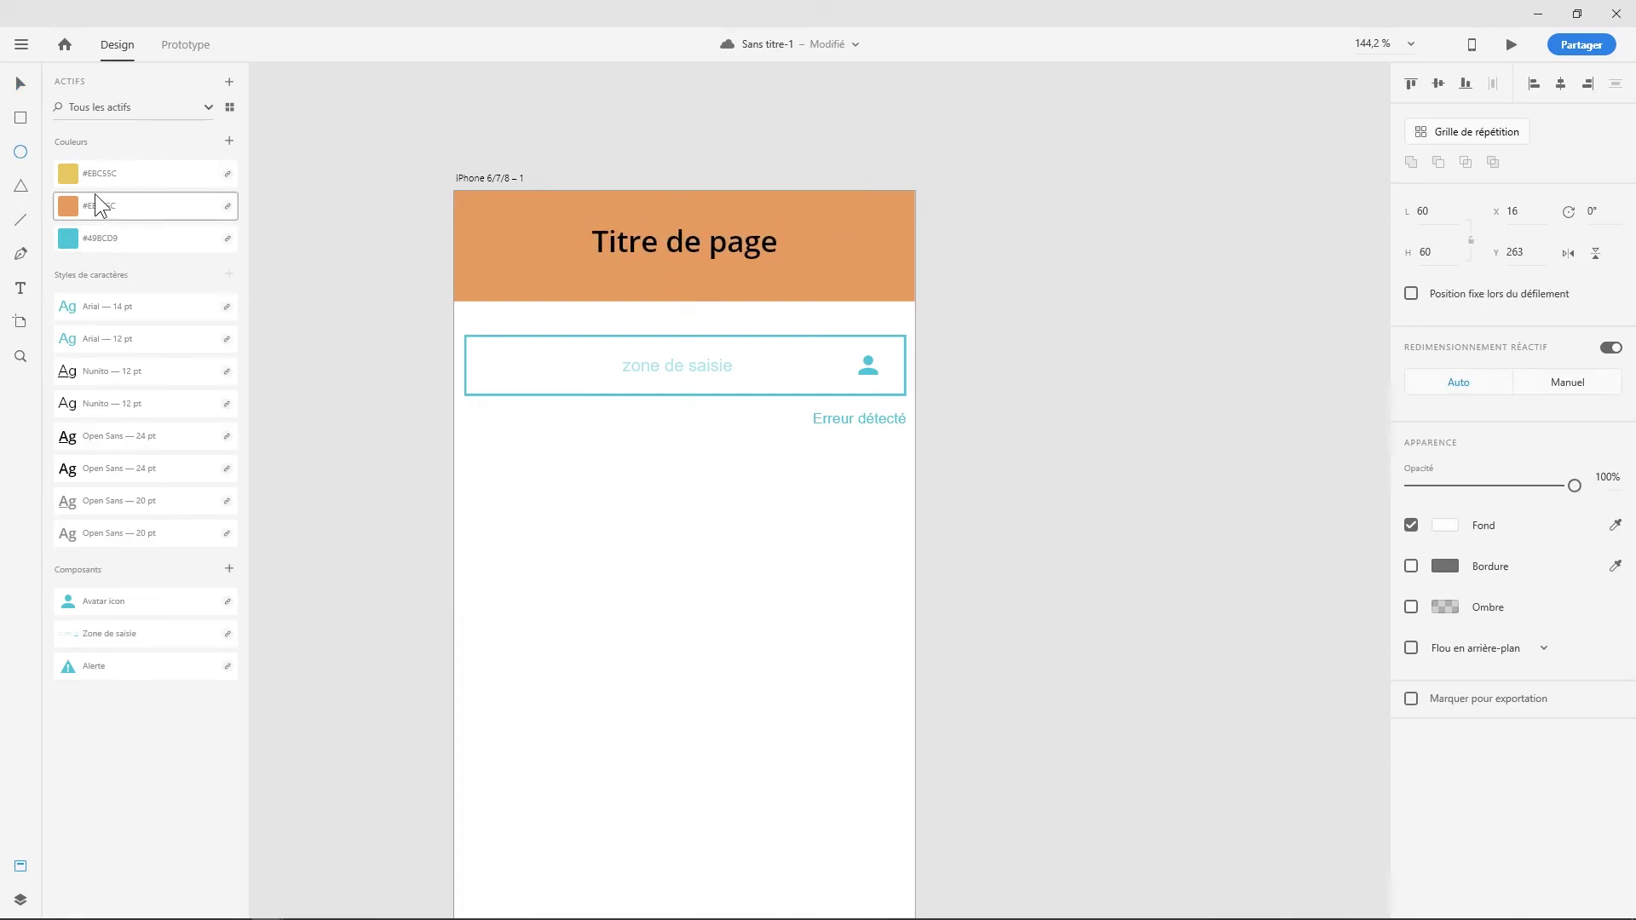
pyautogui.click(78, 177)
pyautogui.moveTo(509, 536); pyautogui.dragTo(517, 492)
pyautogui.click(424, 501)
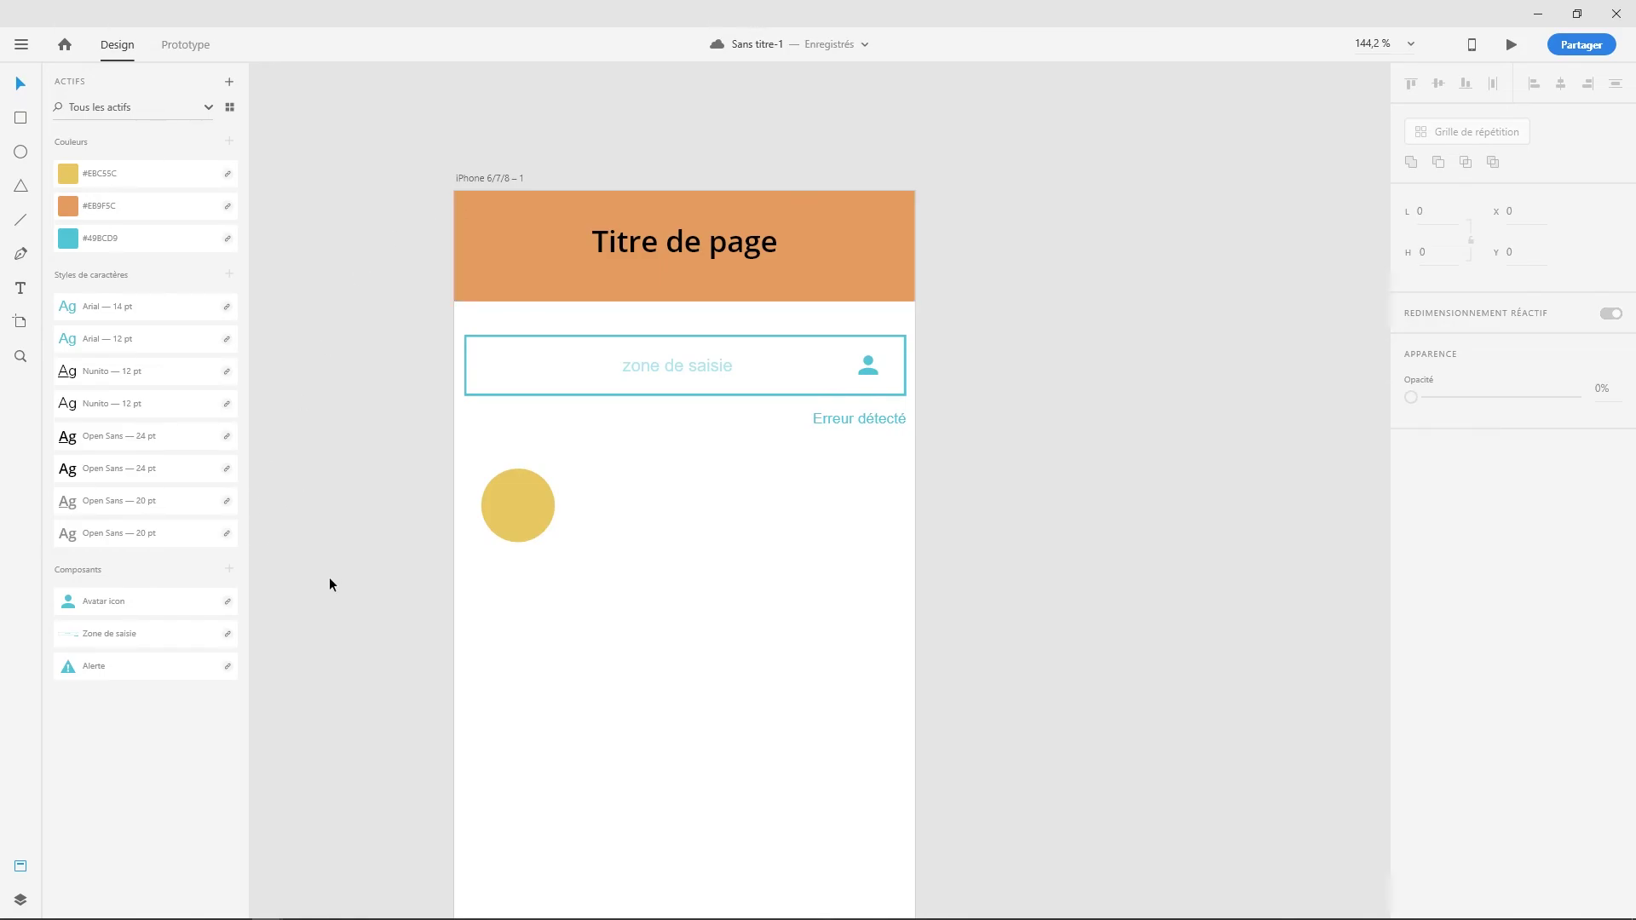
# - Bring up the Design system document and snap its window to the screen's left half
pyautogui.hotkey('alt', 'Tab')
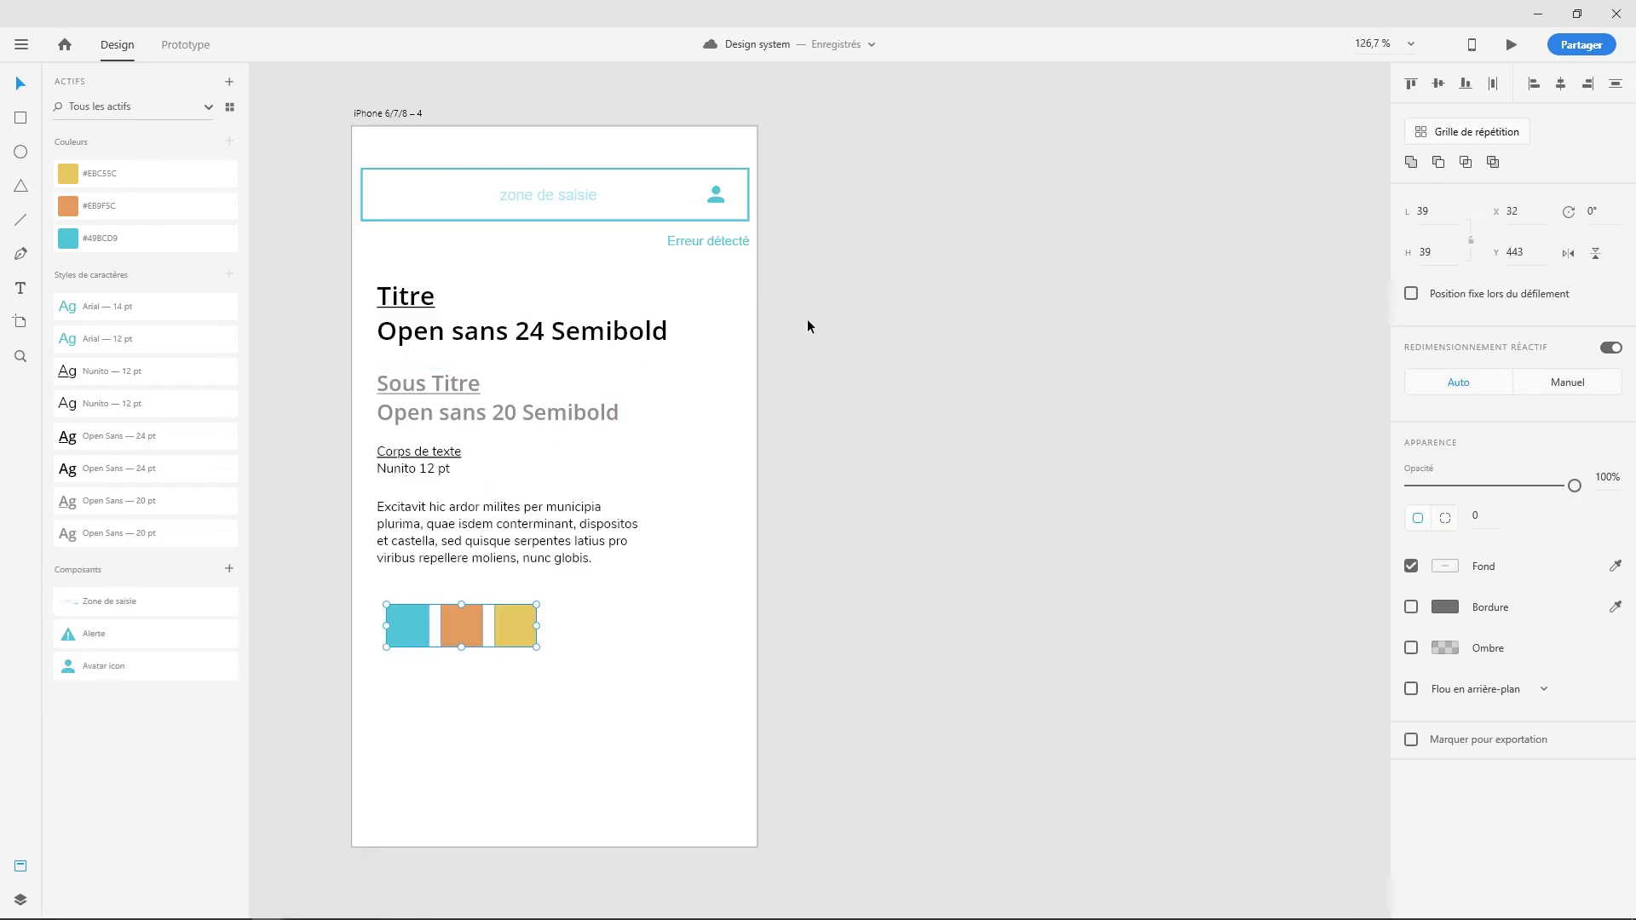
pyautogui.click(1578, 14)
pyautogui.moveTo(833, 182); pyautogui.dragTo(674, 162)
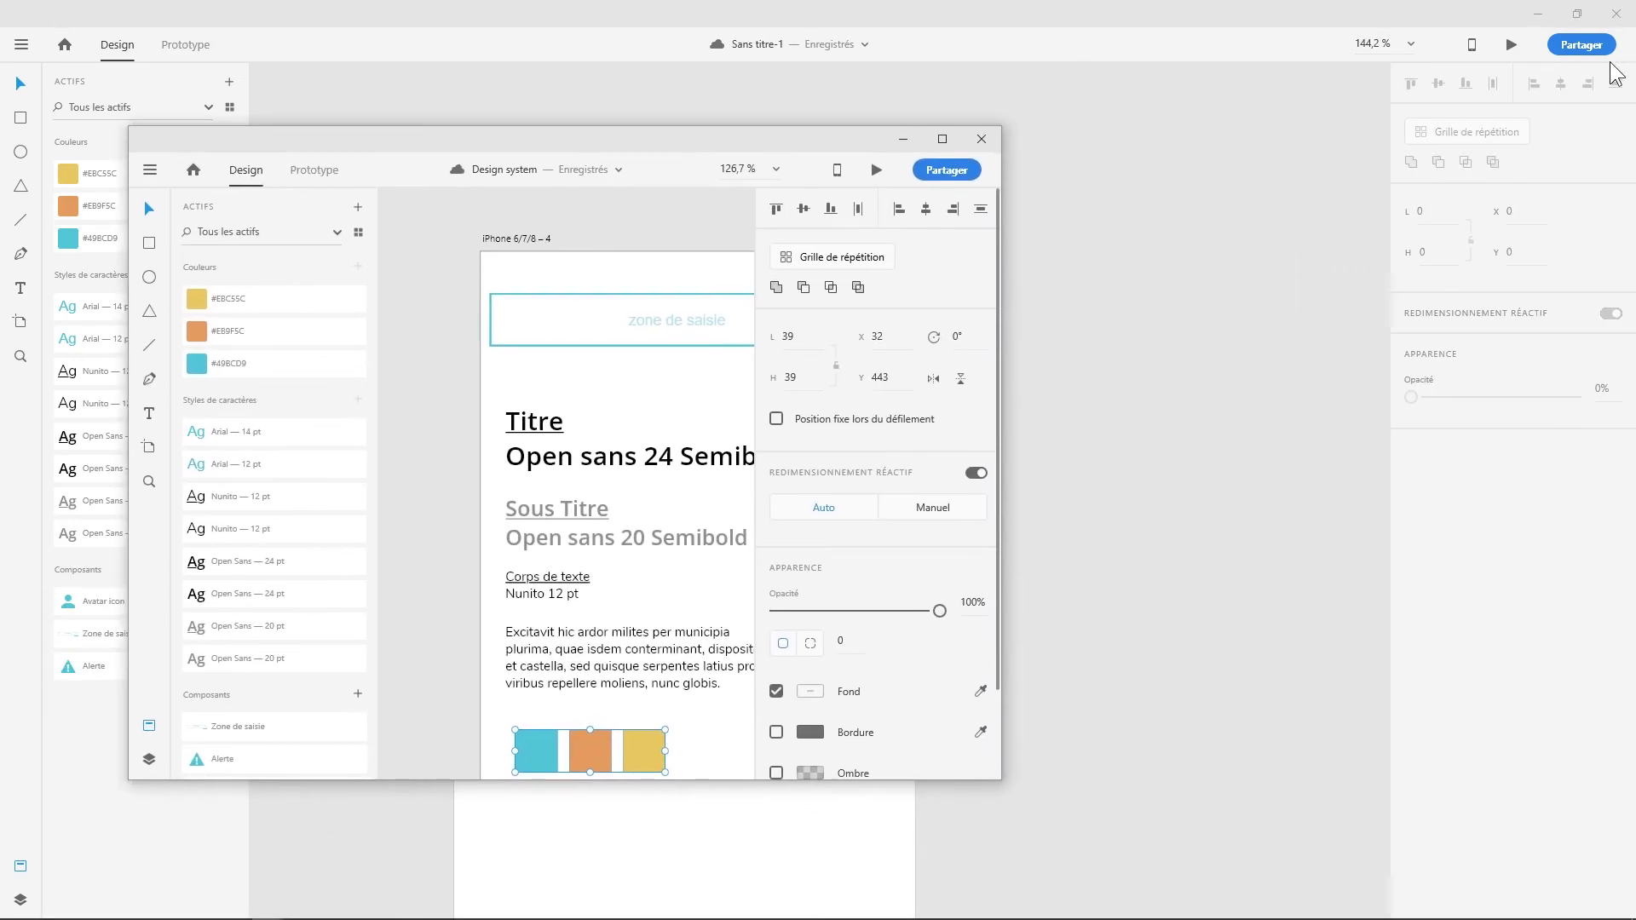
pyautogui.press('super+Left')
pyautogui.moveTo(463, 256); pyautogui.dragTo(419, 259)
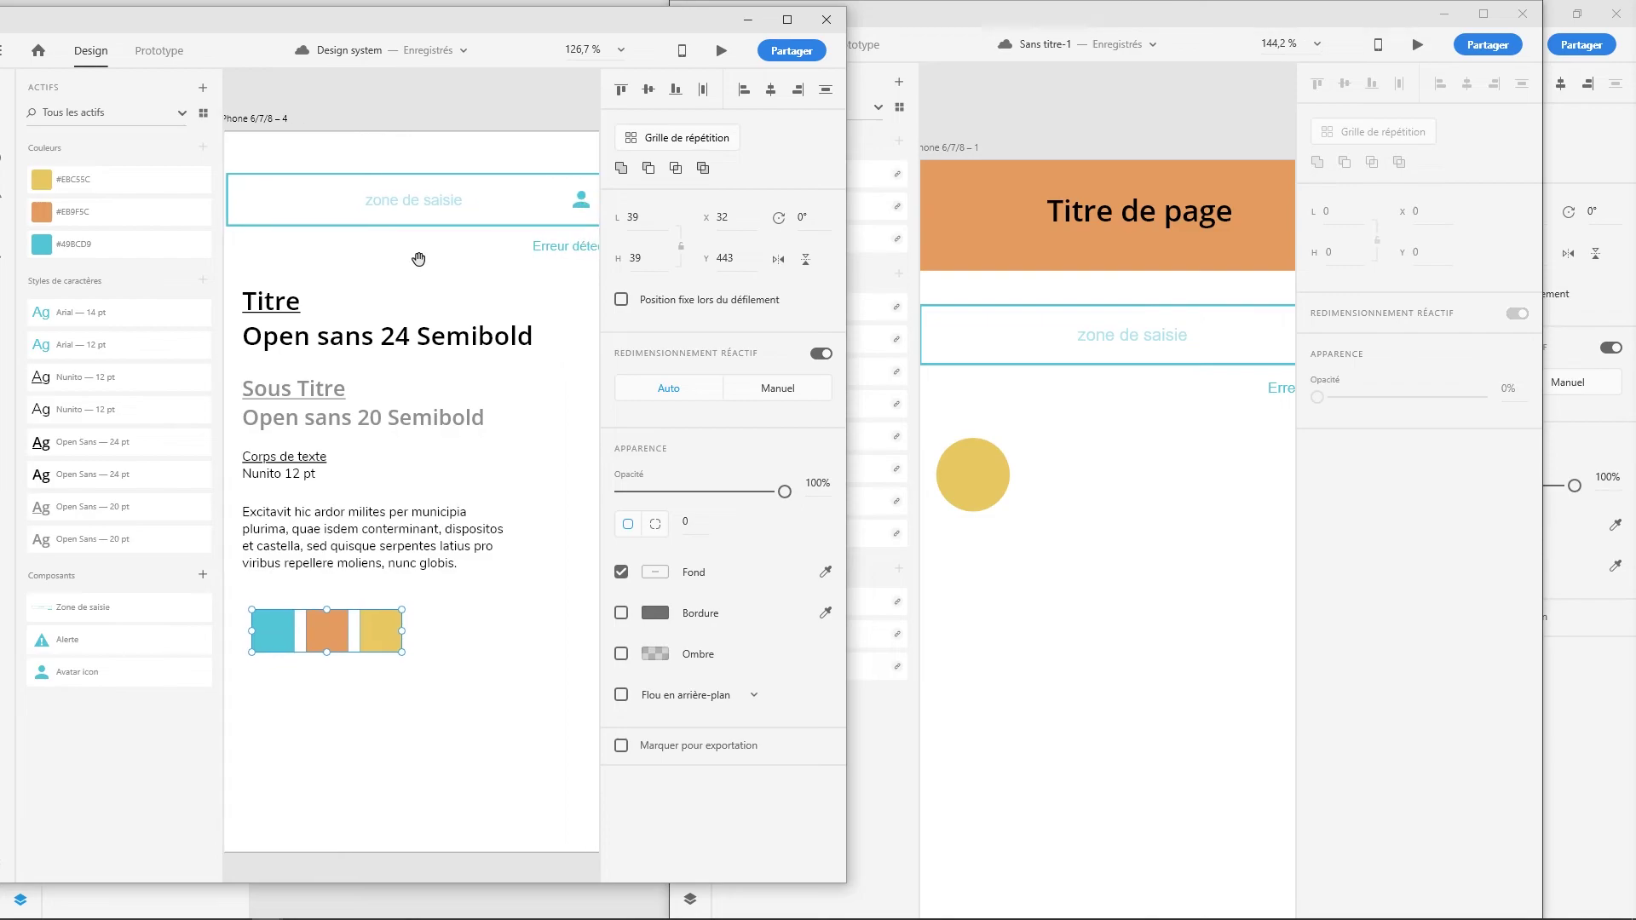
pyautogui.hscroll(-1, 434, 268)
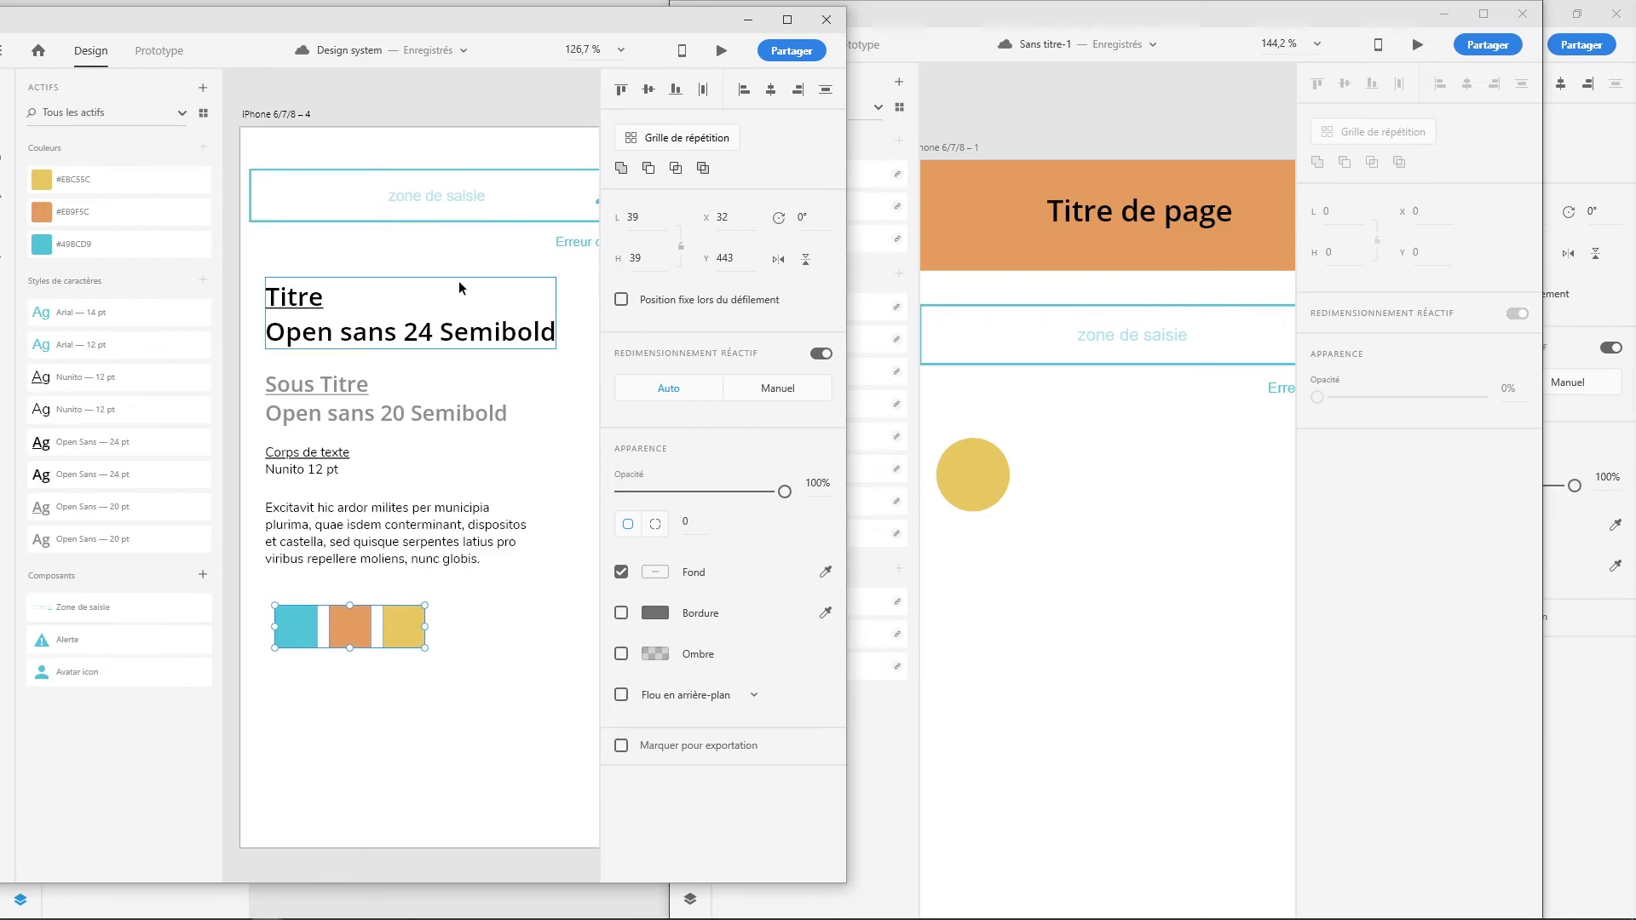
pyautogui.moveTo(457, 227); pyautogui.dragTo(404, 385)
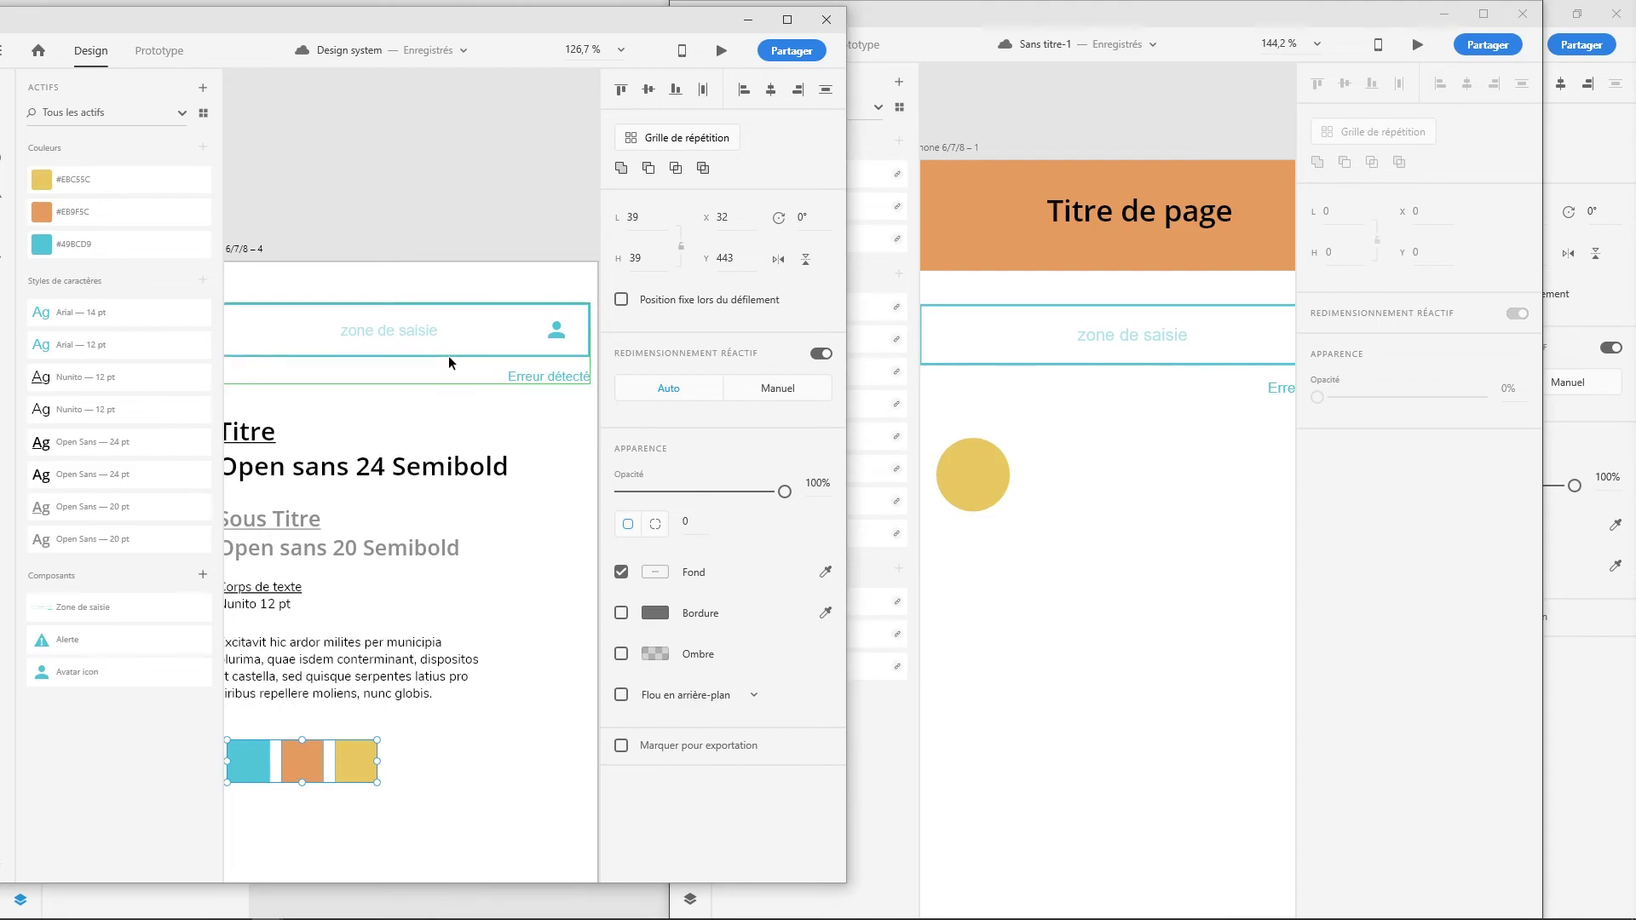
# - Round the zone de saisie input field's corners to radius 23
pyautogui.click(569, 342)
pyautogui.moveTo(579, 316); pyautogui.dragTo(570, 325)
pyautogui.click(580, 464)
# - Change the orange swatch to #F67B08 and the yellow to #FBB800, then return to Sans titre-1
pyautogui.moveTo(452, 475); pyautogui.dragTo(450, 404)
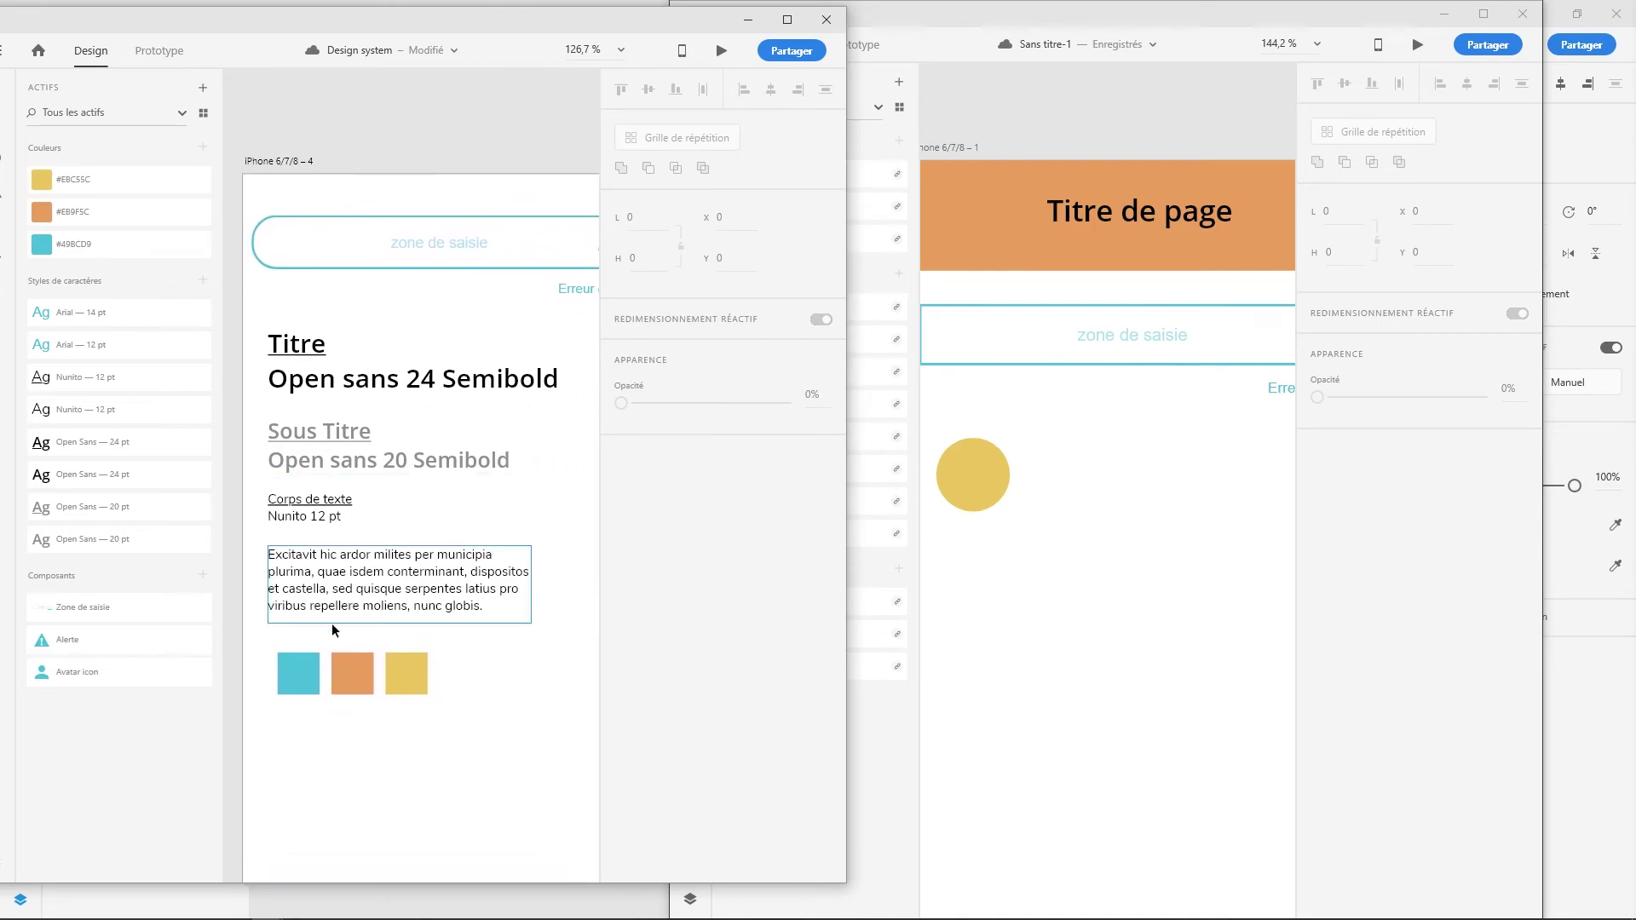
pyautogui.rightClick(48, 220)
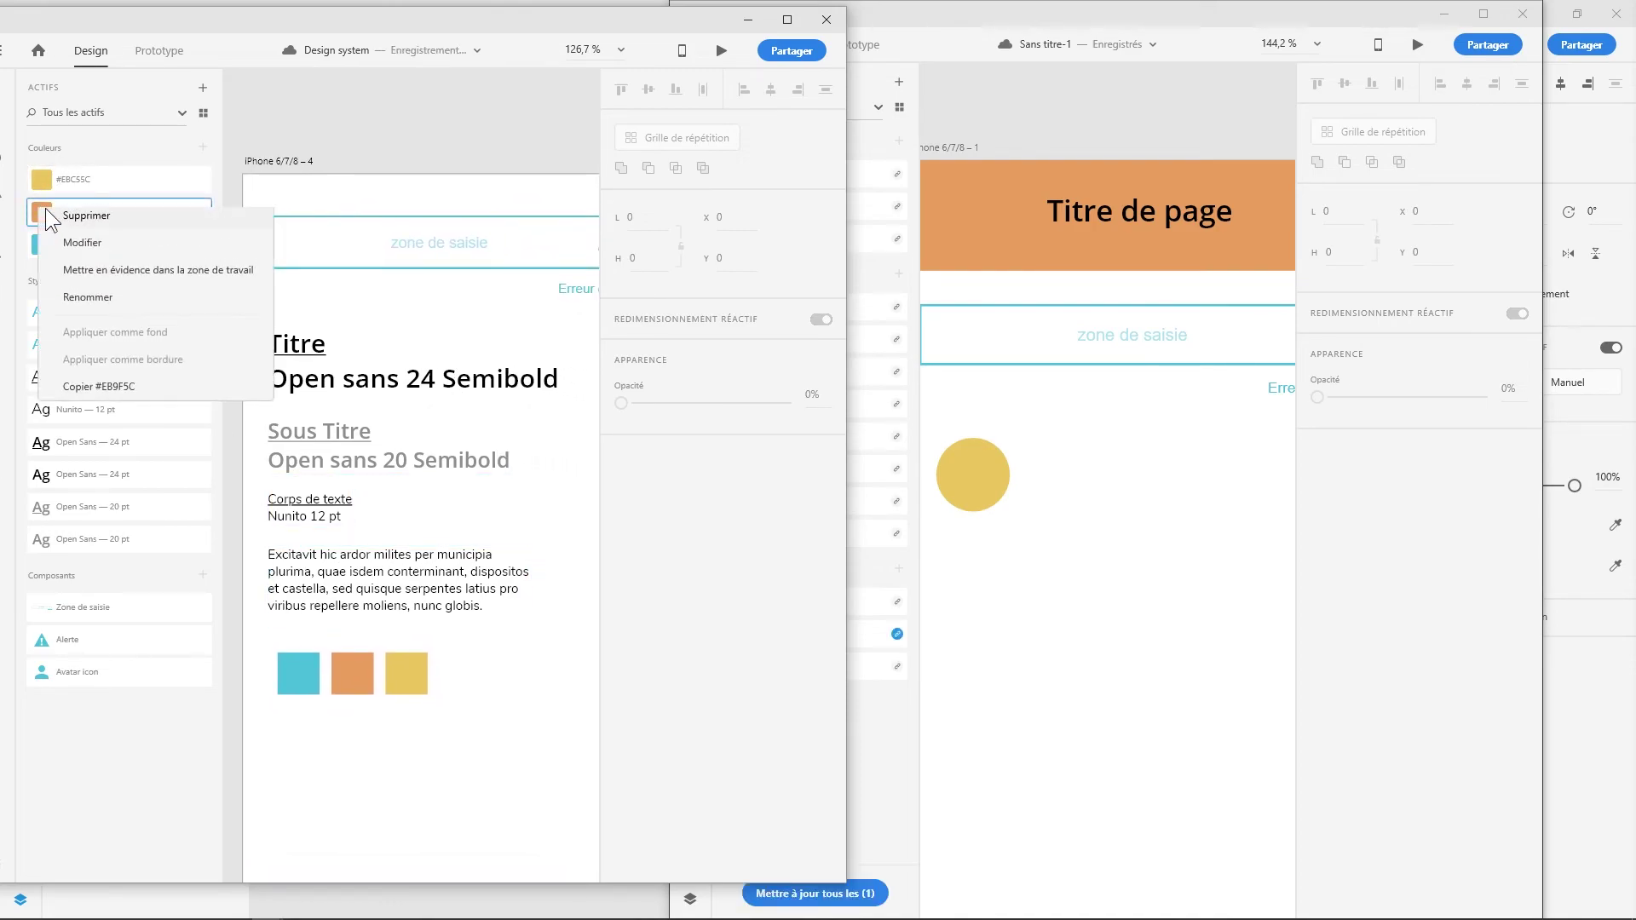
pyautogui.click(83, 246)
pyautogui.moveTo(186, 136); pyautogui.dragTo(219, 129)
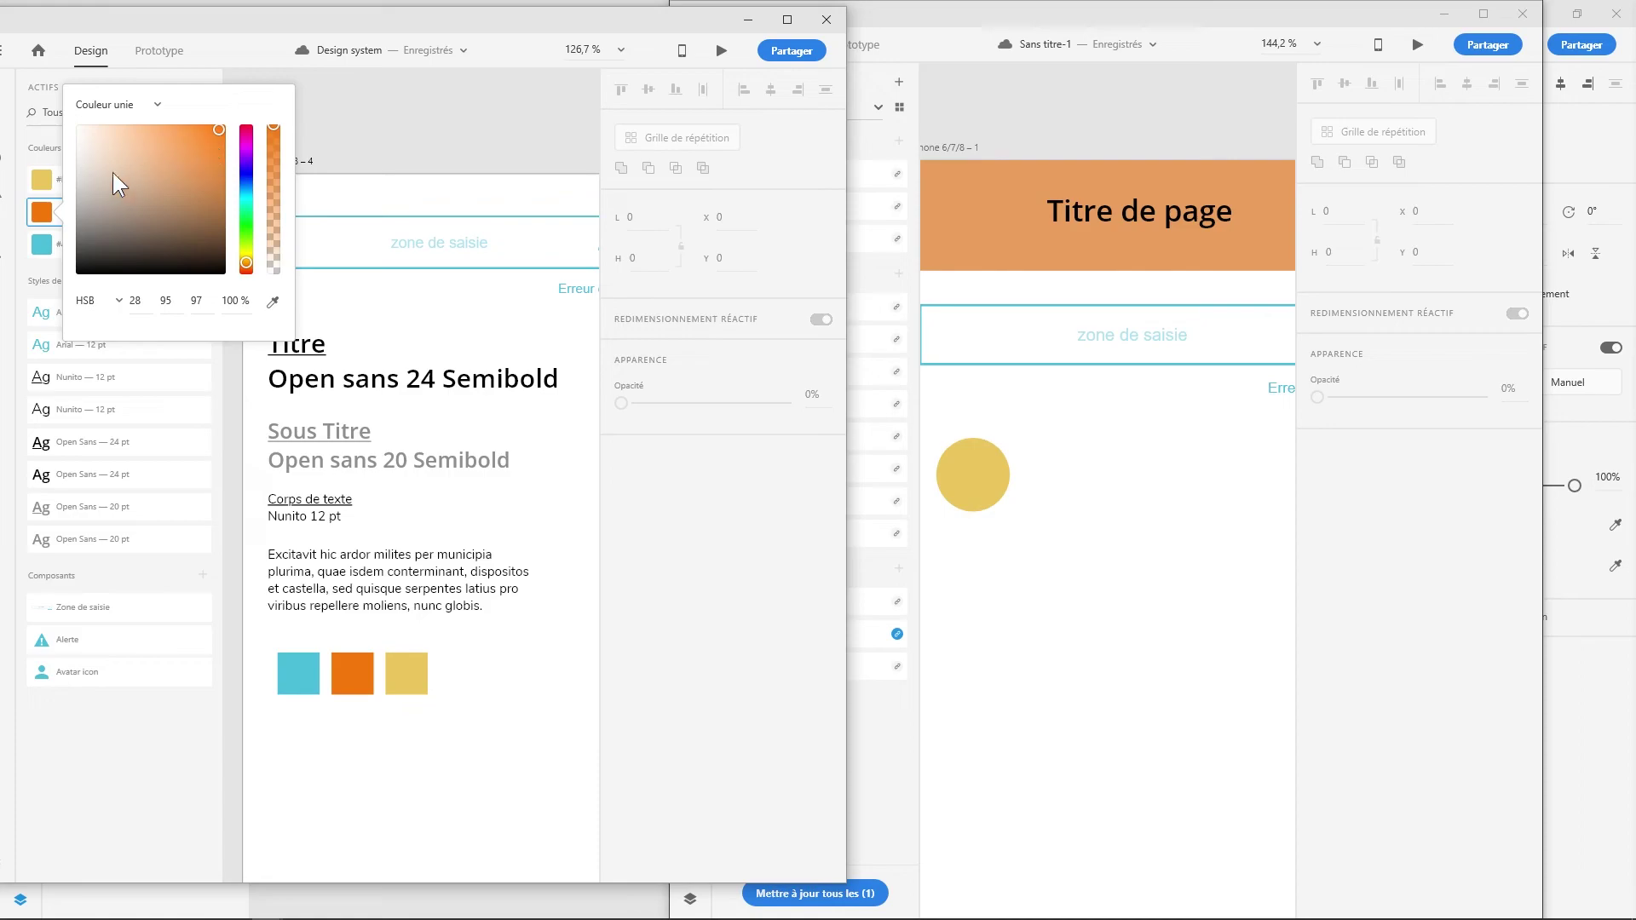
pyautogui.click(39, 176)
pyautogui.rightClick(46, 176)
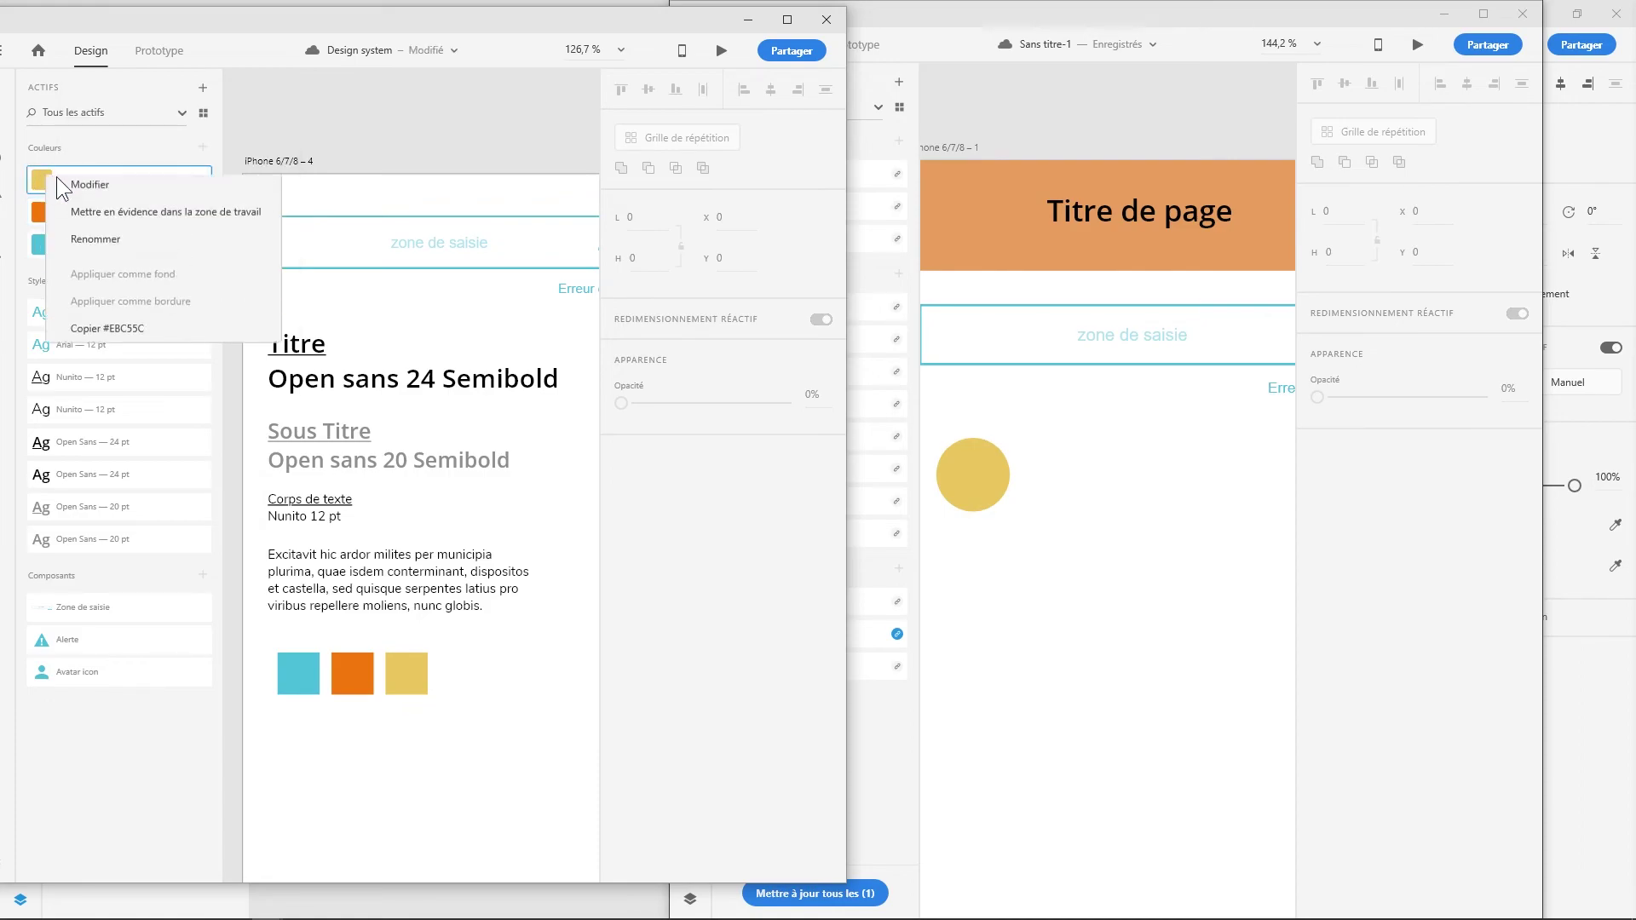
pyautogui.click(82, 211)
pyautogui.click(483, 682)
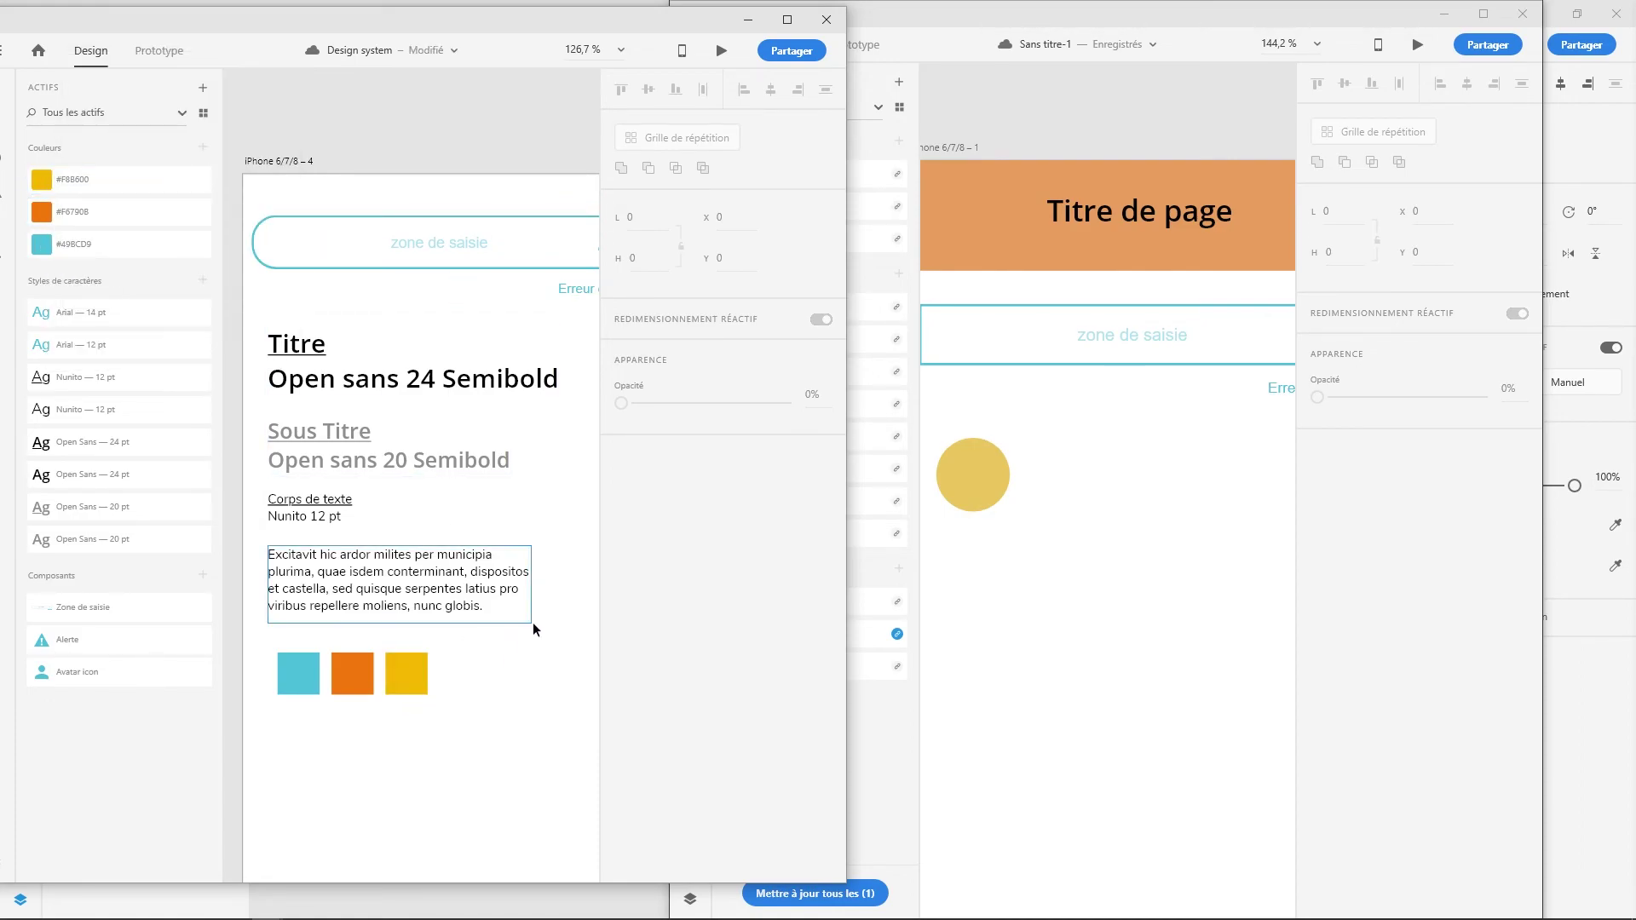
pyautogui.click(1185, 53)
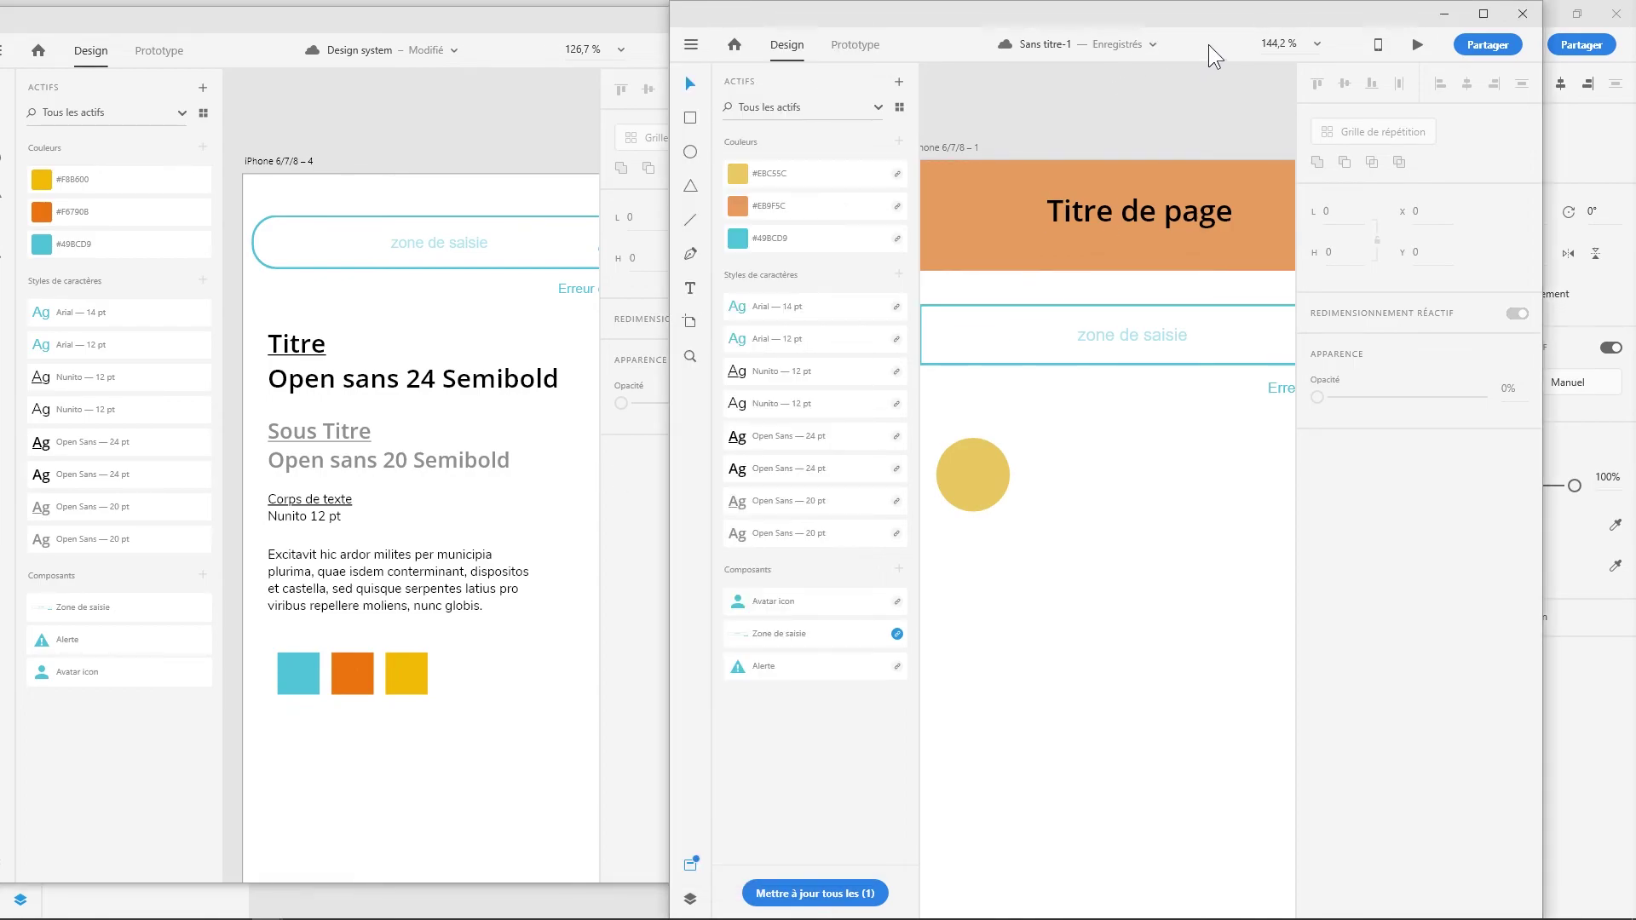
# - Pull the updated orange, yellow and Zone de saisie assets into Sans titre-1 from Design system
pyautogui.click(1484, 14)
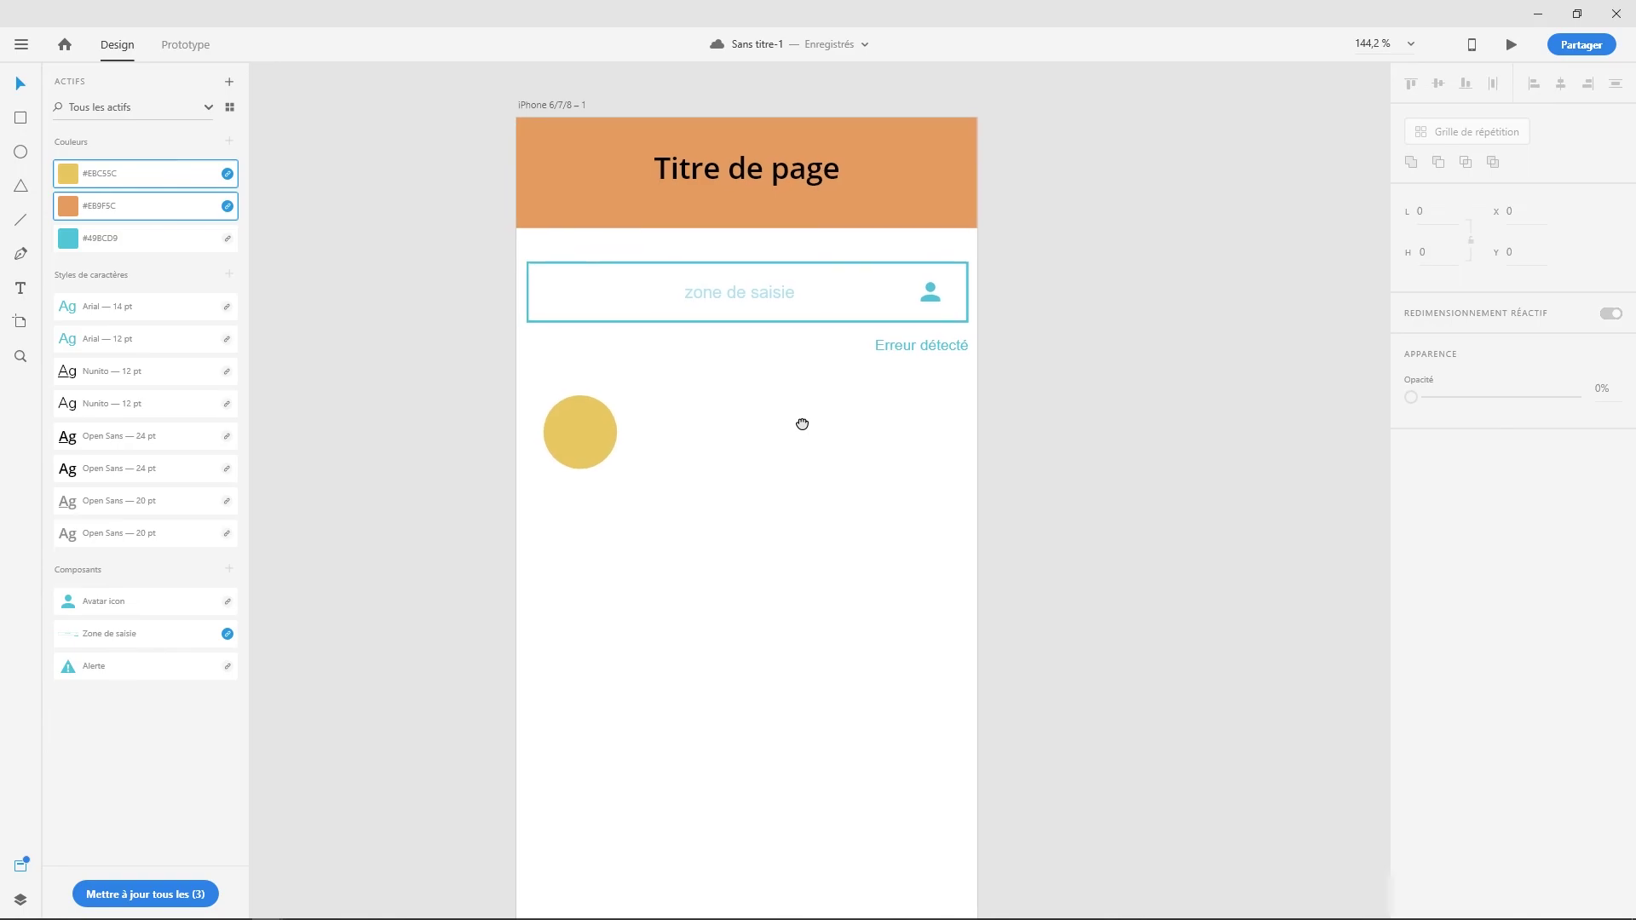
pyautogui.click(226, 205)
pyautogui.click(240, 176)
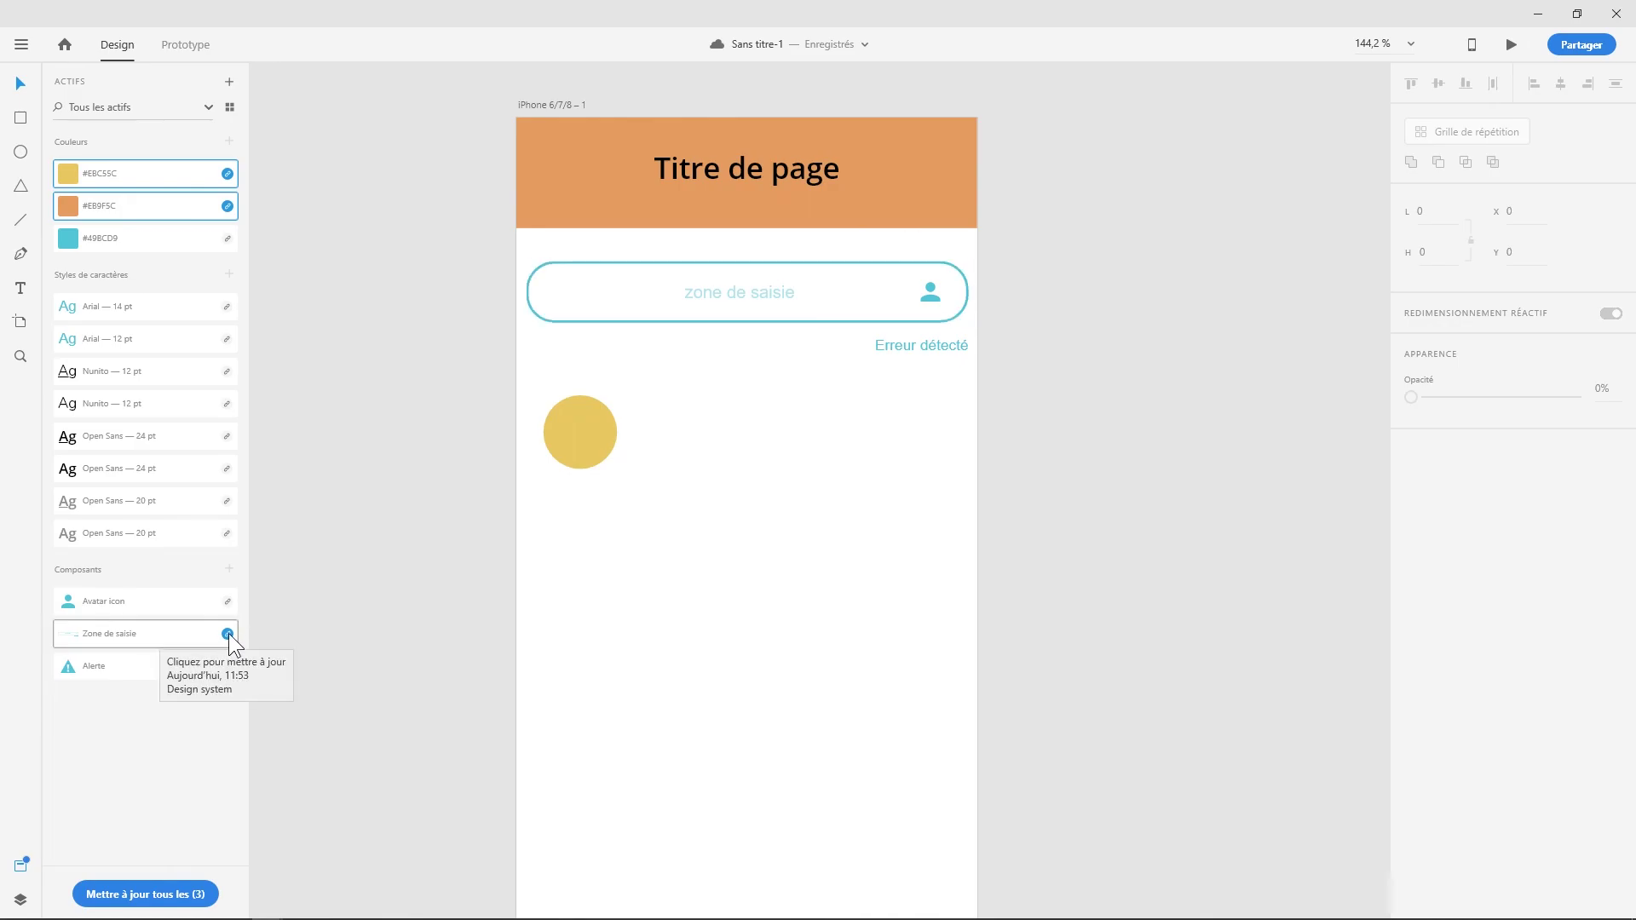
pyautogui.click(228, 636)
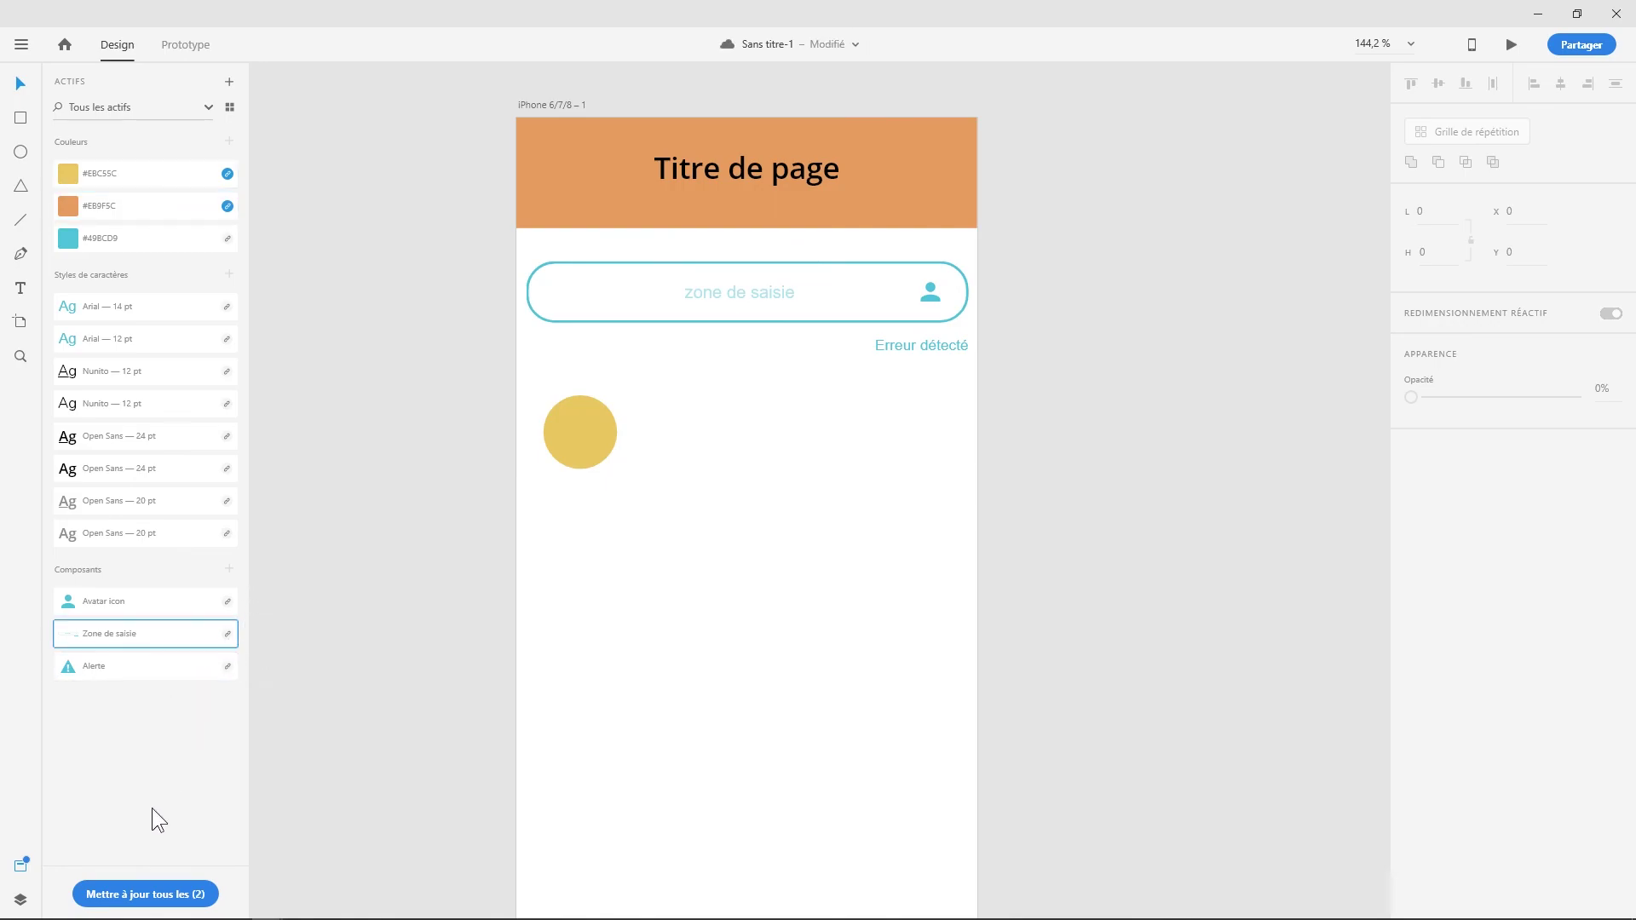
pyautogui.click(169, 896)
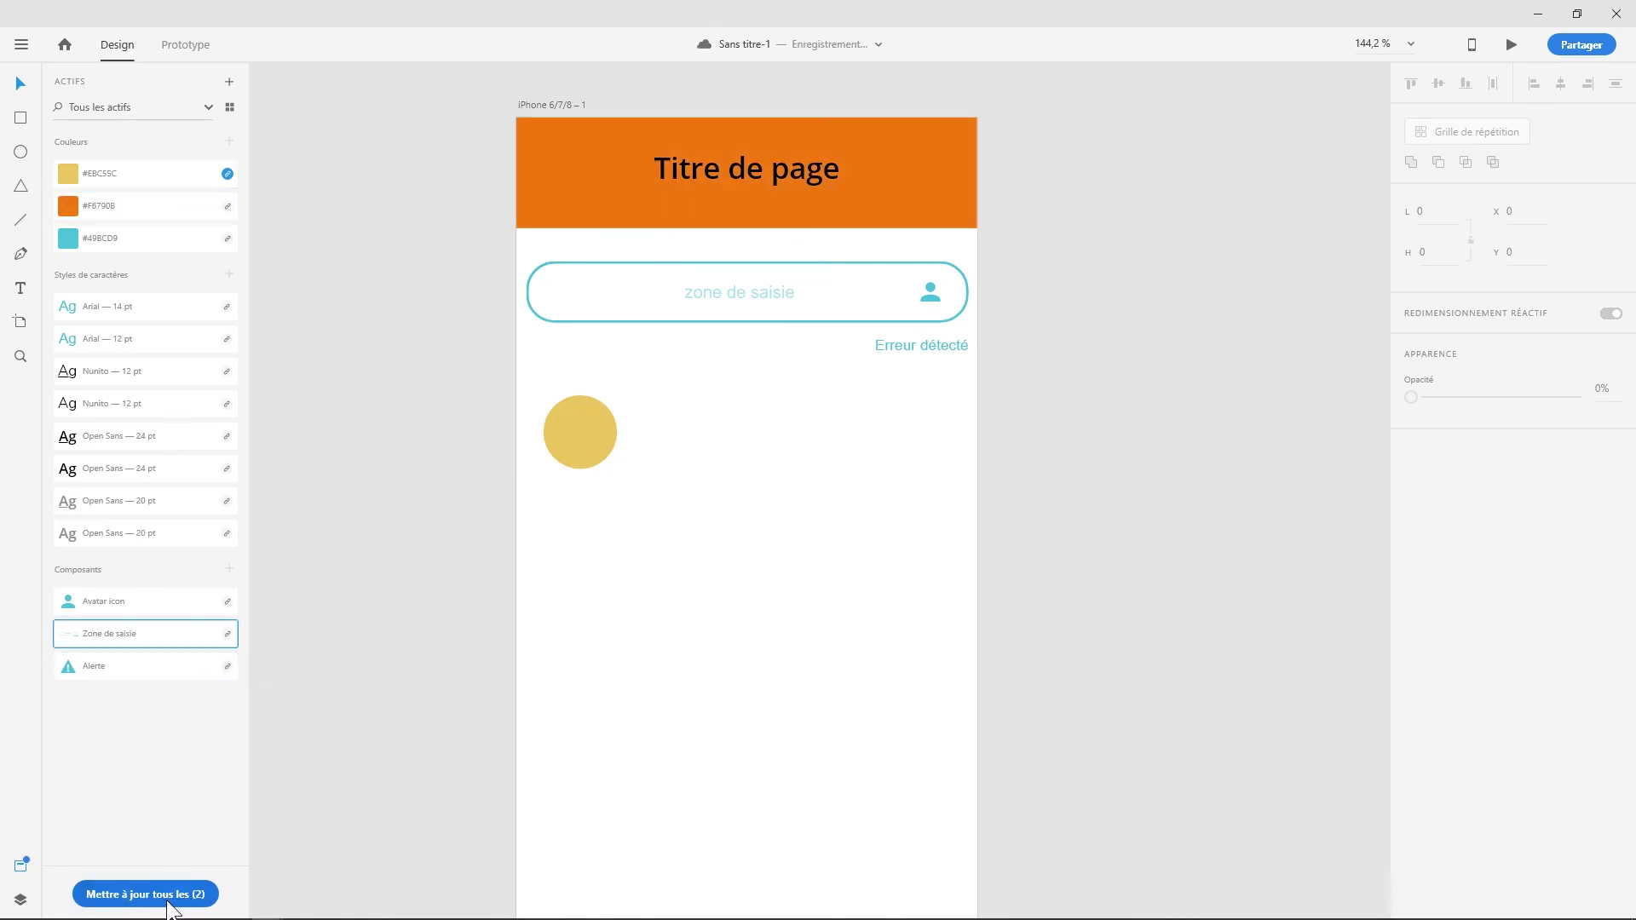
pyautogui.click(393, 562)
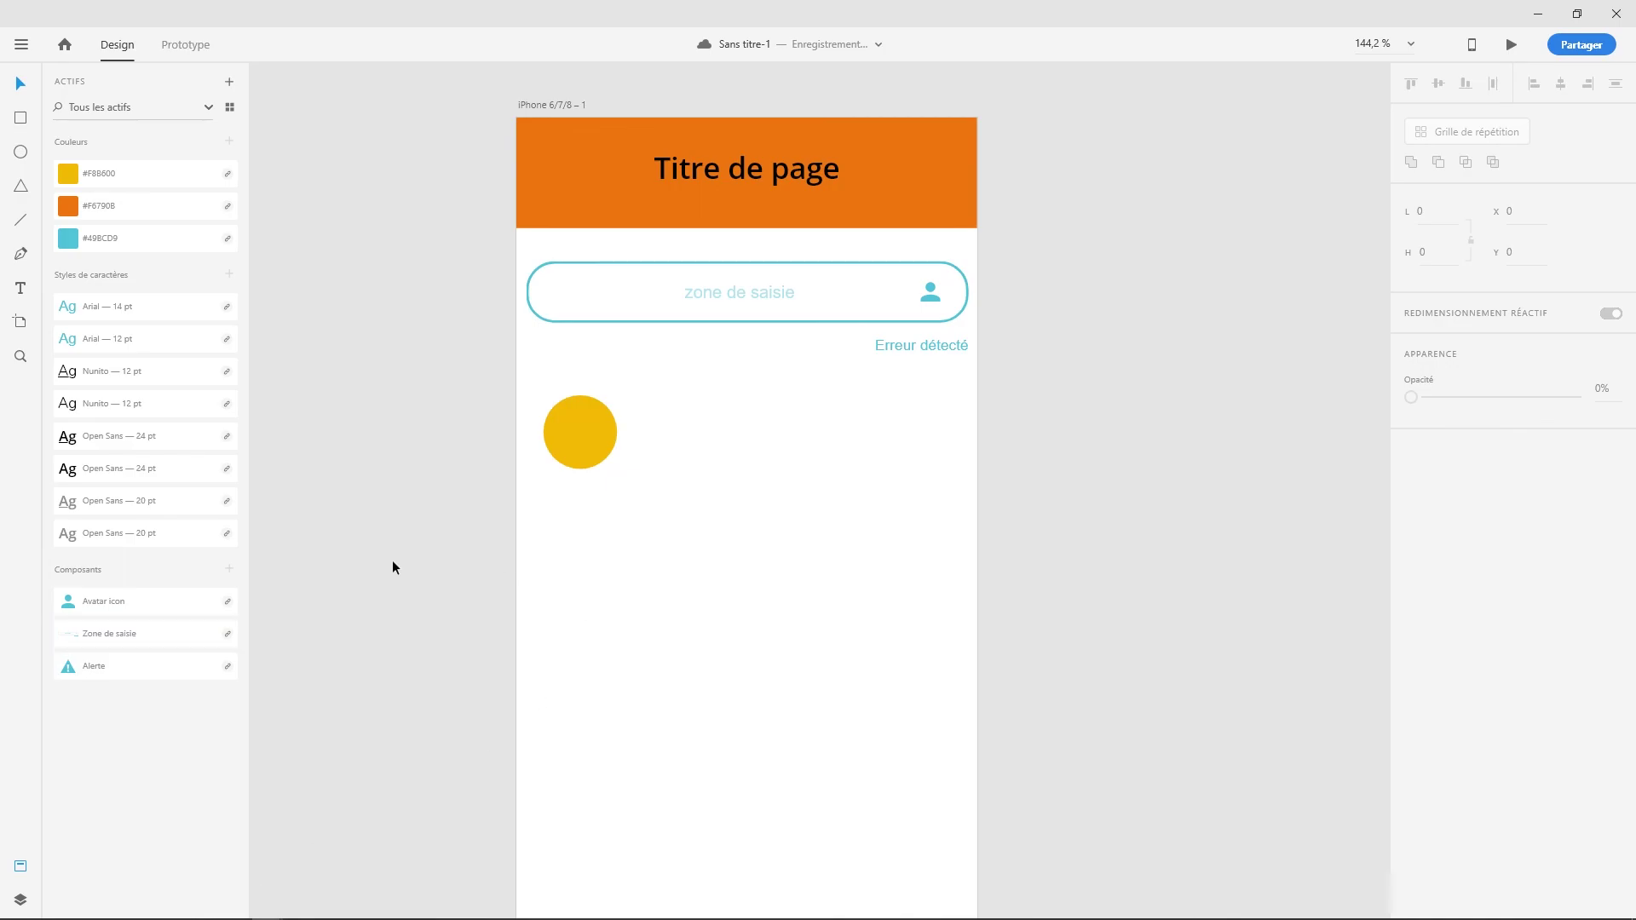
pyautogui.moveTo(643, 486); pyautogui.dragTo(673, 498)
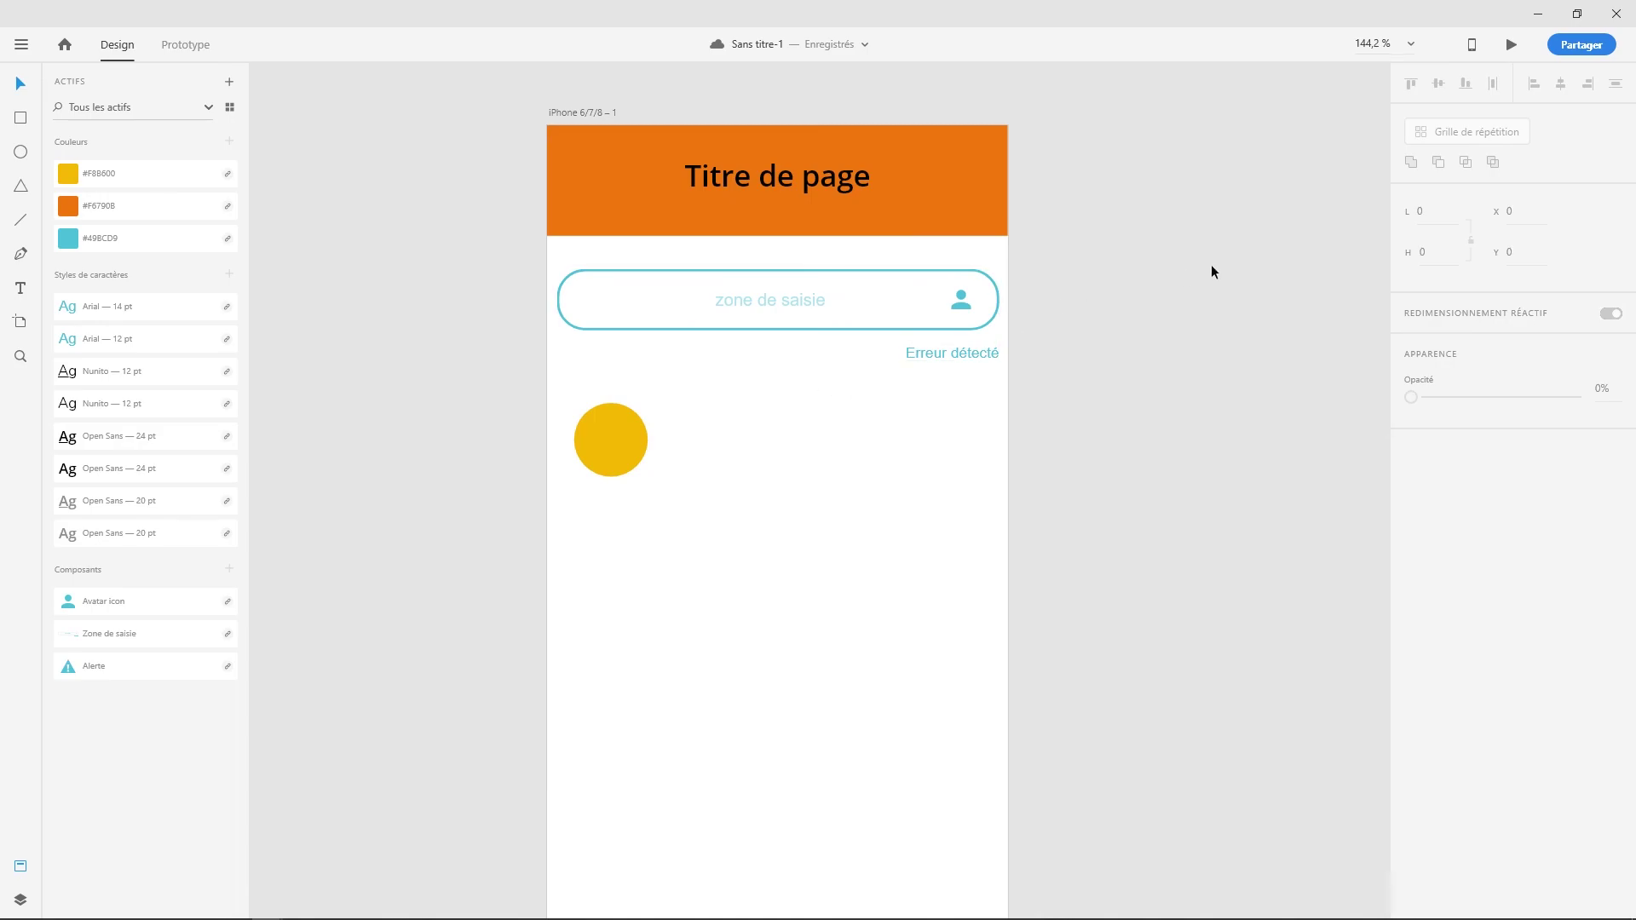
pyautogui.click(1577, 44)
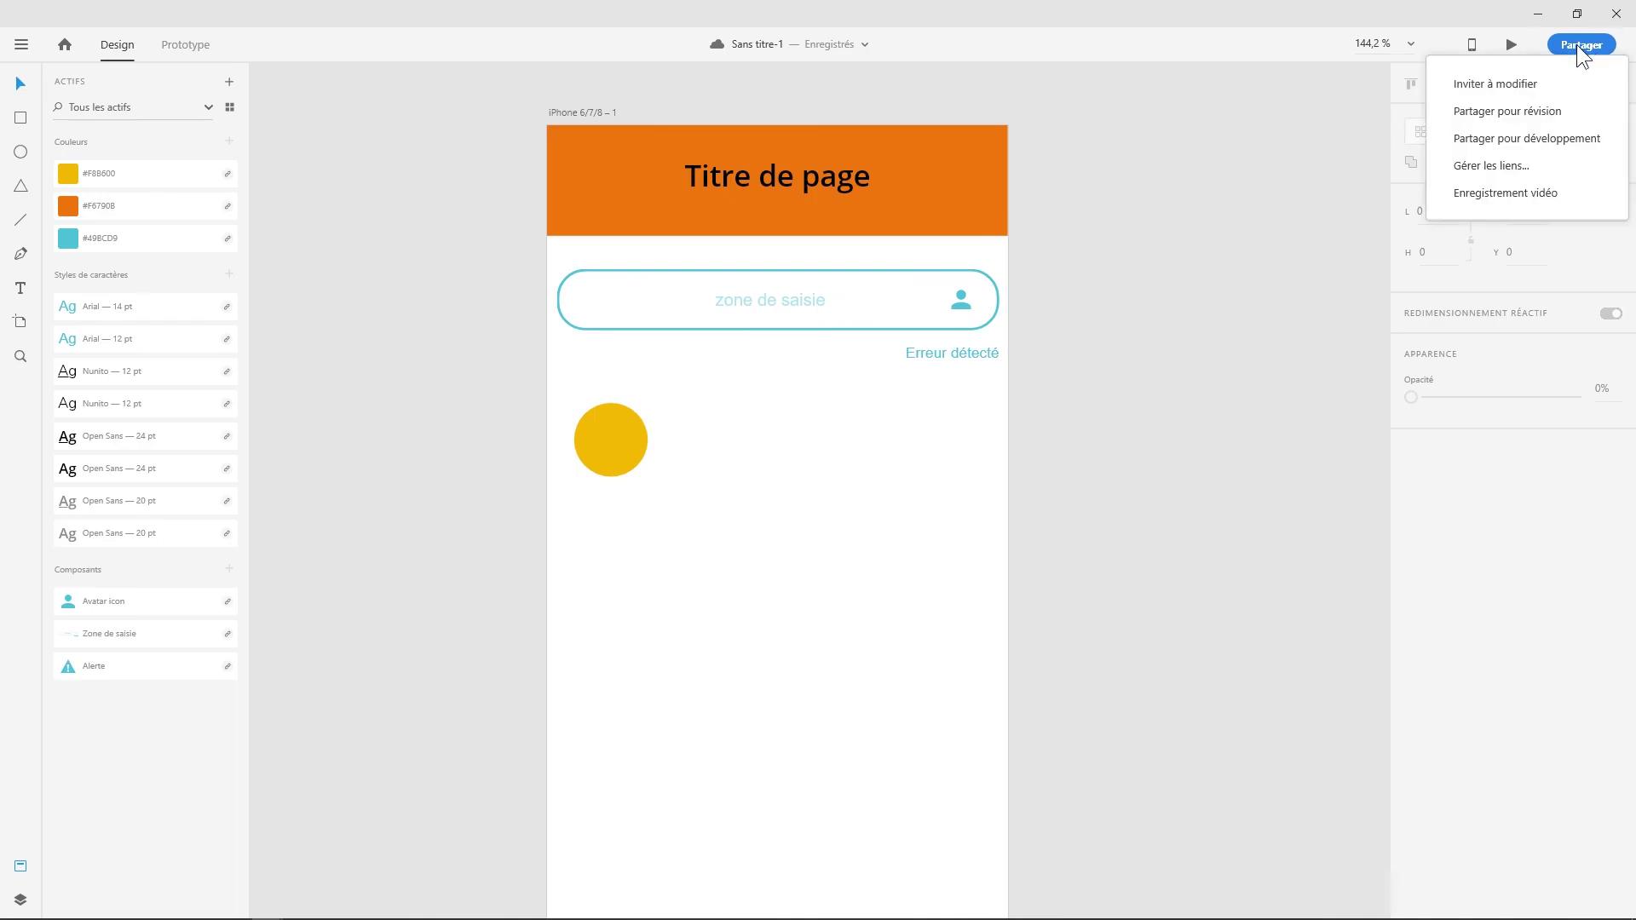
# - Start an Inviter à modifier invitation so the document saves online as 'Design system', then dismiss the share panel
pyautogui.click(1487, 89)
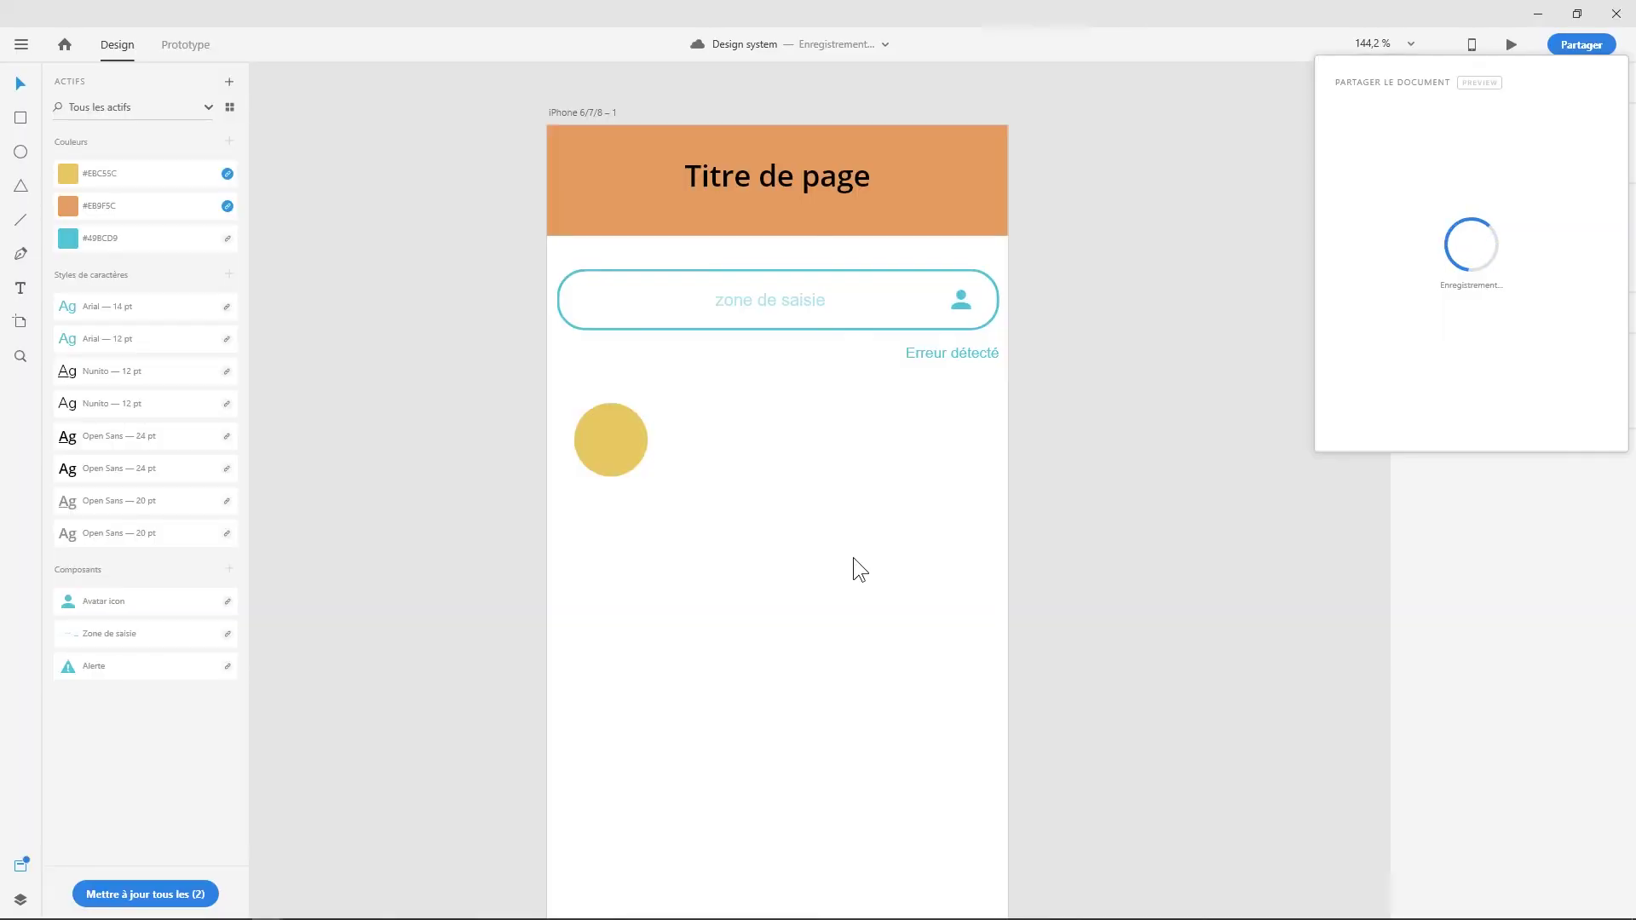
pyautogui.click(1374, 139)
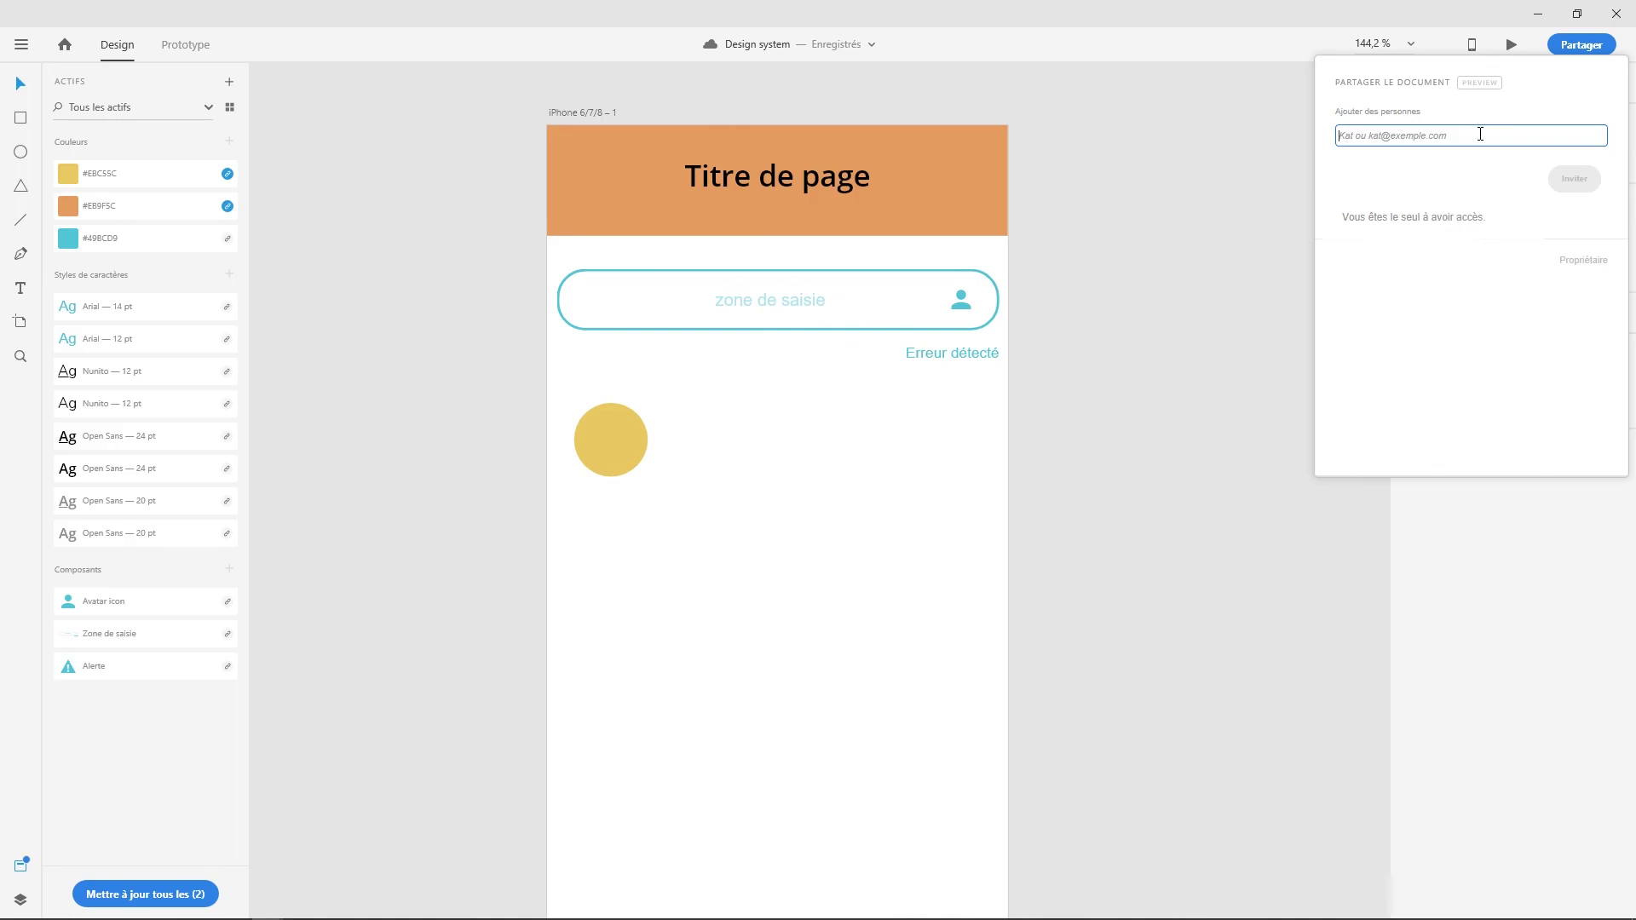
pyautogui.click(512, 320)
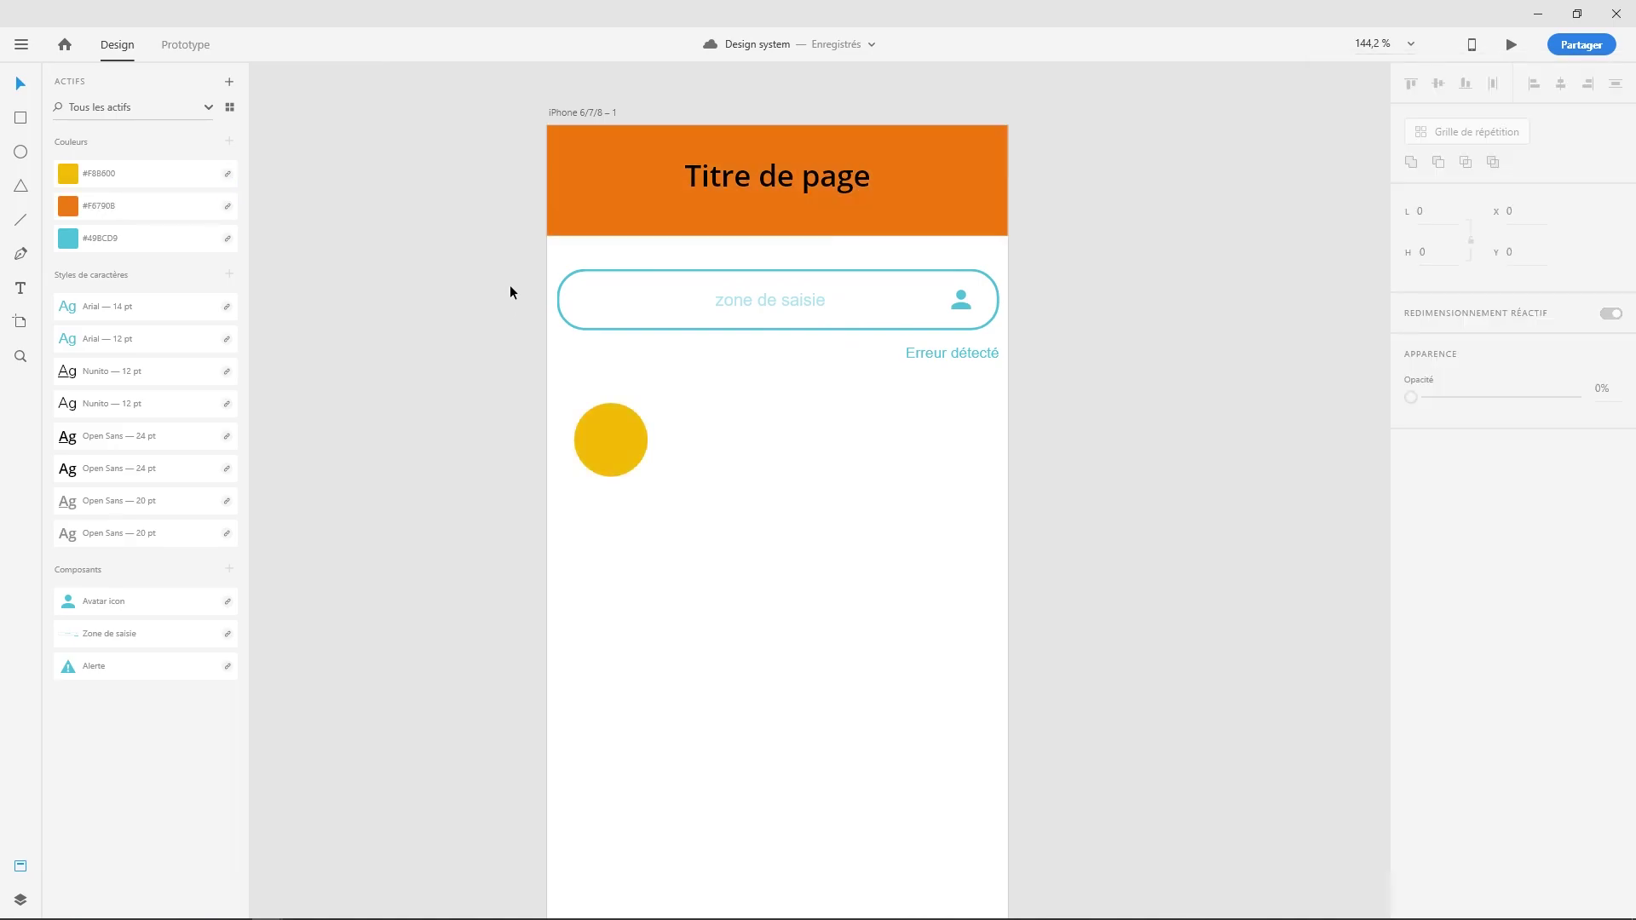
pyautogui.click(22, 46)
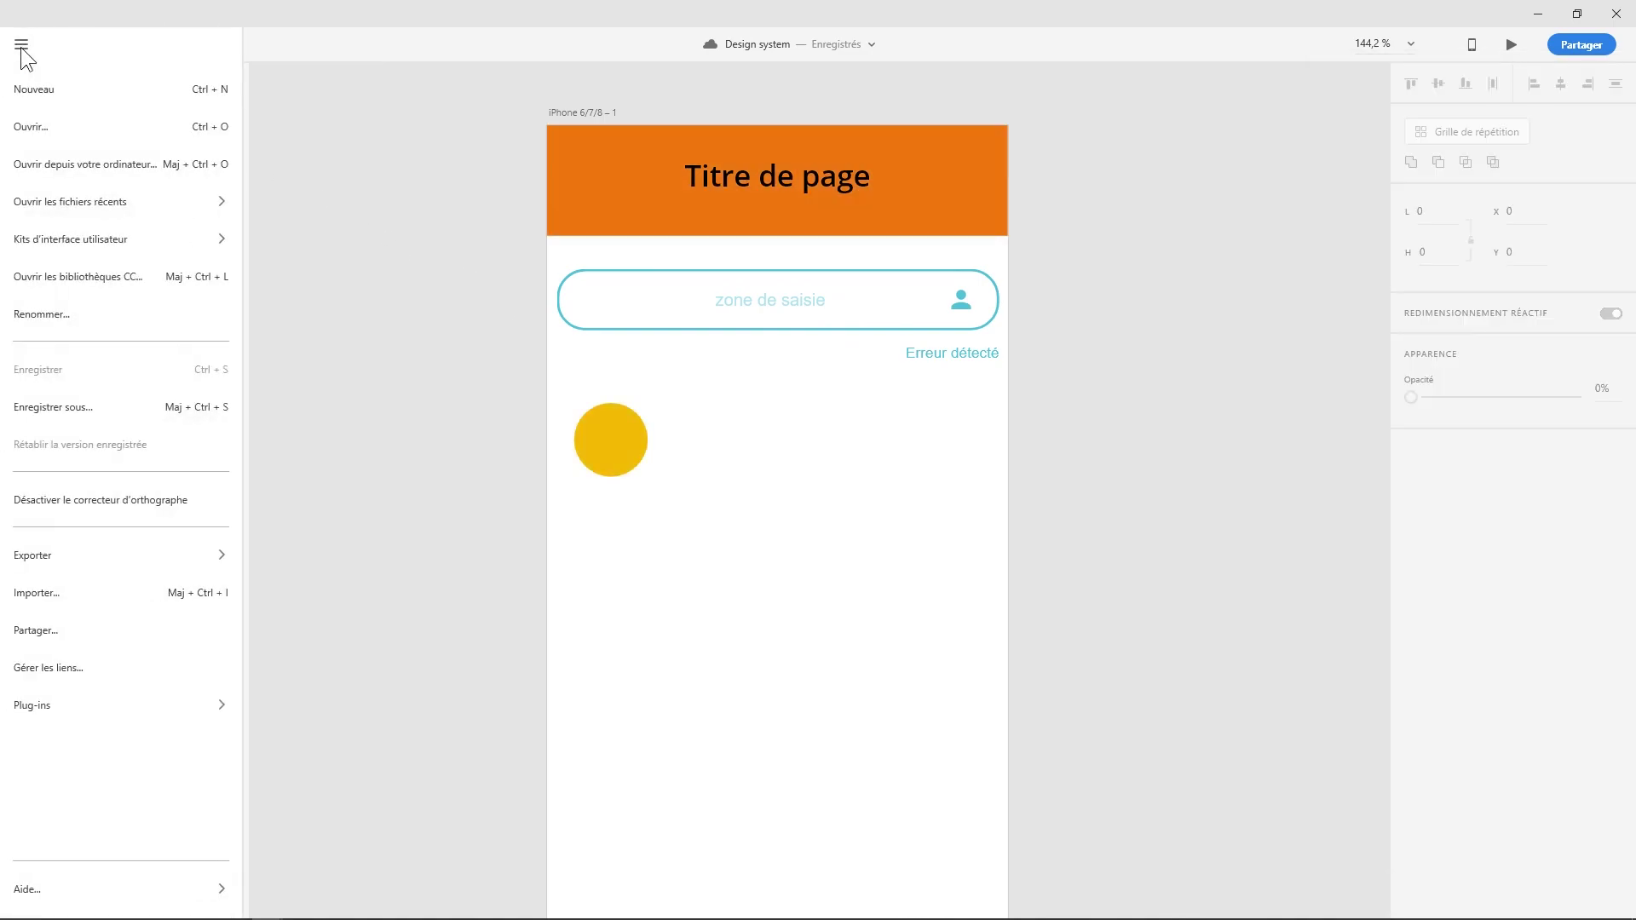
# - Check the Partagé(s) avec vous tab in the Ouvrir dialog, find no shared cloud documents, and close it
pyautogui.click(38, 125)
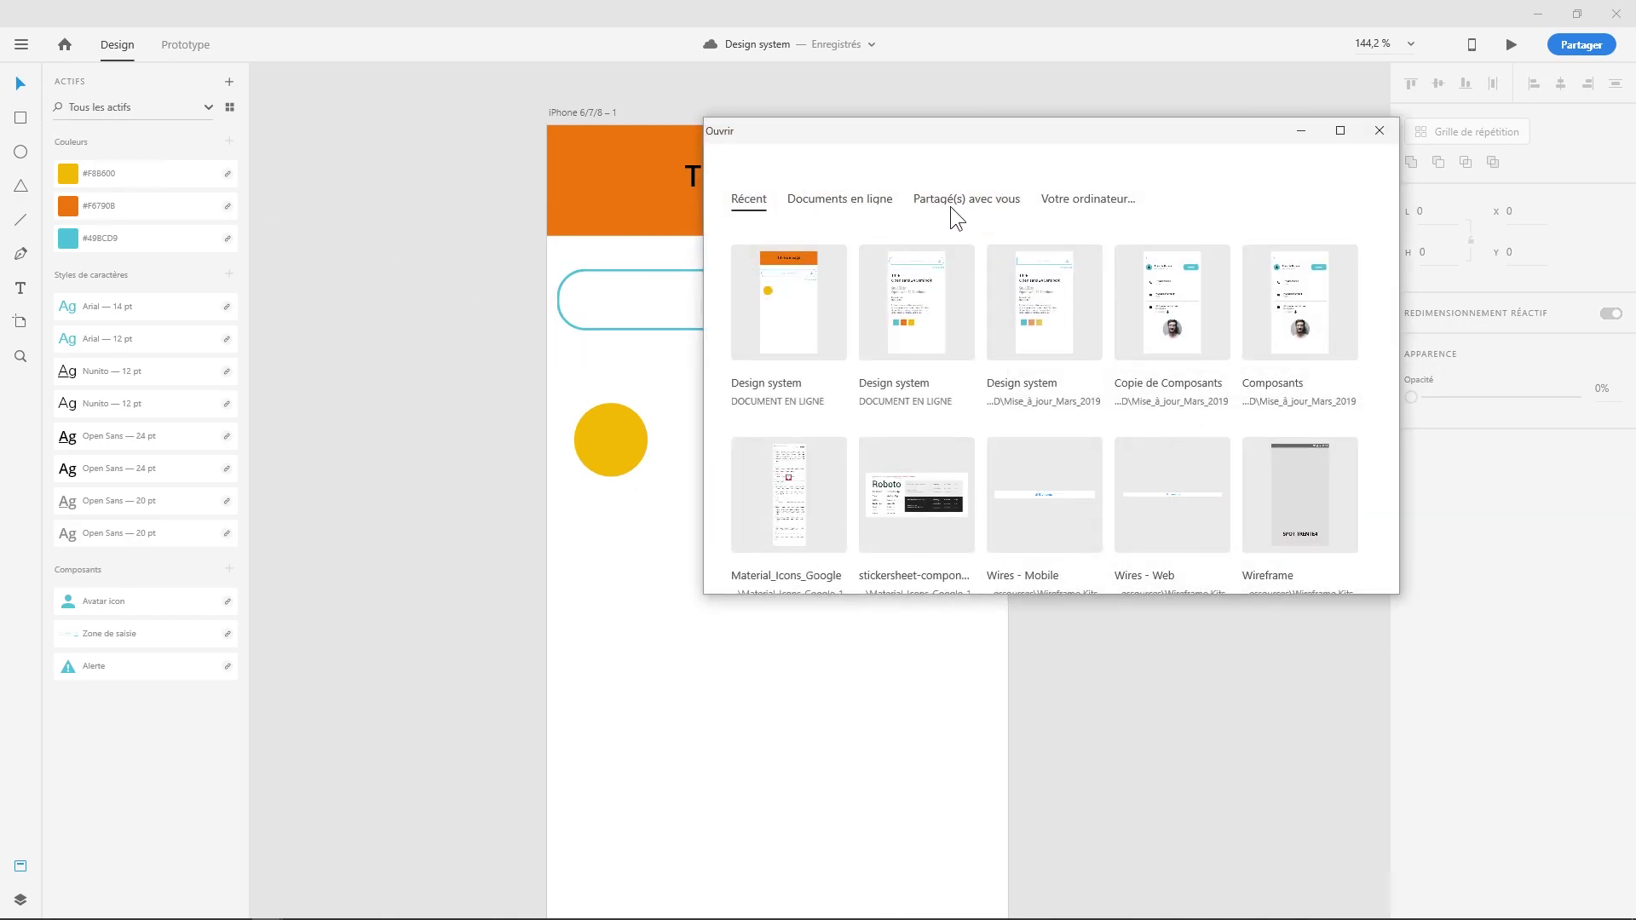
pyautogui.click(952, 208)
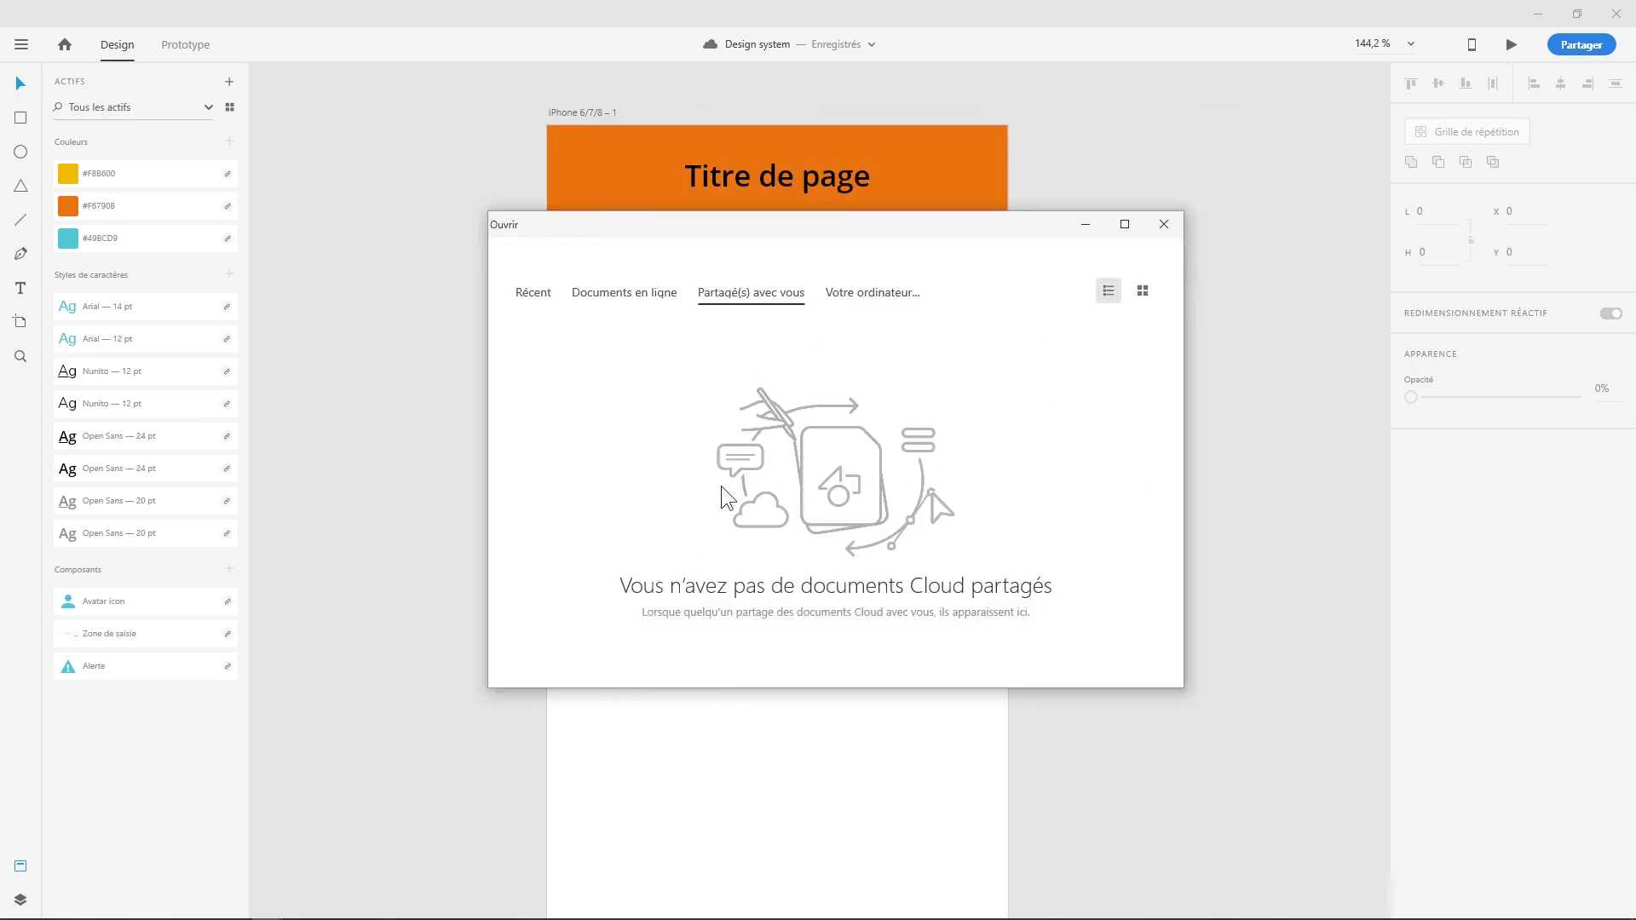
pyautogui.click(1164, 224)
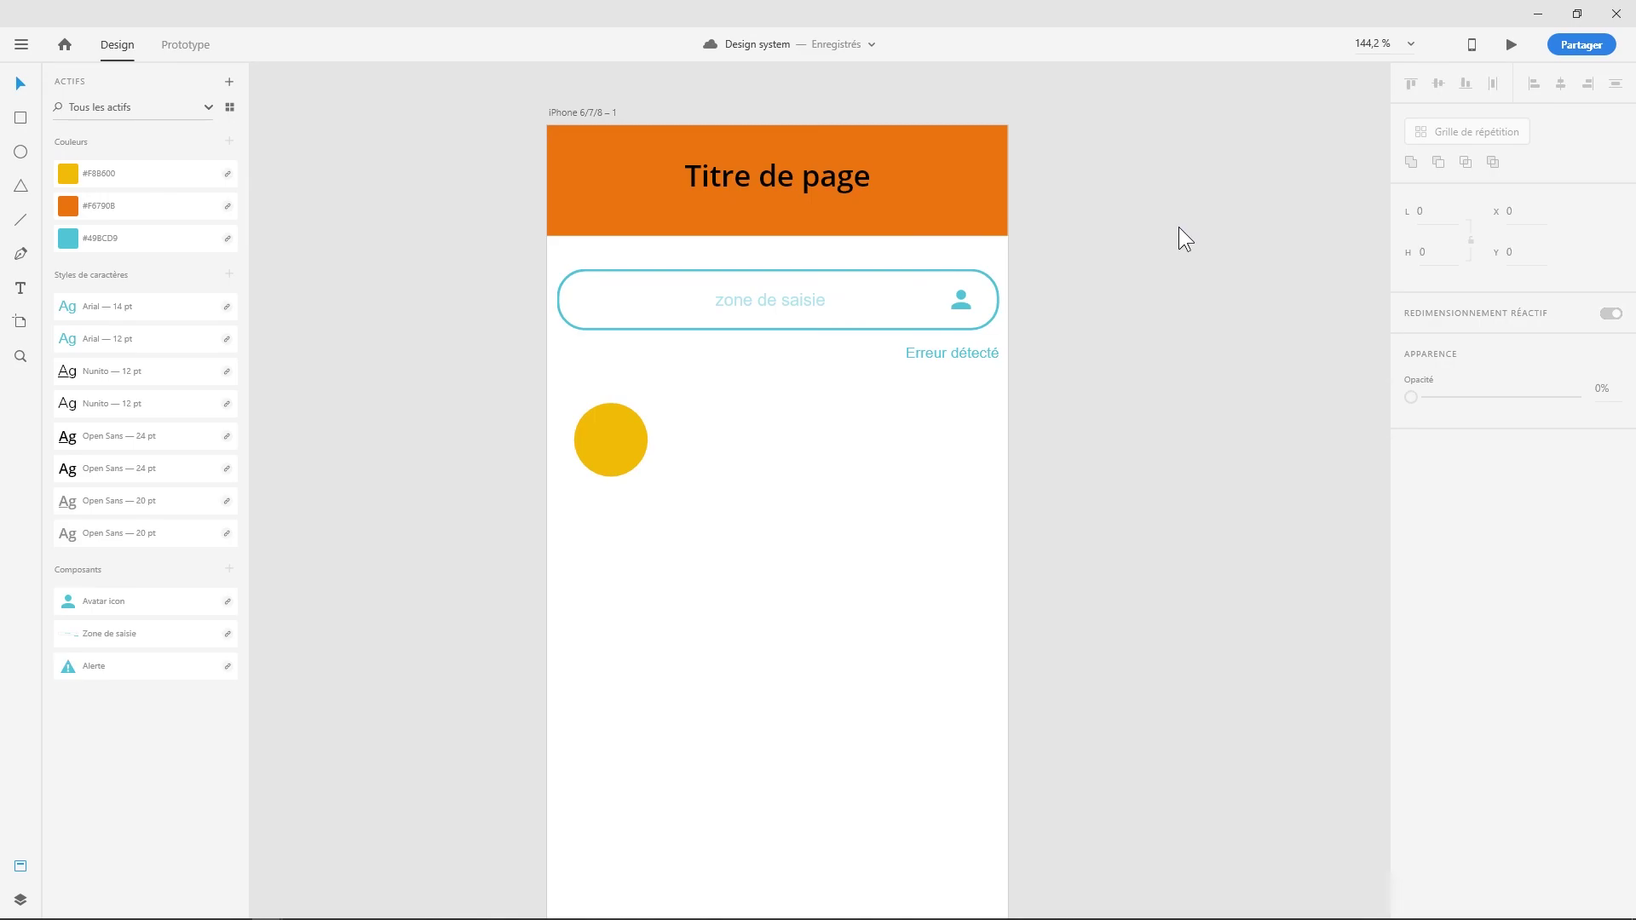